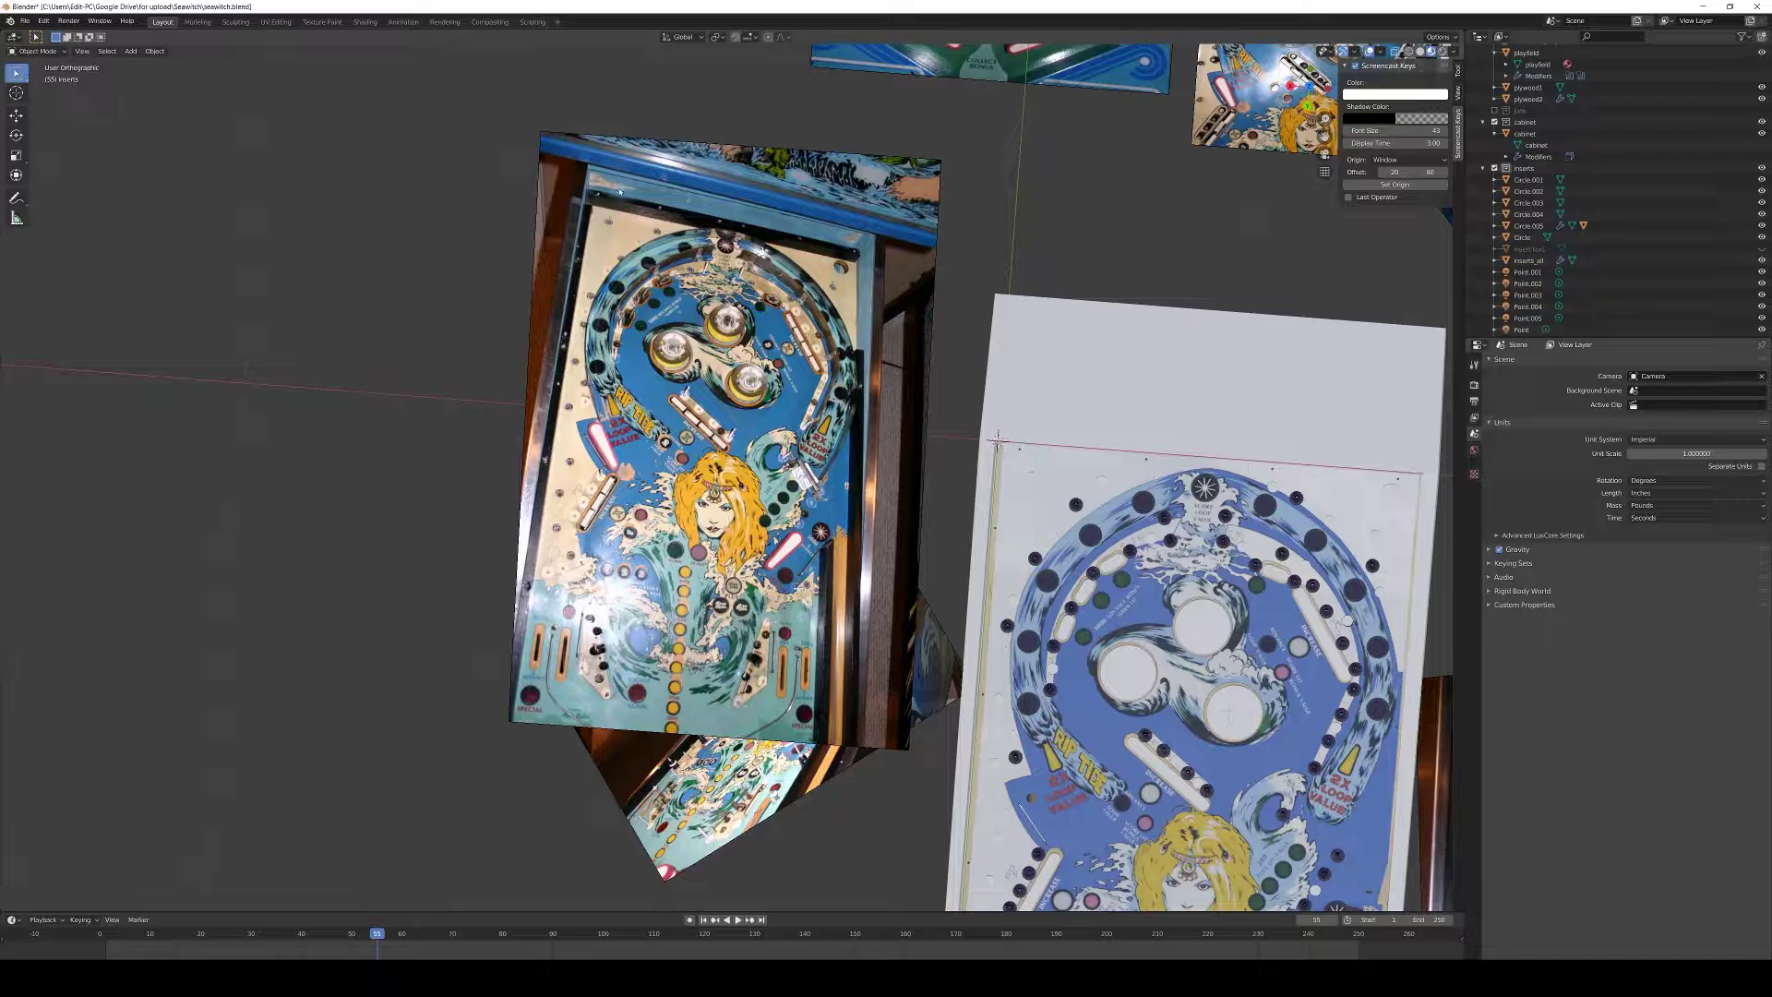
Examine the reference photos of the pinball table, especially the side rails, and compare them with the modelled cabinet
{"action": "middle_click_drag", "start_coordinate": [1238, 262], "coordinate": [630, 531], "text": "shift"}
{"action": "scroll", "coordinate": [850, 653], "scroll_direction": "up", "scroll_amount": 7}
{"action": "middle_click_drag", "start_coordinate": [863, 678], "coordinate": [771, 474]}
{"action": "scroll", "coordinate": [771, 474], "scroll_direction": "up", "scroll_amount": 2}
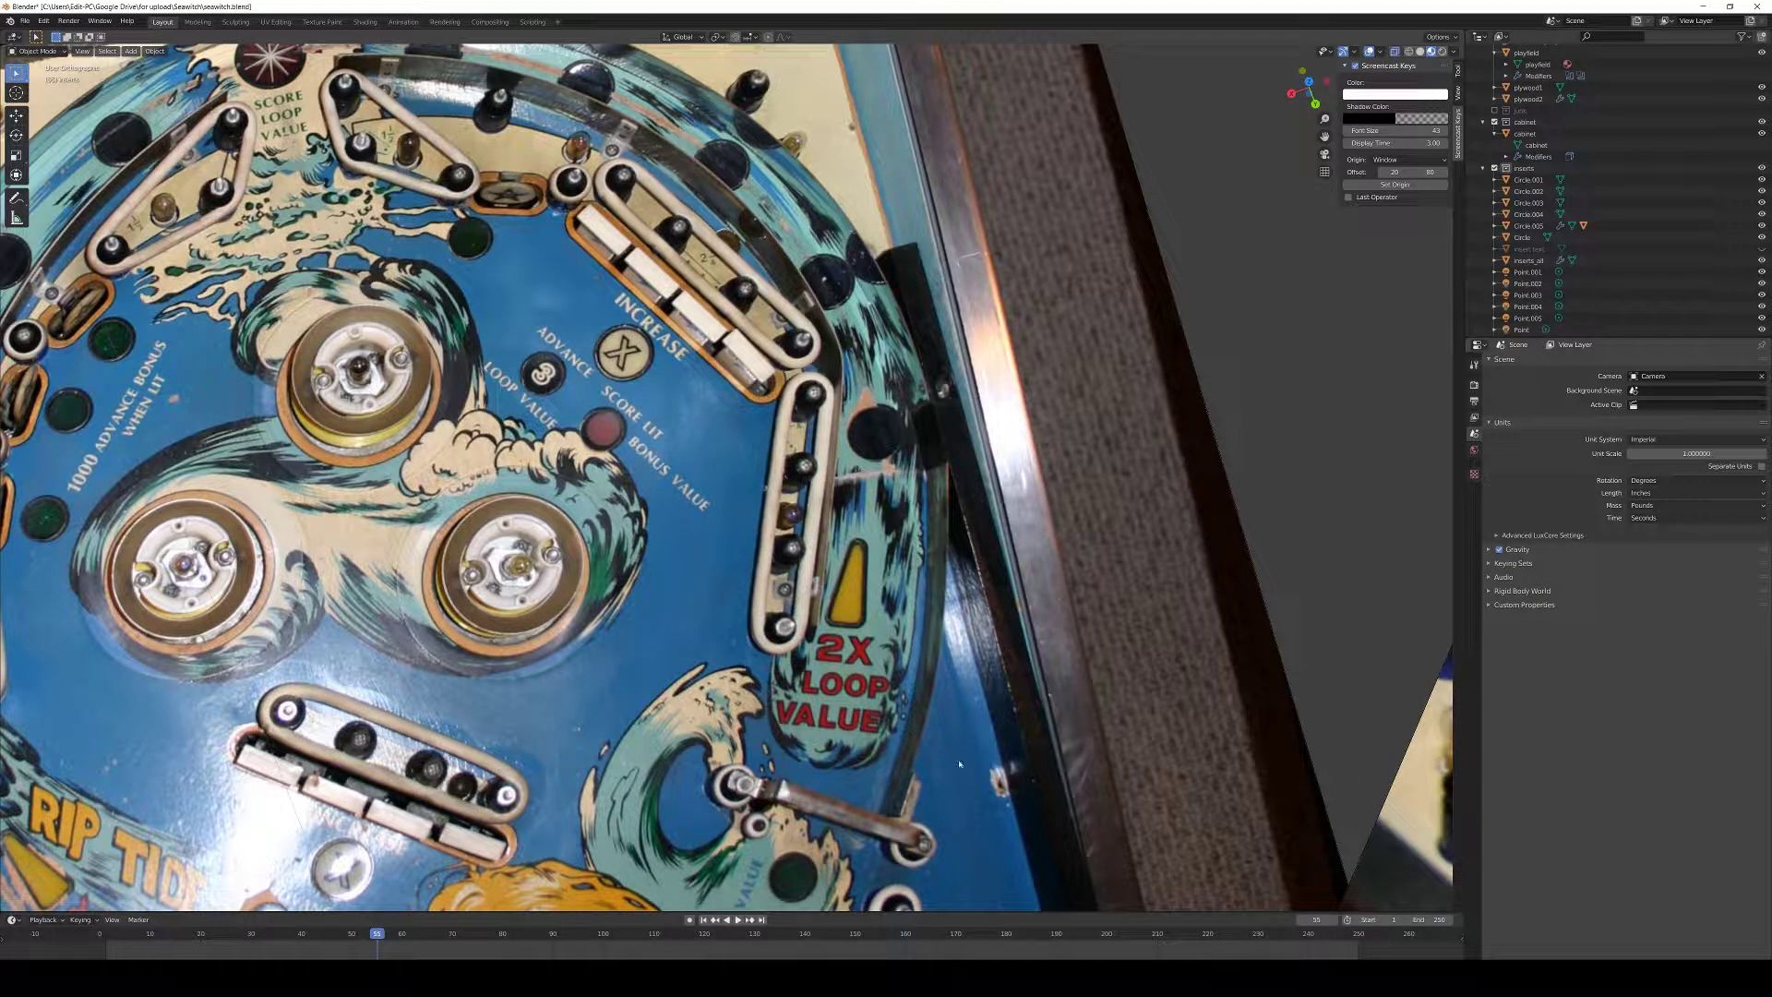
{"action": "scroll", "coordinate": [913, 485], "scroll_direction": "down", "scroll_amount": 3}
{"action": "scroll", "coordinate": [914, 485], "scroll_direction": "down", "scroll_amount": 2, "text": "shift"}
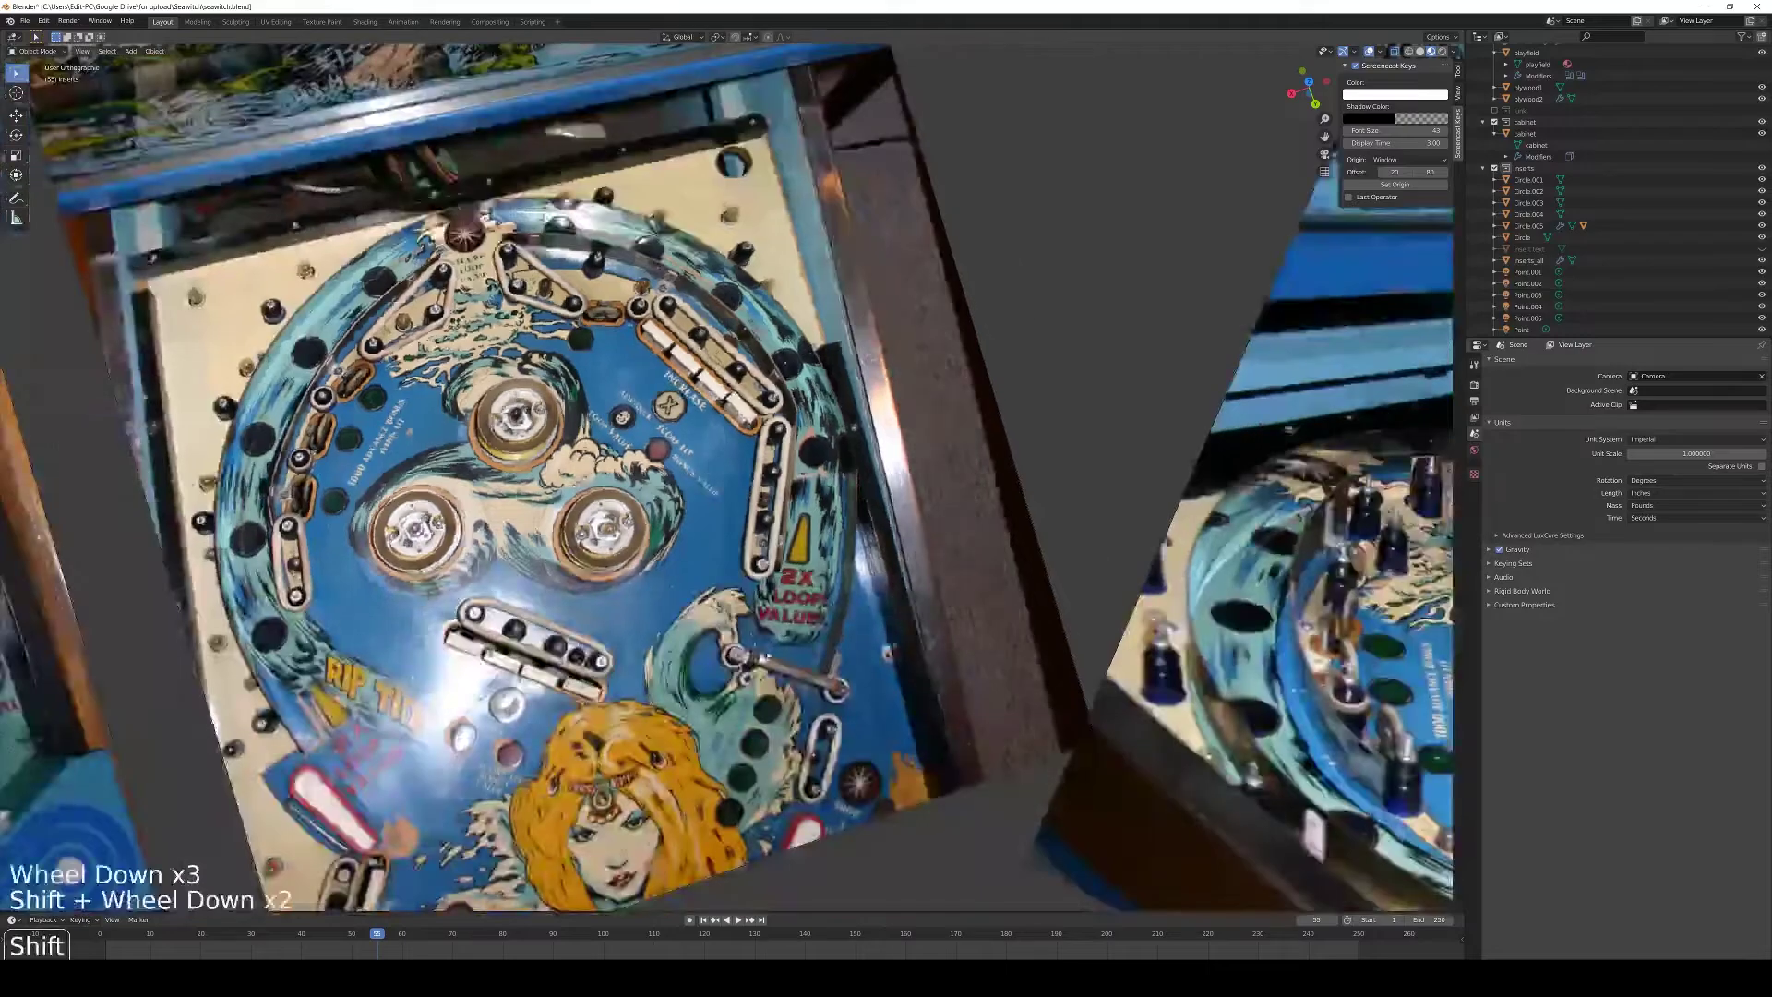
{"action": "middle_click_drag", "start_coordinate": [913, 484], "coordinate": [1092, 205], "text": "shift"}
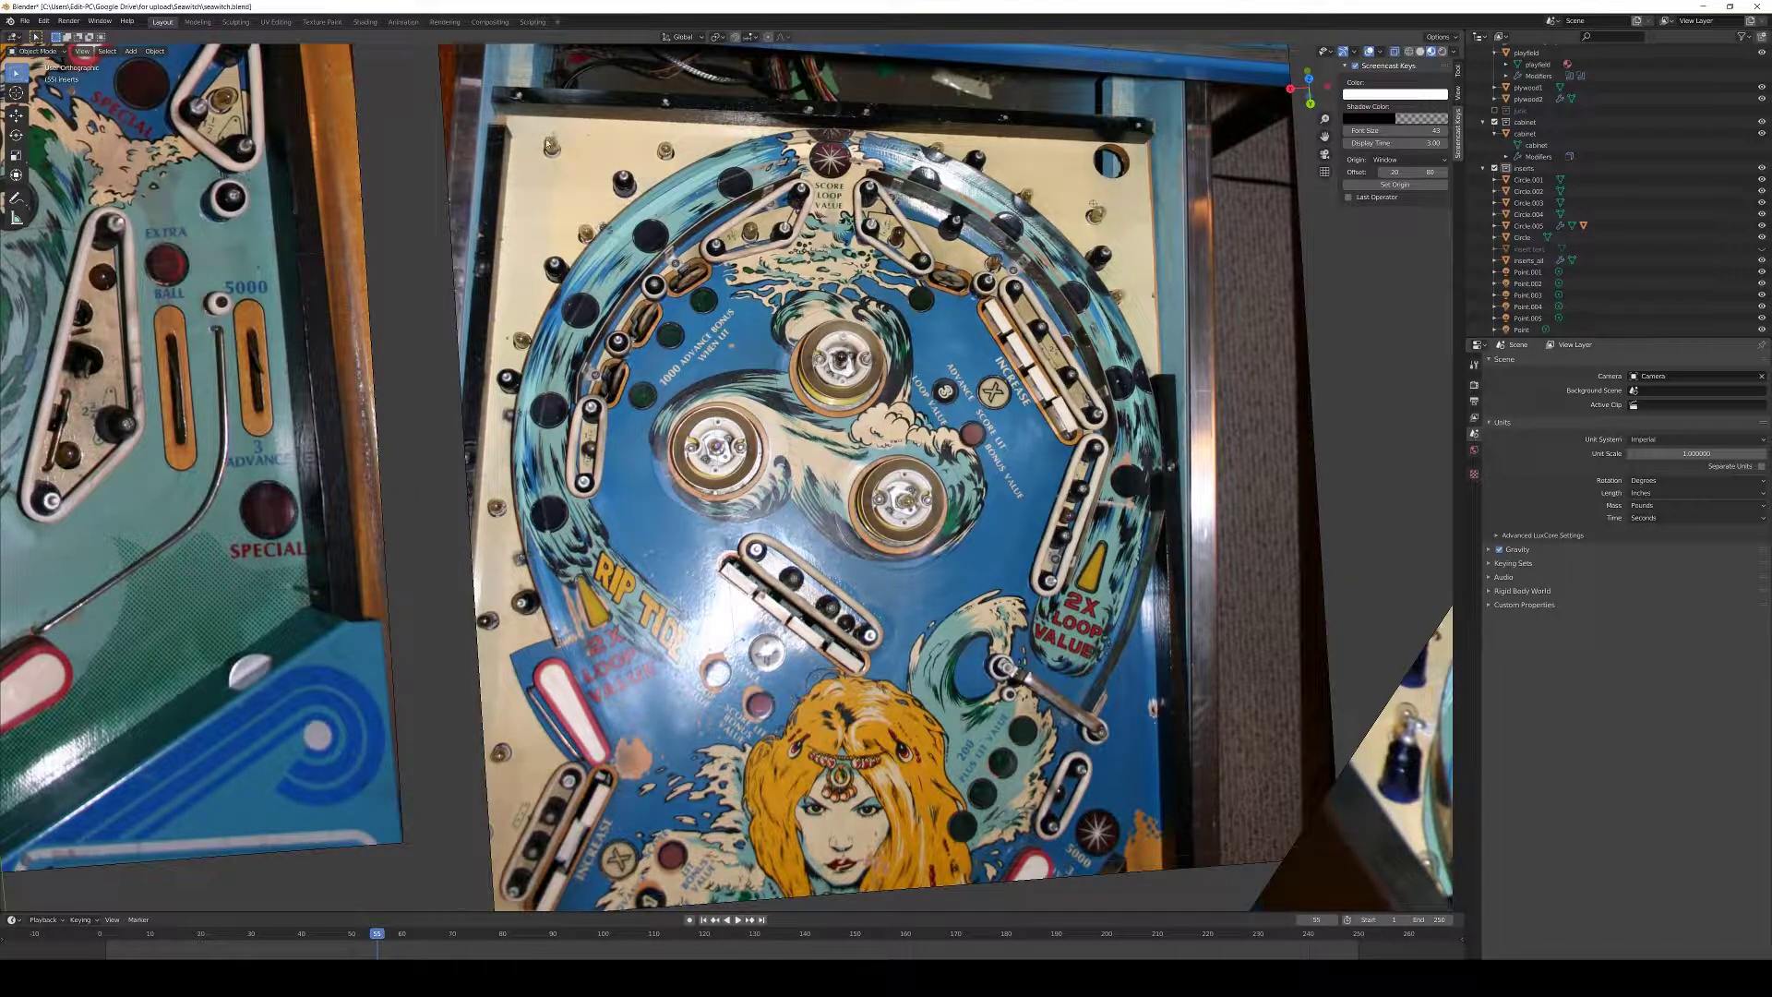
{"action": "scroll", "coordinate": [823, 456], "scroll_direction": "down", "scroll_amount": 4}
{"action": "scroll", "coordinate": [870, 610], "scroll_direction": "down", "scroll_amount": 1, "text": "shift"}
{"action": "middle_click_drag", "start_coordinate": [872, 615], "coordinate": [867, 719], "text": "shift"}
{"action": "scroll", "coordinate": [868, 720], "scroll_direction": "up", "scroll_amount": 1}
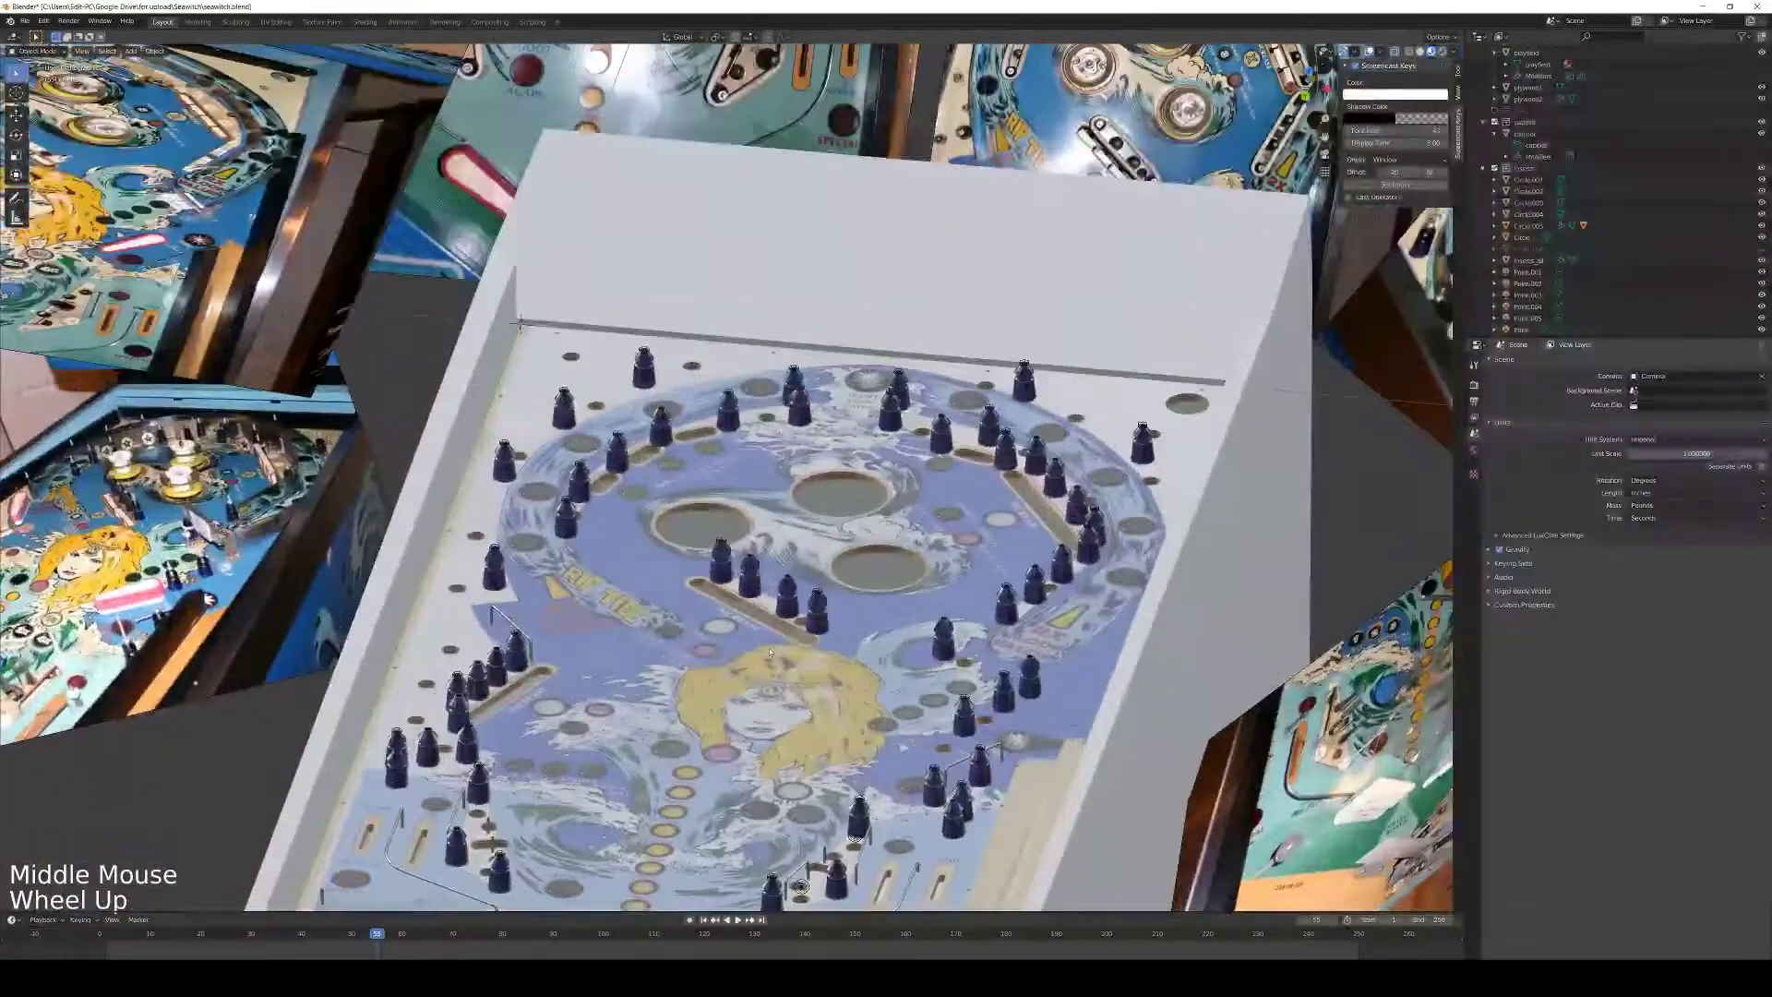
{"action": "scroll", "coordinate": [867, 720], "scroll_direction": "down", "scroll_amount": 1}
Add a cube at the playfield's back corner and raise it 0.5 inch along Z
{"action": "key", "text": "shift+a"}
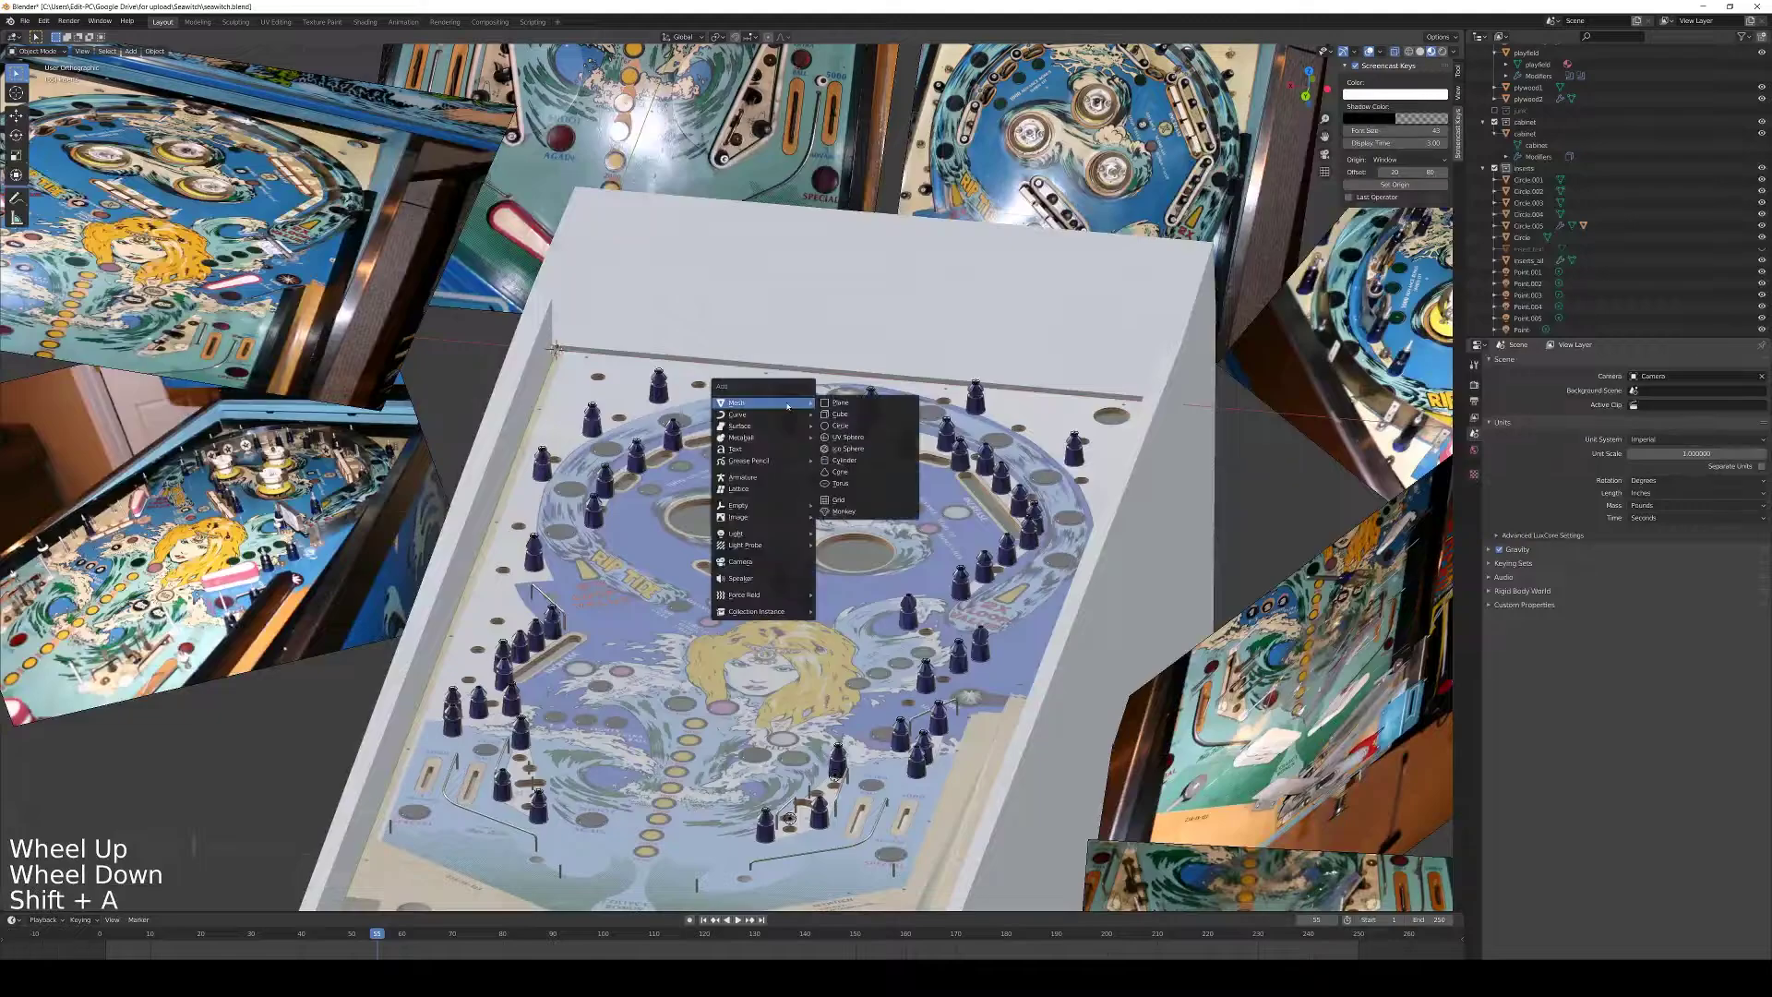
{"action": "left_click", "coordinate": [866, 415]}
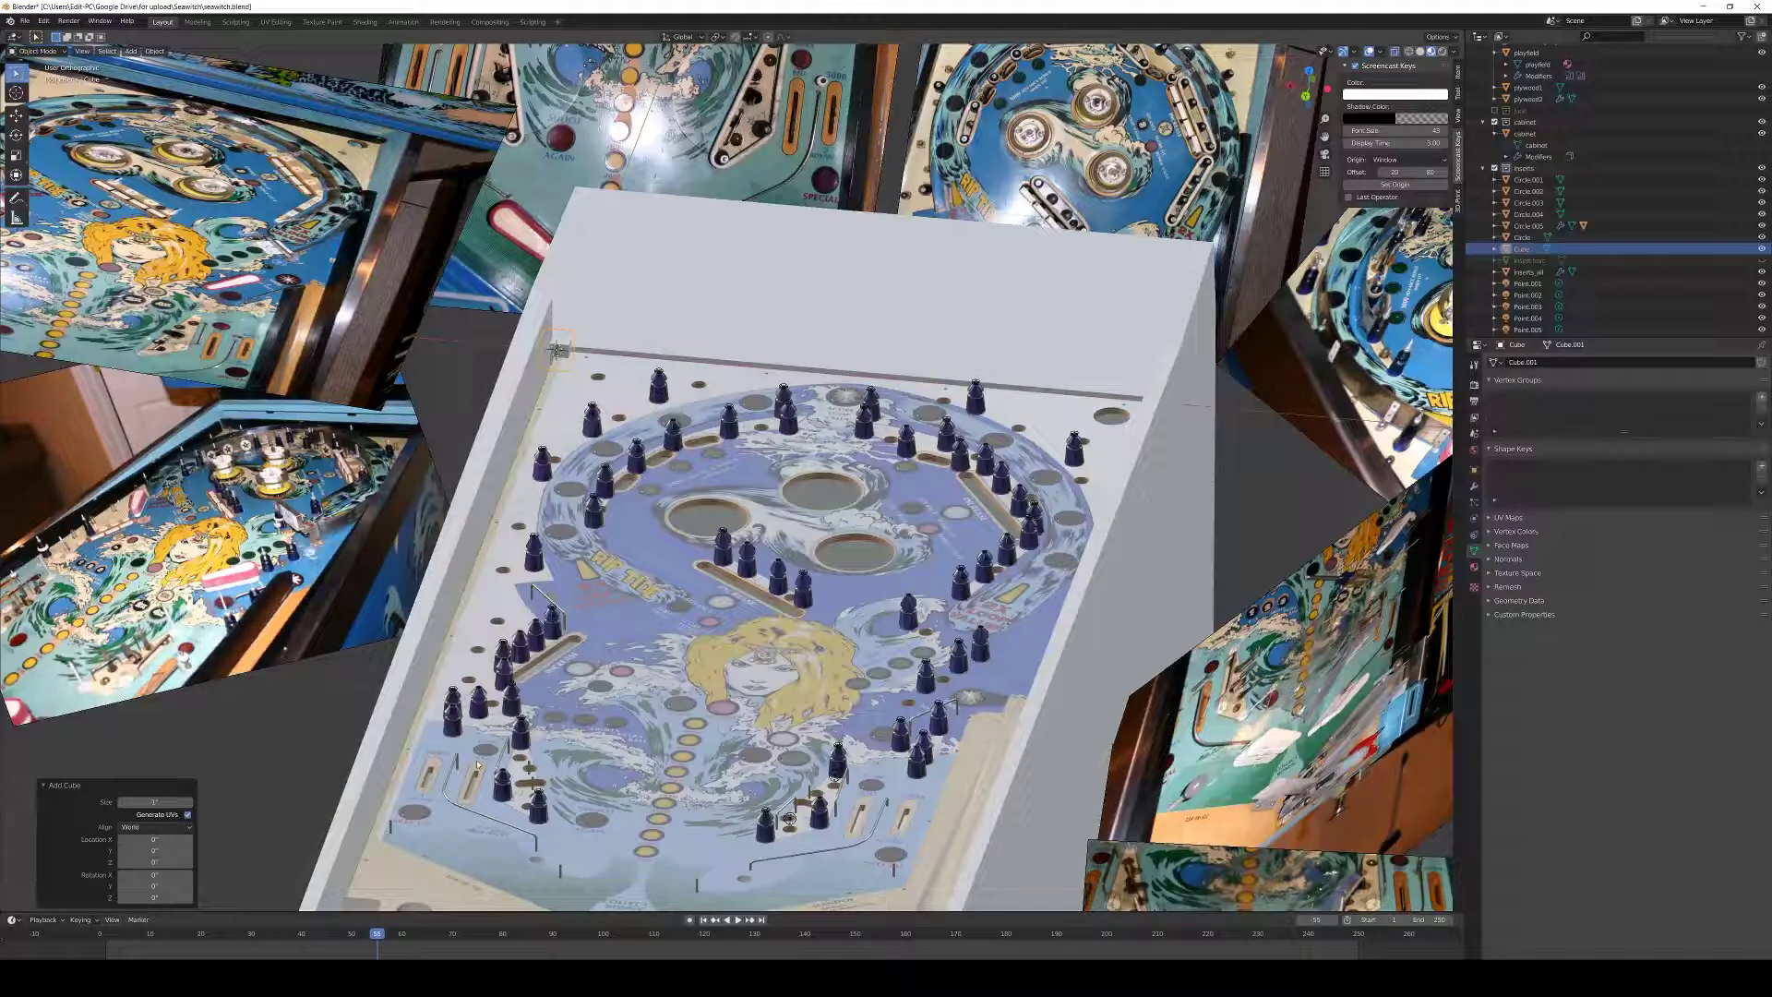
{"action": "left_click", "coordinate": [560, 348]}
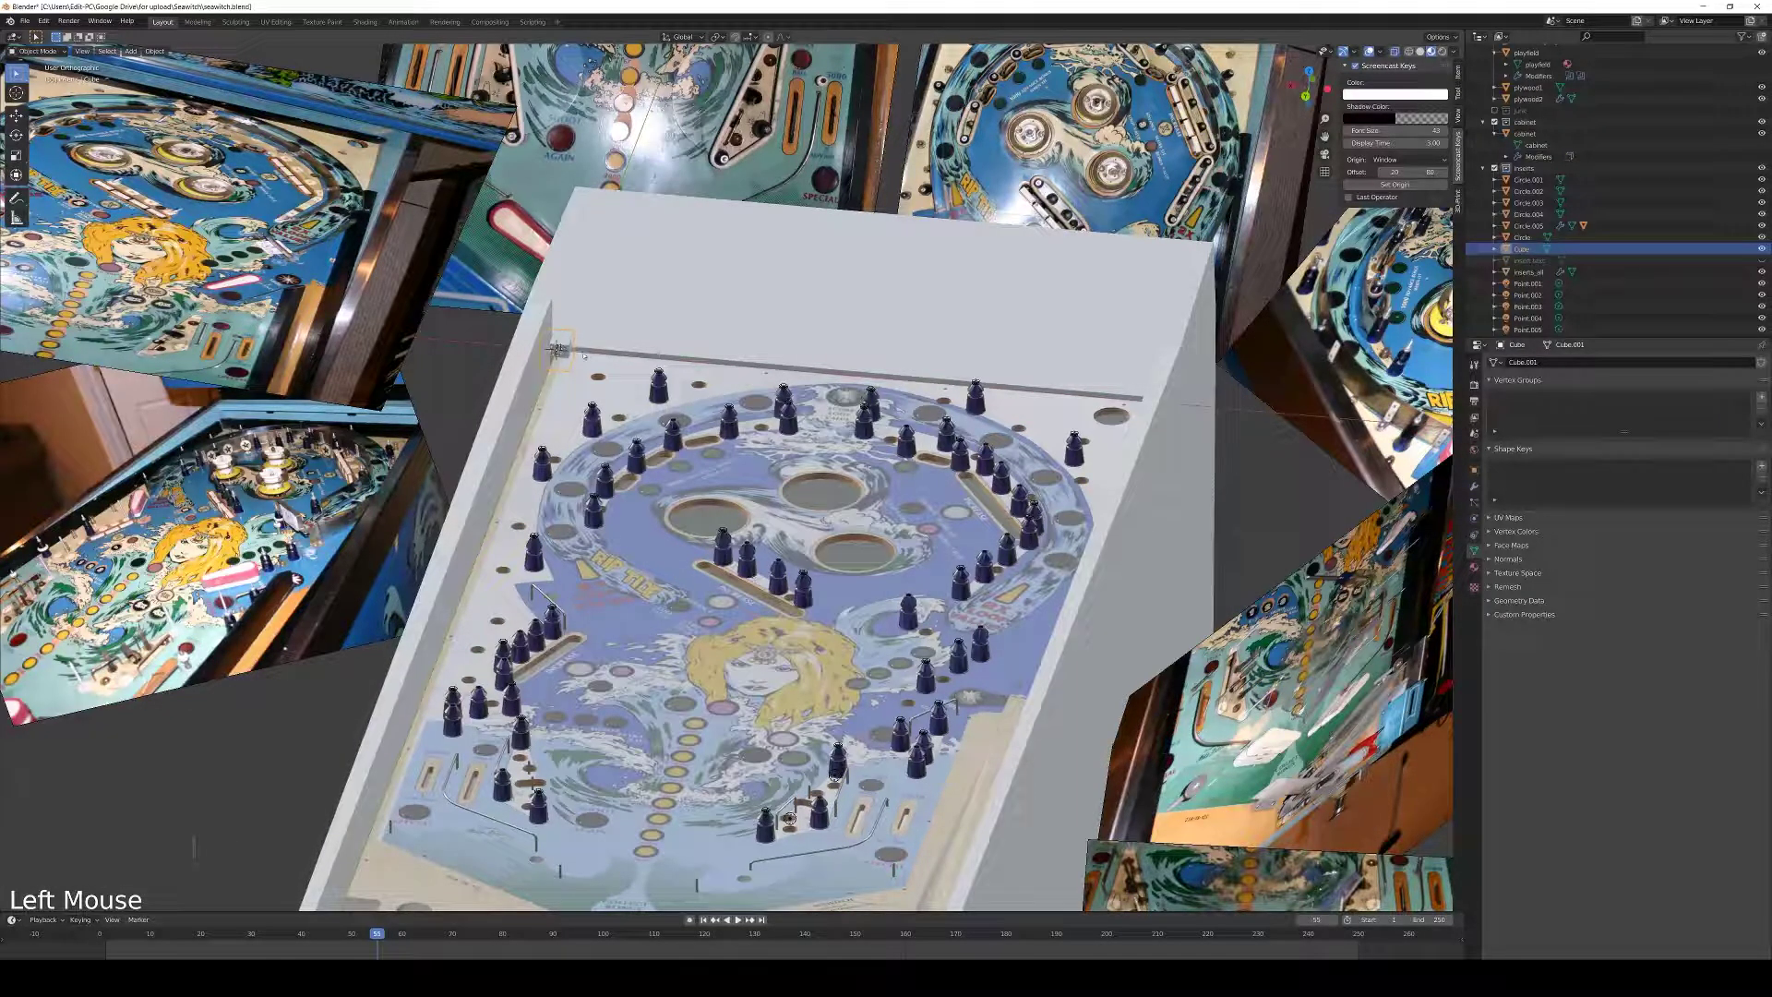
{"action": "key", "text": "g"}
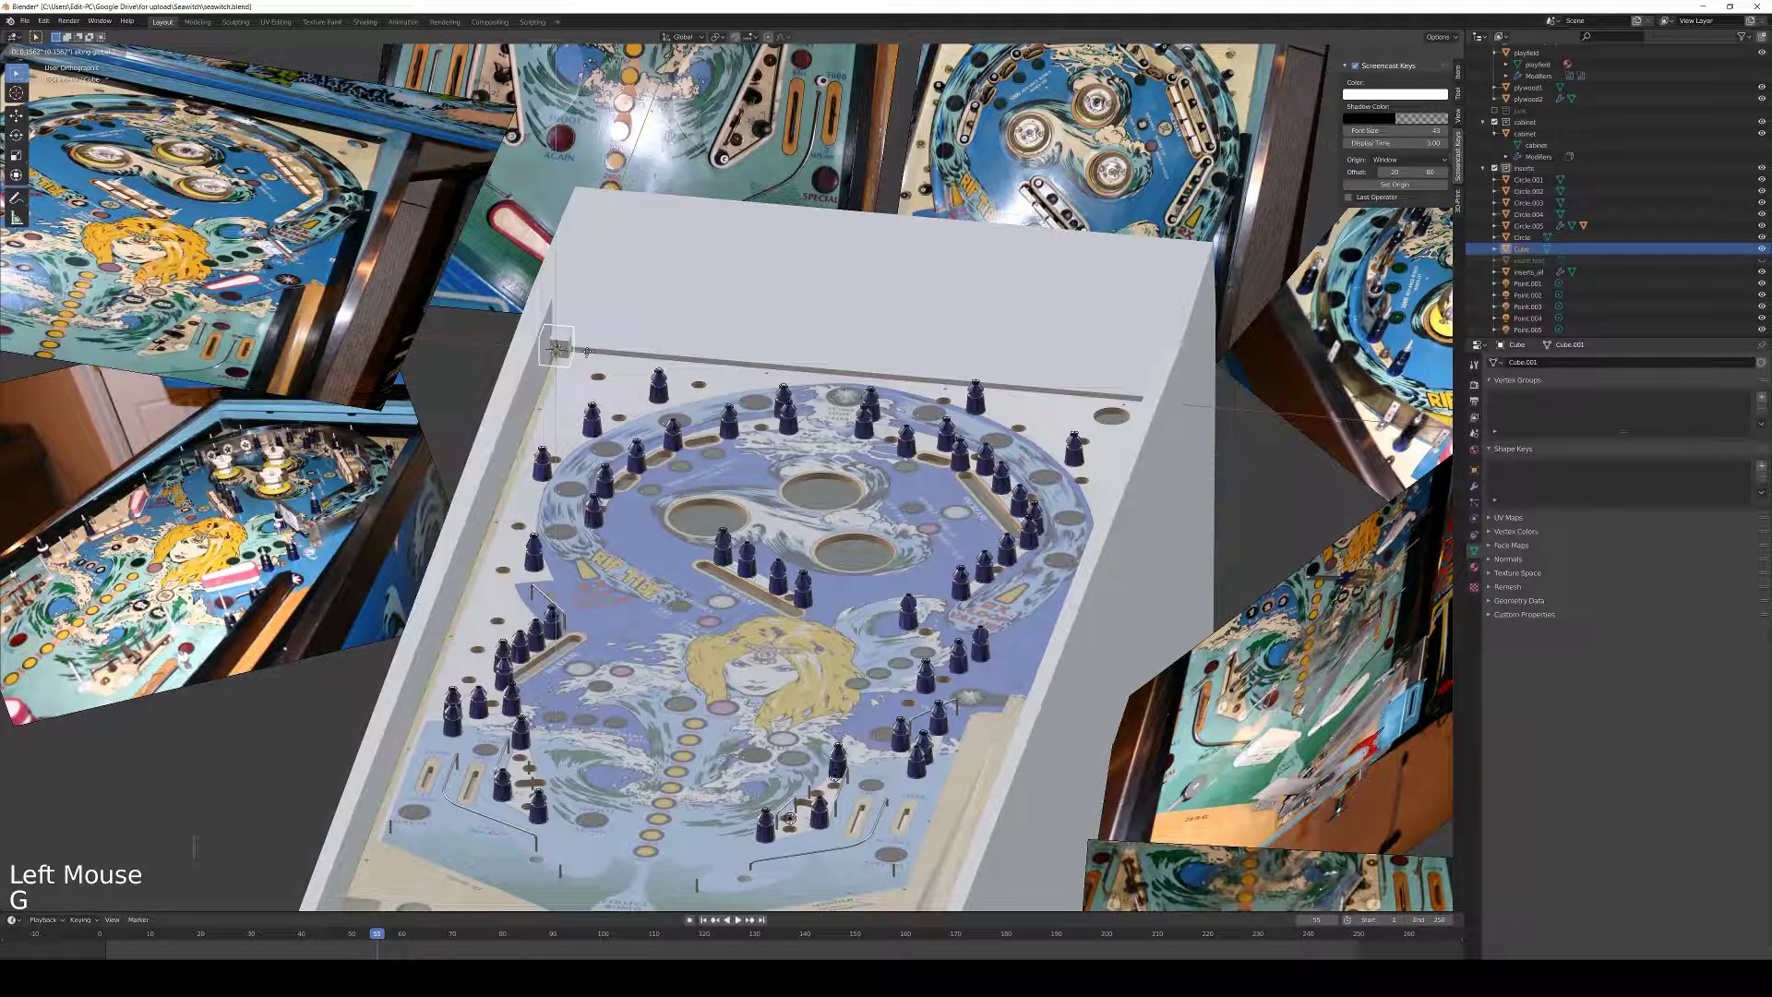
{"action": "key", "text": "Return"}
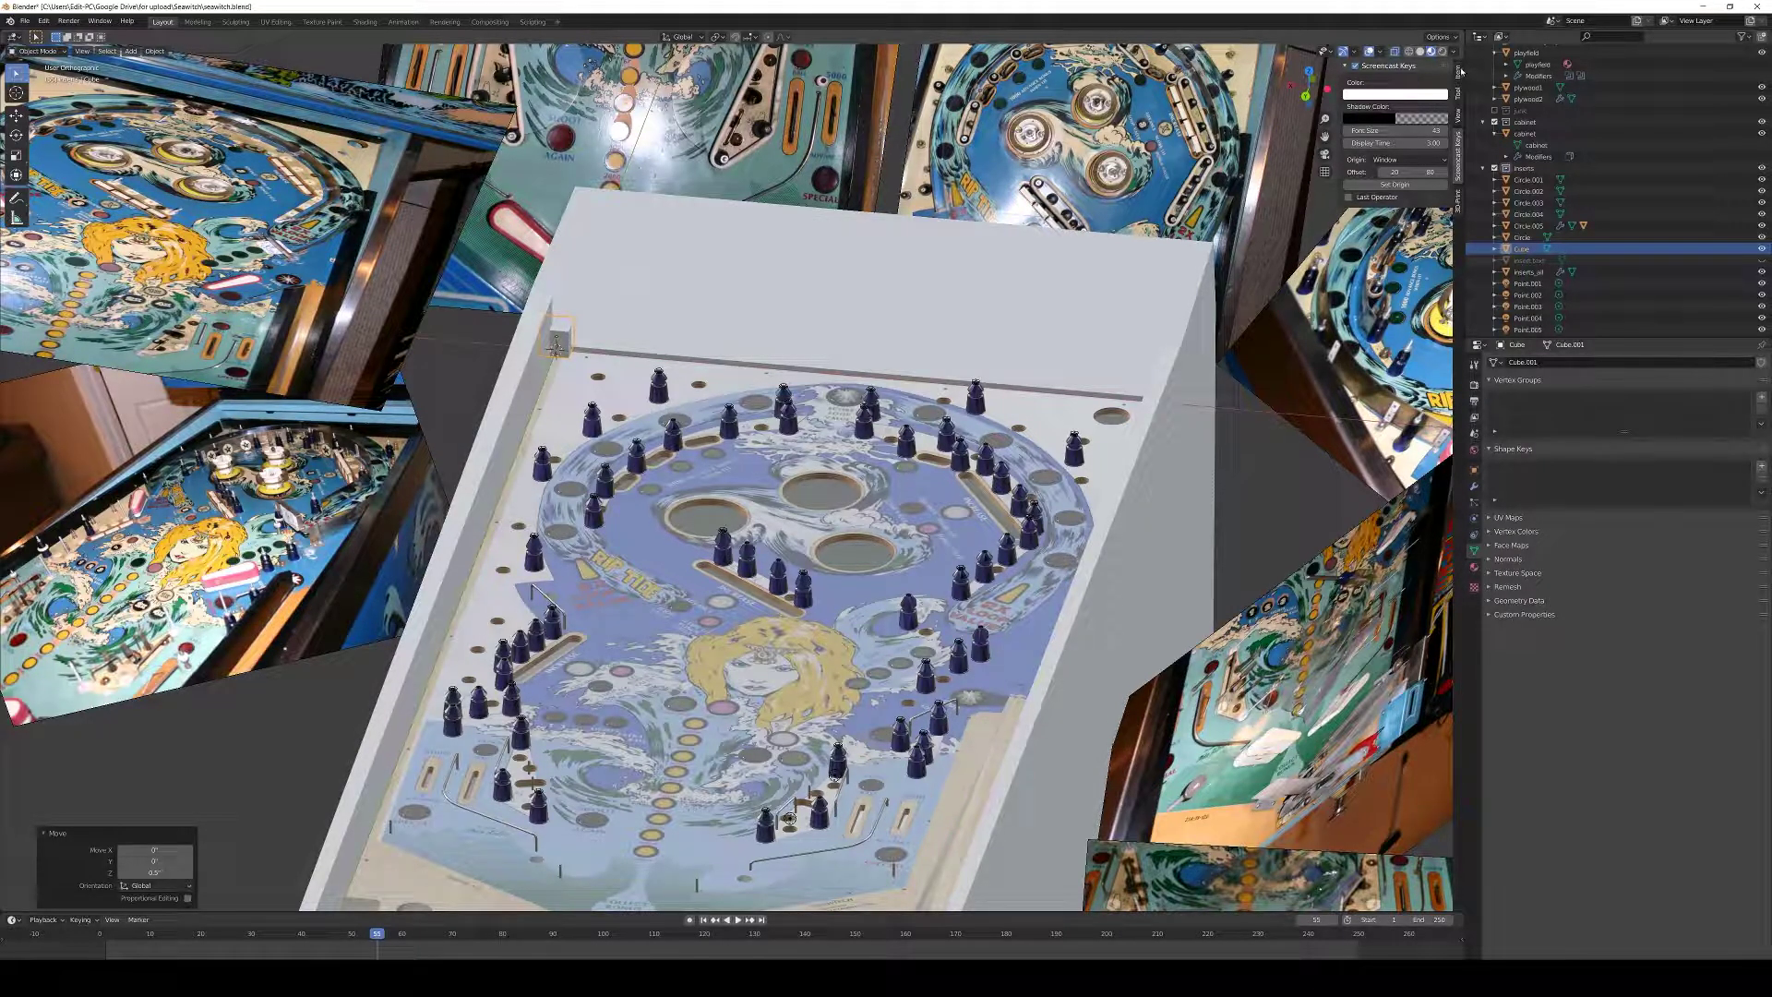
Set the cube's X dimension to 0.5 inch and shift it 0.25 inch along X at the playfield corner
{"action": "left_click", "coordinate": [1458, 71]}
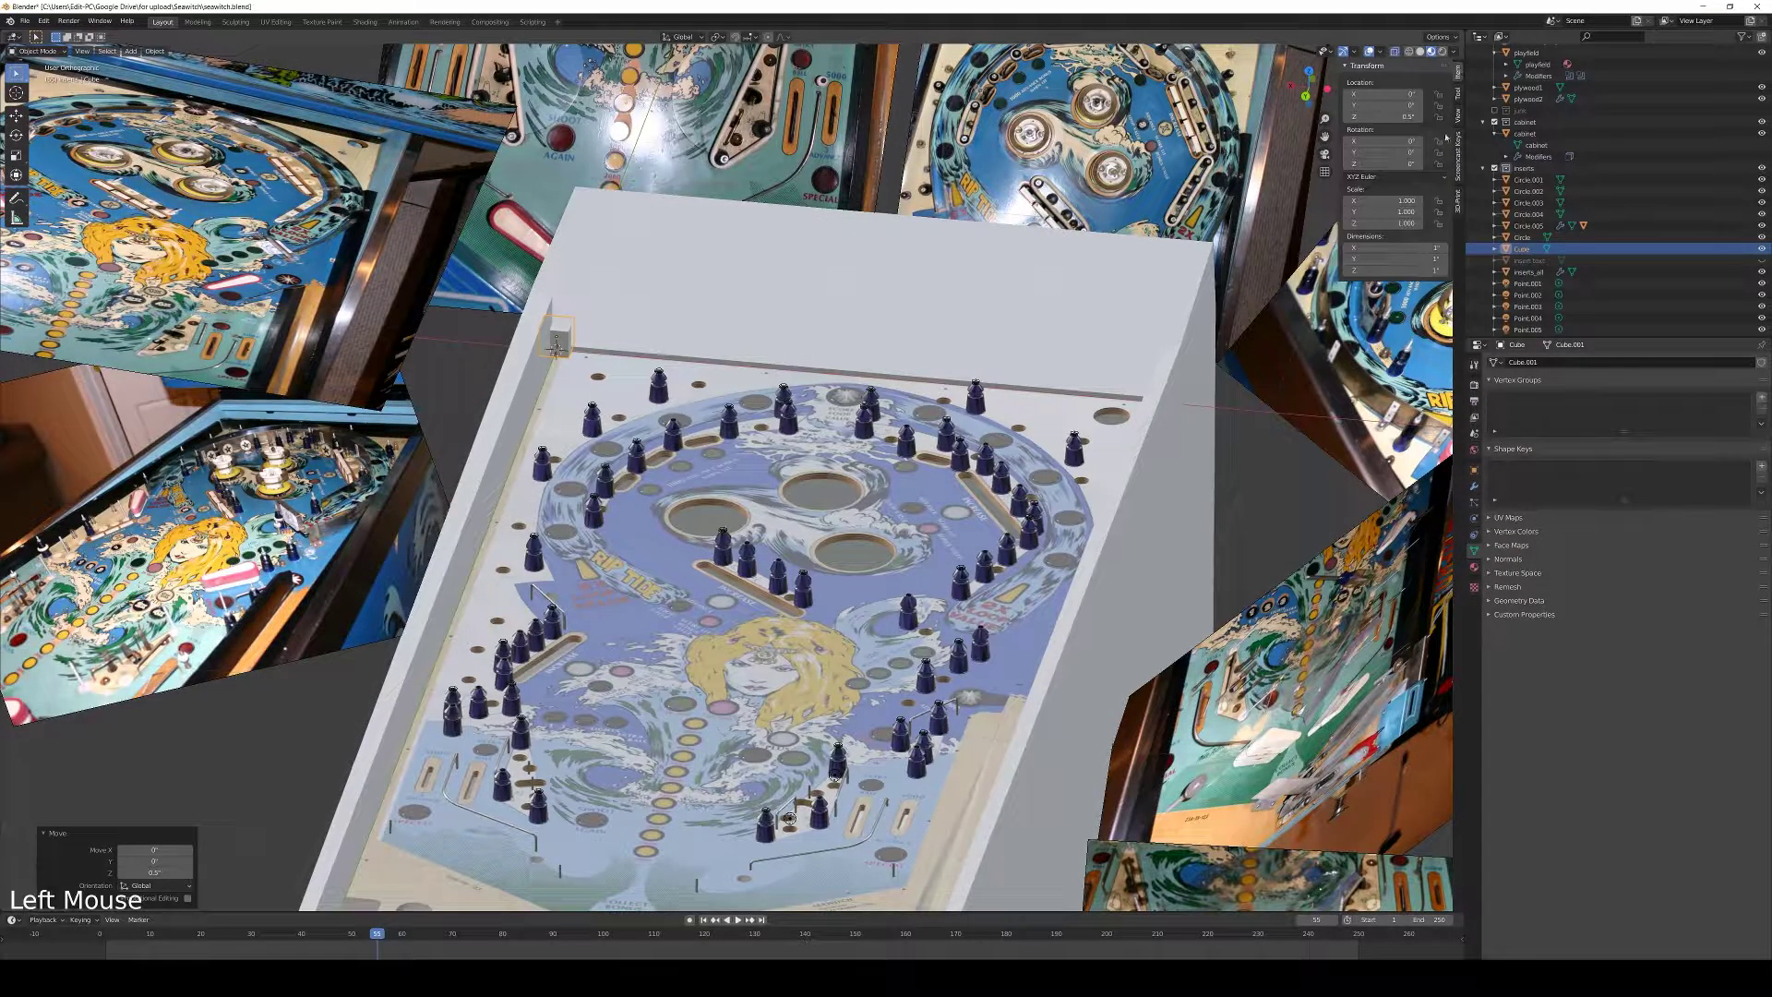
{"action": "double_click", "coordinate": [1420, 250]}
{"action": "key", "text": "Return"}
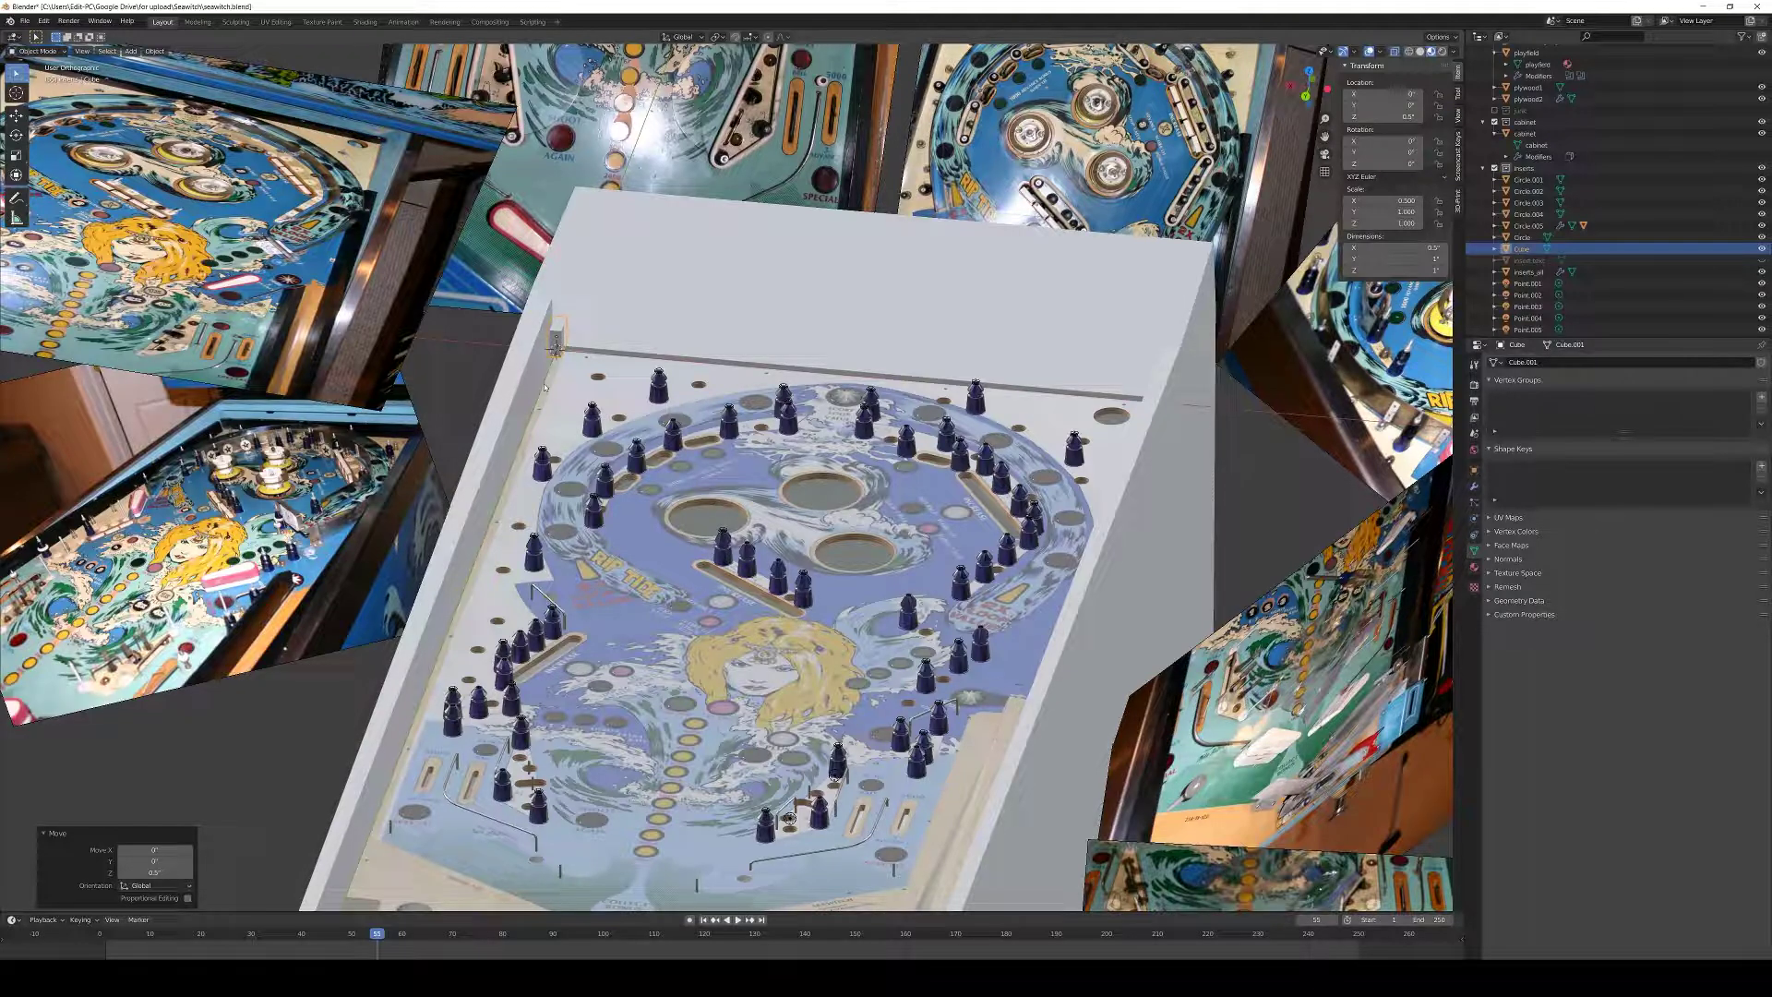
{"action": "key", "text": "g"}
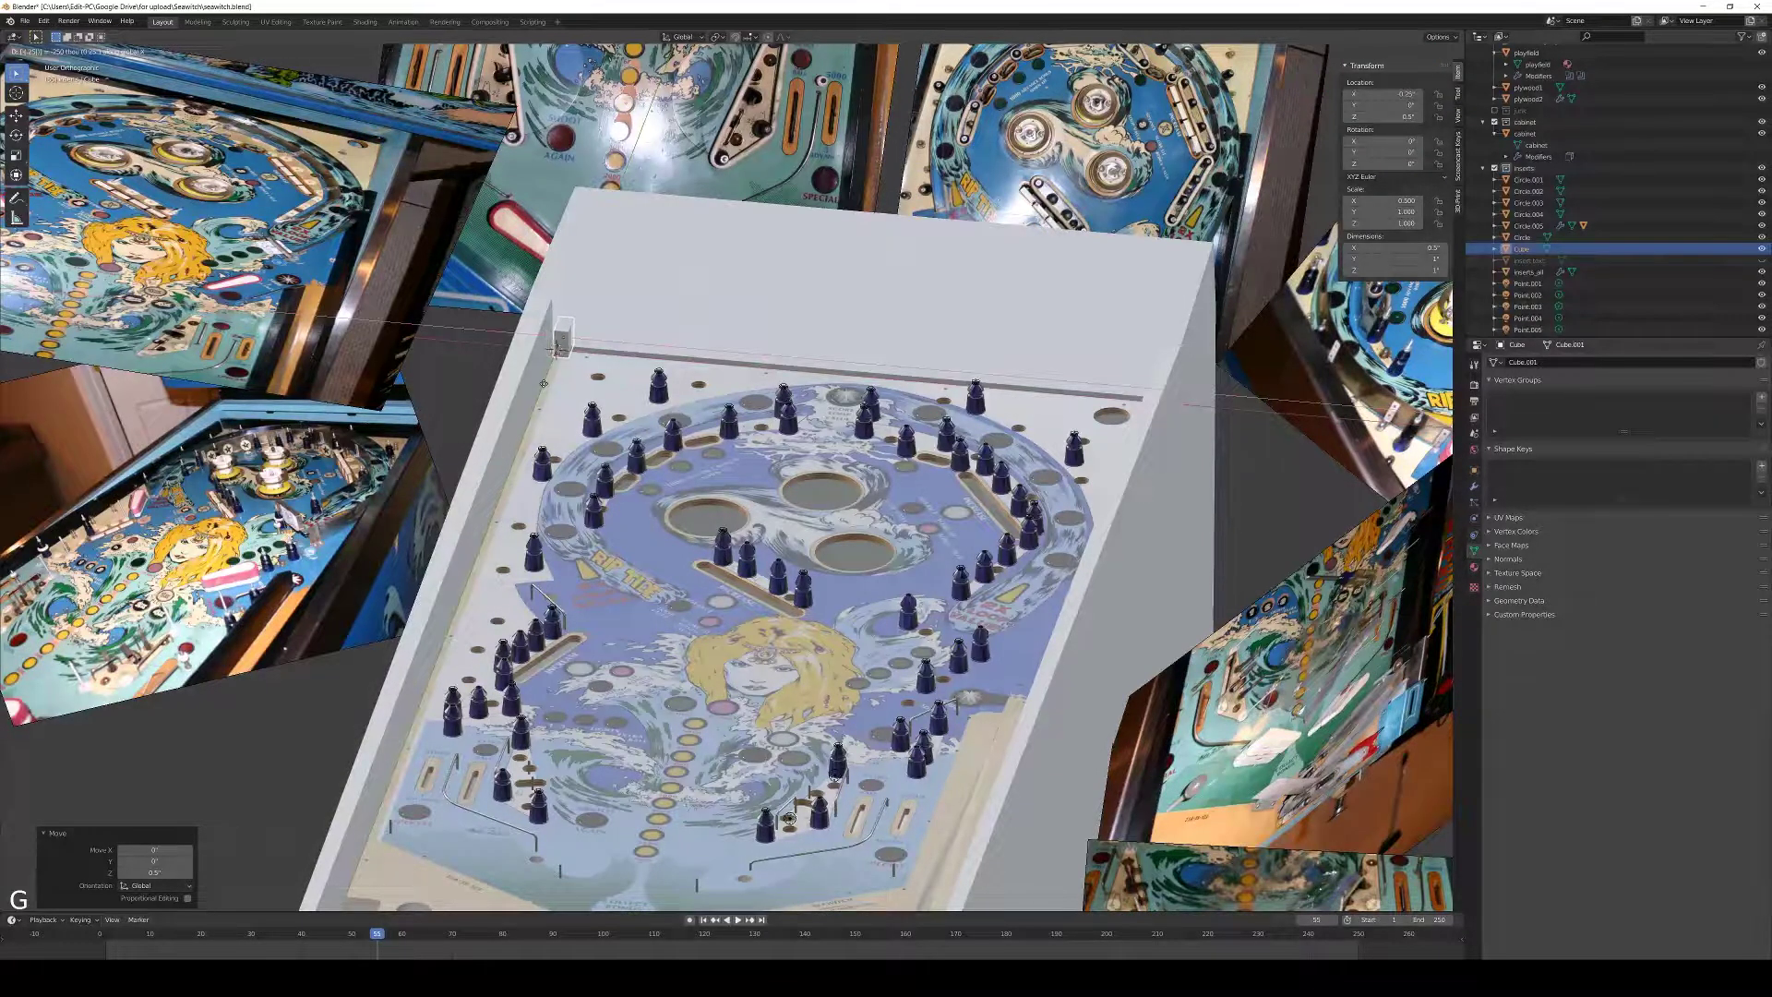
{"action": "key", "text": "Return"}
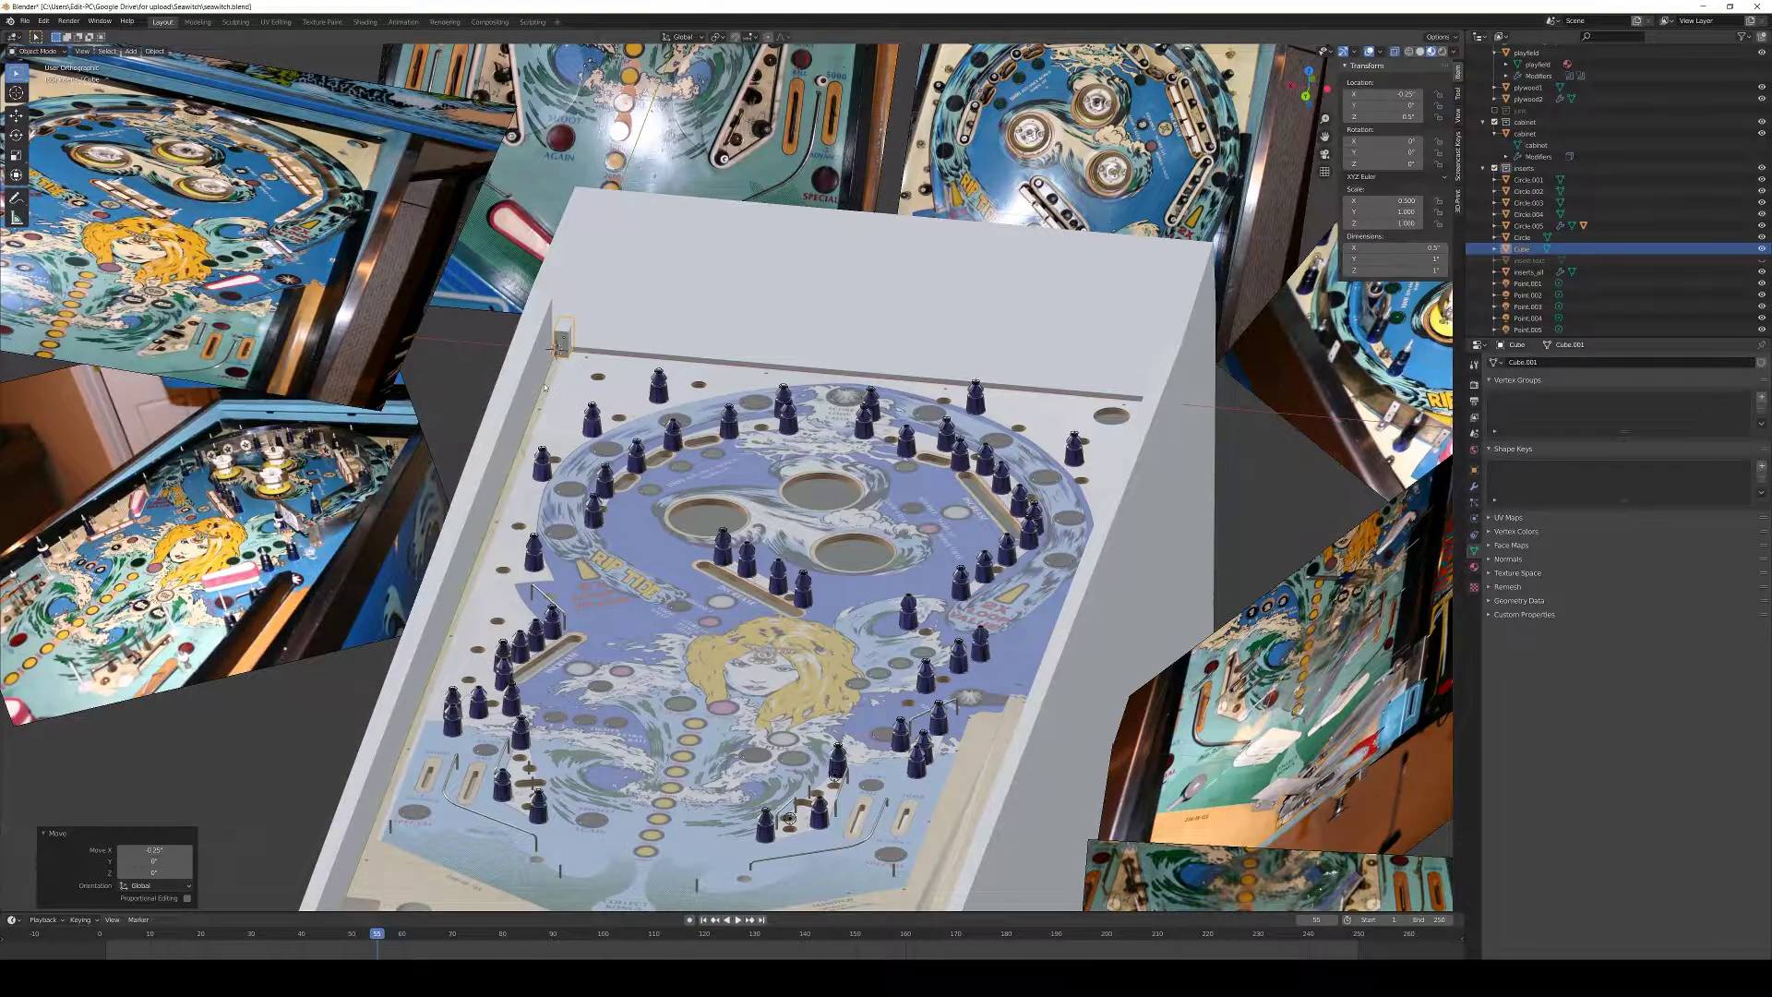
Slide the block along Y, away from the playfield's back edge, checking its position from the top view
{"action": "key", "text": "KP_7"}
{"action": "middle_click_drag", "start_coordinate": [928, 290], "coordinate": [809, 145], "text": "shift"}
{"action": "scroll", "coordinate": [947, 219], "scroll_direction": "down", "scroll_amount": 2, "text": "shift"}
{"action": "scroll", "coordinate": [994, 410], "scroll_direction": "up", "scroll_amount": 5}
{"action": "middle_click_drag", "start_coordinate": [994, 409], "coordinate": [875, 497], "text": "shift"}
{"action": "key", "text": "g"}
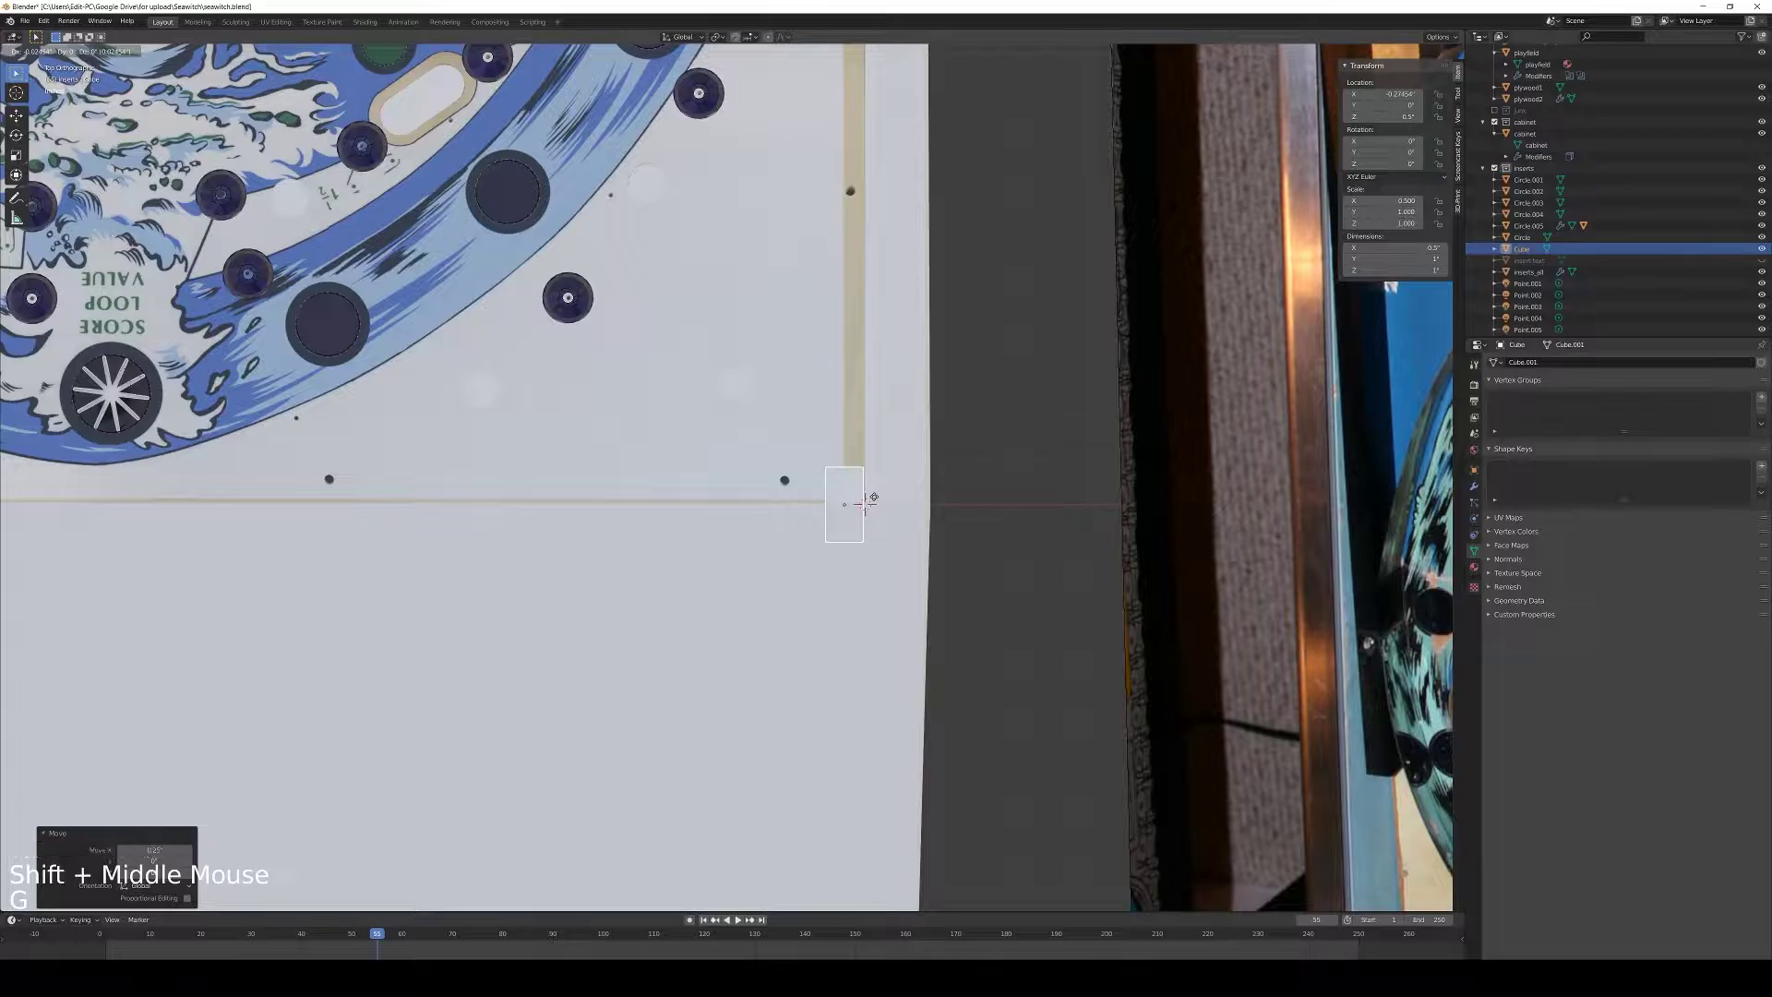
{"action": "key", "text": "y"}
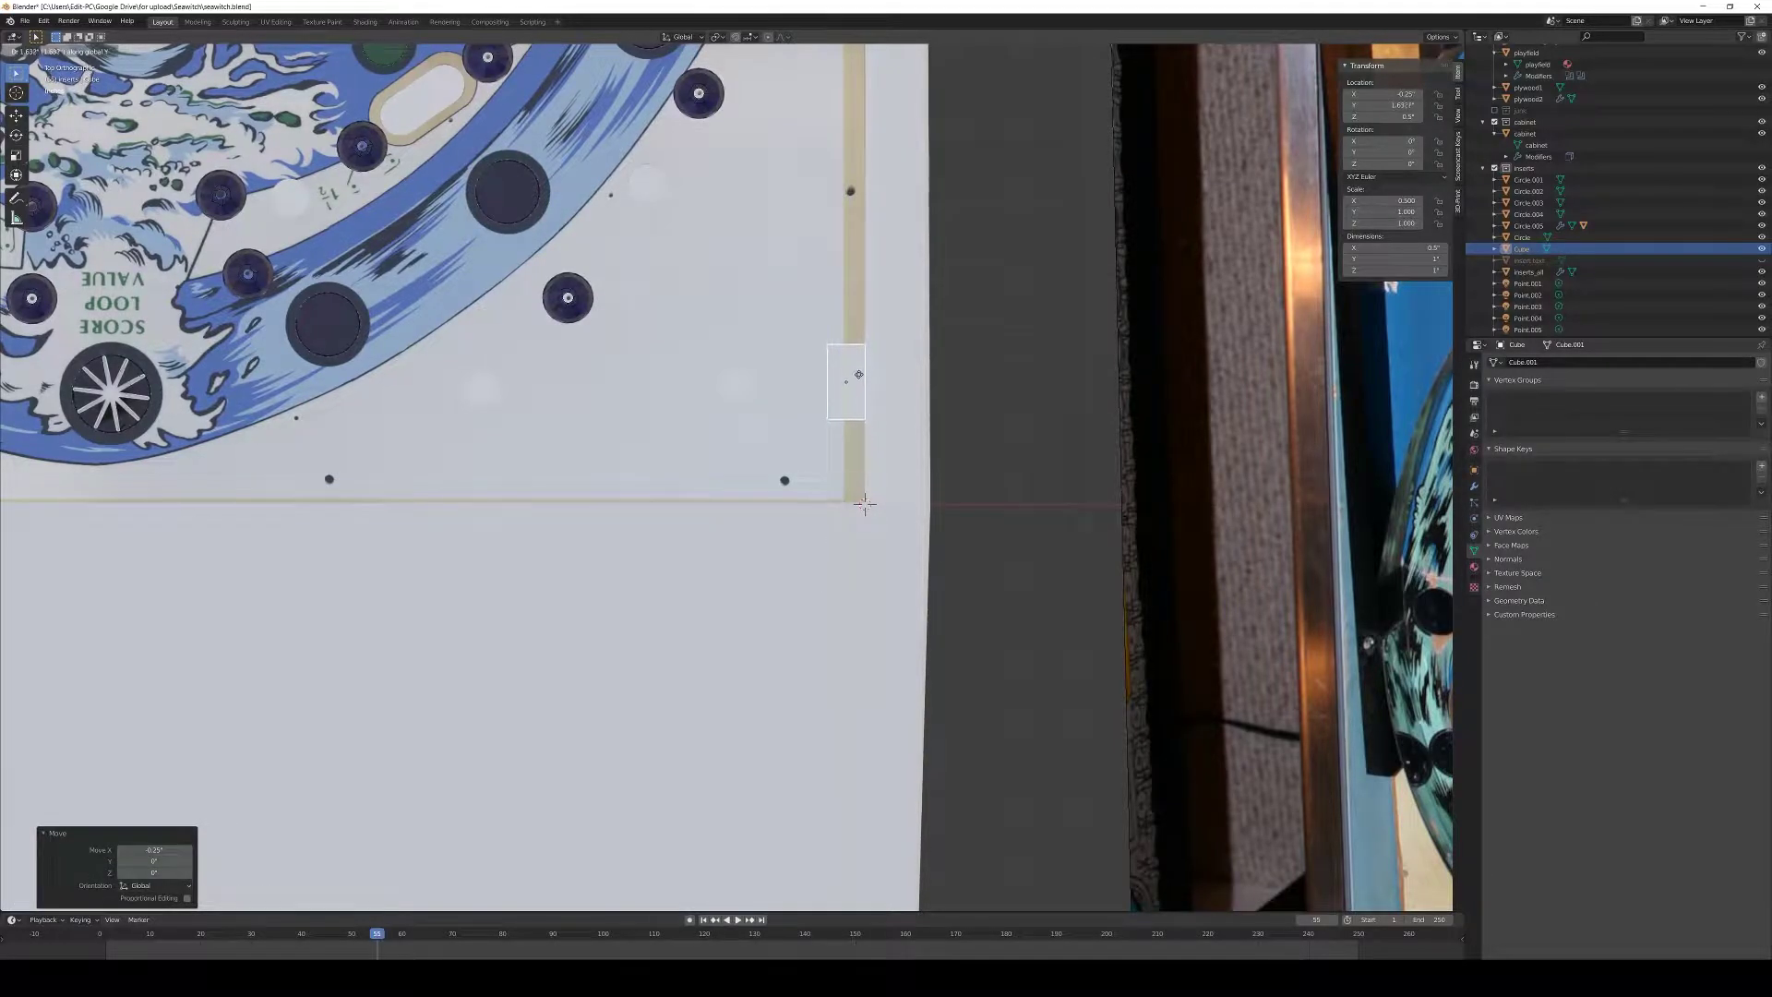
{"action": "left_click", "coordinate": [862, 371]}
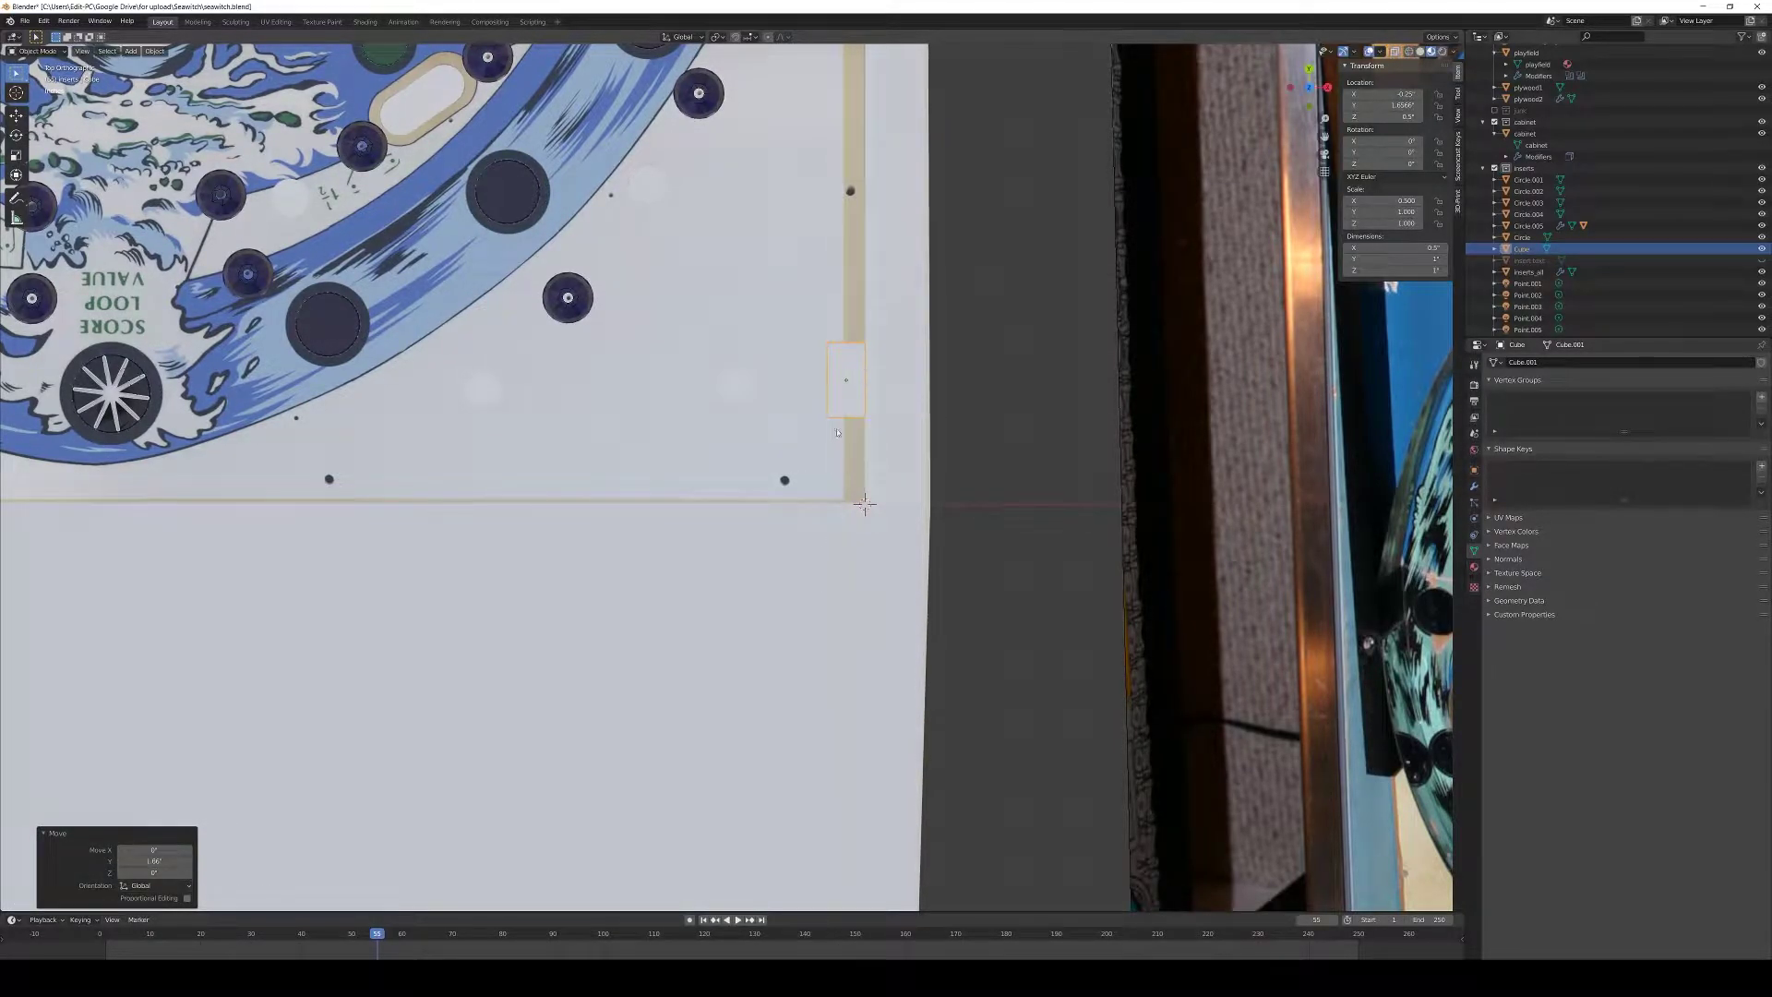
Stretch the block into a long side rail by moving its front face along Y toward the playfield's front apron
{"action": "middle_click_drag", "start_coordinate": [748, 523], "coordinate": [905, 443]}
{"action": "key", "text": "Tab"}
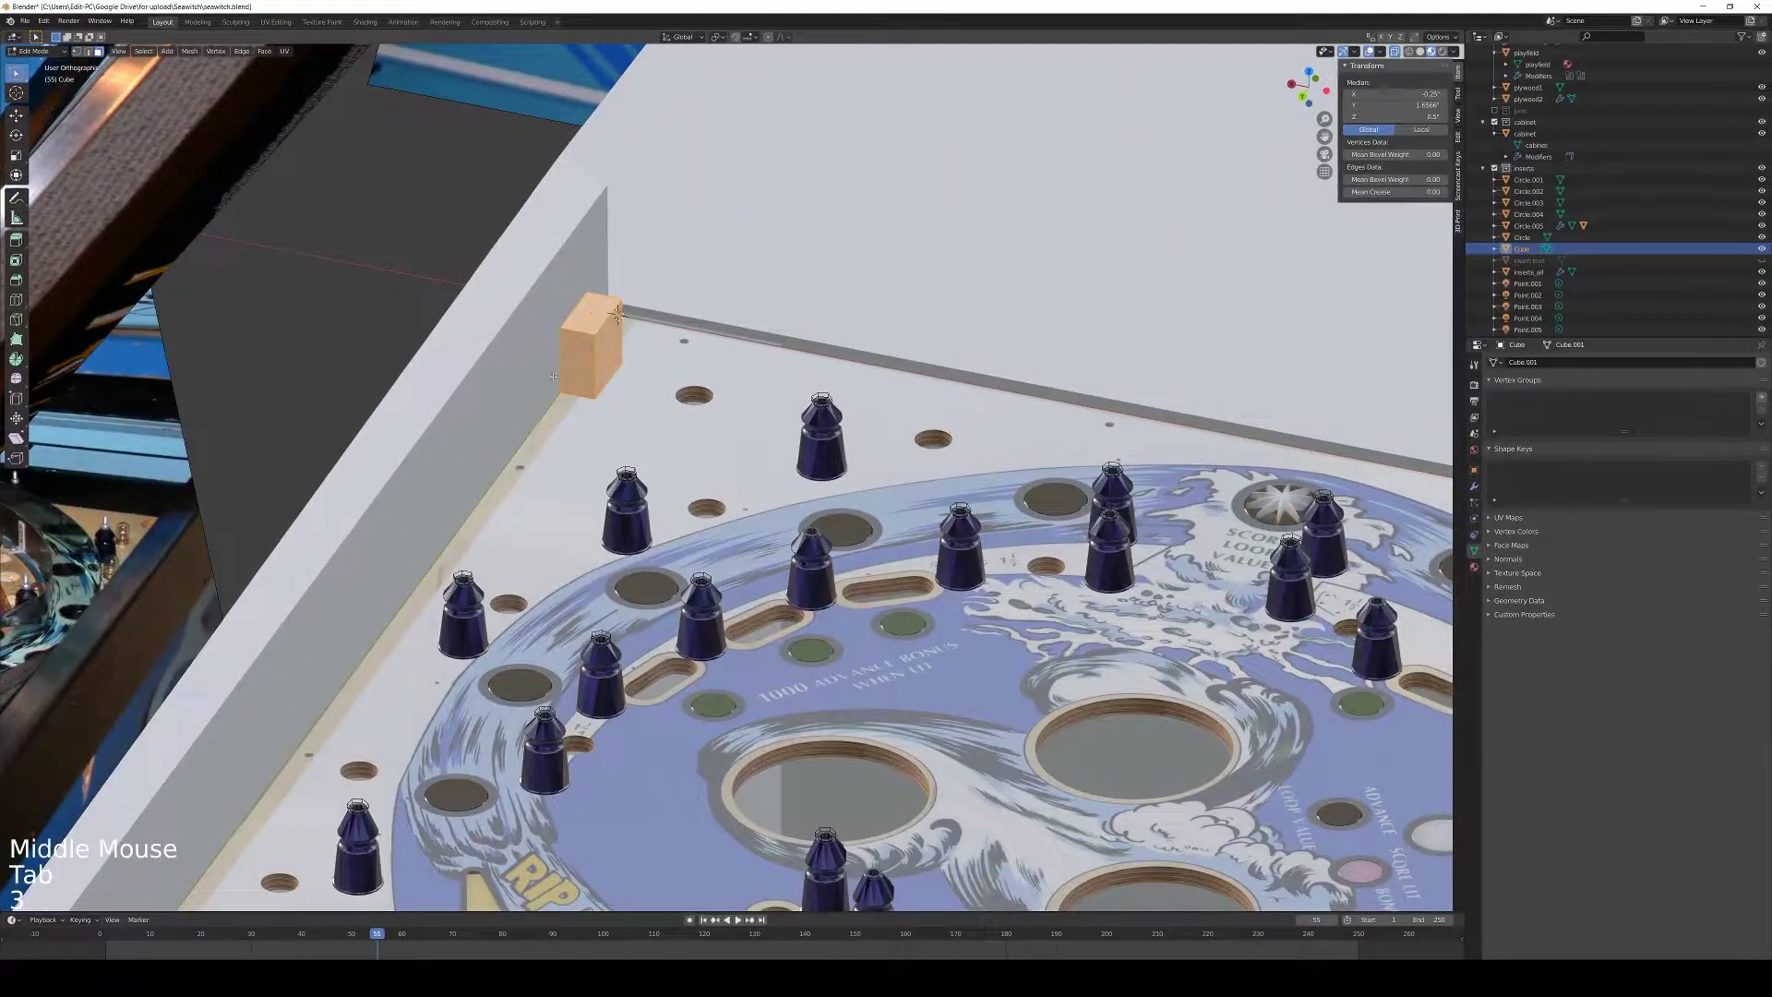
{"action": "key", "text": "3"}
{"action": "left_click", "coordinate": [576, 360]}
{"action": "key", "text": "g"}
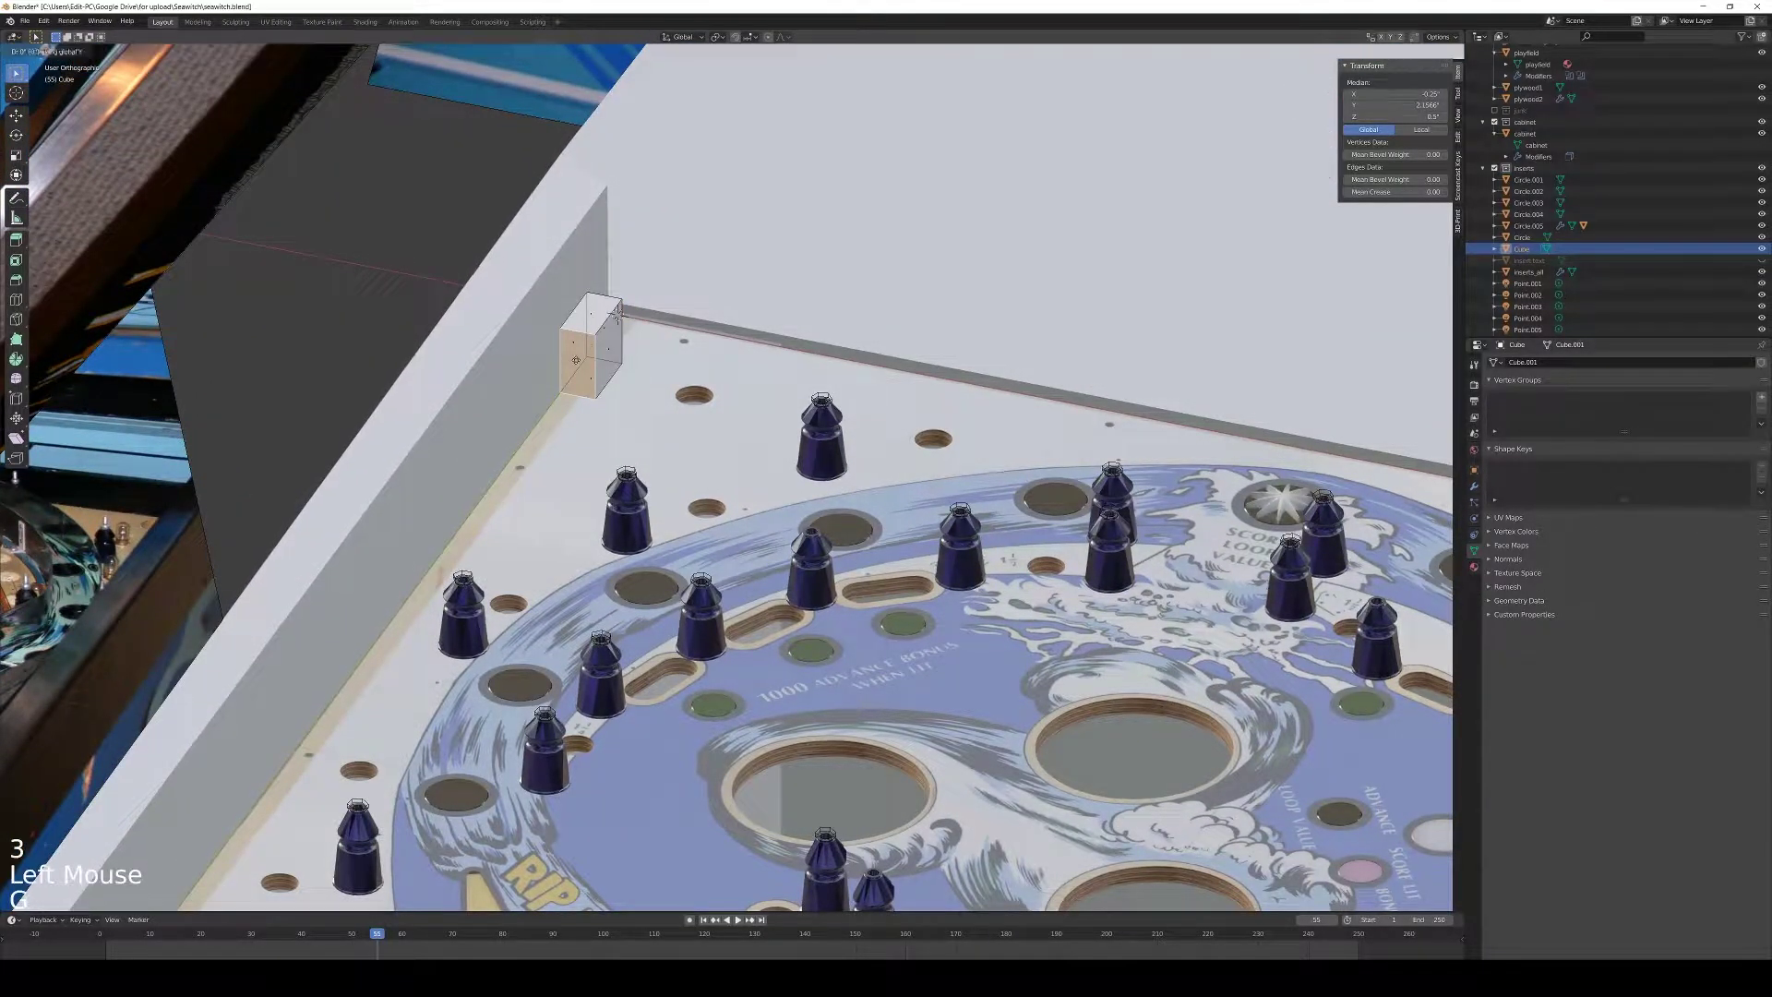
{"action": "left_click", "coordinate": [548, 722]}
{"action": "middle_click_drag", "start_coordinate": [548, 721], "coordinate": [954, 297], "text": "shift"}
{"action": "scroll", "coordinate": [954, 297], "scroll_direction": "down", "scroll_amount": 3}
{"action": "key", "text": "g"}
{"action": "key", "text": "y"}
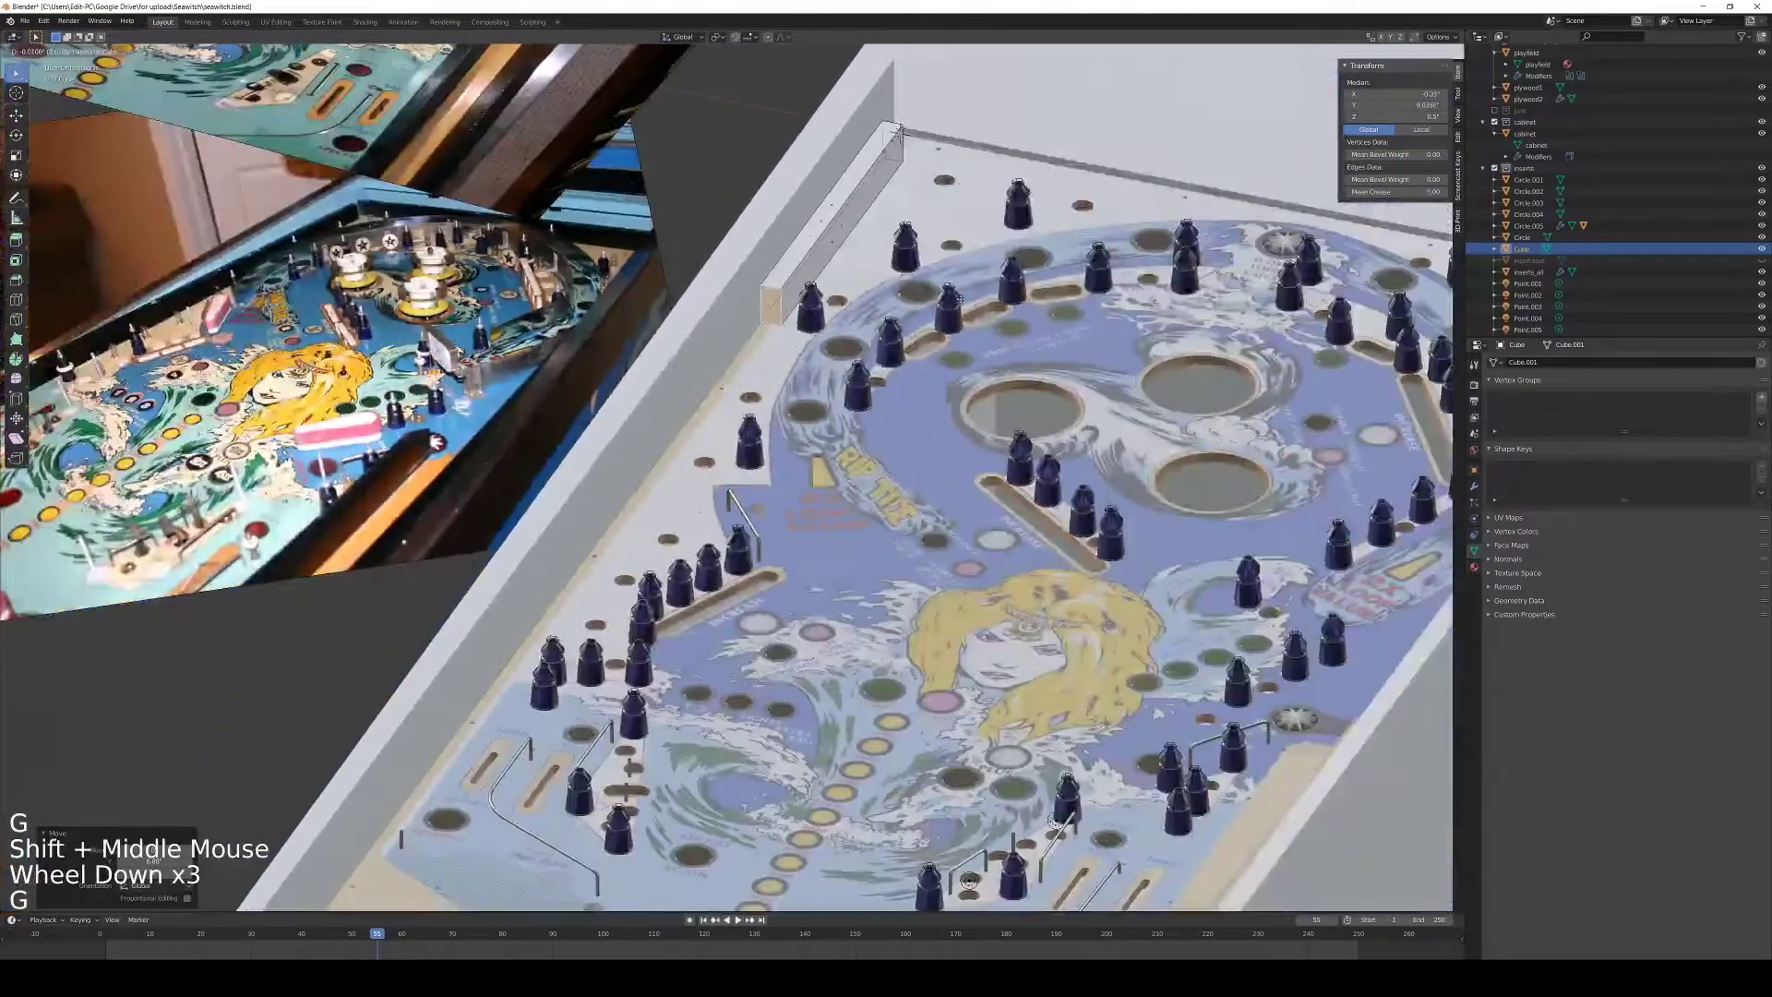
{"action": "left_click", "coordinate": [588, 792]}
{"action": "middle_click_drag", "start_coordinate": [588, 792], "coordinate": [771, 614], "text": "shift"}
{"action": "key", "text": "g"}
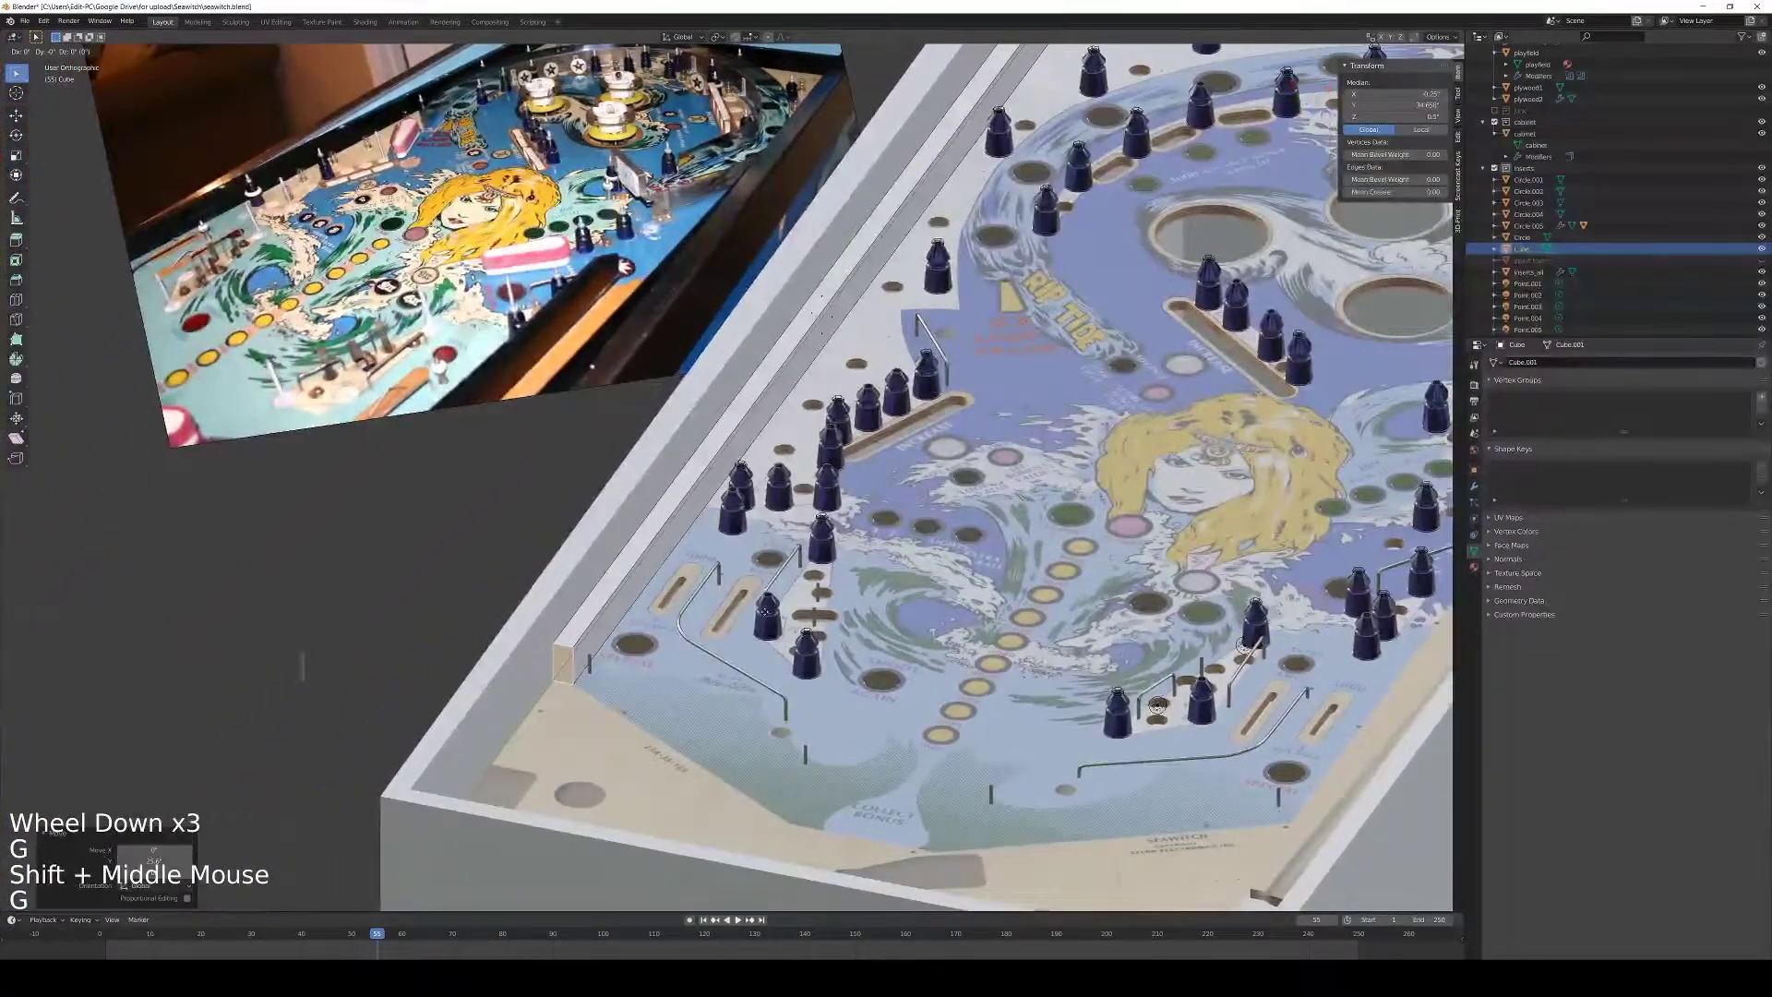
{"action": "left_click", "coordinate": [739, 657]}
Fine-tune the rail's front end face along Y so the rail stops at the front apron, and finish editing the mesh
{"action": "scroll", "coordinate": [738, 658], "scroll_direction": "down", "scroll_amount": 2}
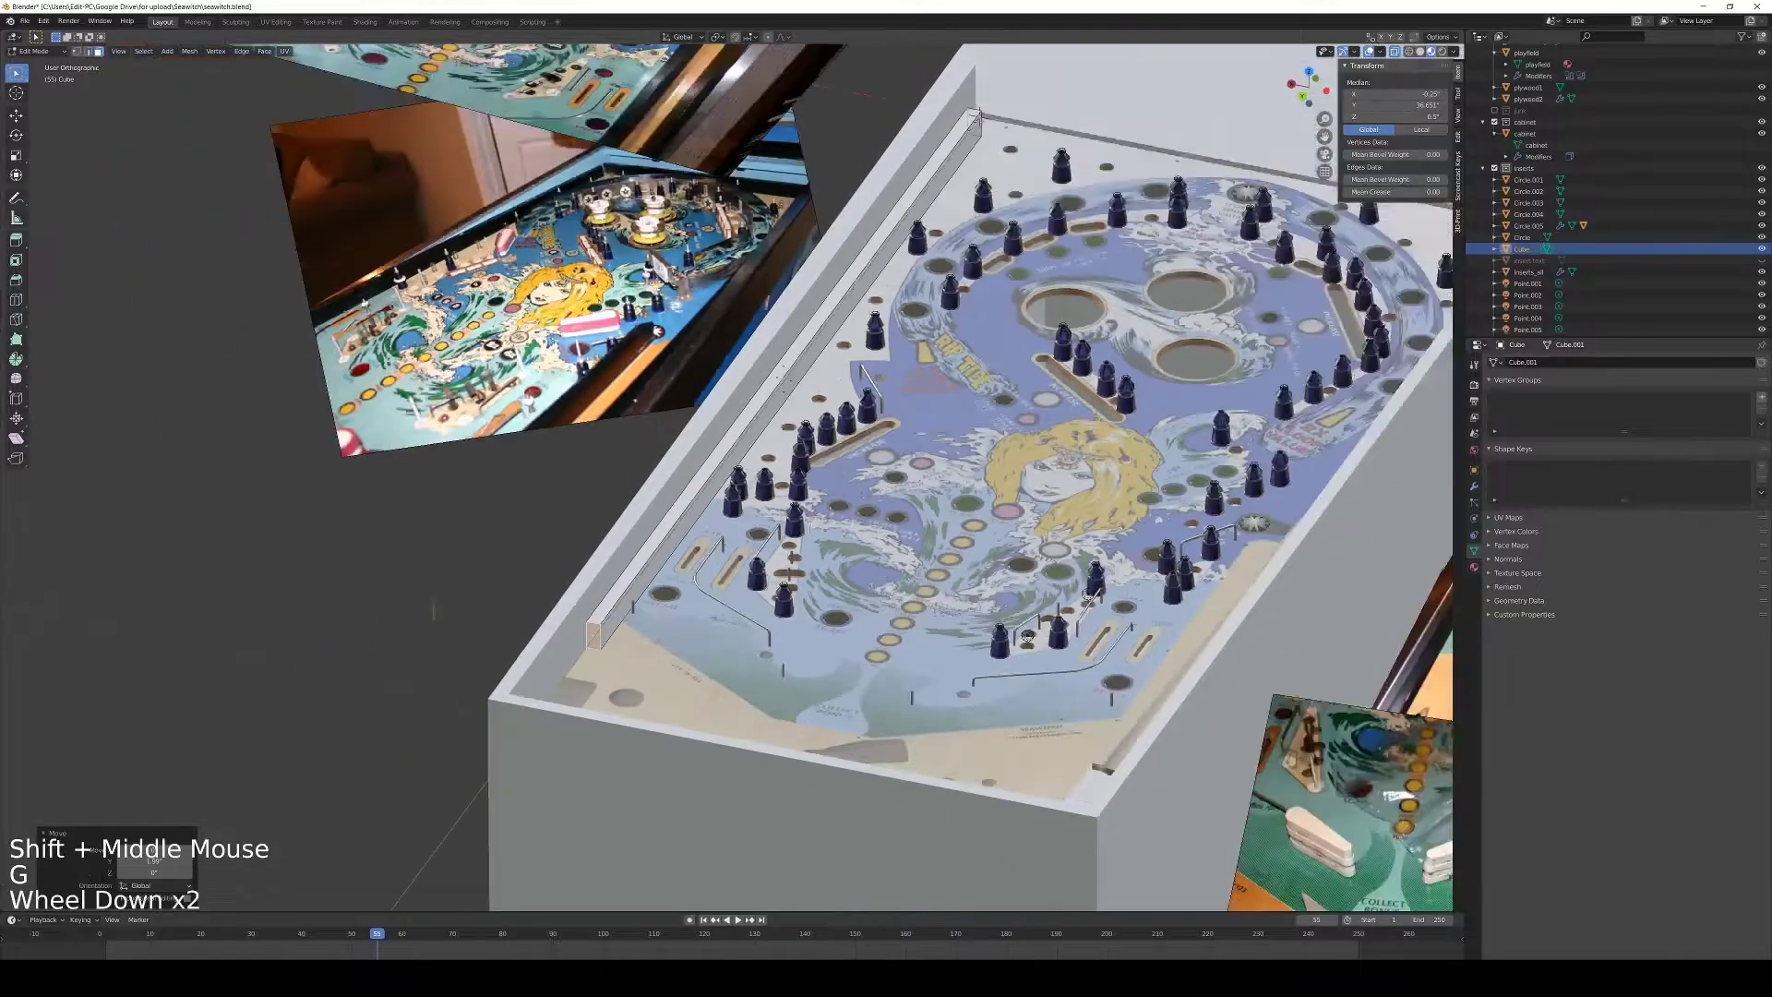
{"action": "middle_click_drag", "start_coordinate": [739, 658], "coordinate": [1211, 550], "text": "shift"}
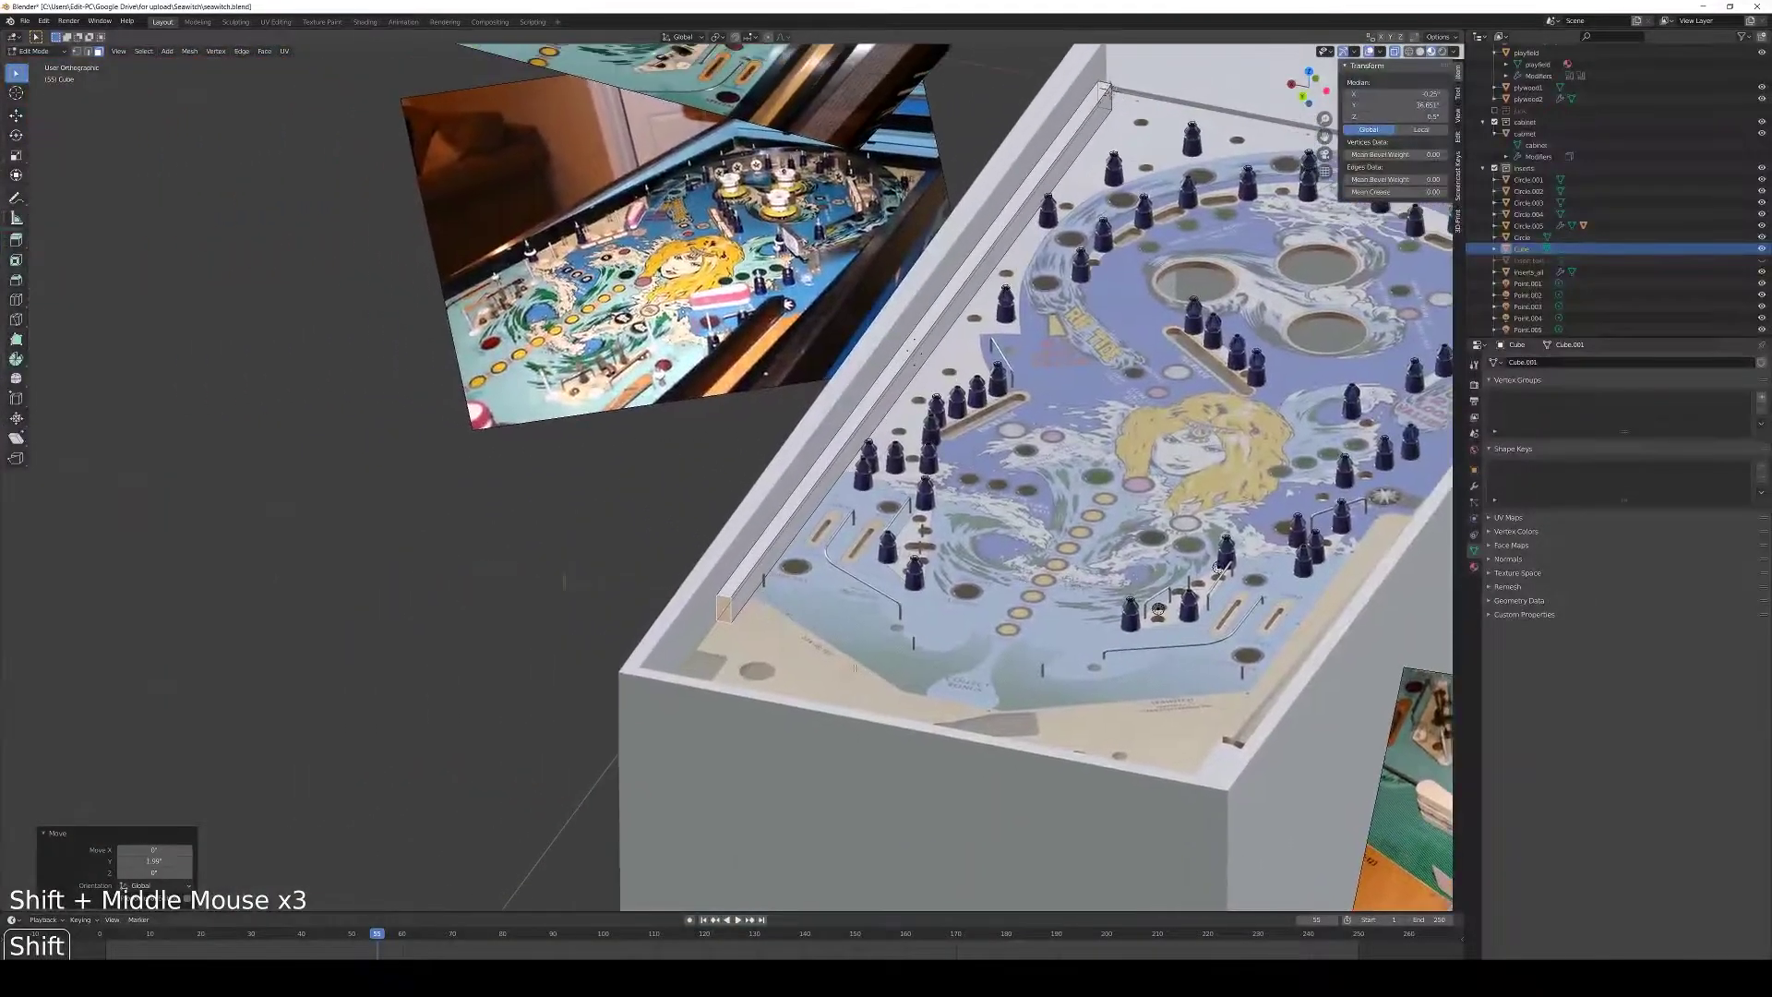
{"action": "scroll", "coordinate": [854, 671], "scroll_direction": "up", "scroll_amount": 2}
{"action": "key", "text": "g"}
{"action": "left_click", "coordinate": [853, 672]}
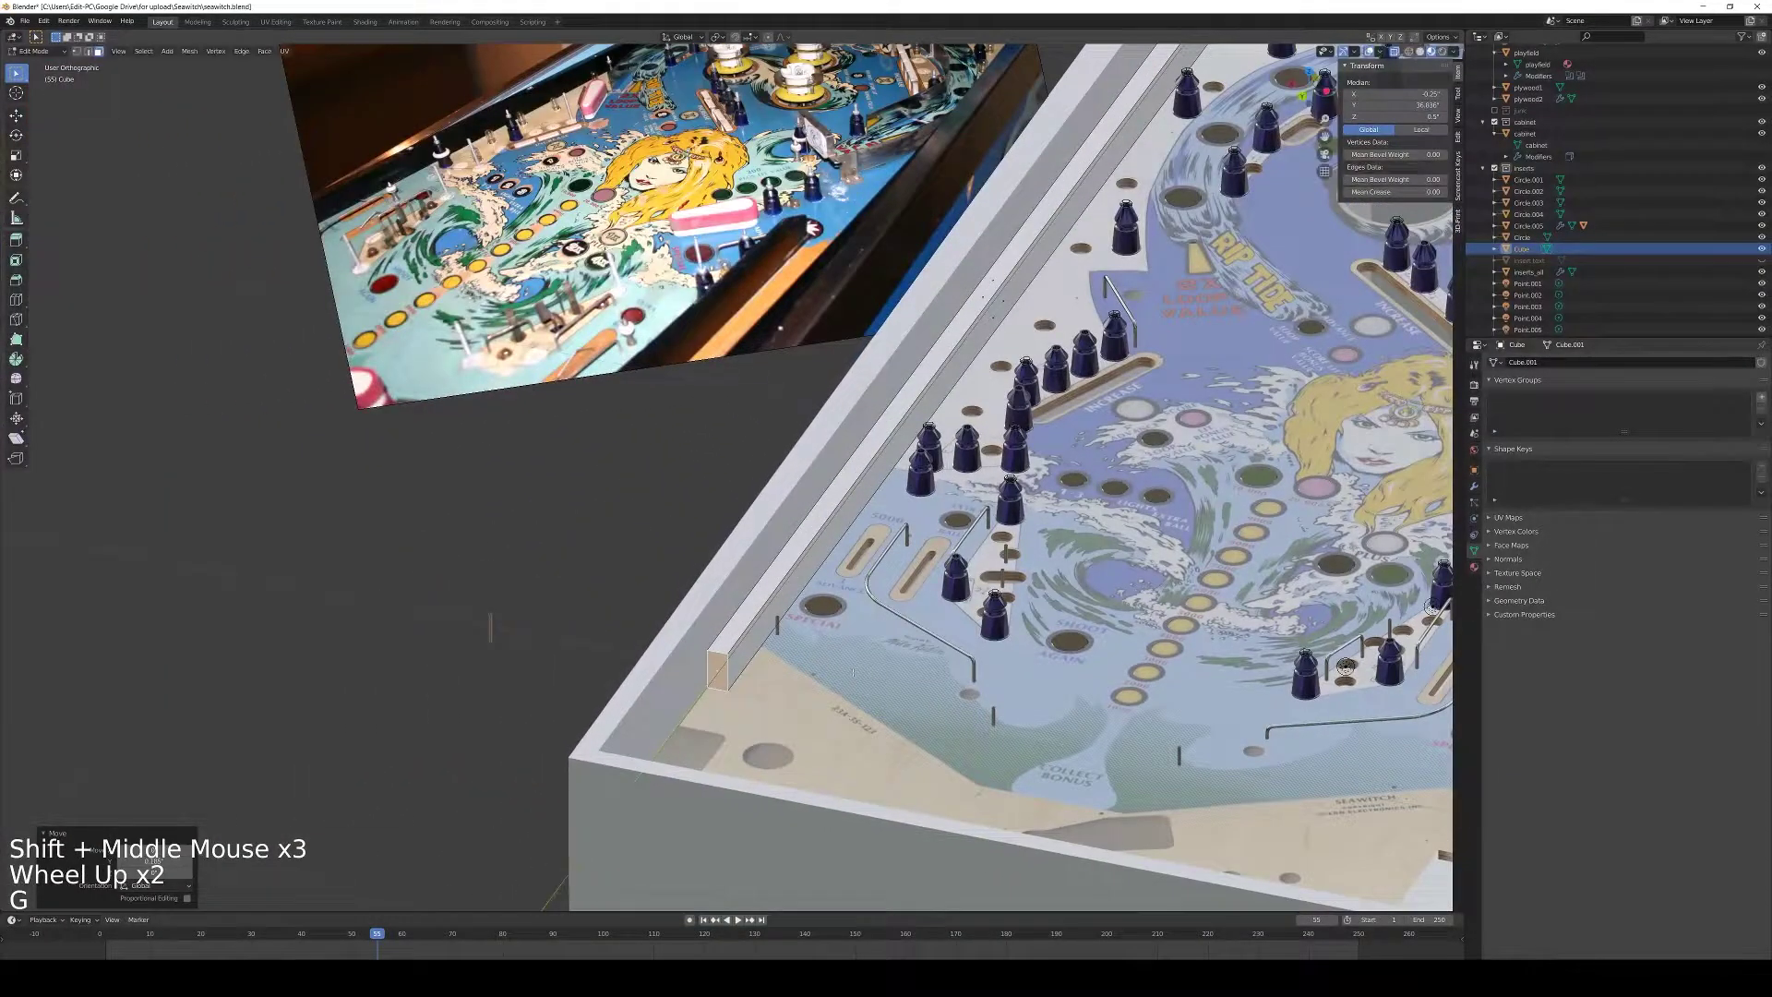
{"action": "scroll", "coordinate": [854, 670], "scroll_direction": "down", "scroll_amount": 1}
{"action": "key", "text": "Tab"}
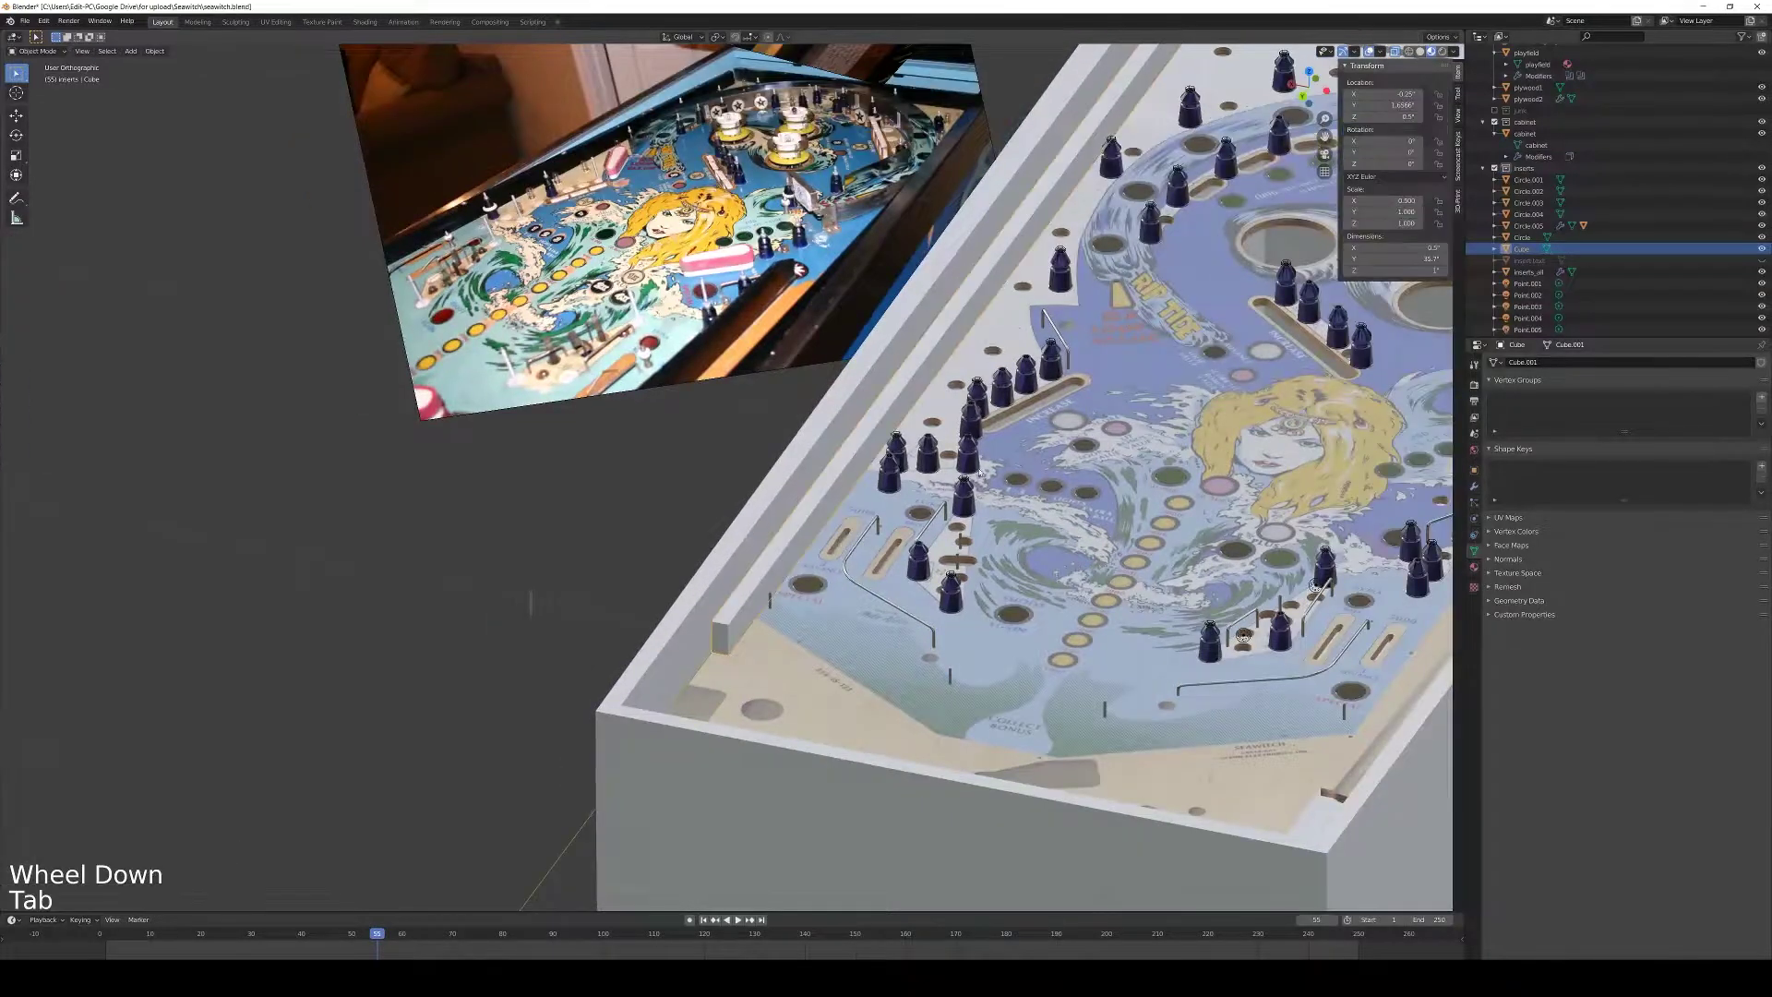
Duplicate the whole rail within its mesh and move the copy along X across to the opposite side of the playfield
{"action": "scroll", "coordinate": [1019, 391], "scroll_direction": "down", "scroll_amount": 1}
{"action": "middle_click_drag", "start_coordinate": [1018, 390], "coordinate": [908, 386], "text": "shift"}
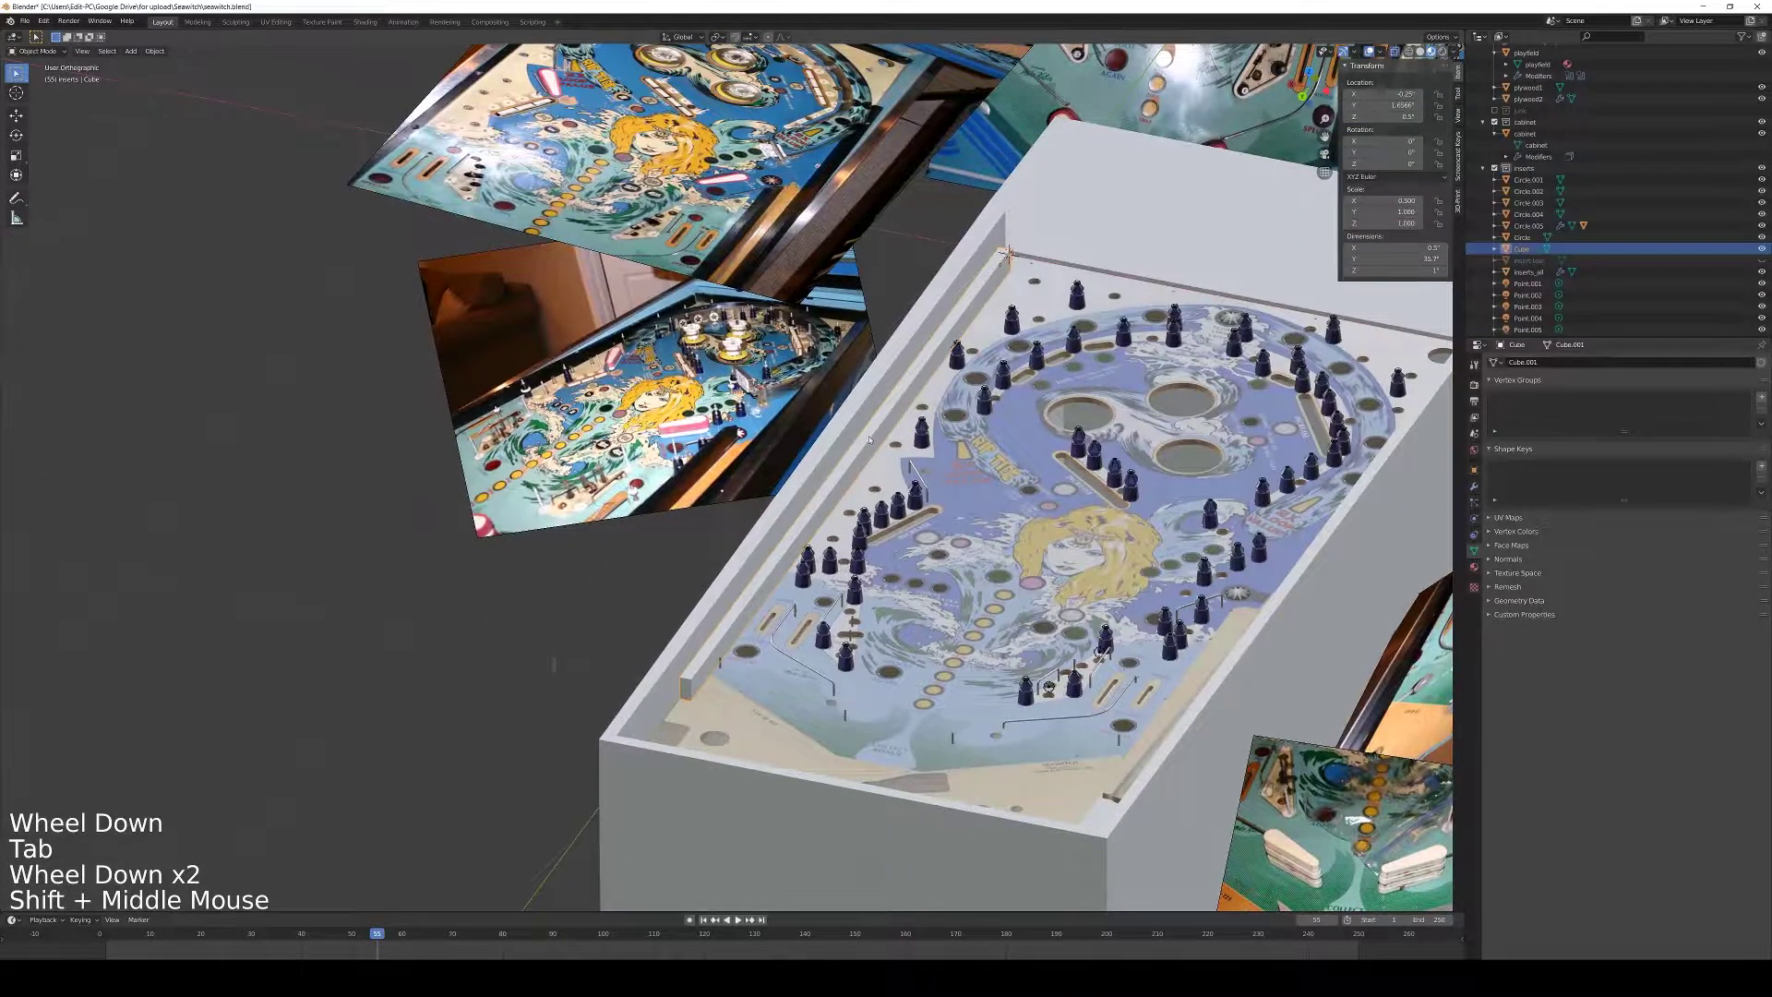
{"action": "key", "text": "Tab"}
{"action": "key", "text": "a"}
{"action": "key", "text": "shift+d"}
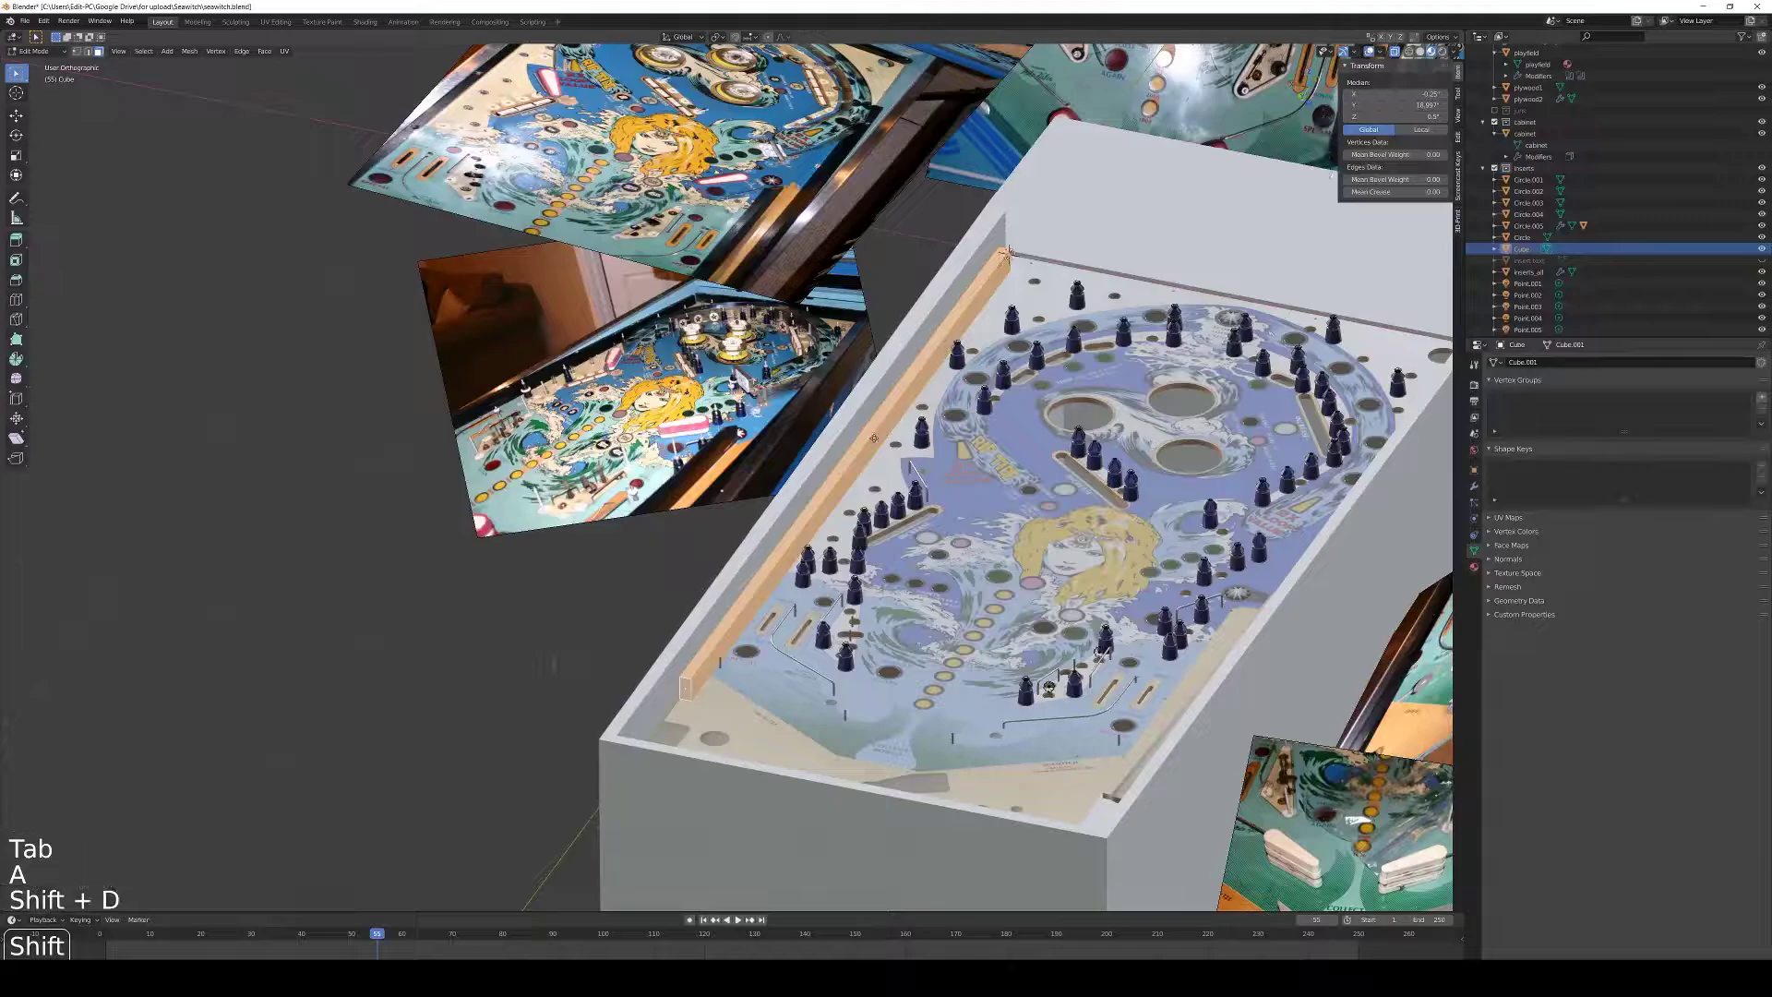
{"action": "key", "text": "g"}
{"action": "key", "text": "x"}
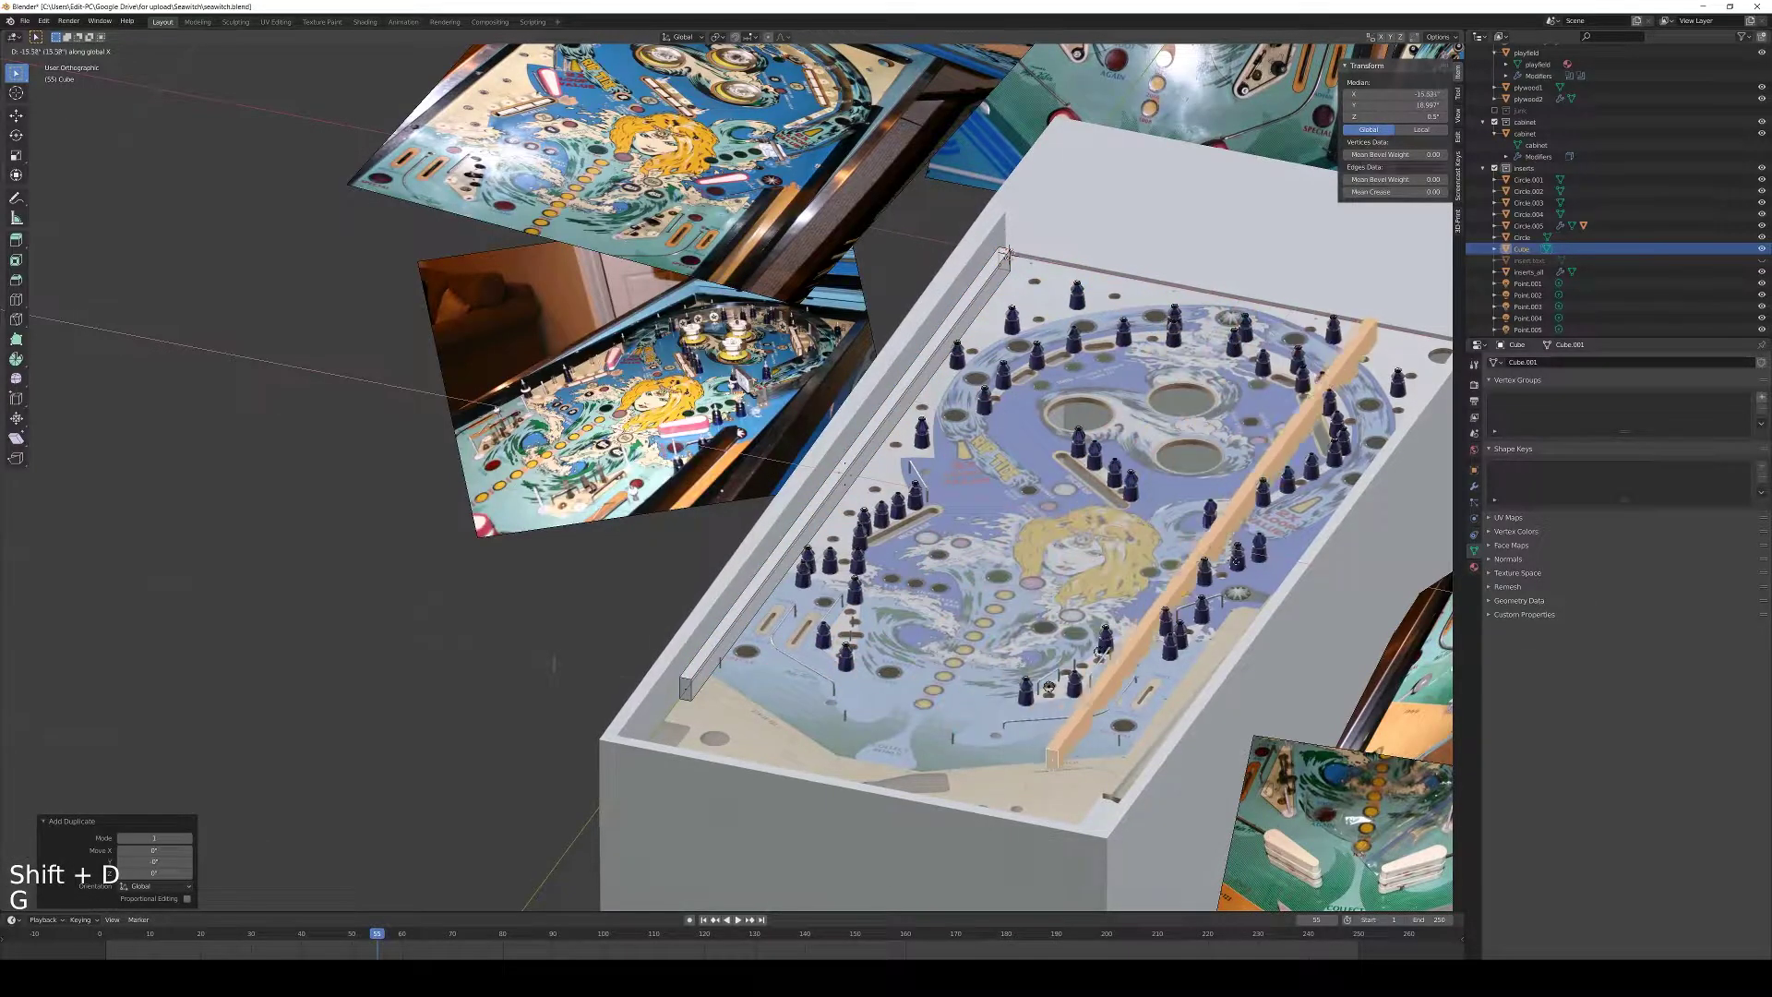
{"action": "key", "text": "Return"}
Adjust the duplicated rail along X so it runs beside the shooter lane, and finish editing the mesh
{"action": "middle_click_drag", "start_coordinate": [1173, 571], "coordinate": [720, 628]}
{"action": "scroll", "coordinate": [706, 628], "scroll_direction": "up", "scroll_amount": 4}
{"action": "key", "text": "g"}
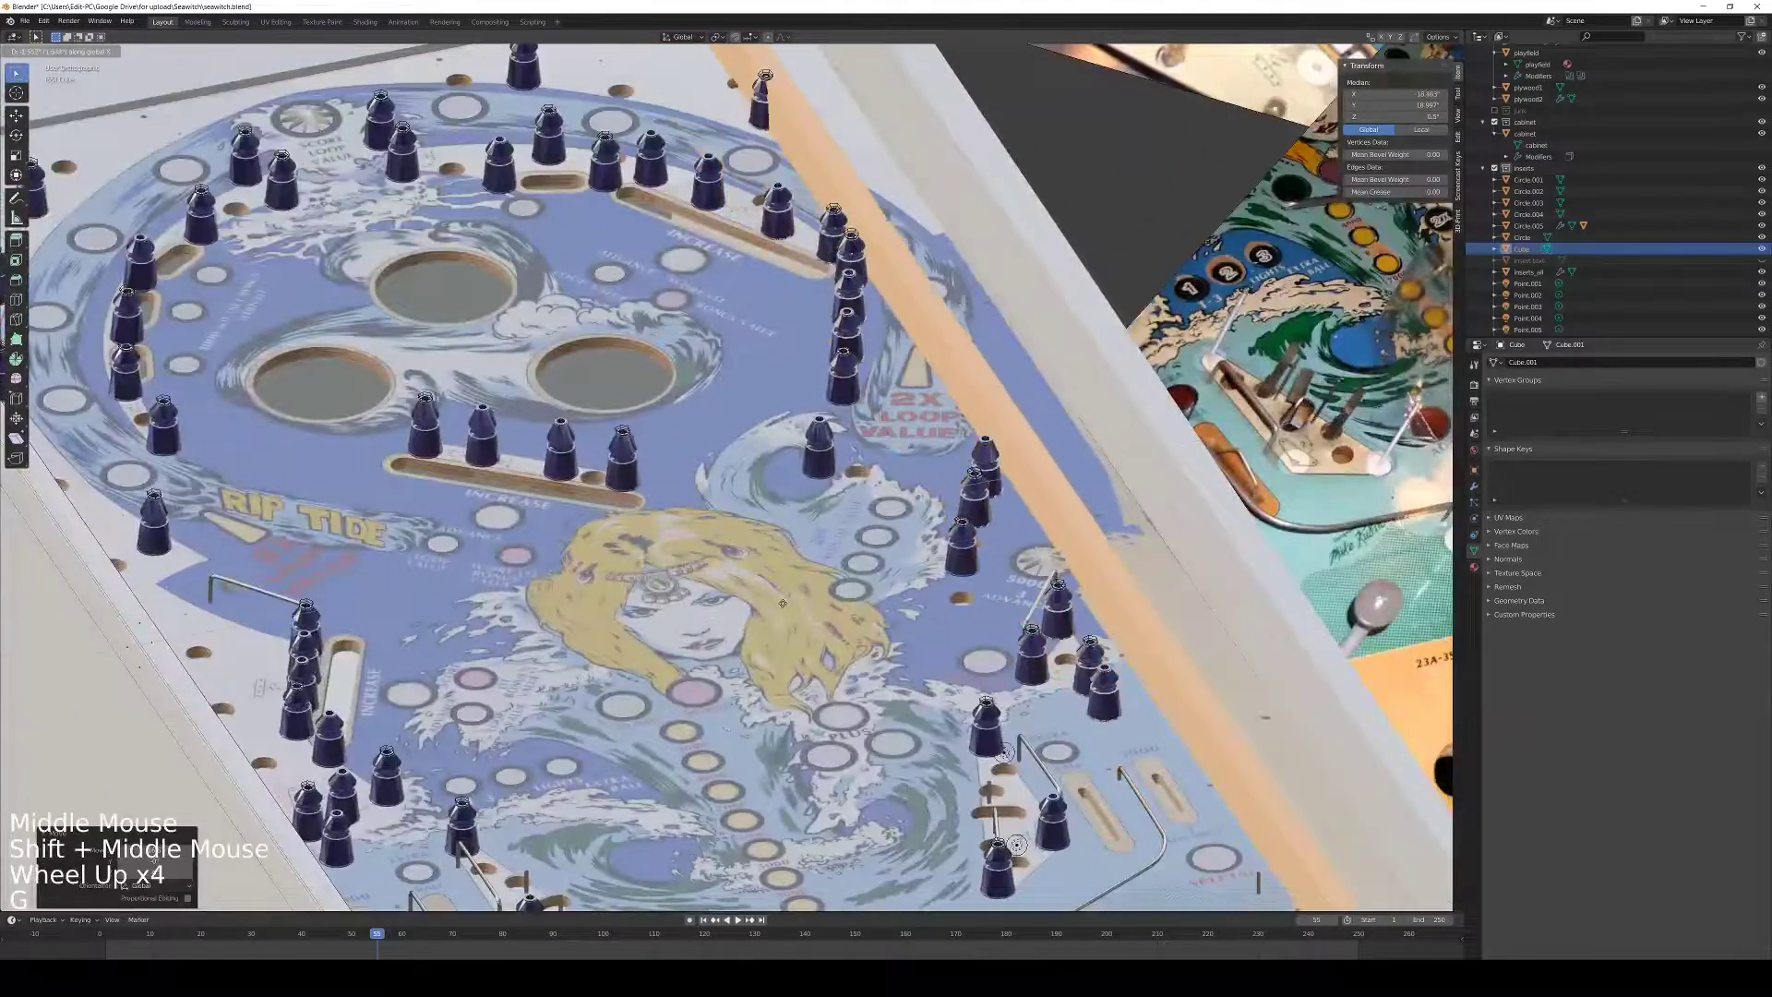
{"action": "left_click", "coordinate": [1040, 454]}
{"action": "key", "text": "Tab"}
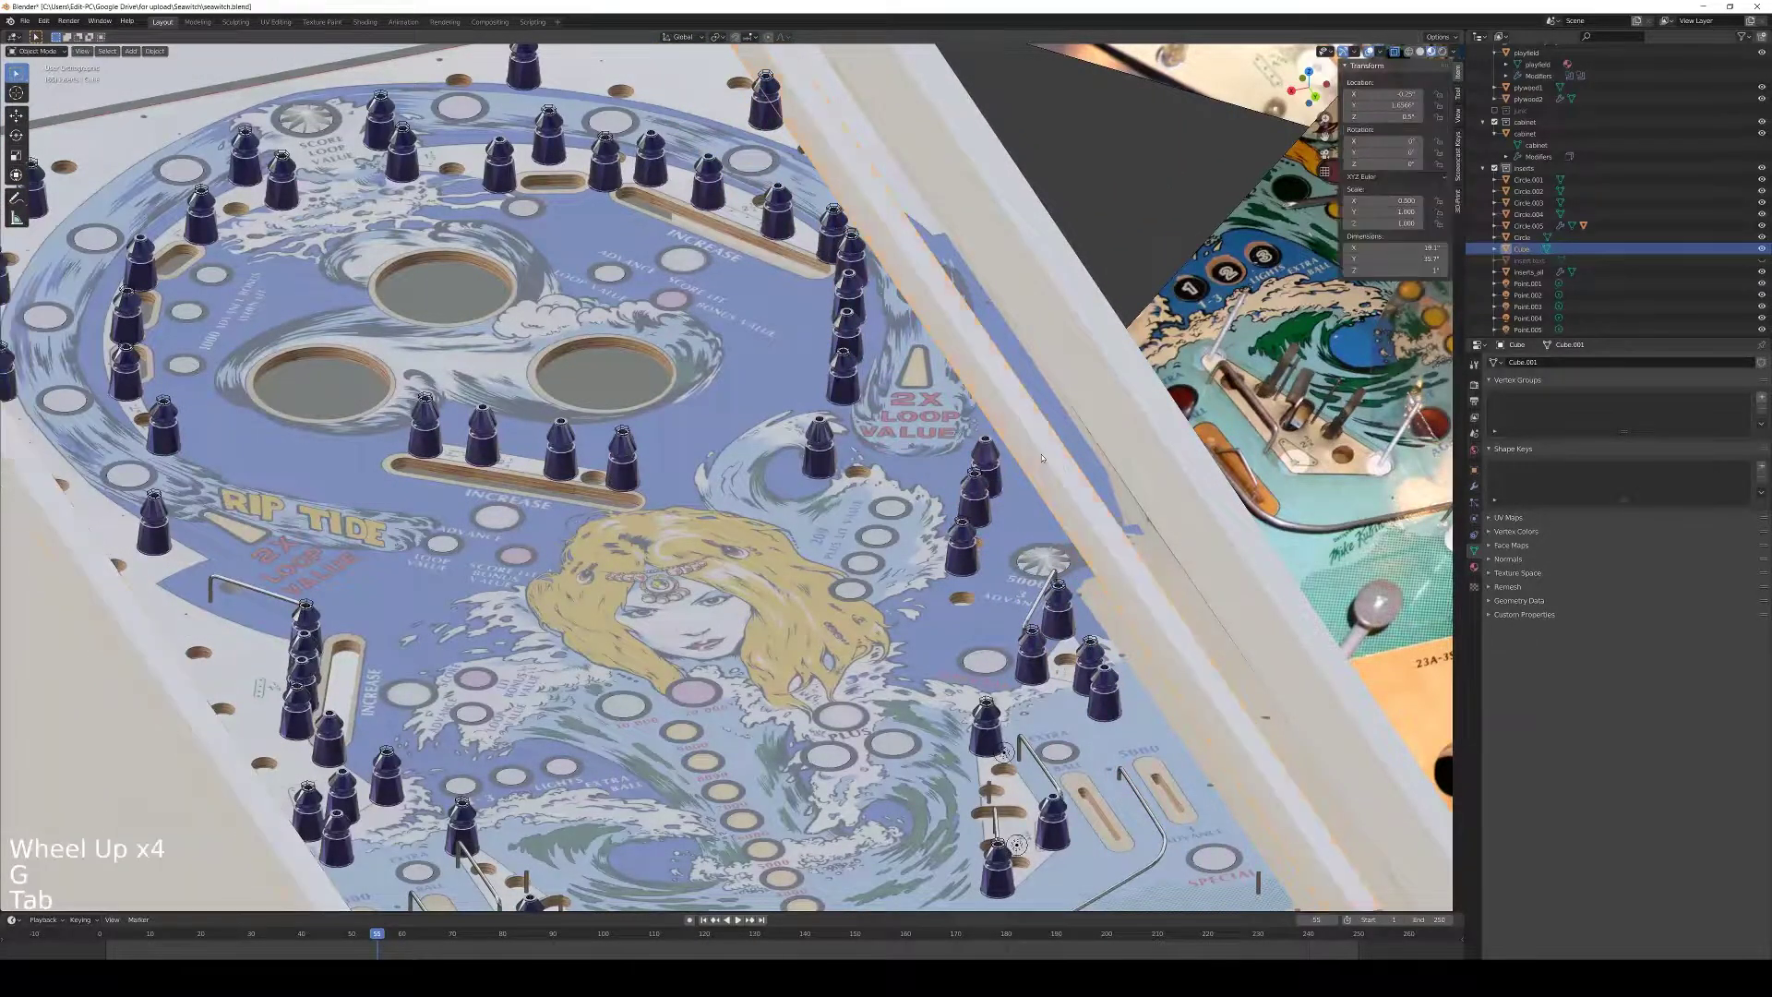
Isolate the side rails, inserts and playfield in local view and show them from the top
{"action": "left_click", "coordinate": [874, 536], "text": "shift"}
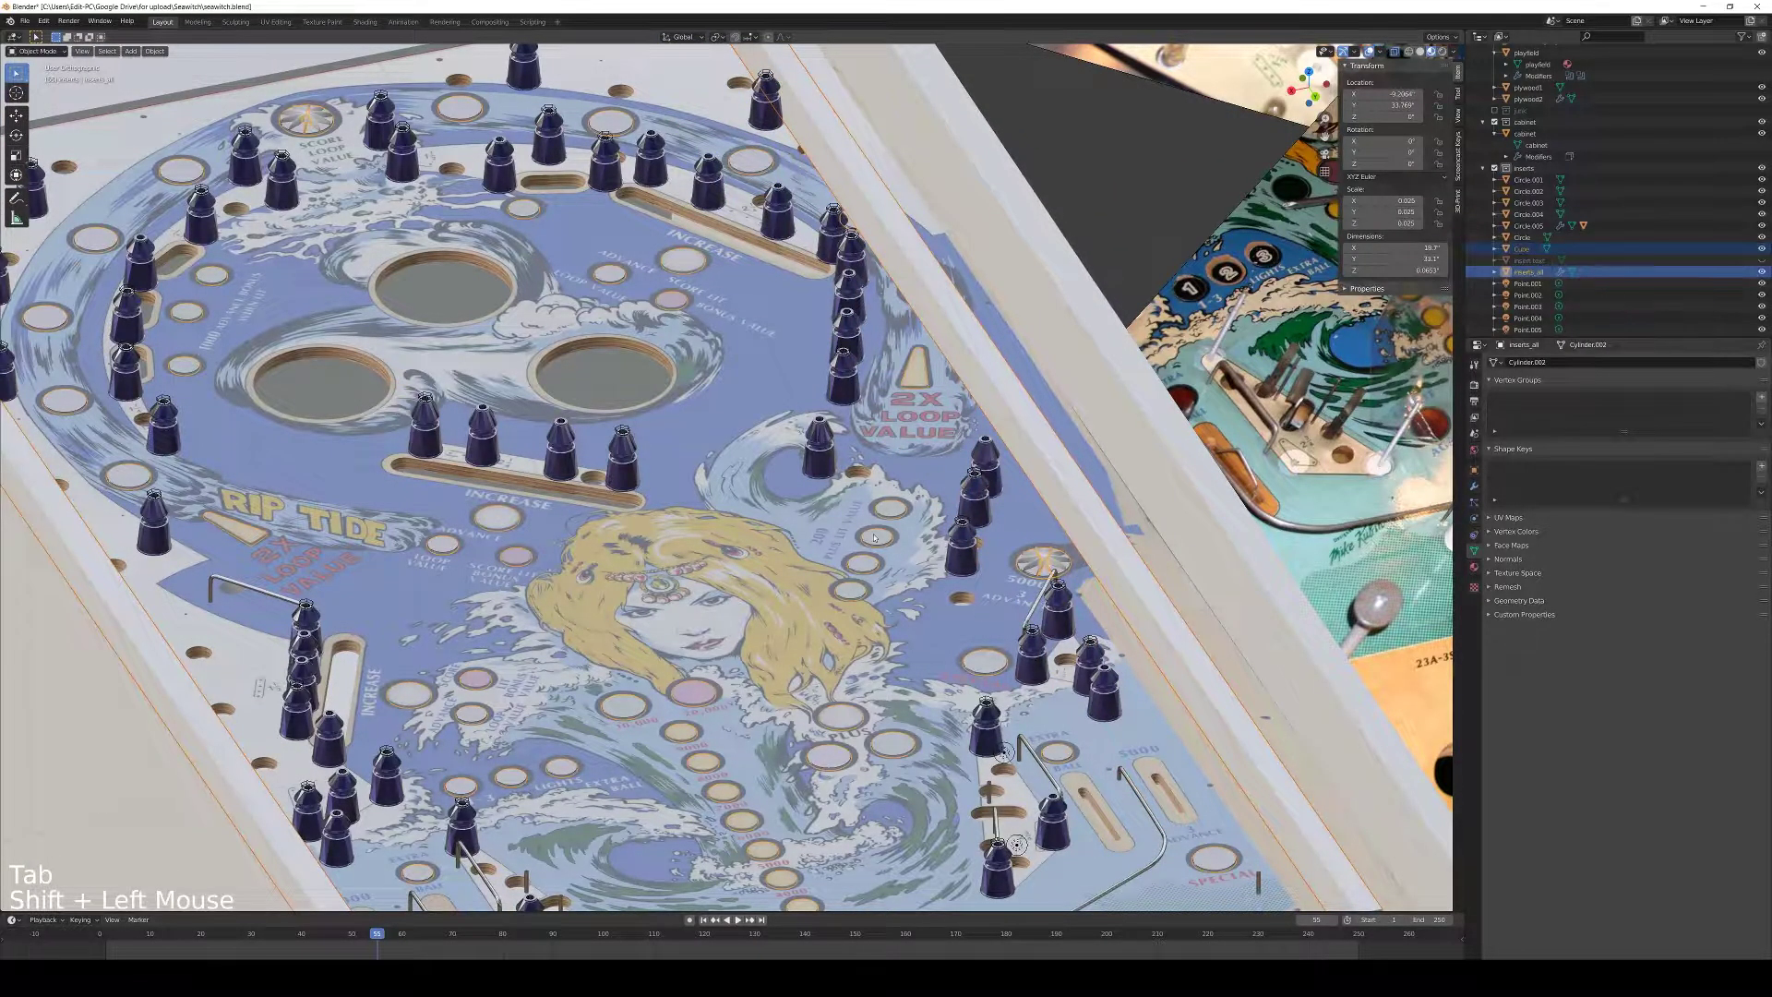
{"action": "key", "text": "KP_Divide"}
{"action": "key", "text": "KP_7"}
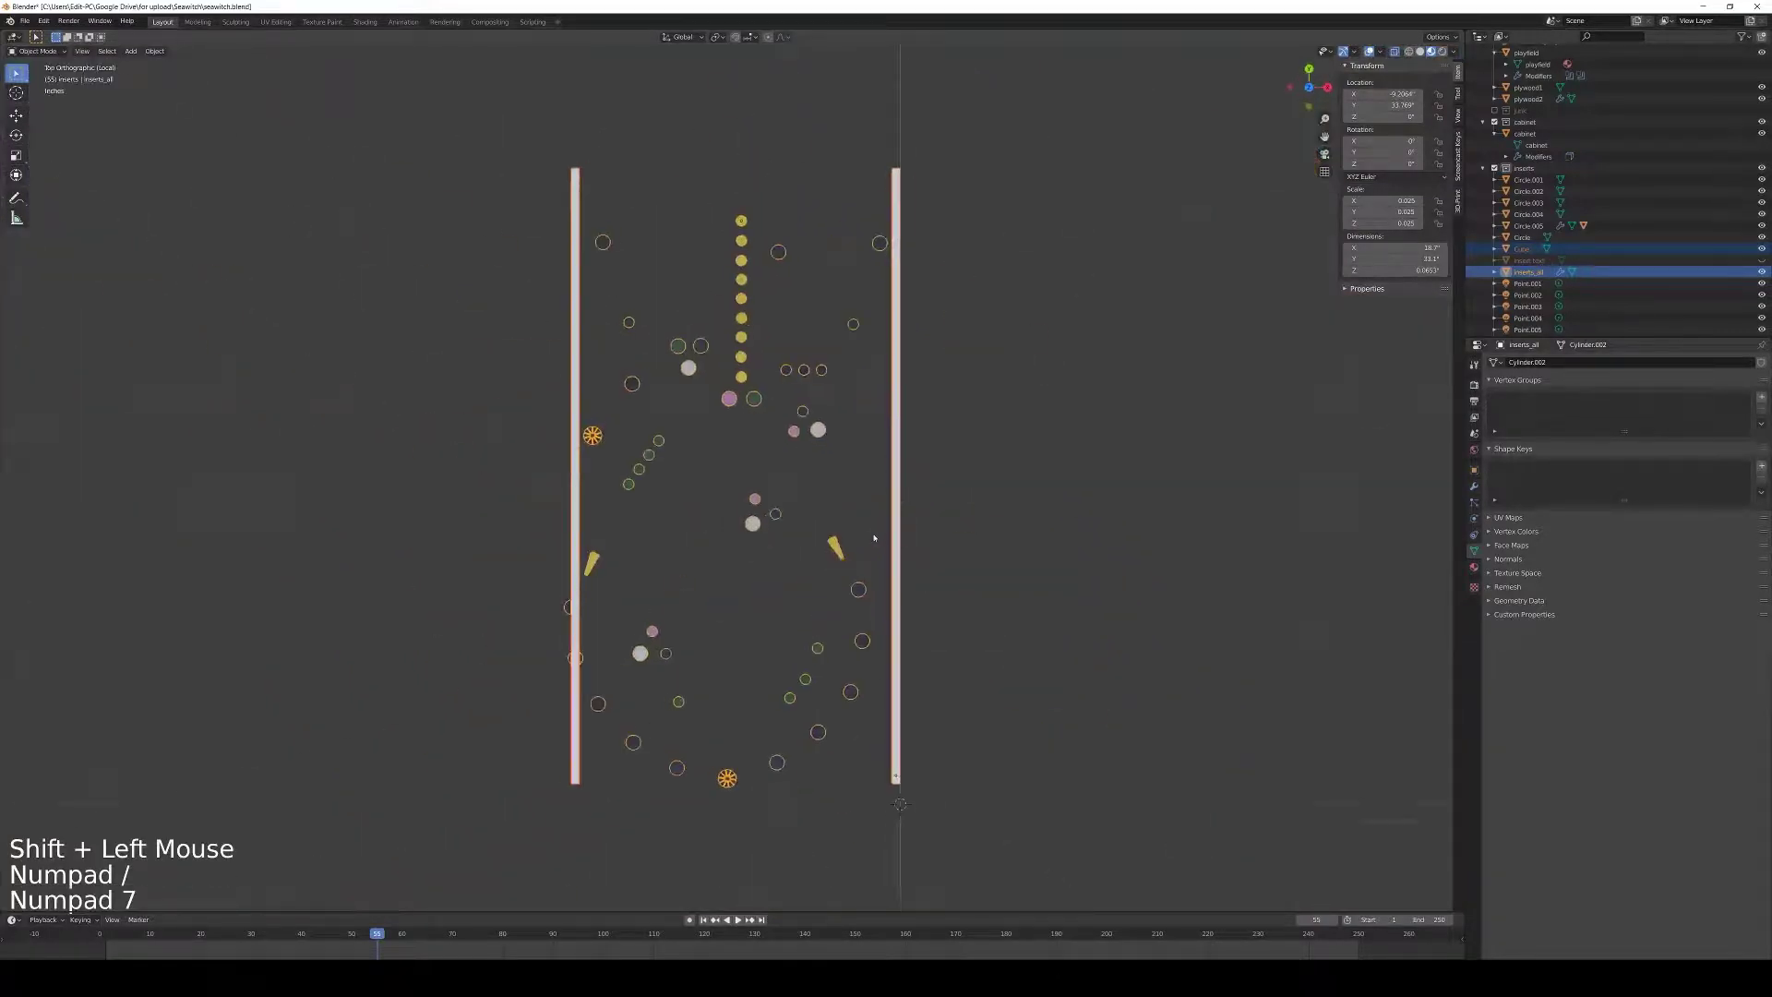
{"action": "key", "text": "KP_Divide"}
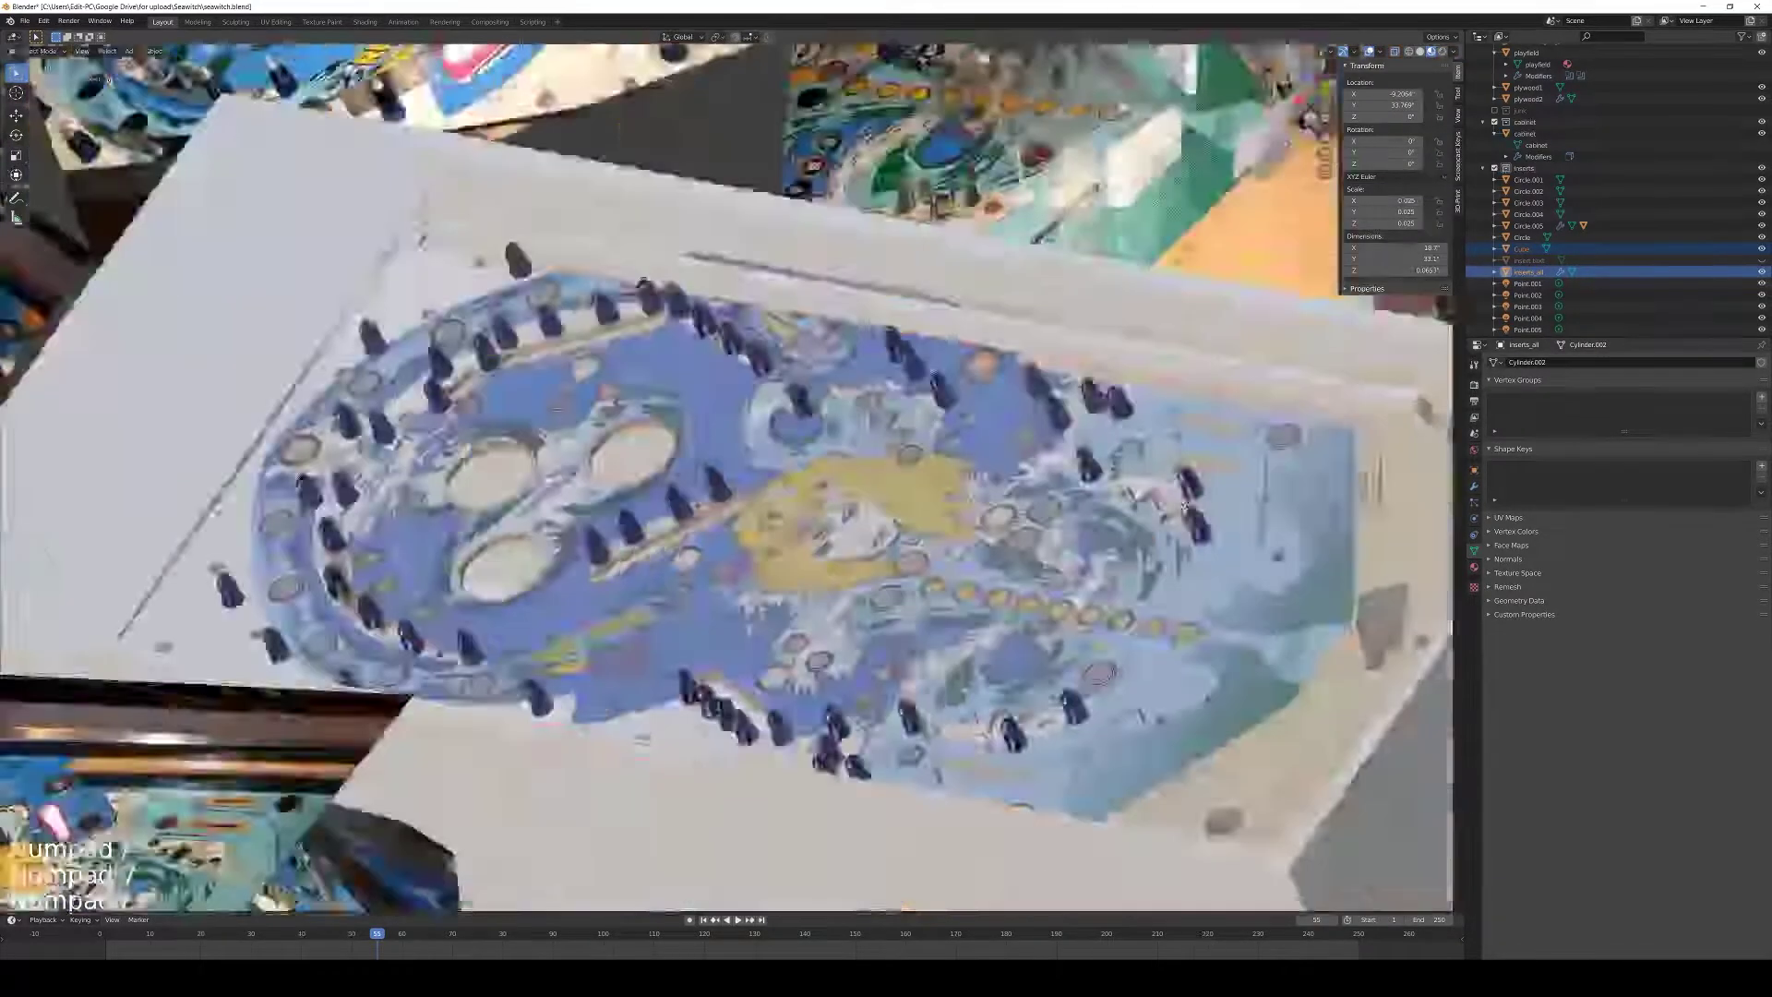
{"action": "left_click", "coordinate": [780, 563], "text": "shift"}
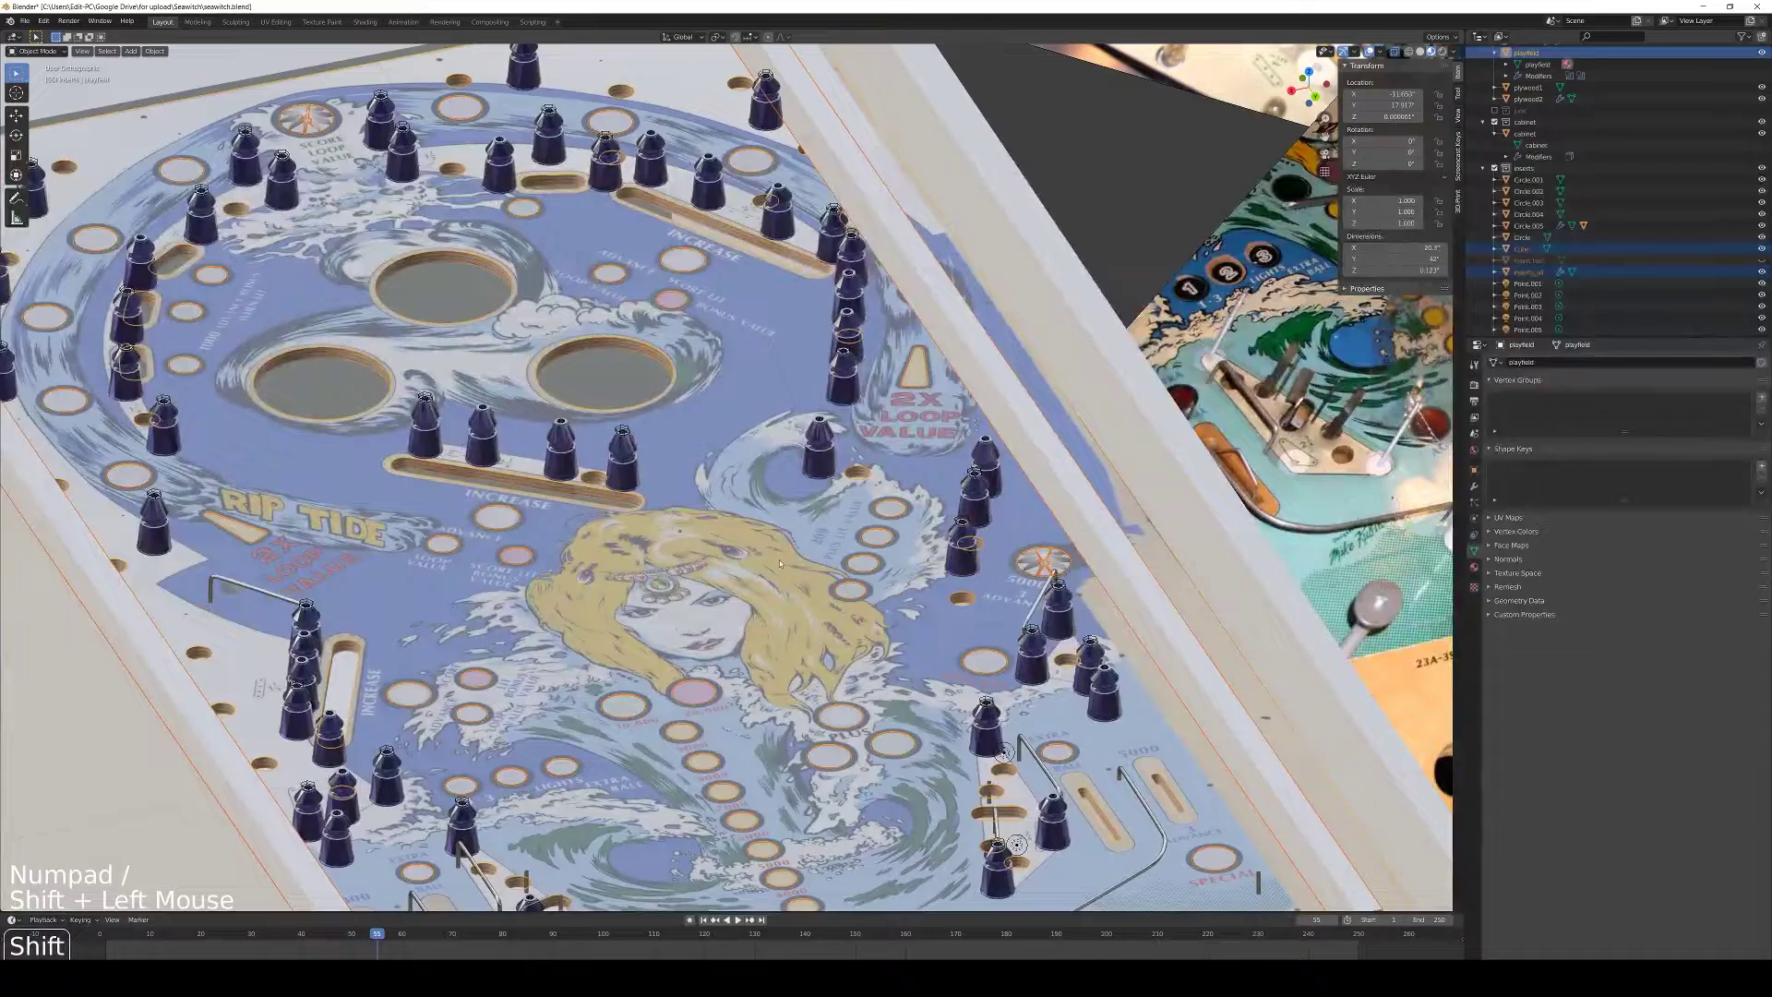
{"action": "key", "text": "KP_Divide"}
{"action": "key", "text": "KP_7"}
{"action": "middle_click_drag", "start_coordinate": [779, 563], "coordinate": [909, 572], "text": "shift"}
{"action": "scroll", "coordinate": [909, 572], "scroll_direction": "up", "scroll_amount": 2}
{"action": "scroll", "coordinate": [766, 300], "scroll_direction": "up", "scroll_amount": 3}
Edit the rail mesh and move the shooter-lane rail about 1.14" outward along X, flush with the playfield's outer edge
{"action": "left_click", "coordinate": [766, 300]}
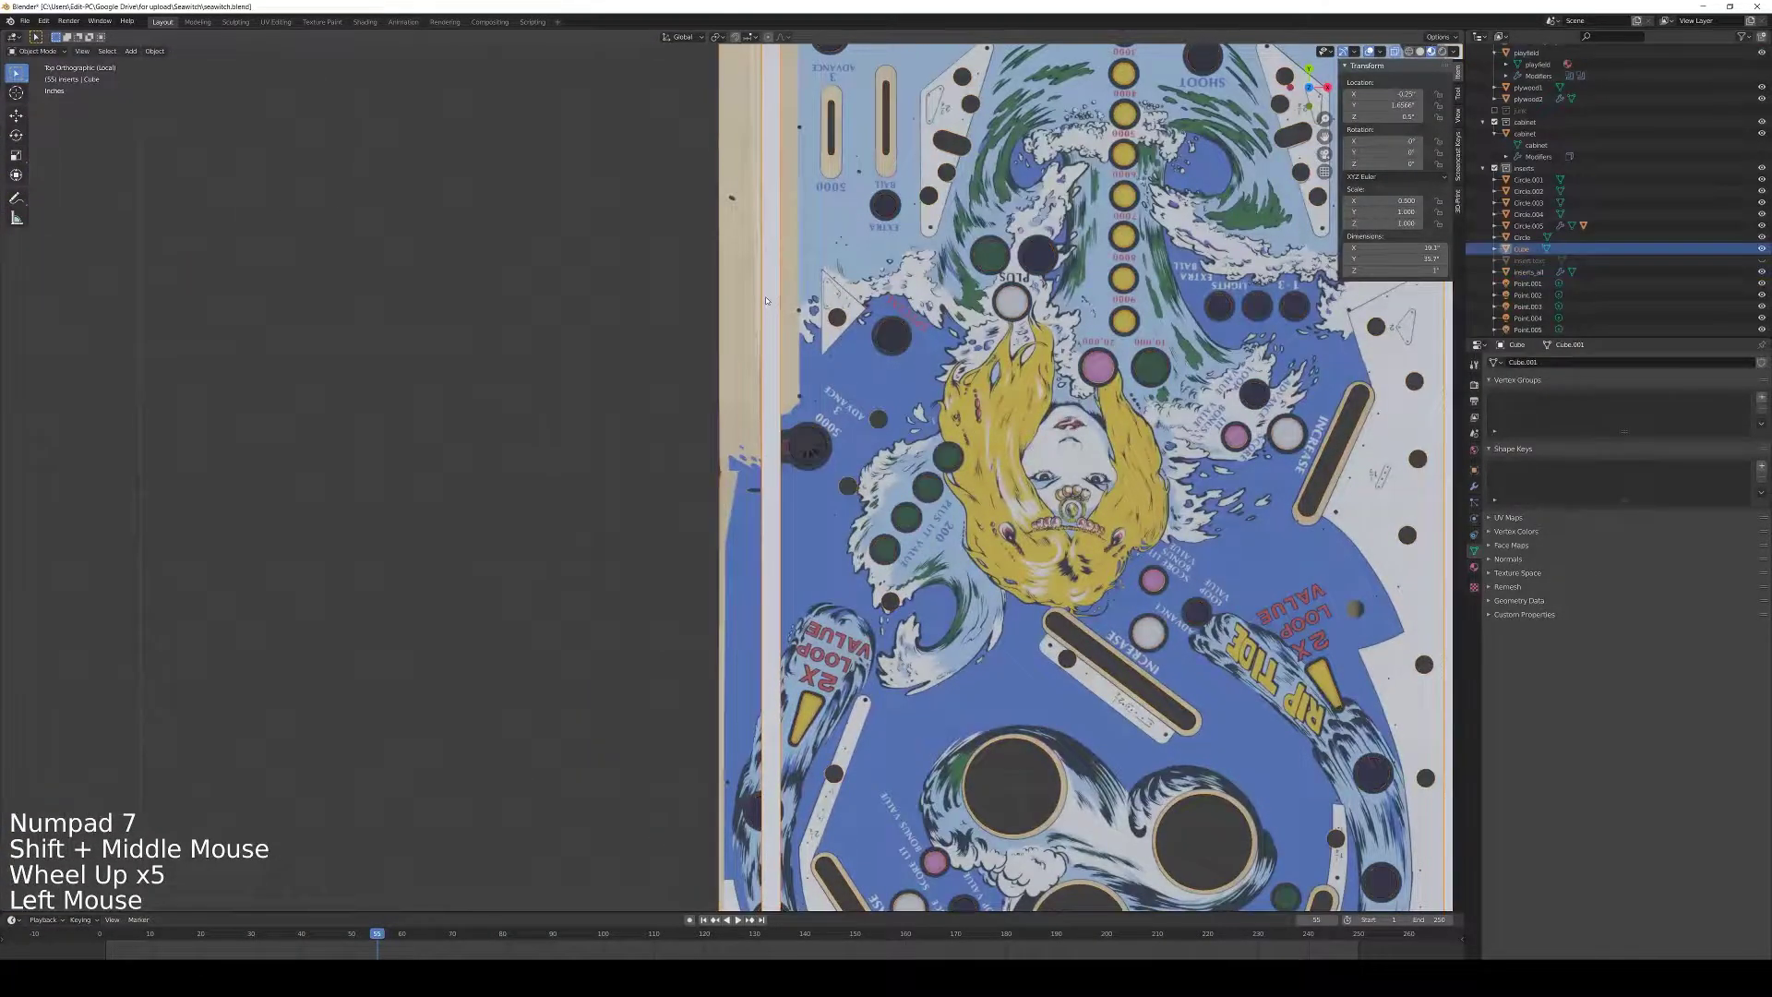
{"action": "key", "text": "g"}
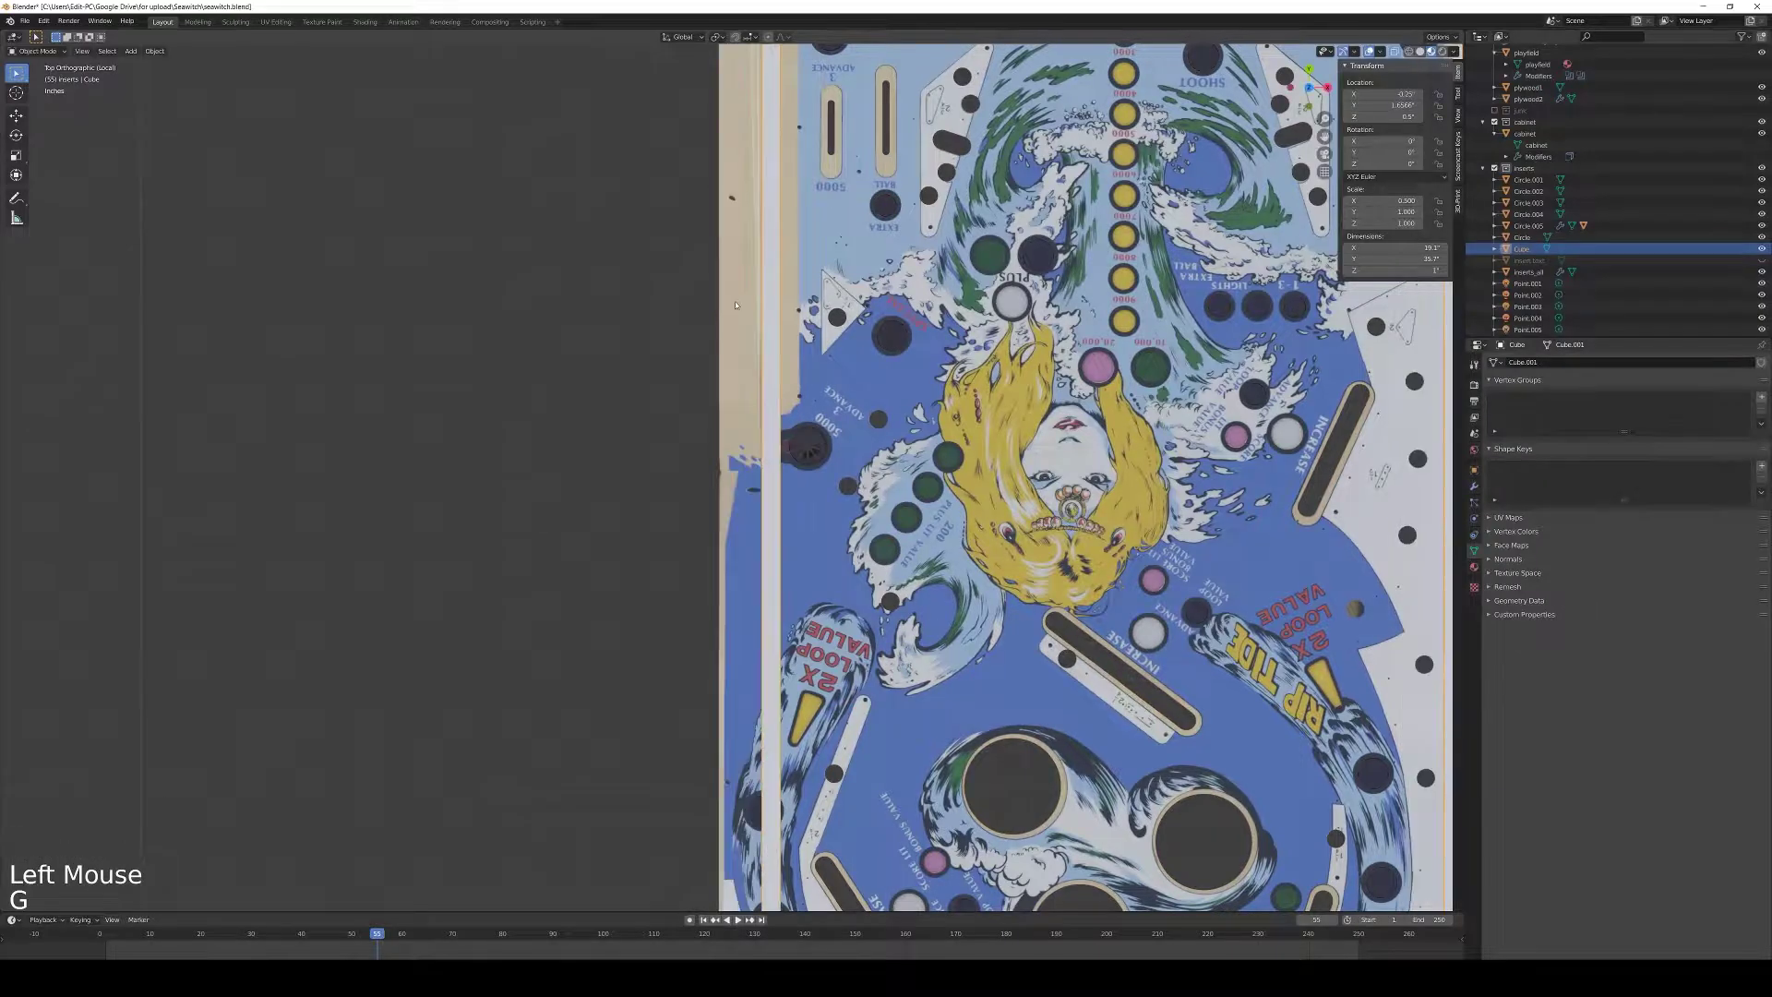
{"action": "key", "text": "Tab"}
{"action": "middle_click_drag", "start_coordinate": [741, 305], "coordinate": [948, 306], "text": "shift"}
{"action": "scroll", "coordinate": [952, 304], "scroll_direction": "up", "scroll_amount": 1}
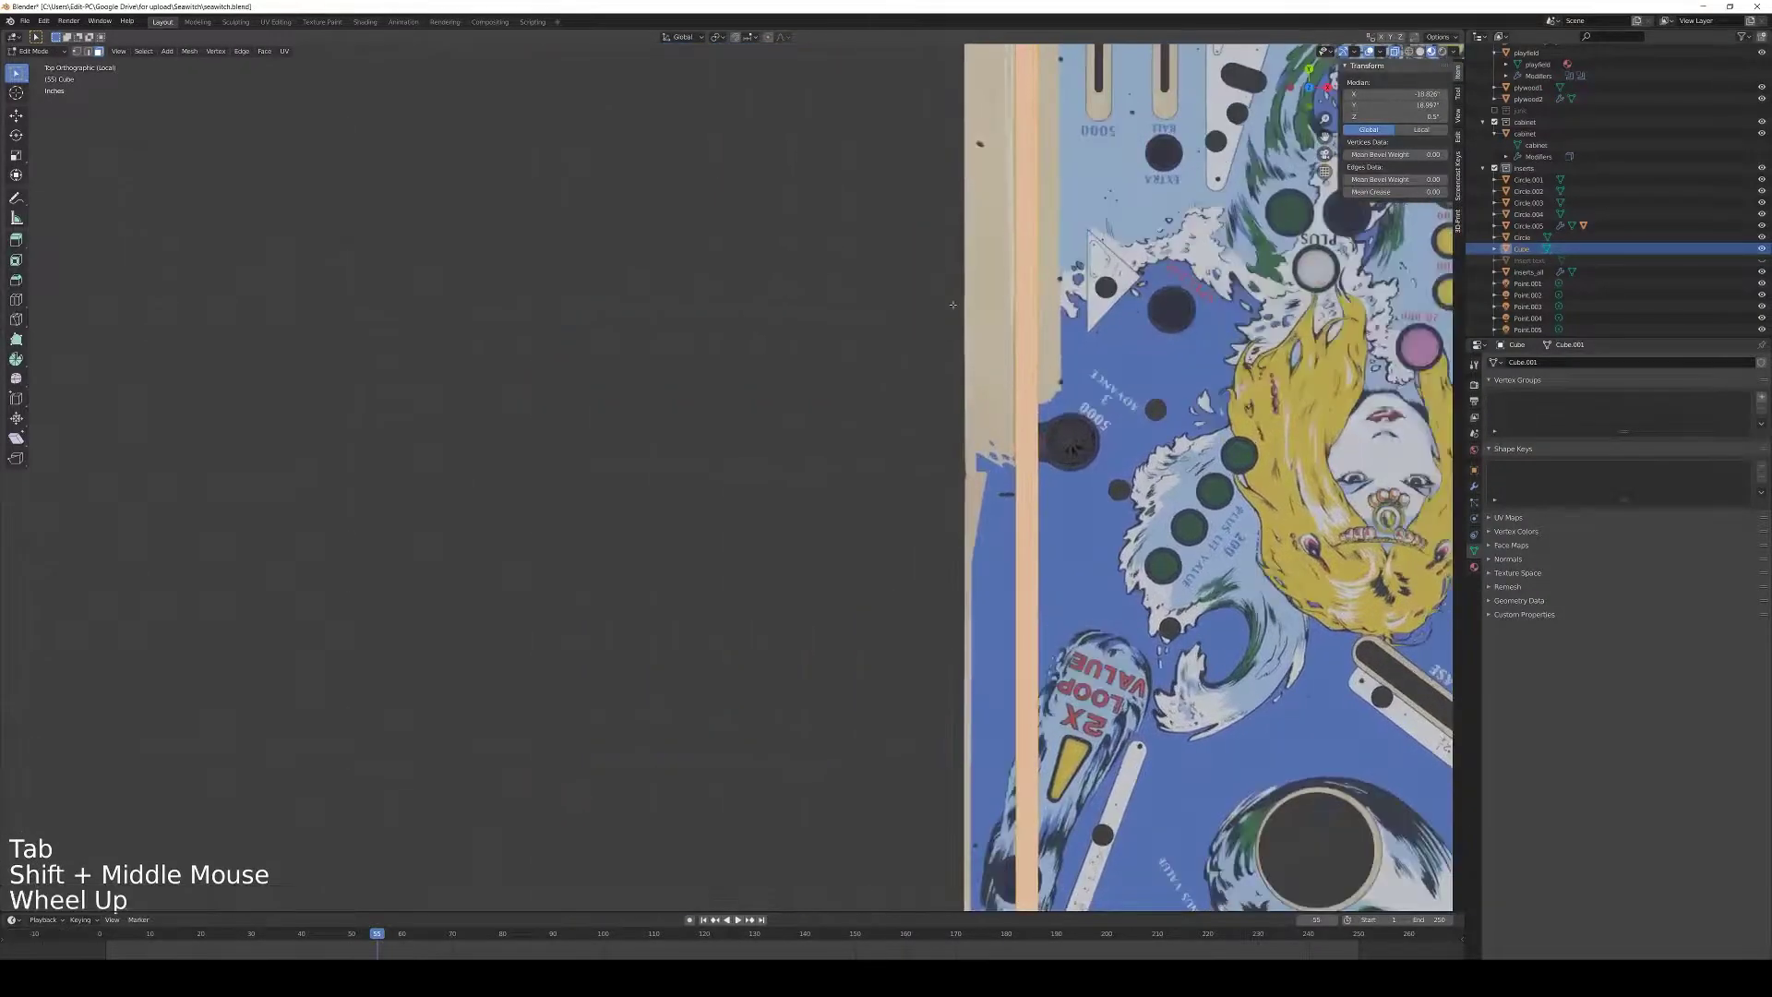
{"action": "scroll", "coordinate": [952, 304], "scroll_direction": "up", "scroll_amount": 4}
{"action": "key", "text": "g"}
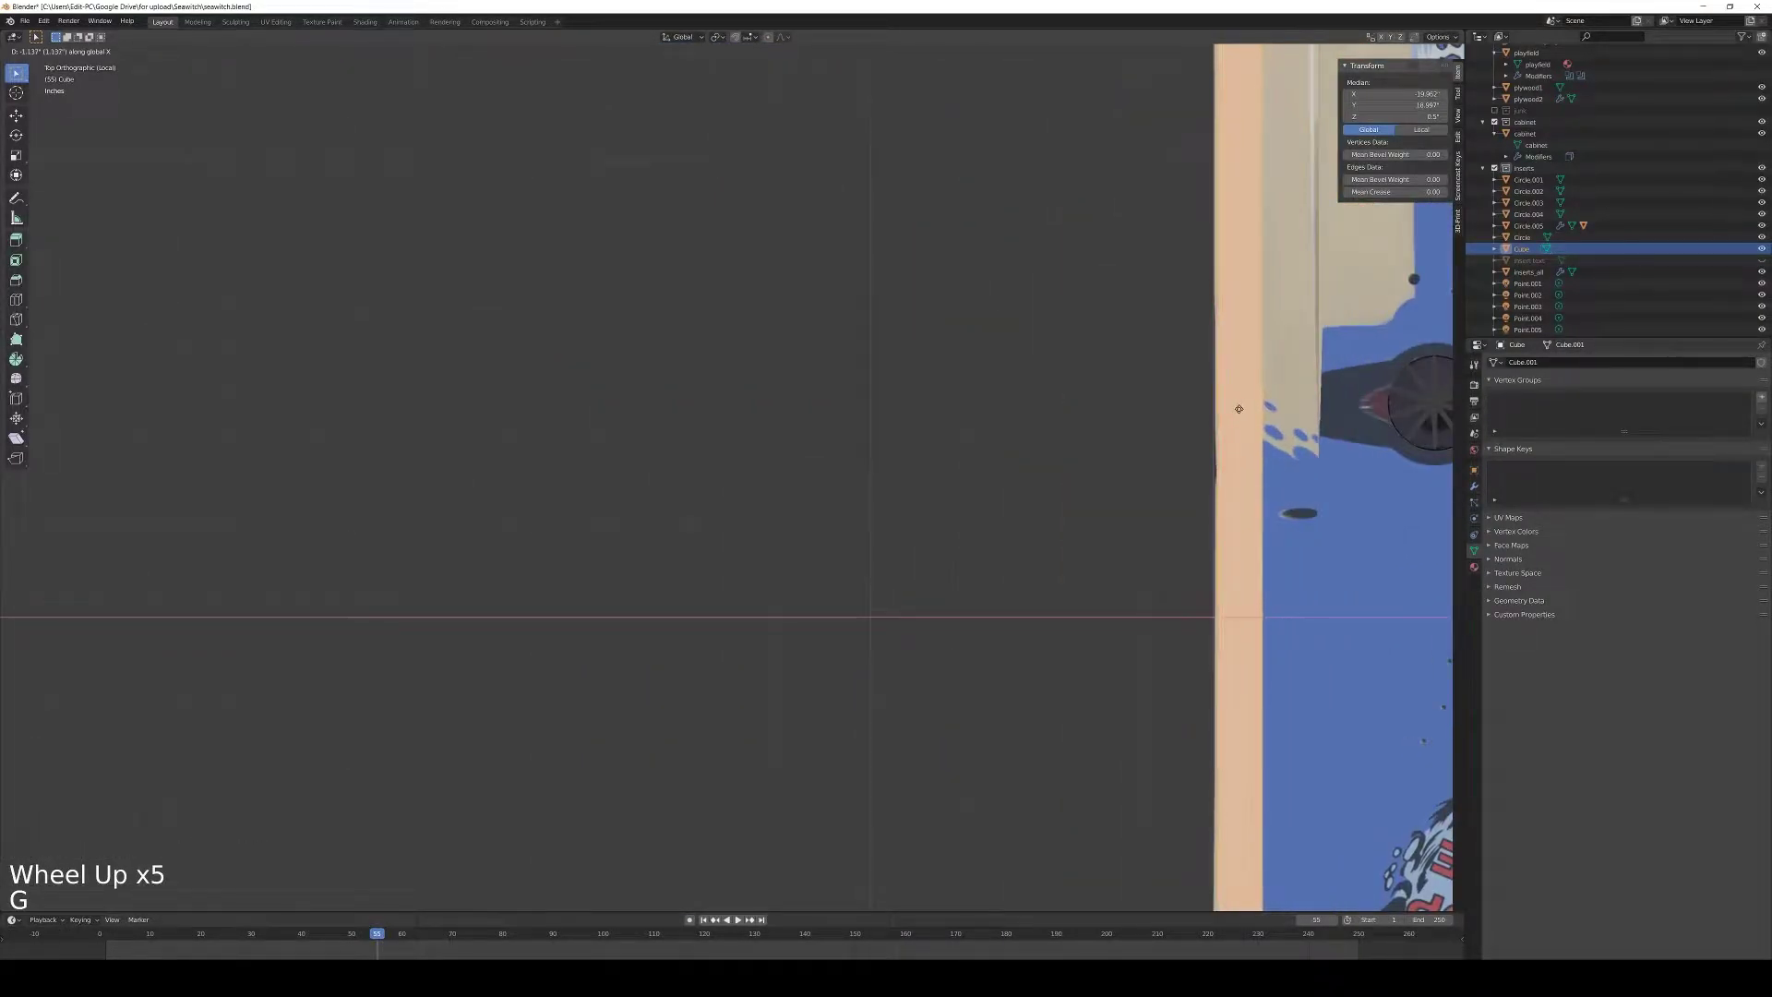
{"action": "left_click", "coordinate": [1238, 409]}
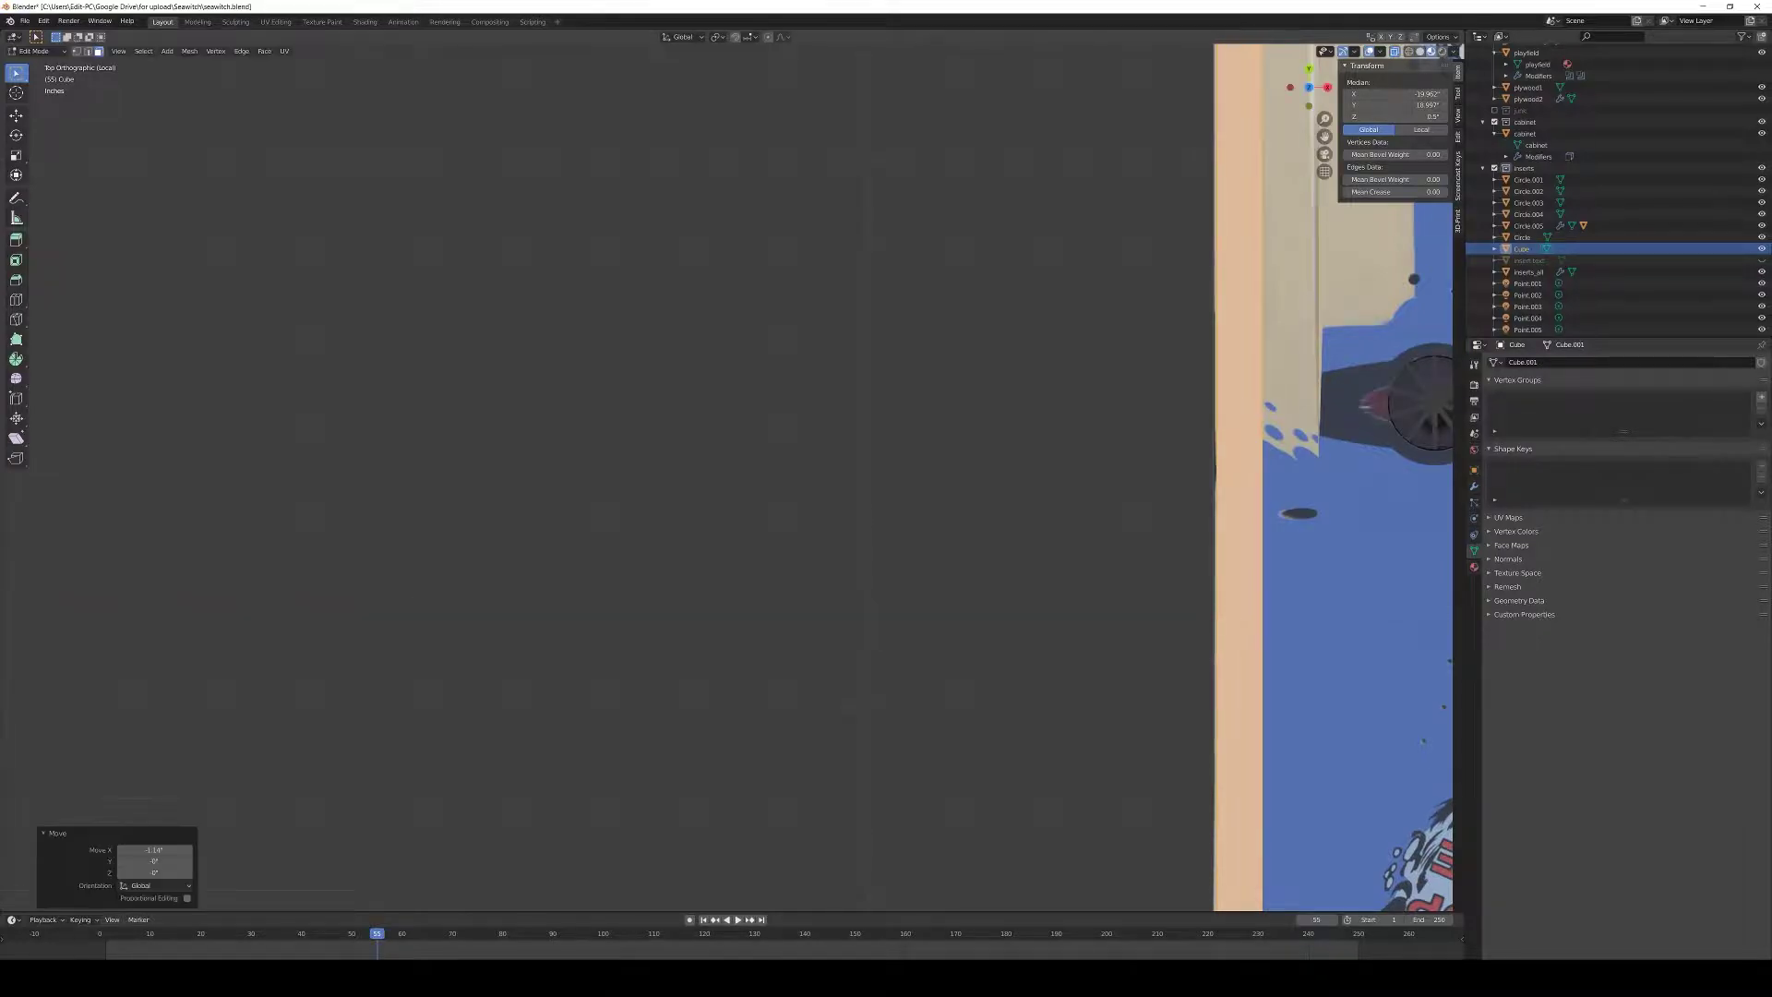
Leave the local view so the cabinet and the reference photos show again around the playfield
{"action": "middle_click_drag", "start_coordinate": [1238, 409], "coordinate": [1200, 554], "text": "shift"}
{"action": "scroll", "coordinate": [1200, 554], "scroll_direction": "down", "scroll_amount": 1, "text": "shift"}
{"action": "scroll", "coordinate": [1182, 886], "scroll_direction": "down", "scroll_amount": 9}
{"action": "middle_click_drag", "start_coordinate": [1182, 886], "coordinate": [1449, 304], "text": "shift"}
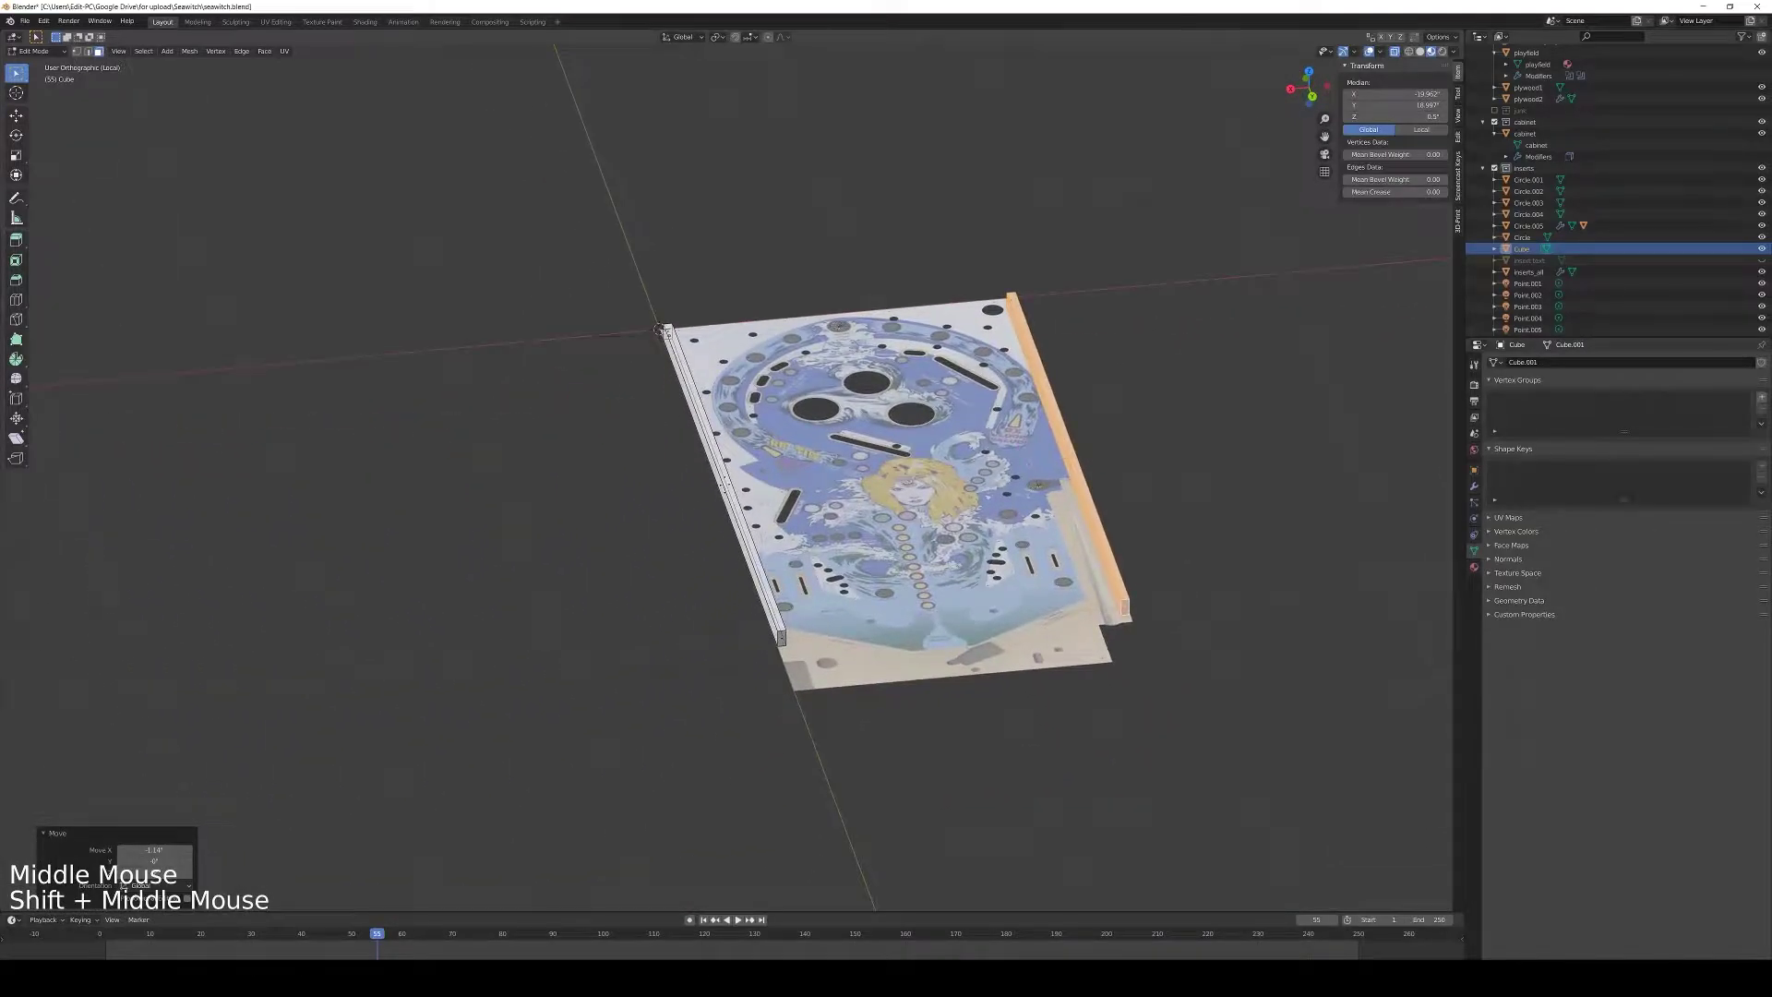
{"action": "key", "text": "KP_Divide"}
Examine the reference photo of the playfield's rear corner to see where the wooden rail beside the shooter lane runs
{"action": "scroll", "coordinate": [749, 195], "scroll_direction": "down", "scroll_amount": 3}
{"action": "middle_click_drag", "start_coordinate": [750, 195], "coordinate": [589, 533], "text": "shift"}
{"action": "scroll", "coordinate": [589, 526], "scroll_direction": "up", "scroll_amount": 5}
{"action": "middle_click_drag", "start_coordinate": [606, 194], "coordinate": [709, 786], "text": "shift"}
{"action": "scroll", "coordinate": [729, 776], "scroll_direction": "up", "scroll_amount": 2}
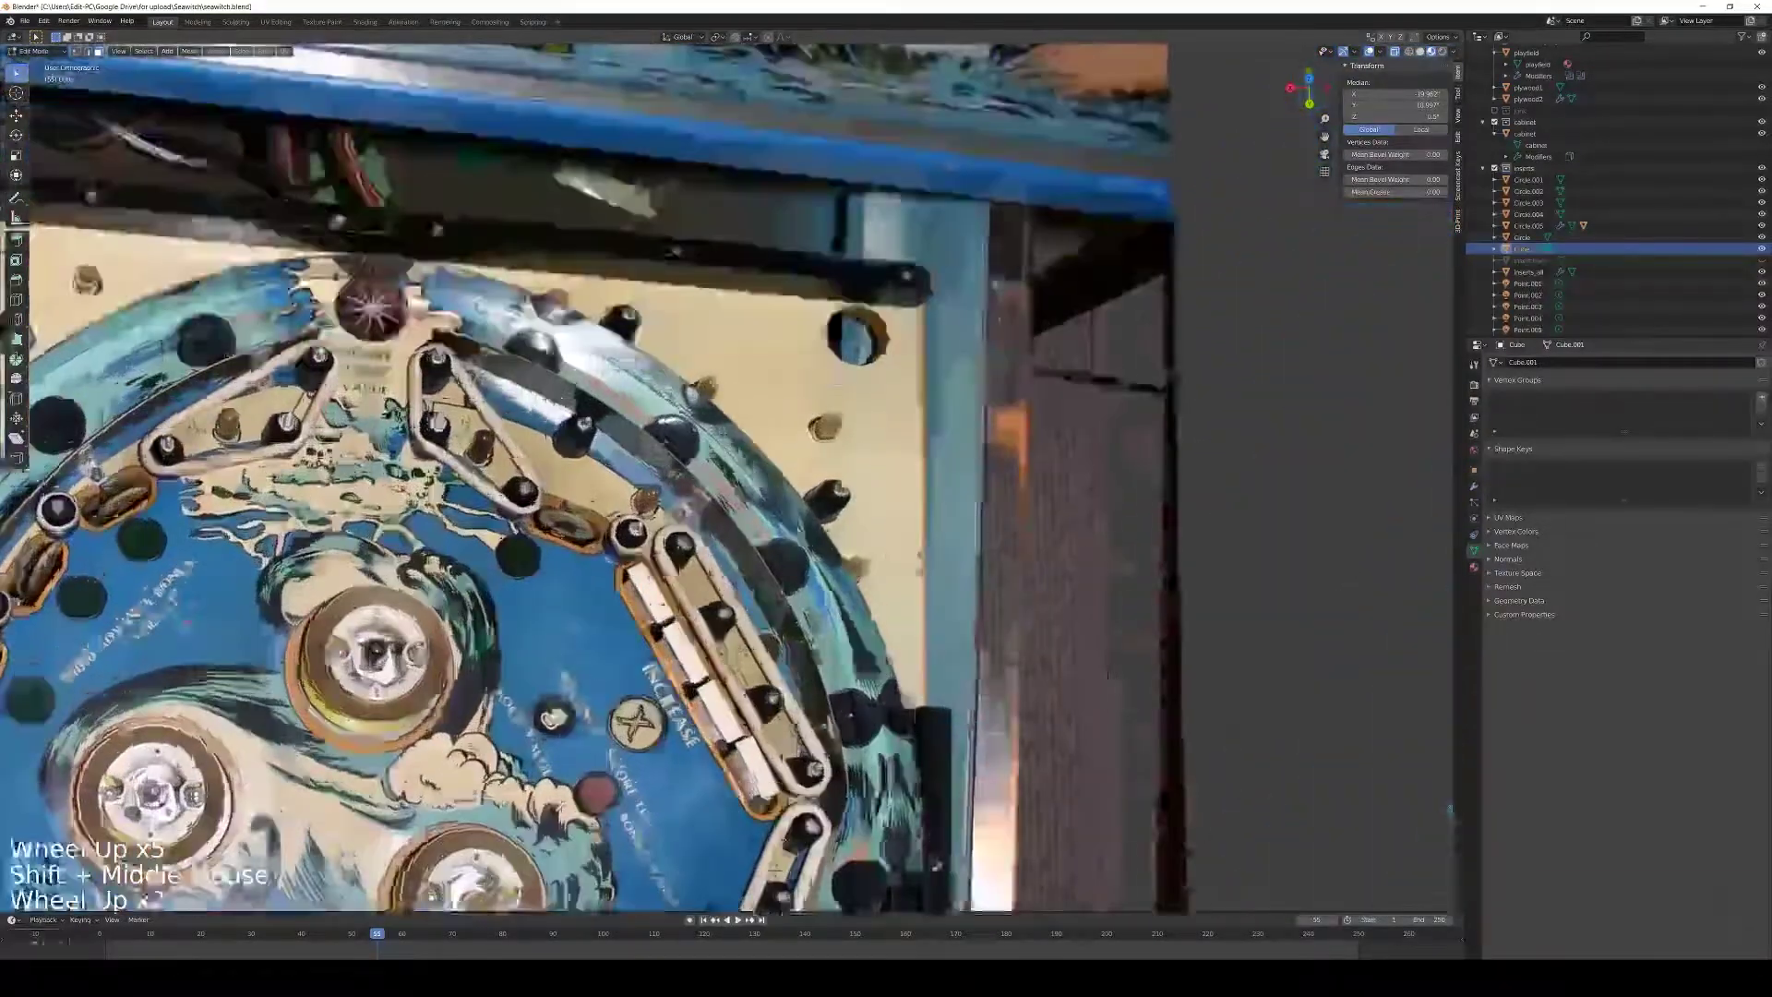
{"action": "middle_click_drag", "start_coordinate": [831, 734], "coordinate": [735, 625], "text": "shift"}
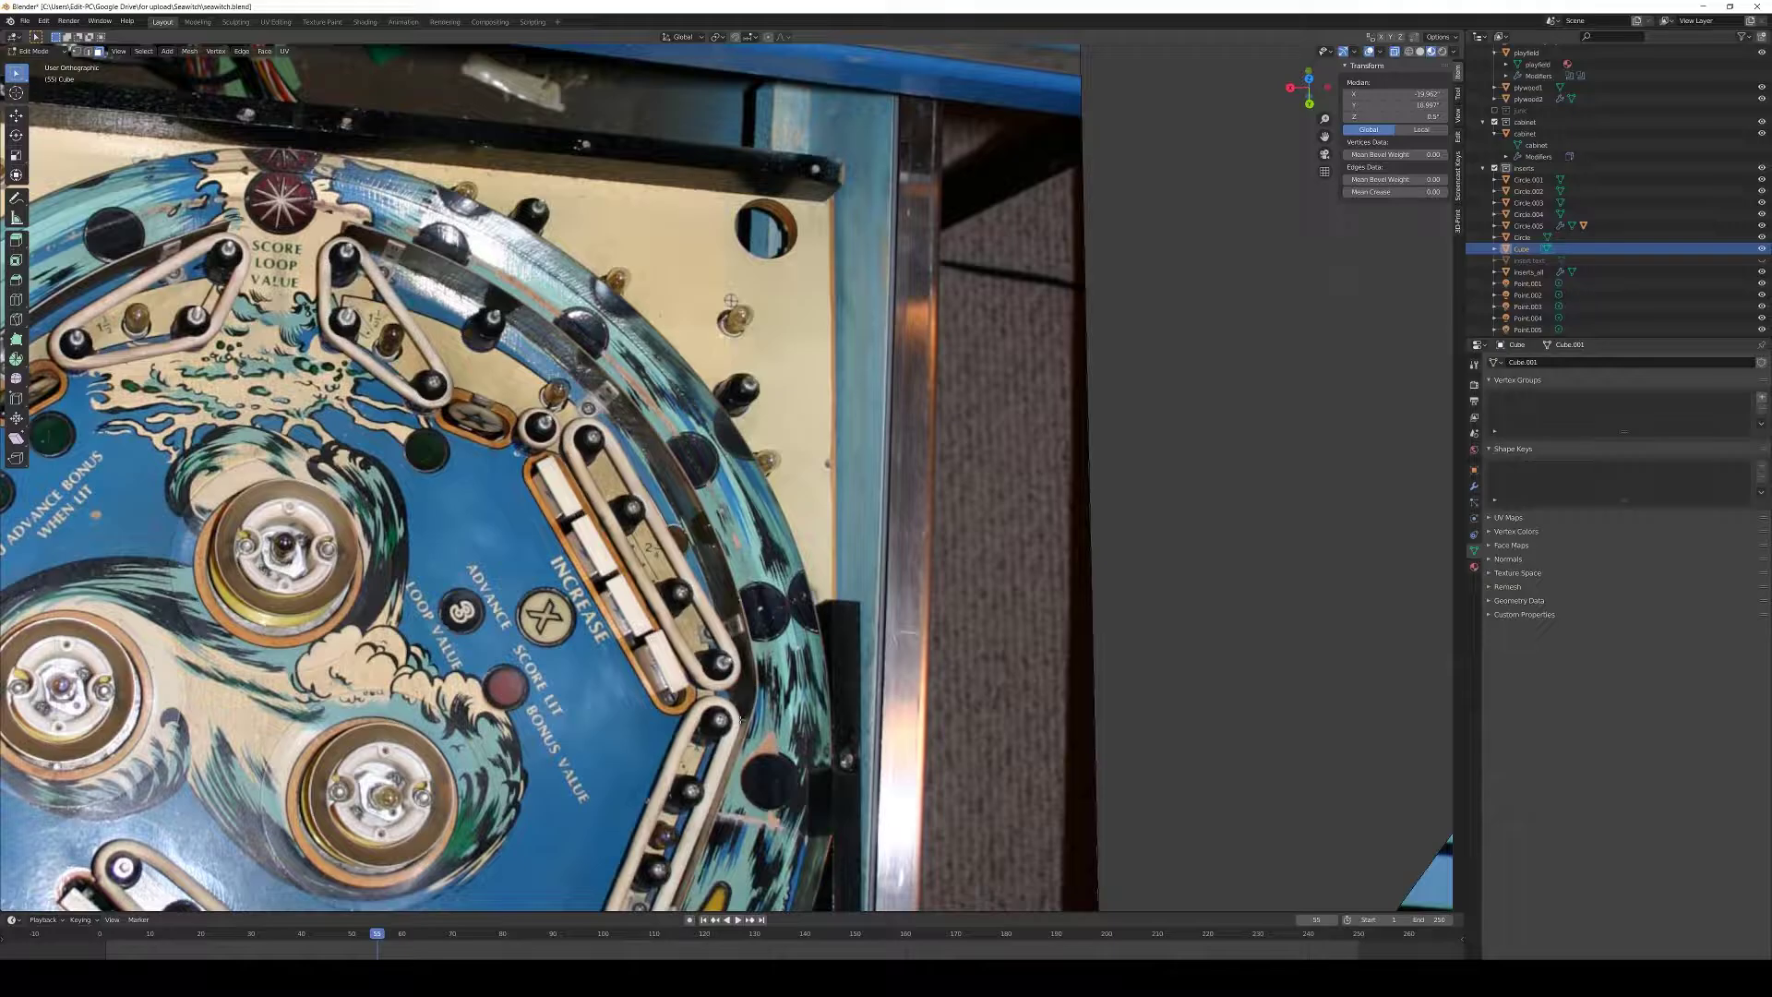
{"action": "scroll", "coordinate": [740, 719], "scroll_direction": "down", "scroll_amount": 8}
{"action": "middle_click_drag", "start_coordinate": [740, 719], "coordinate": [526, 545], "text": "shift"}
{"action": "key", "text": "Tab"}
{"action": "key", "text": "Tab"}
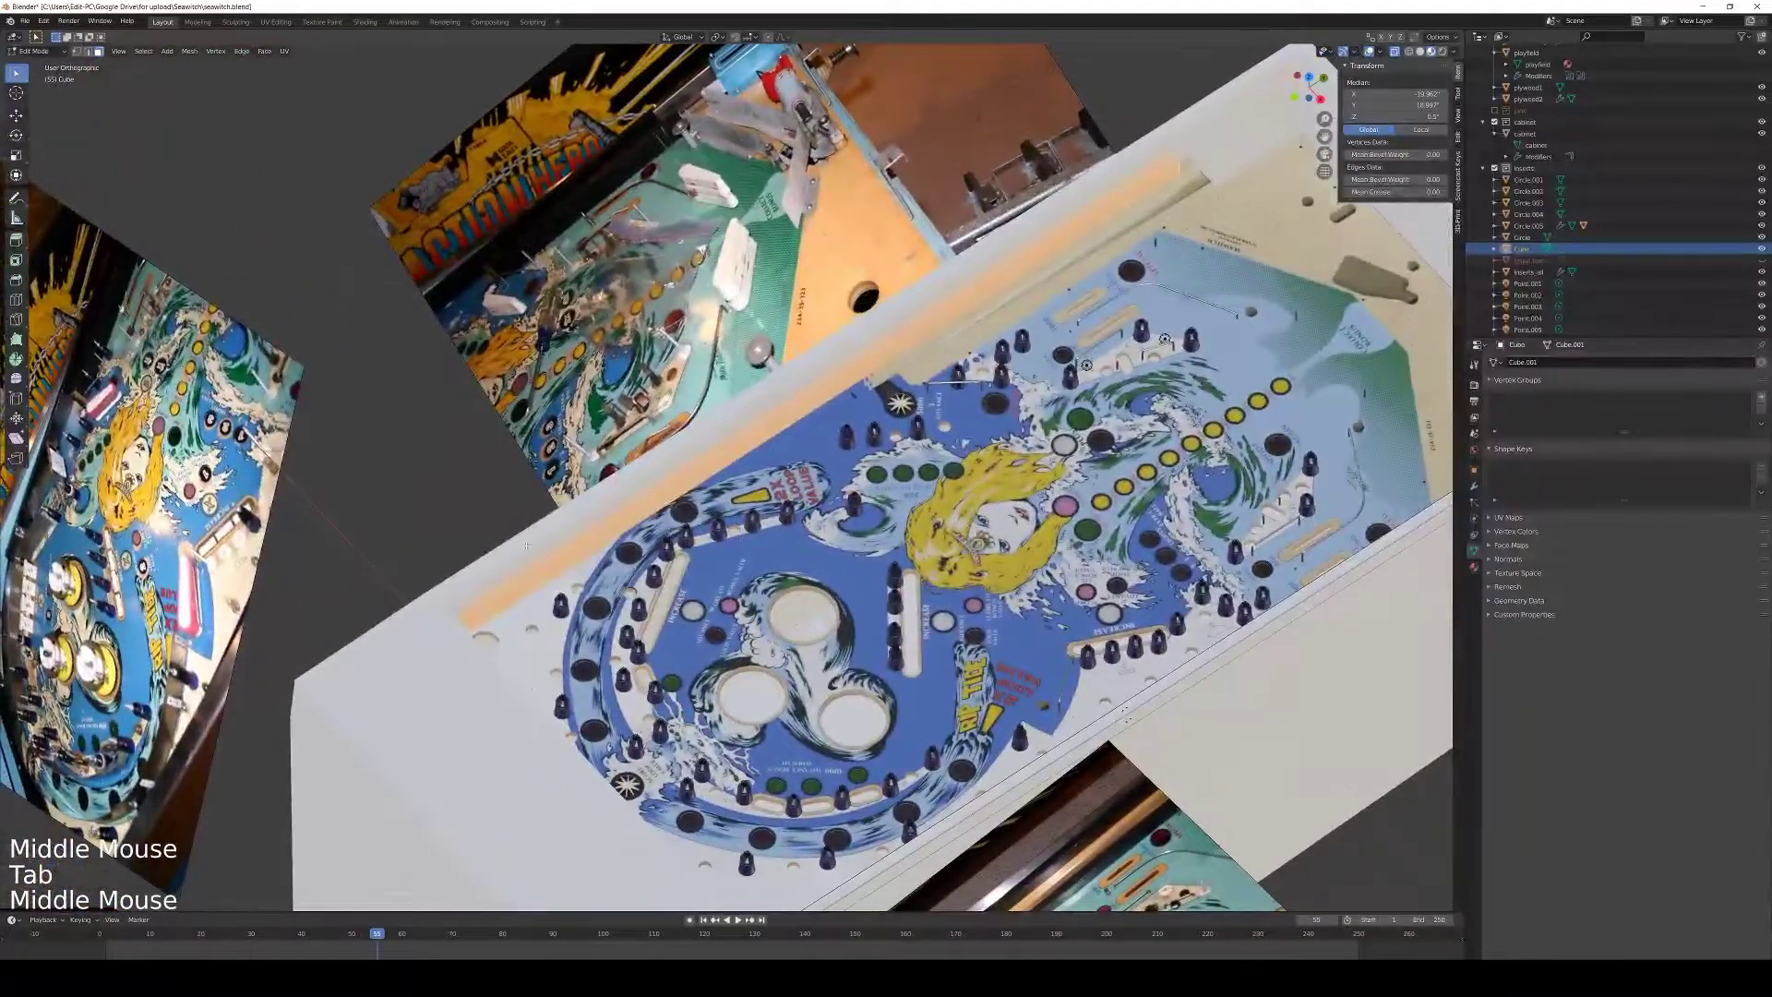
Shorten the shooter-lane rail by moving its rear end face along Y, toward the front of the playfield
{"action": "left_click", "coordinate": [472, 622]}
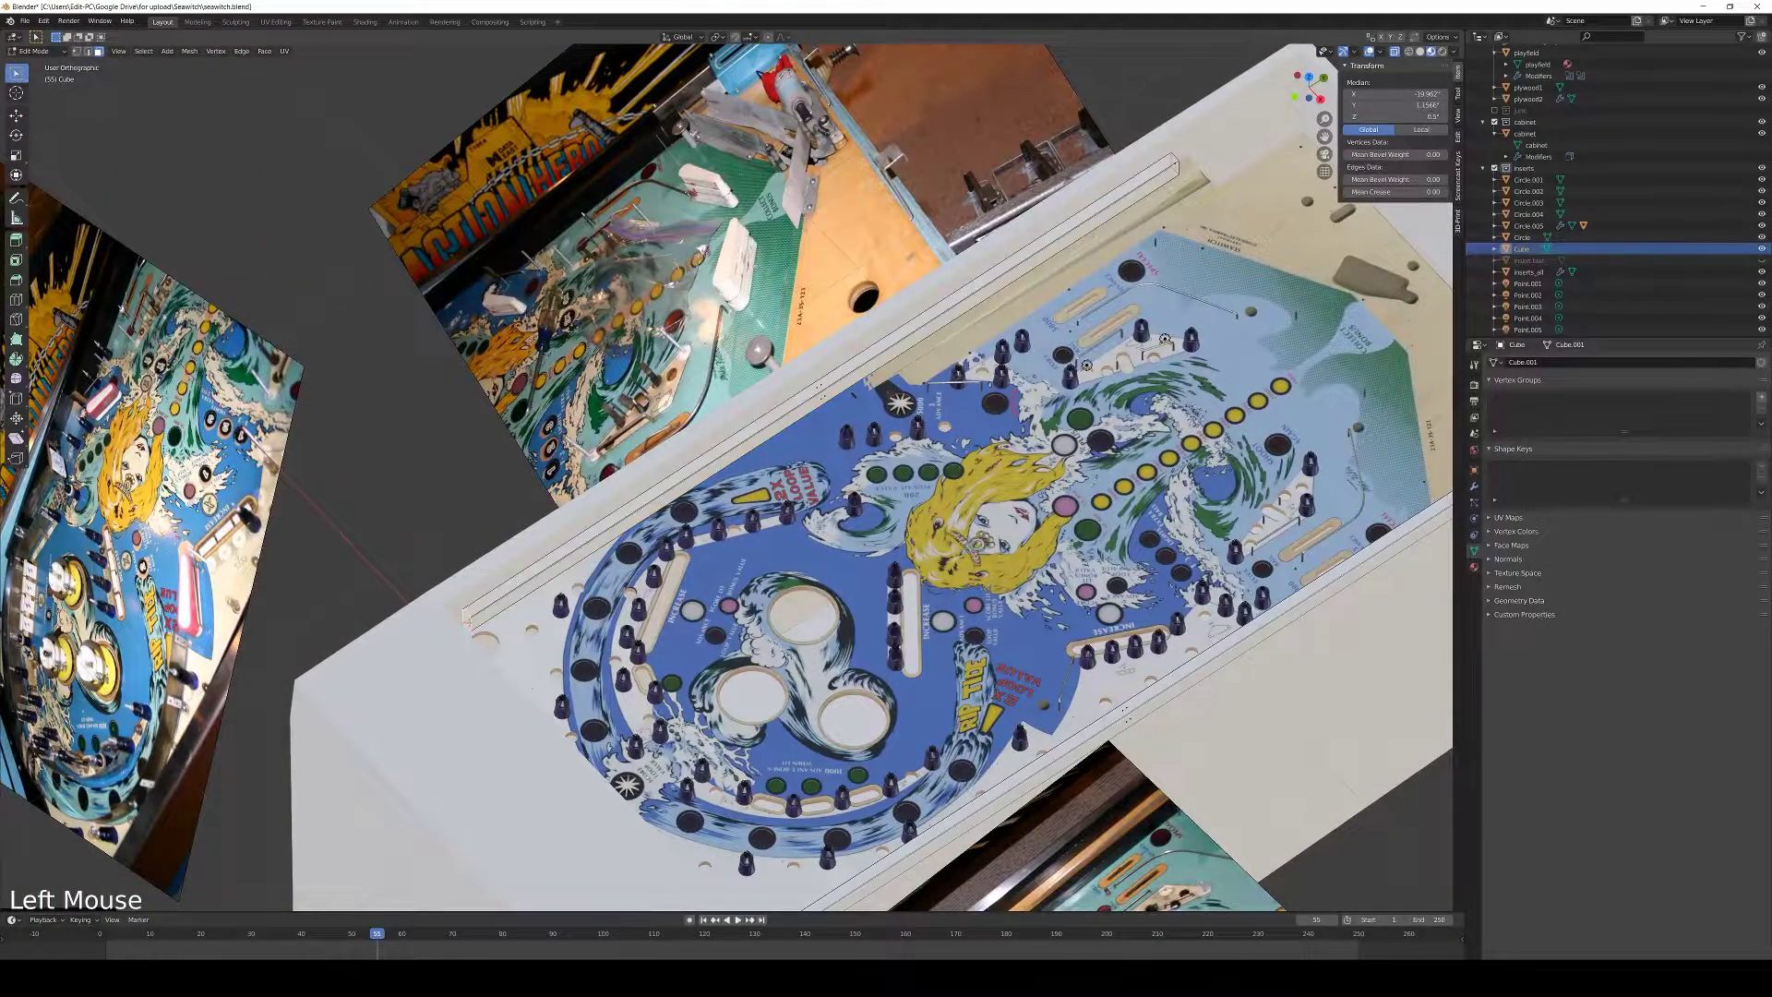
{"action": "key", "text": "g"}
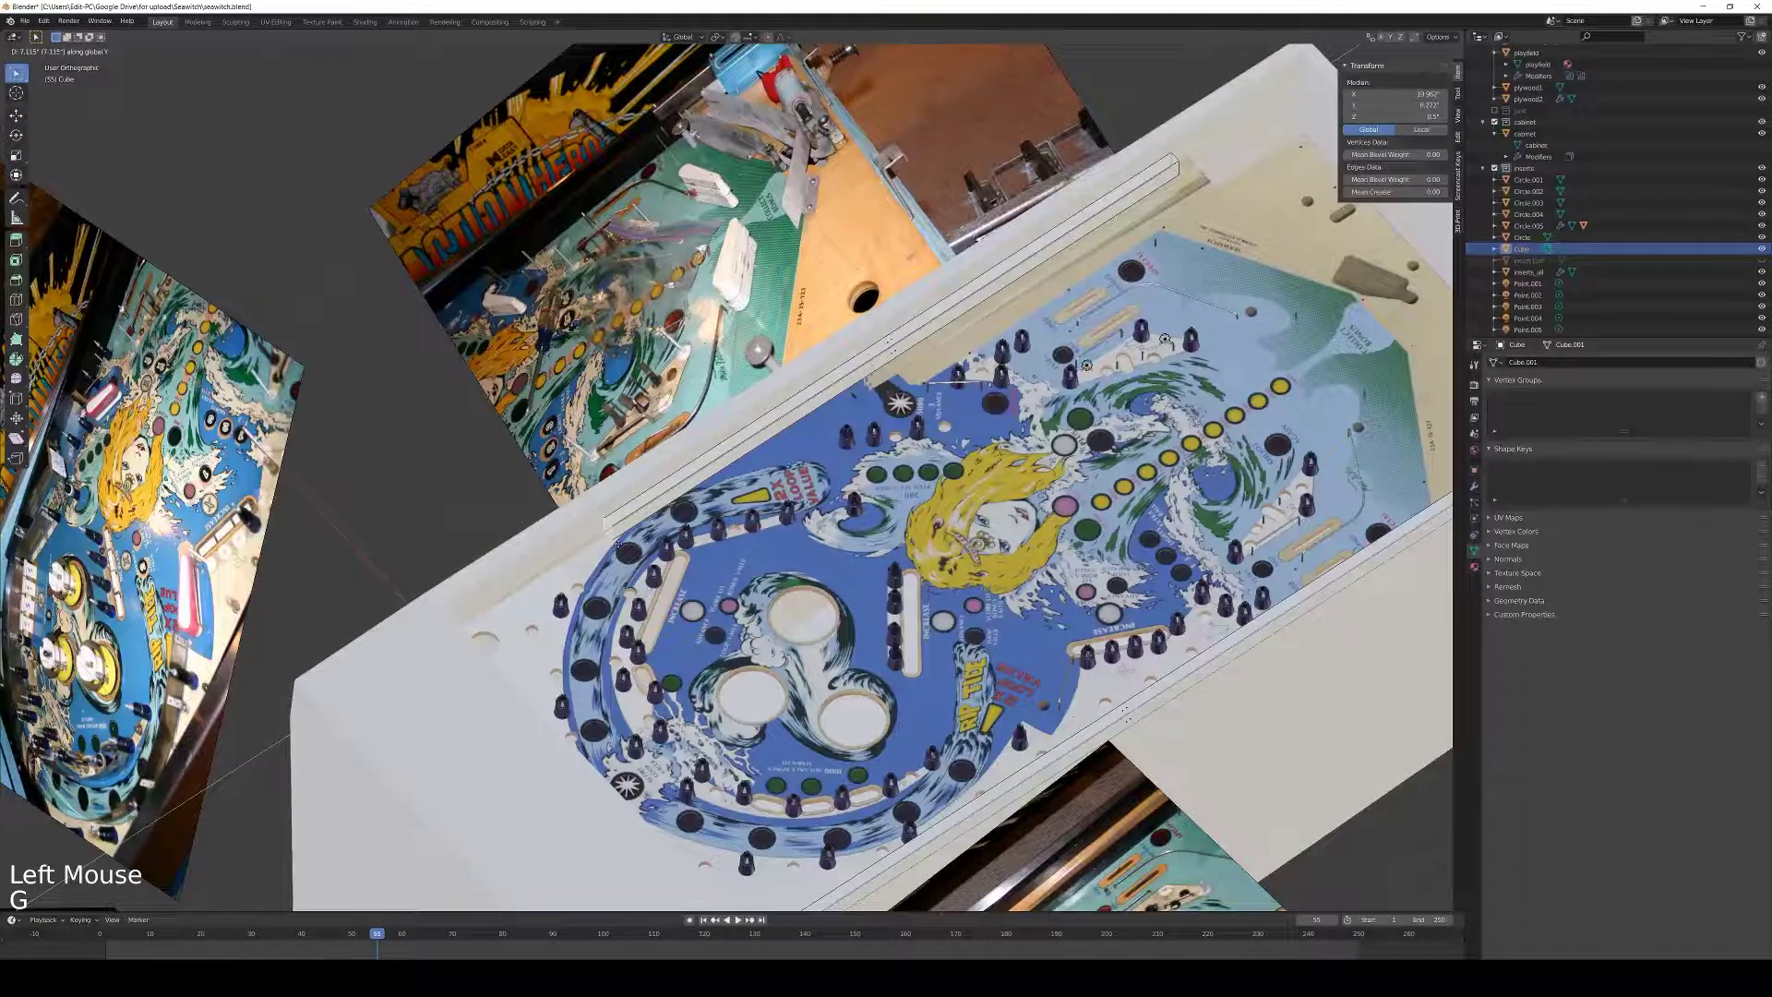
{"action": "left_click", "coordinate": [619, 548]}
Fine-tune the shortened rail's rear end face along Y in top view, and finish editing the mesh
{"action": "middle_click_drag", "start_coordinate": [619, 547], "coordinate": [448, 583]}
{"action": "key", "text": "KP_7"}
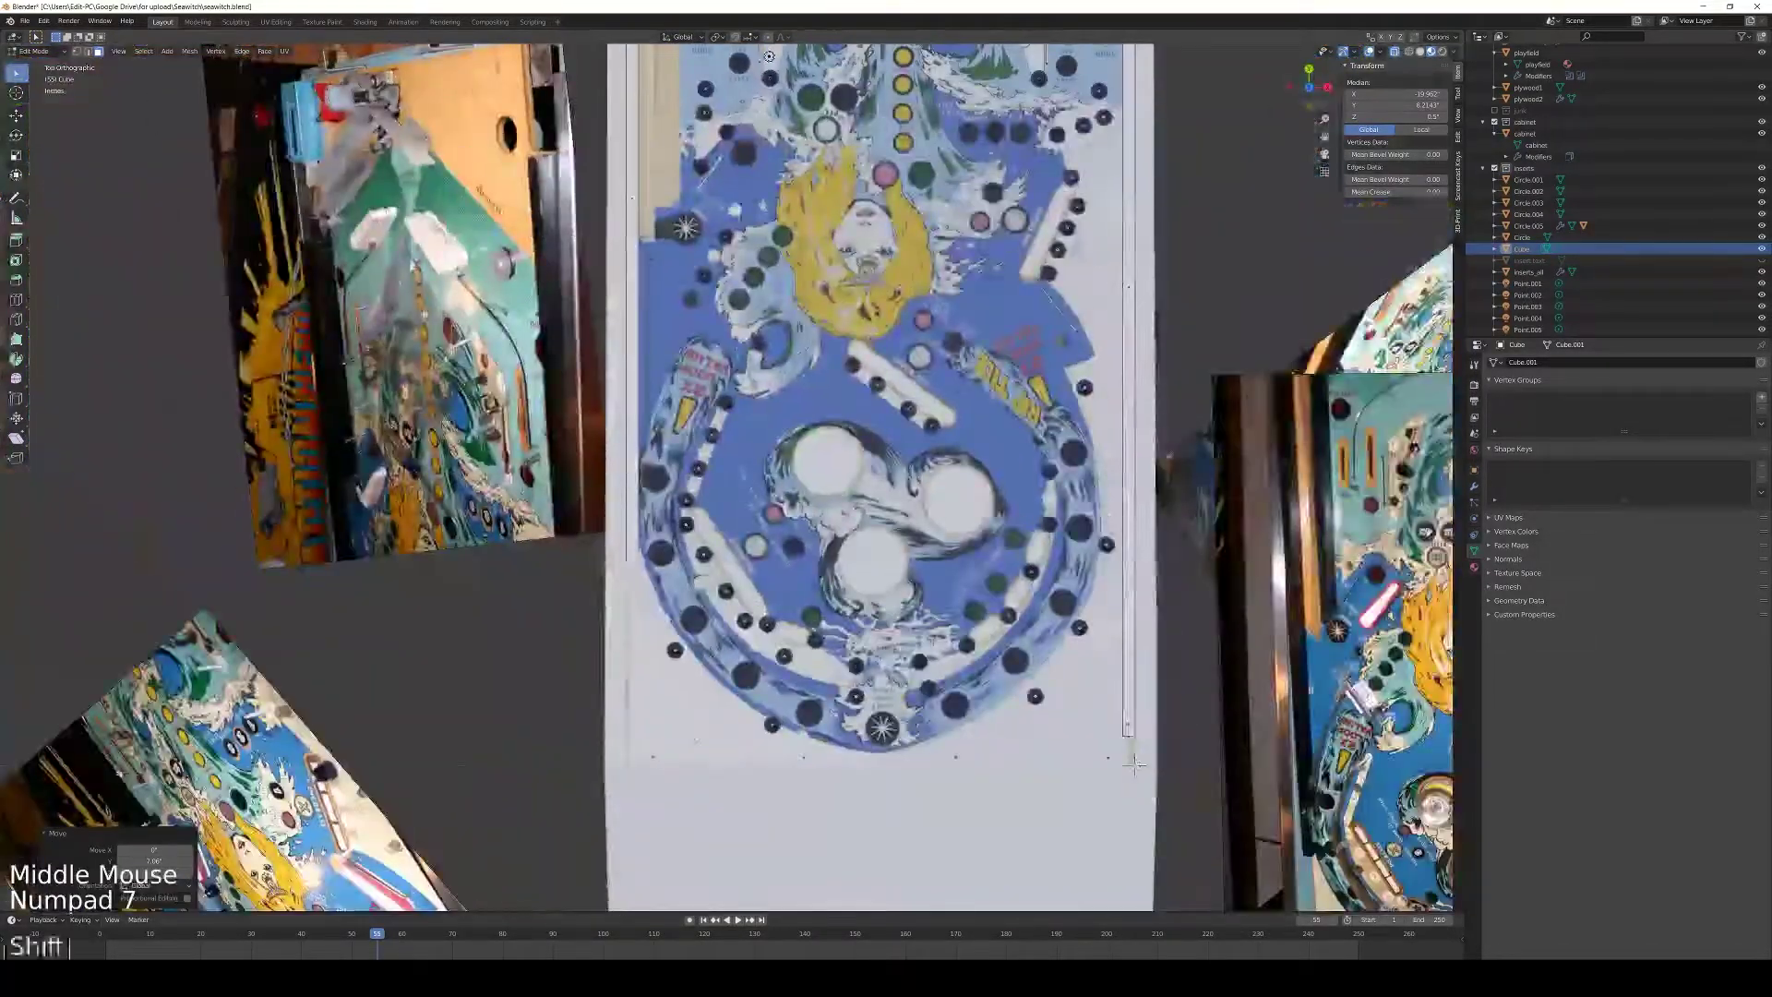
{"action": "middle_click_drag", "start_coordinate": [1117, 794], "coordinate": [1278, 620], "text": "shift"}
{"action": "scroll", "coordinate": [1440, 646], "scroll_direction": "up", "scroll_amount": 4}
{"action": "scroll", "coordinate": [1278, 620], "scroll_direction": "up", "scroll_amount": 3}
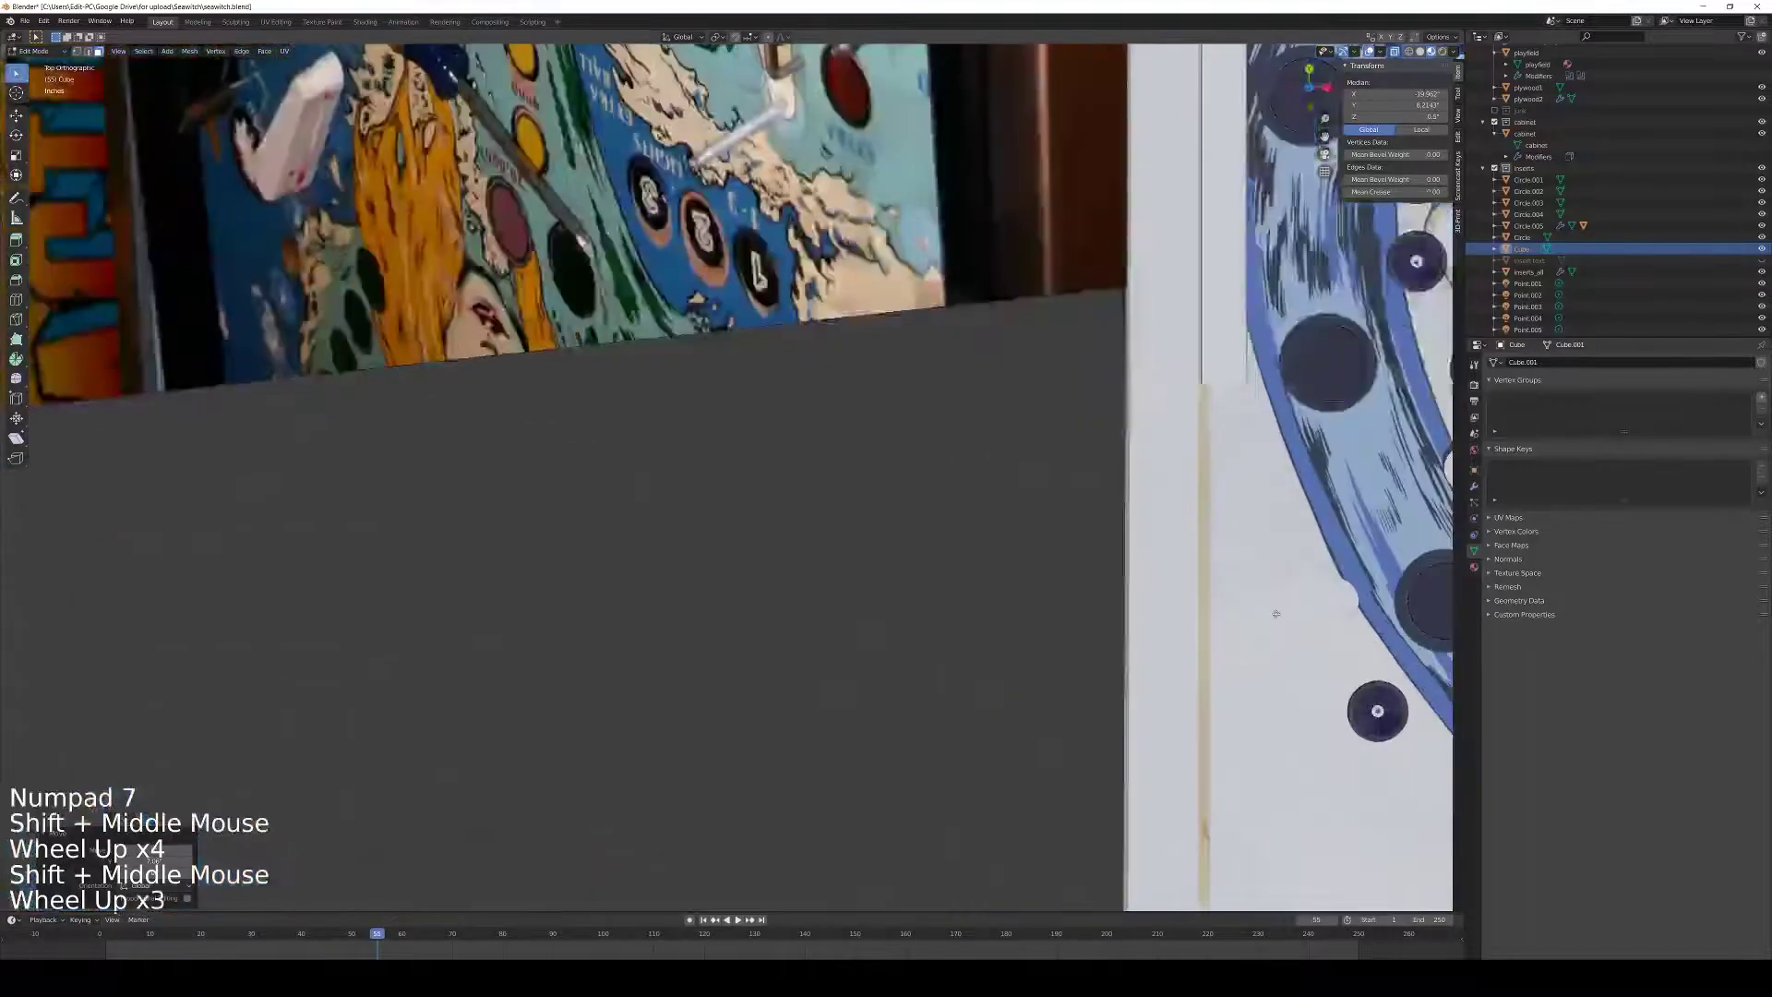
{"action": "key", "text": "g"}
{"action": "scroll", "coordinate": [1281, 617], "scroll_direction": "down", "scroll_amount": 6}
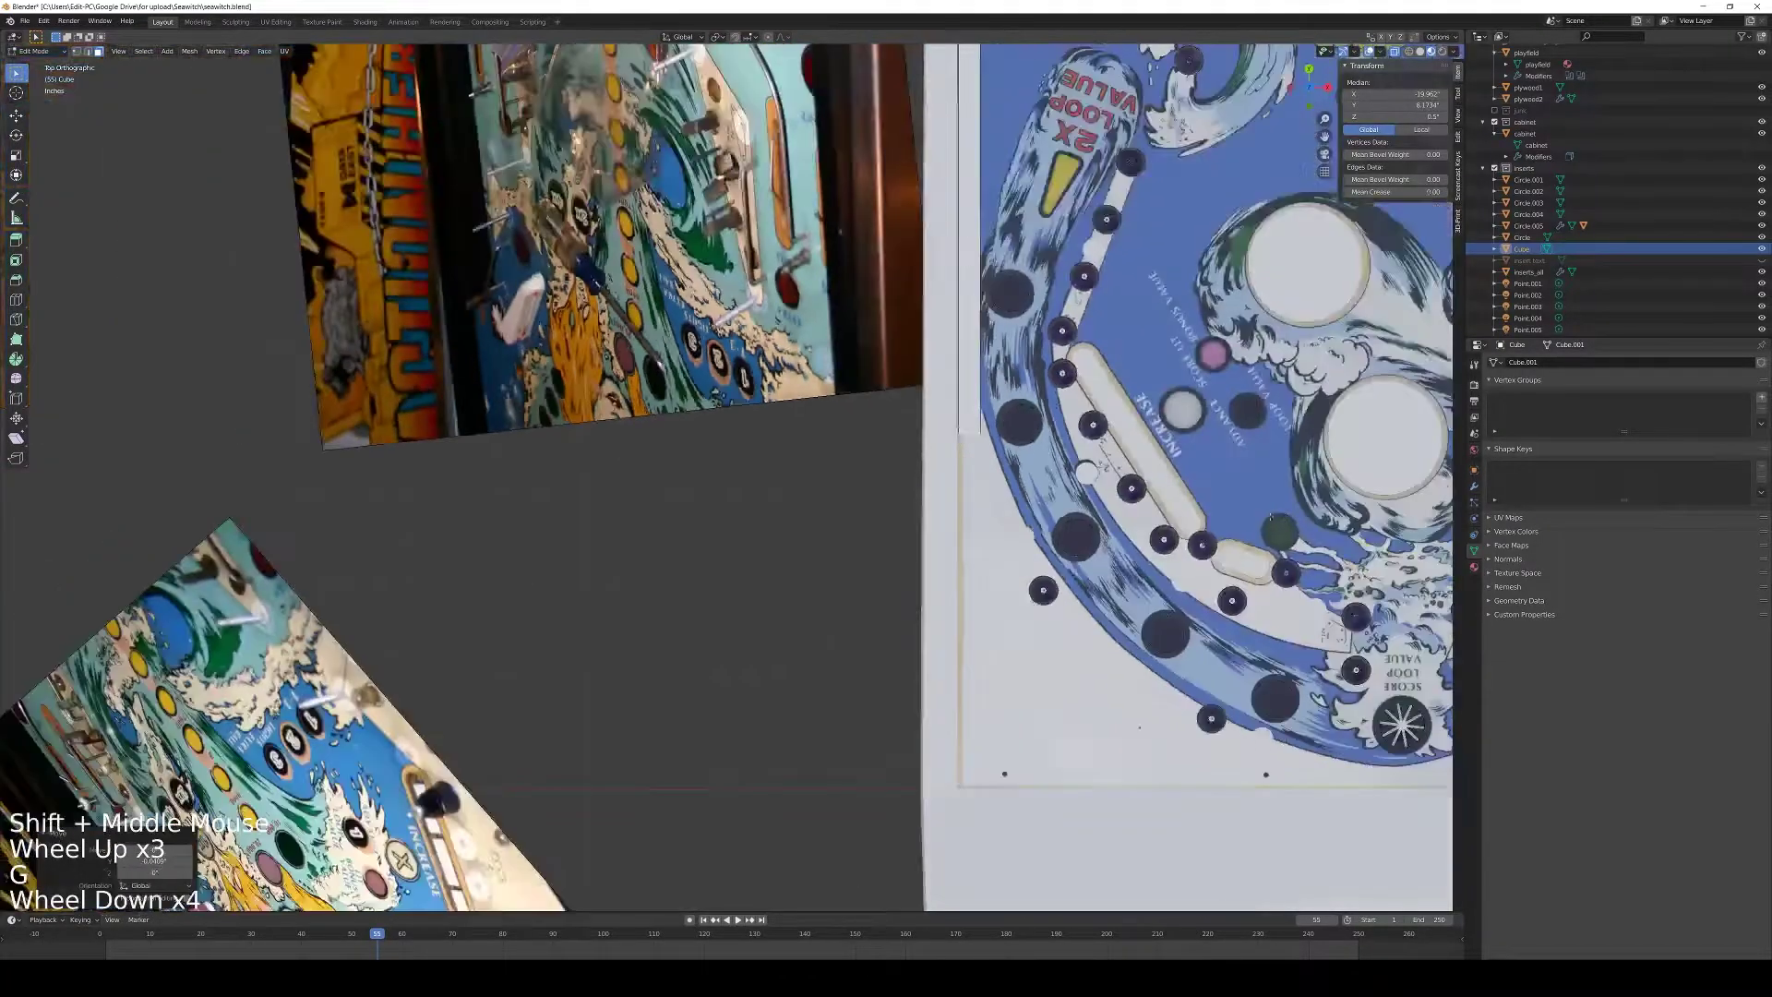
{"action": "key", "text": "Tab"}
Duplicate the shortened shooter-lane rail within its mesh and move the copy inward over the playfield, keeping its height
{"action": "middle_click_drag", "start_coordinate": [1281, 617], "coordinate": [1144, 545]}
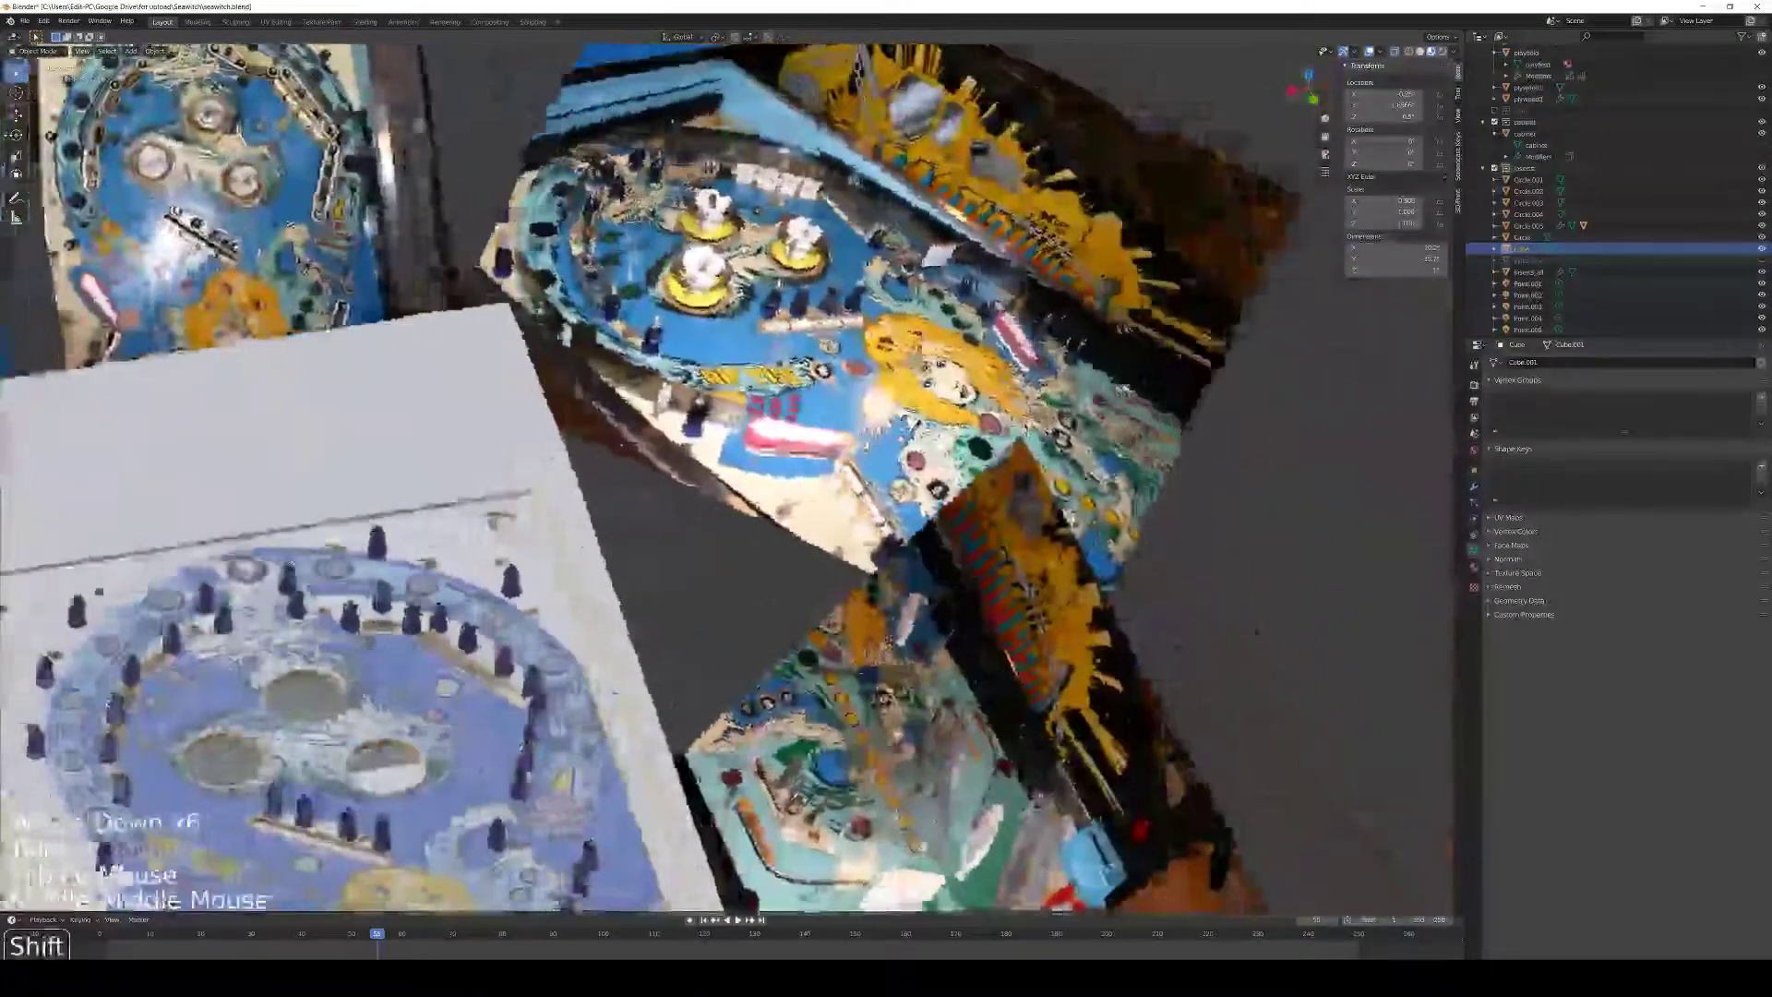
{"action": "middle_click_drag", "start_coordinate": [462, 701], "coordinate": [1205, 697], "text": "shift"}
{"action": "key", "text": "Tab"}
{"action": "scroll", "coordinate": [1377, 811], "scroll_direction": "down", "scroll_amount": 1}
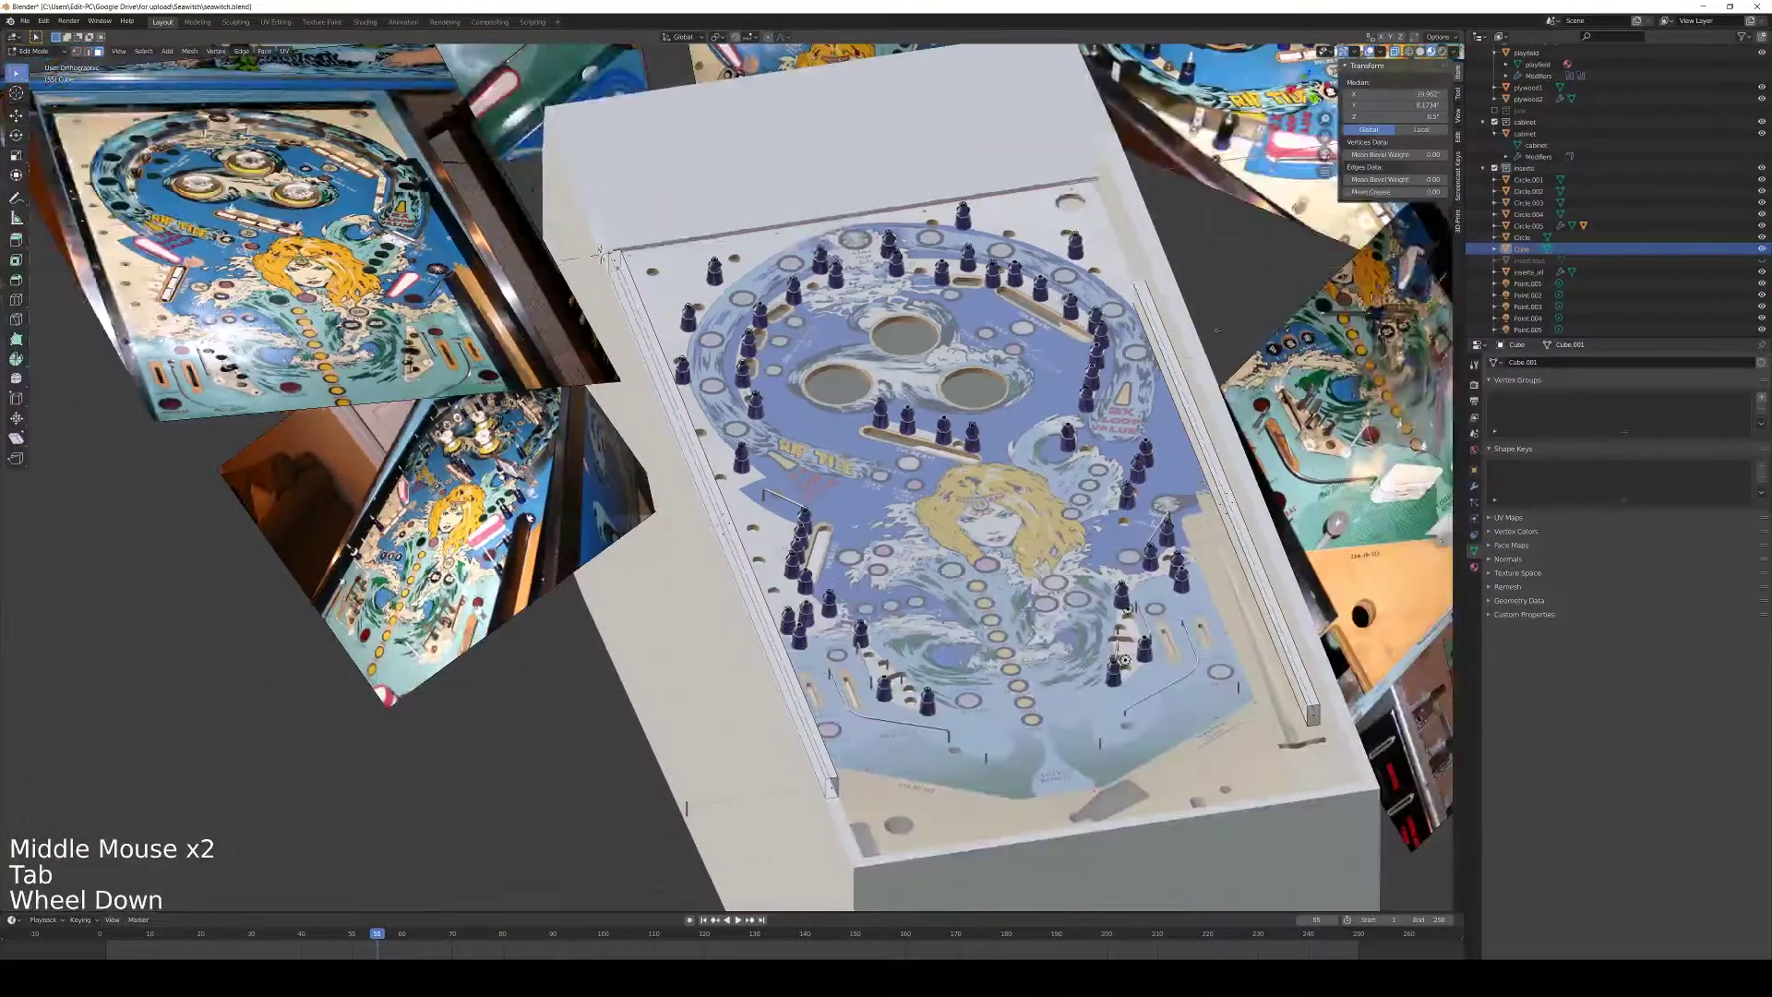
{"action": "key", "text": "b"}
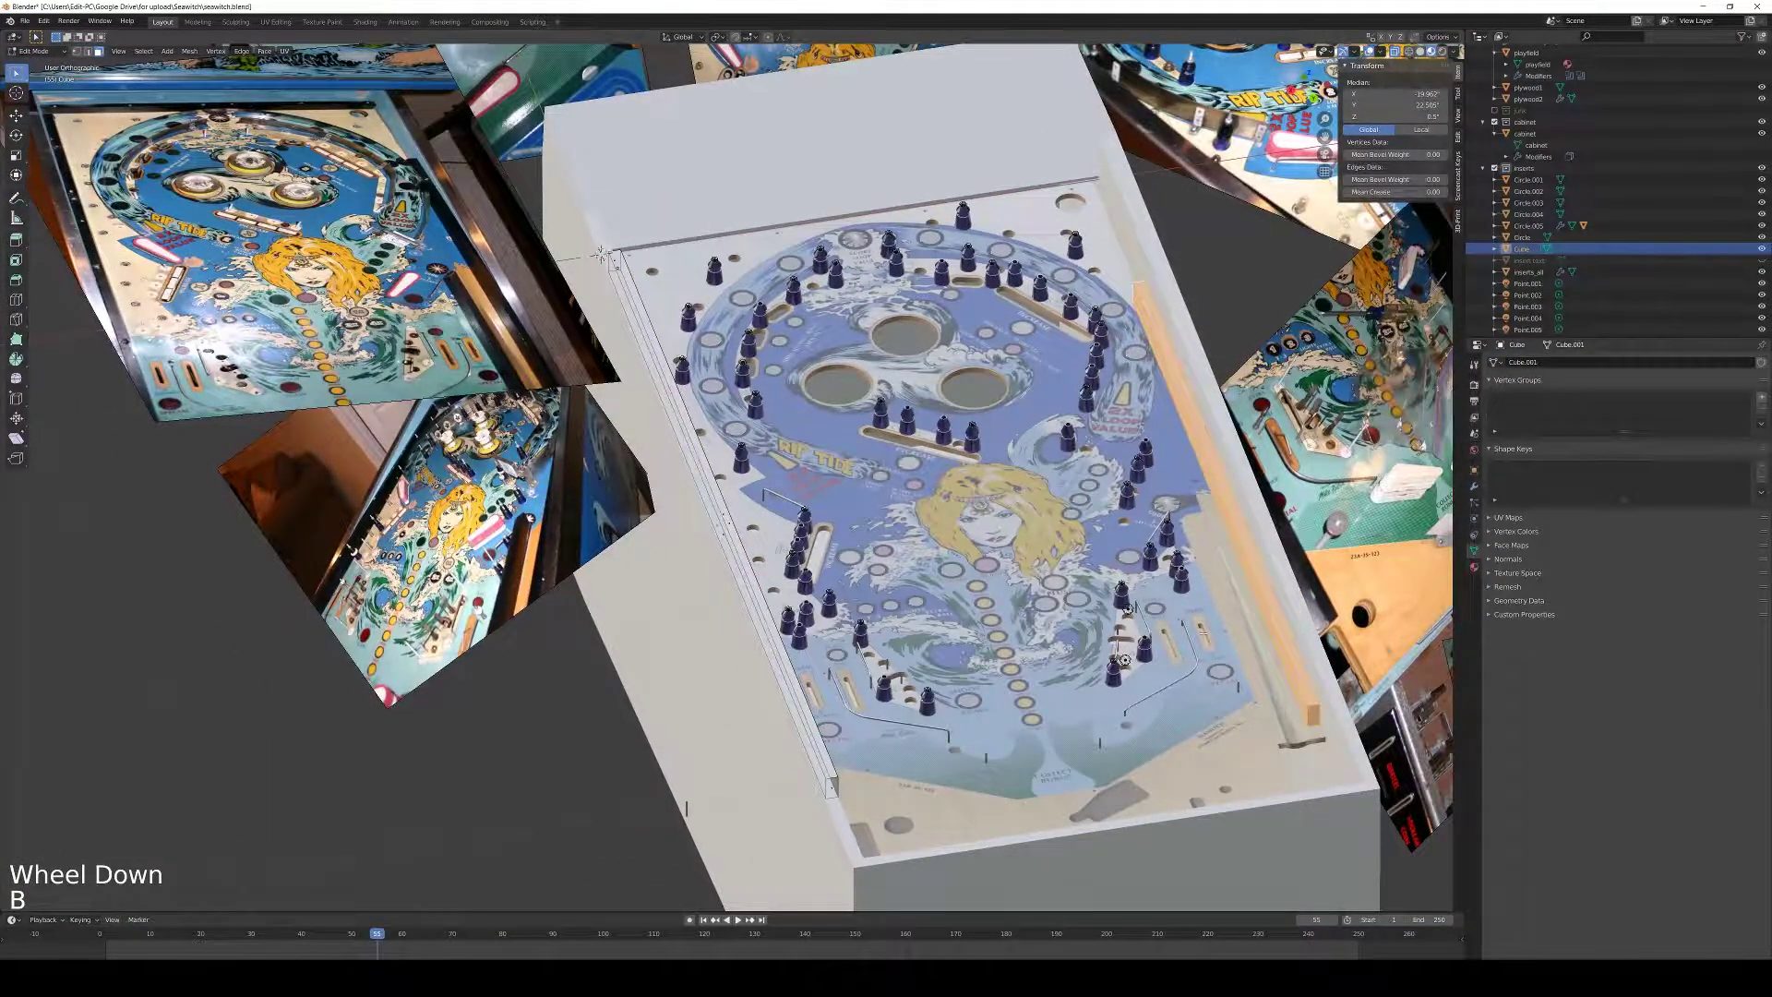
{"action": "key", "text": "shift+d"}
{"action": "key", "text": "g"}
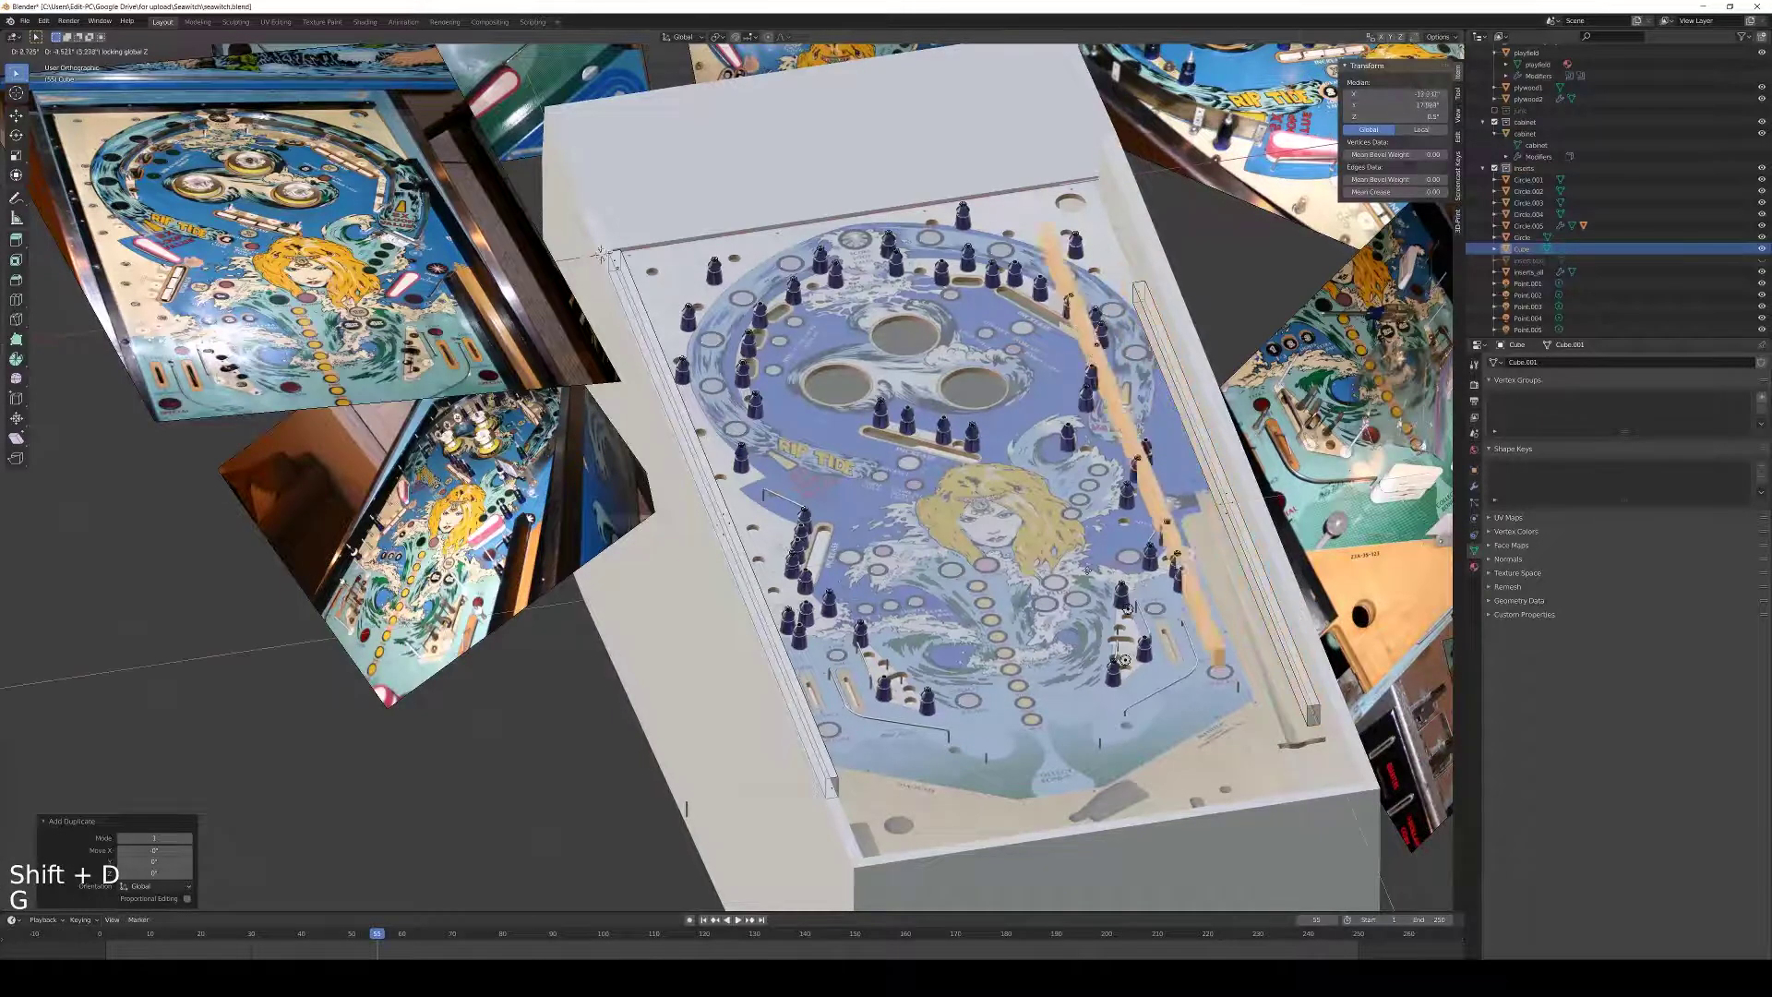
{"action": "type", "text": "r"}
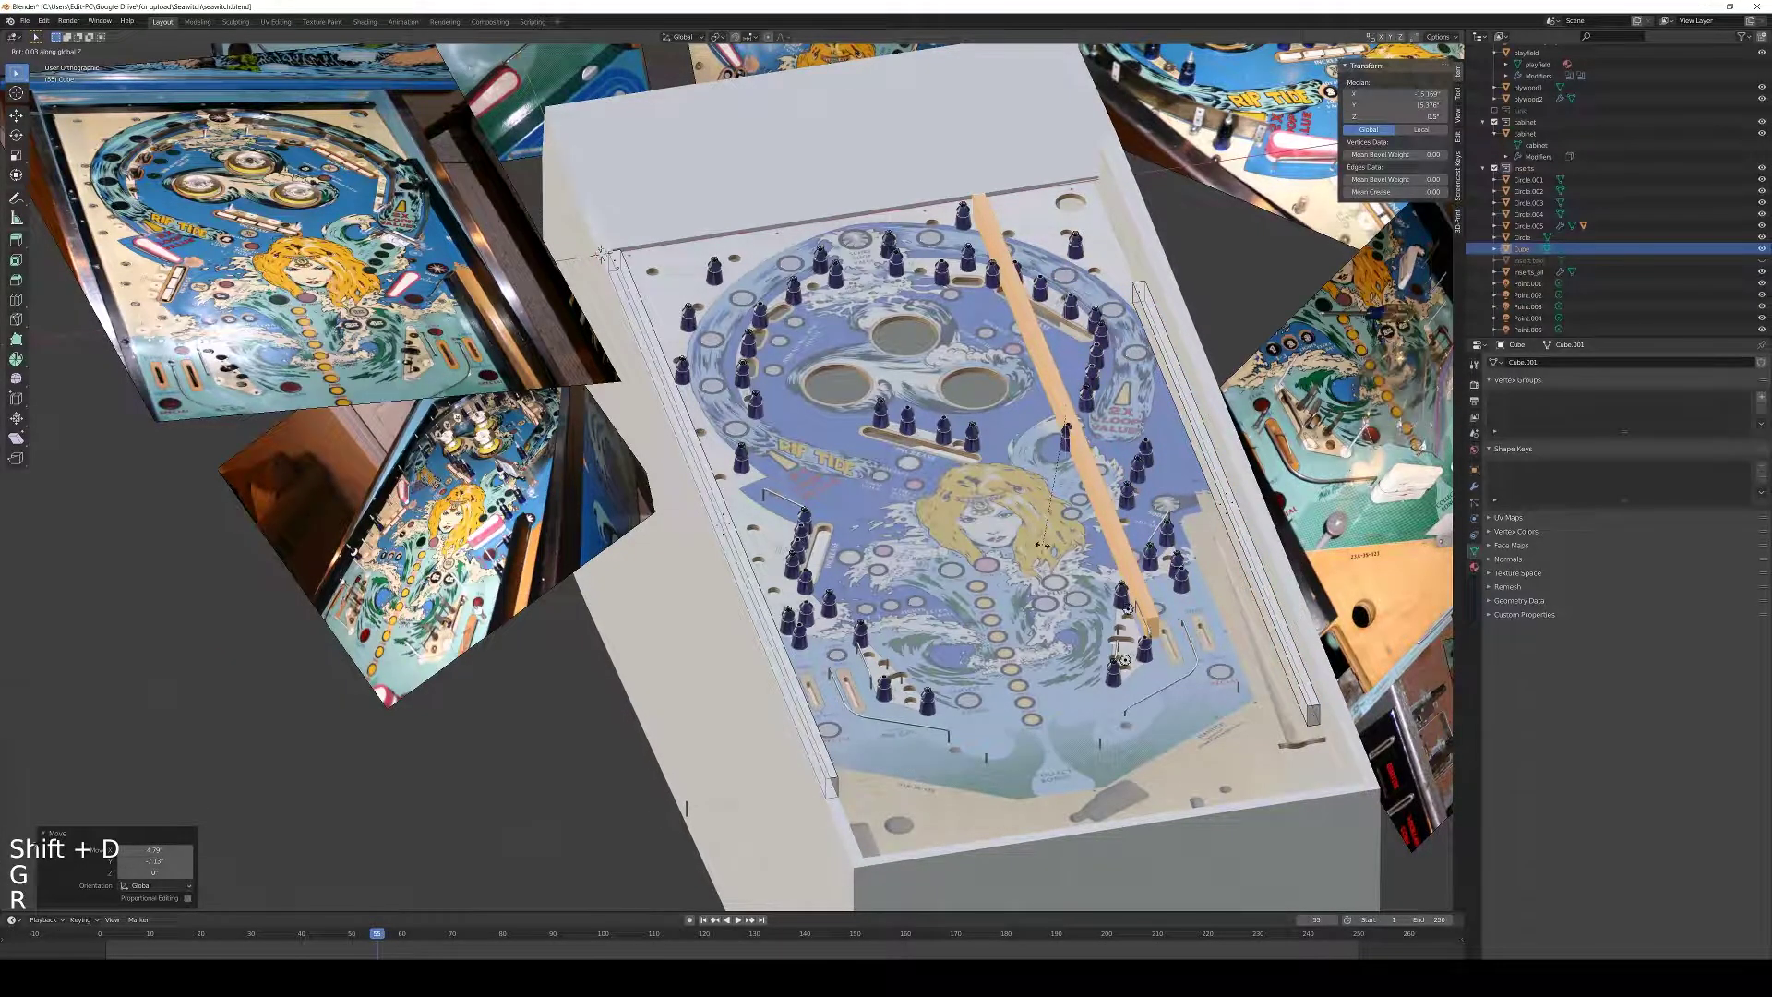
{"action": "type", "text": "180"}
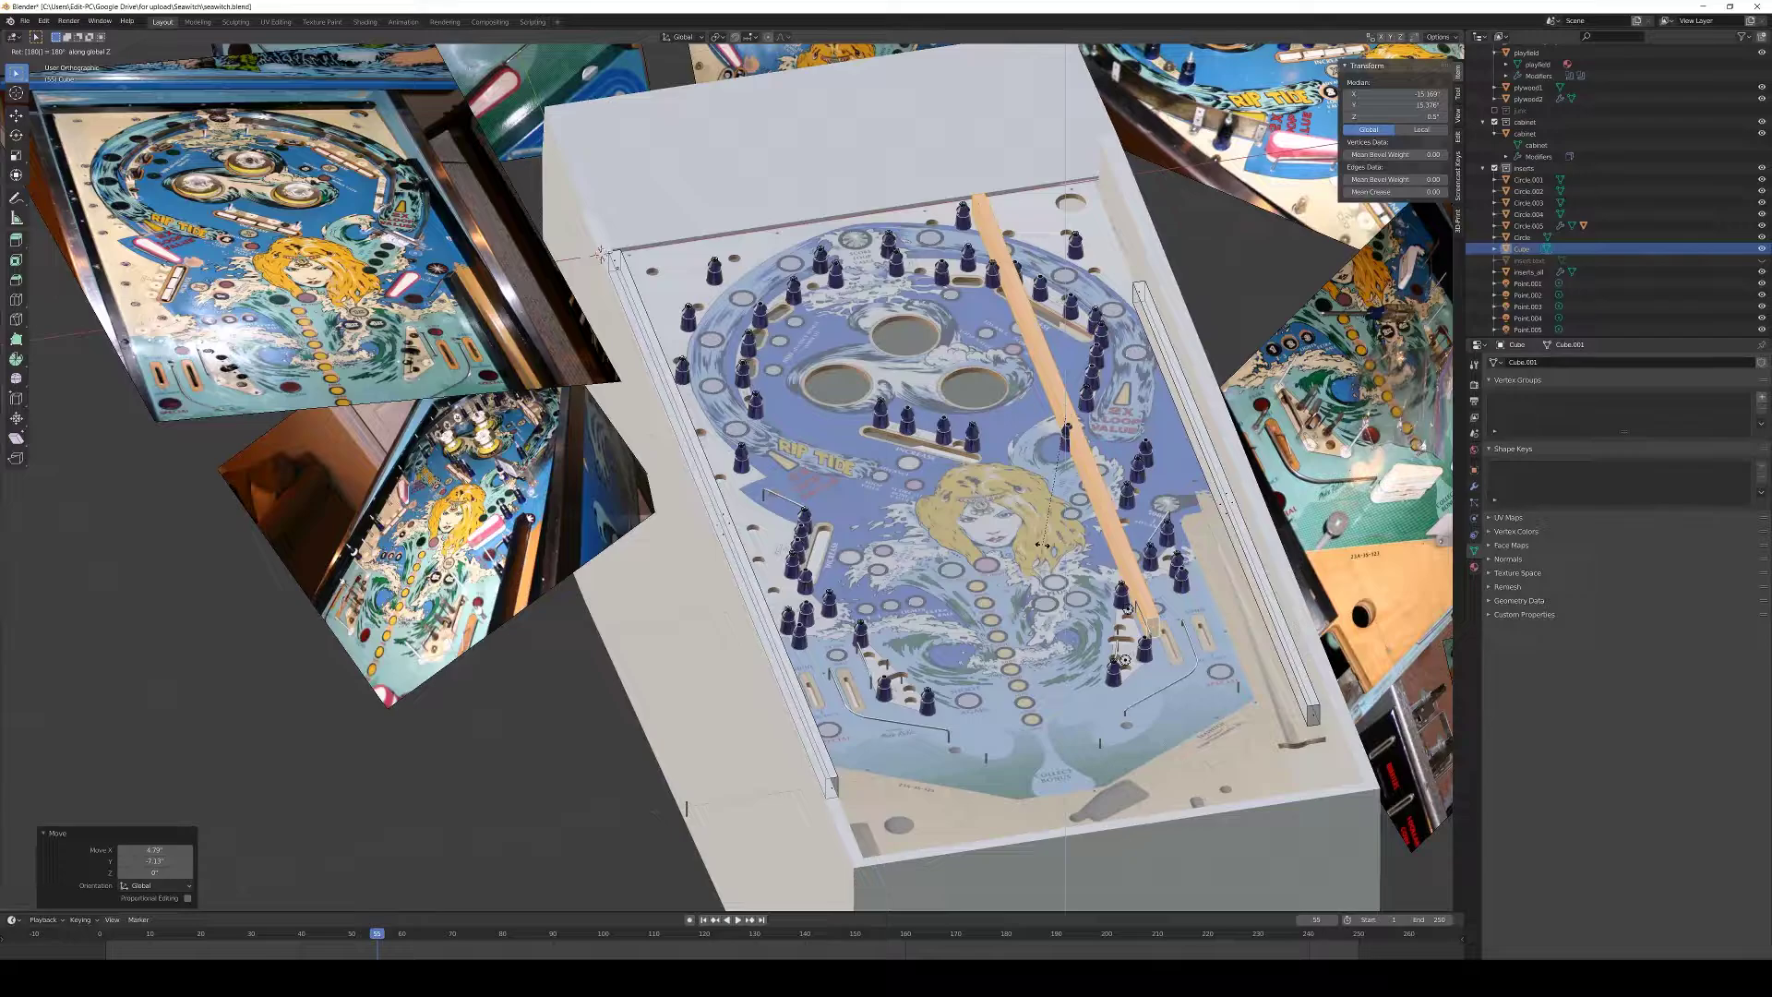
{"action": "type", "text": "r90"}
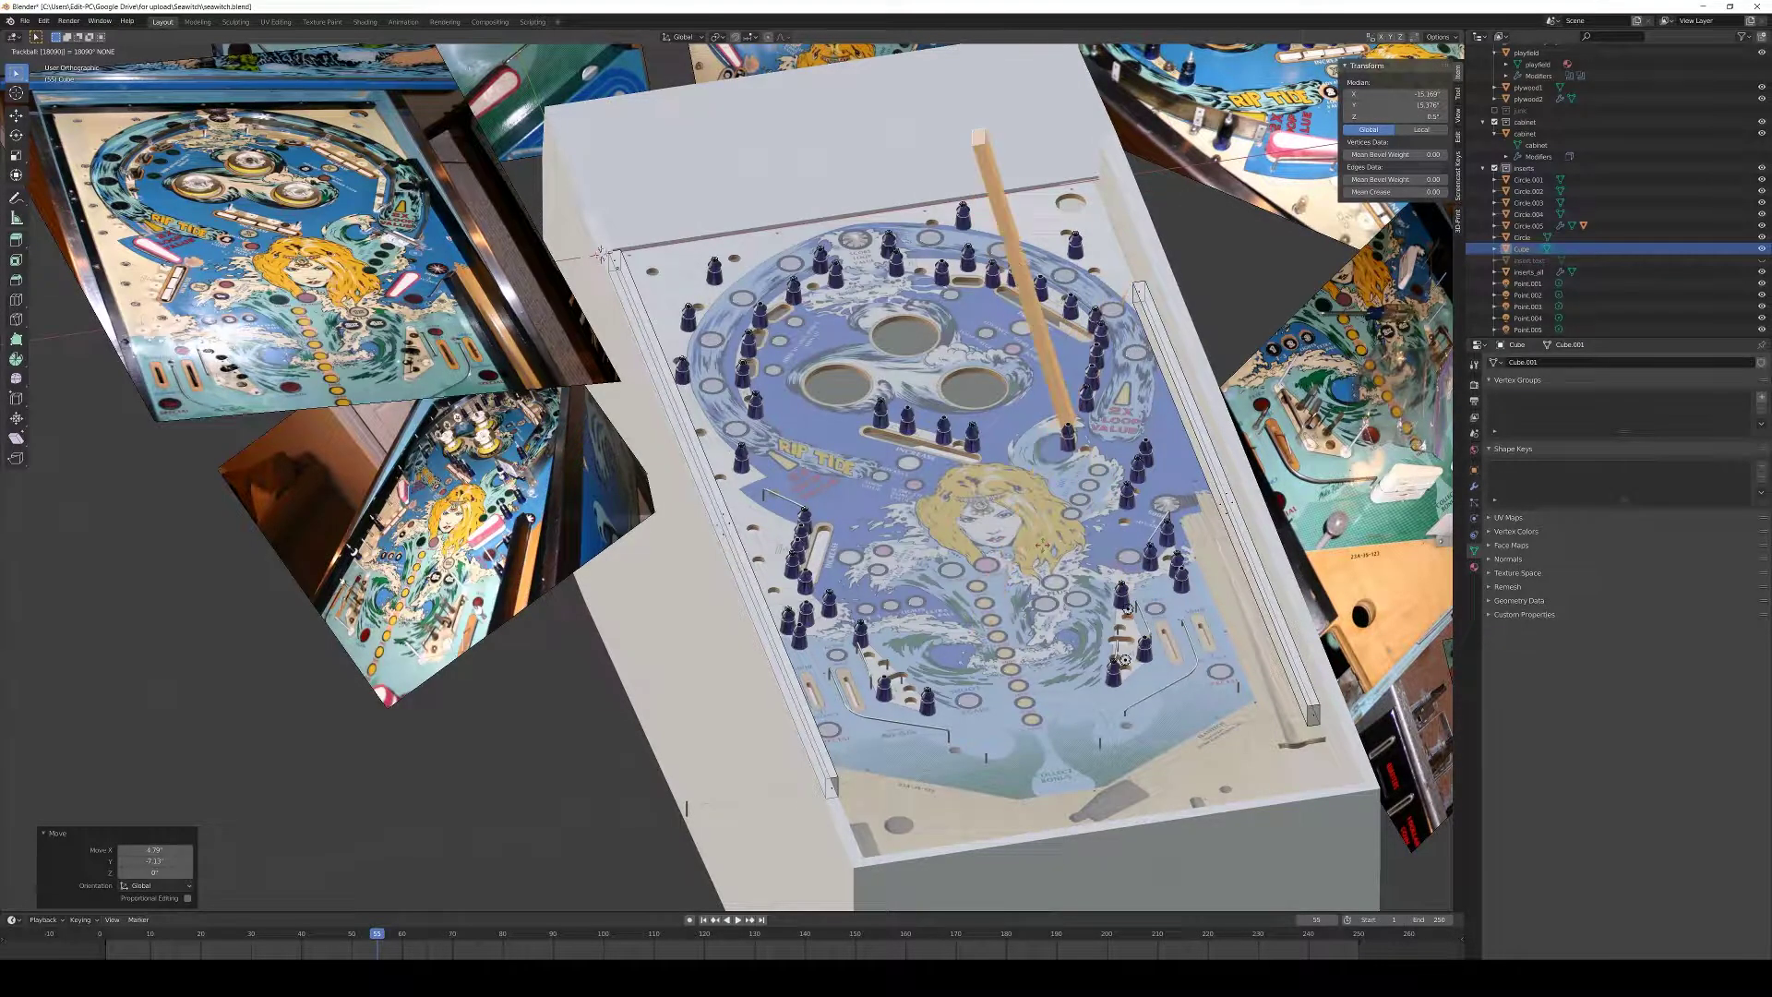
{"action": "key", "text": "Escape"}
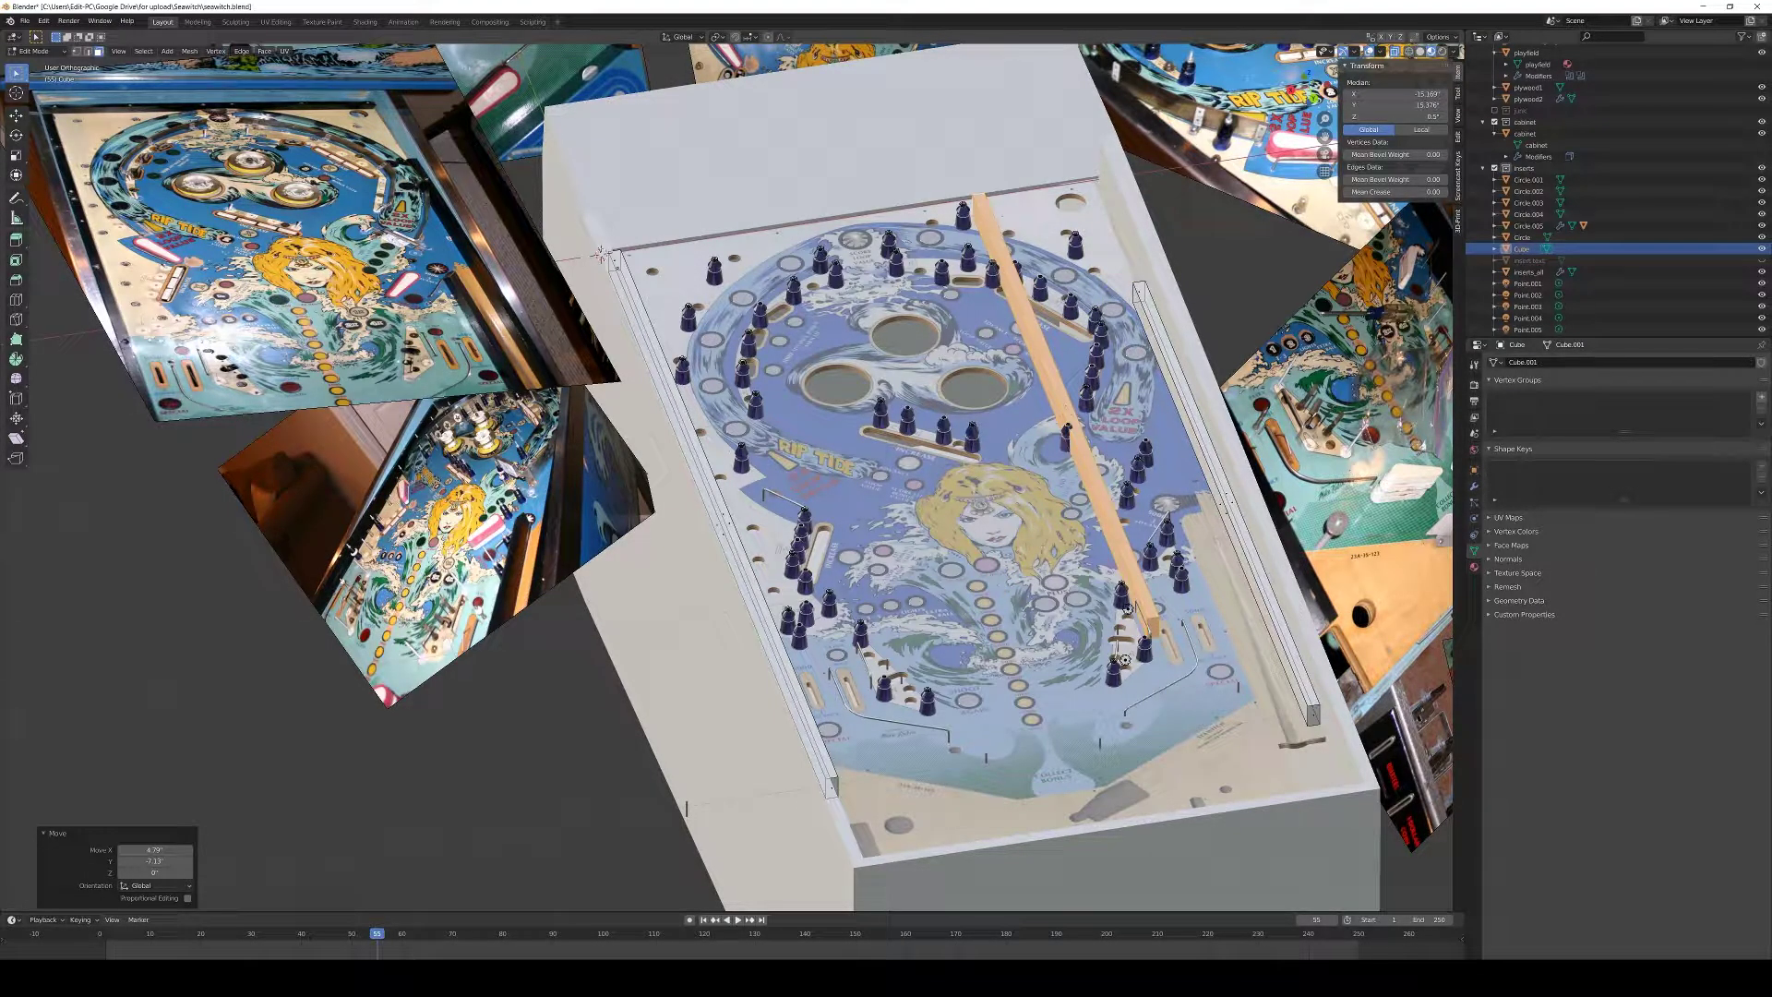
Rotate the copied rail 90° about Z and move it along Y to the playfield's rear edge
{"action": "type", "text": "rz90"}
{"action": "key", "text": "Return"}
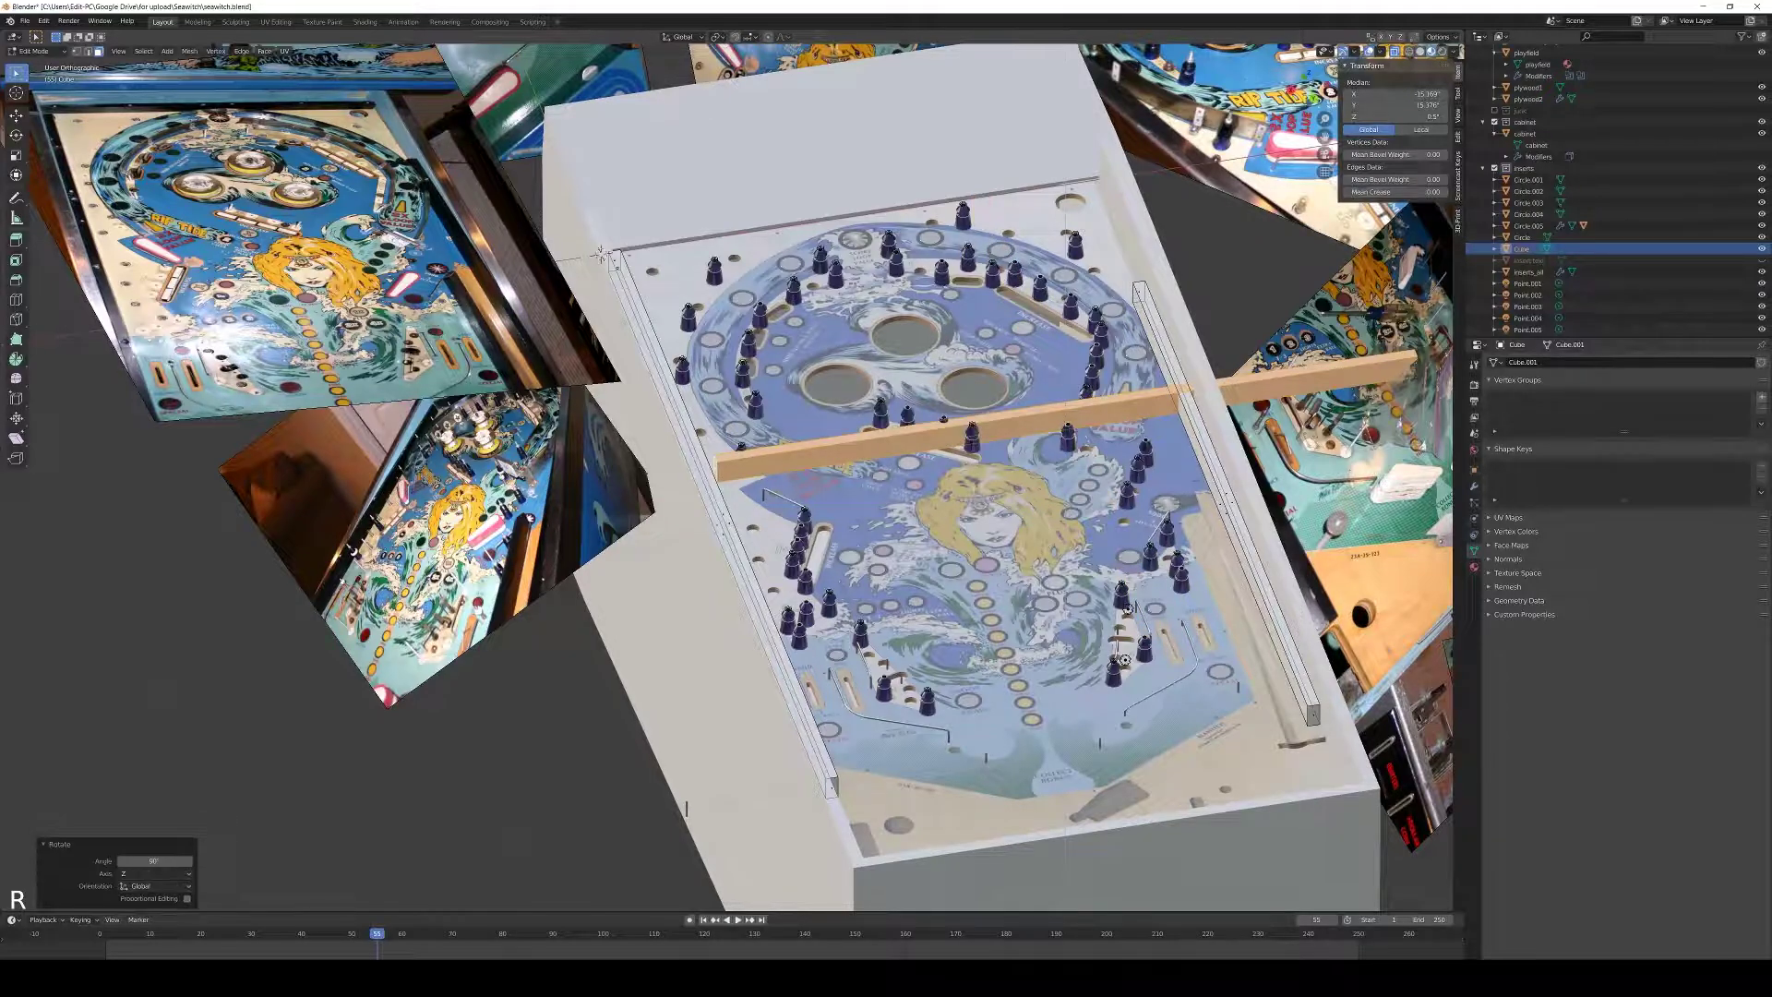
{"action": "middle_click_drag", "start_coordinate": [1049, 539], "coordinate": [1032, 628]}
{"action": "key", "text": "g"}
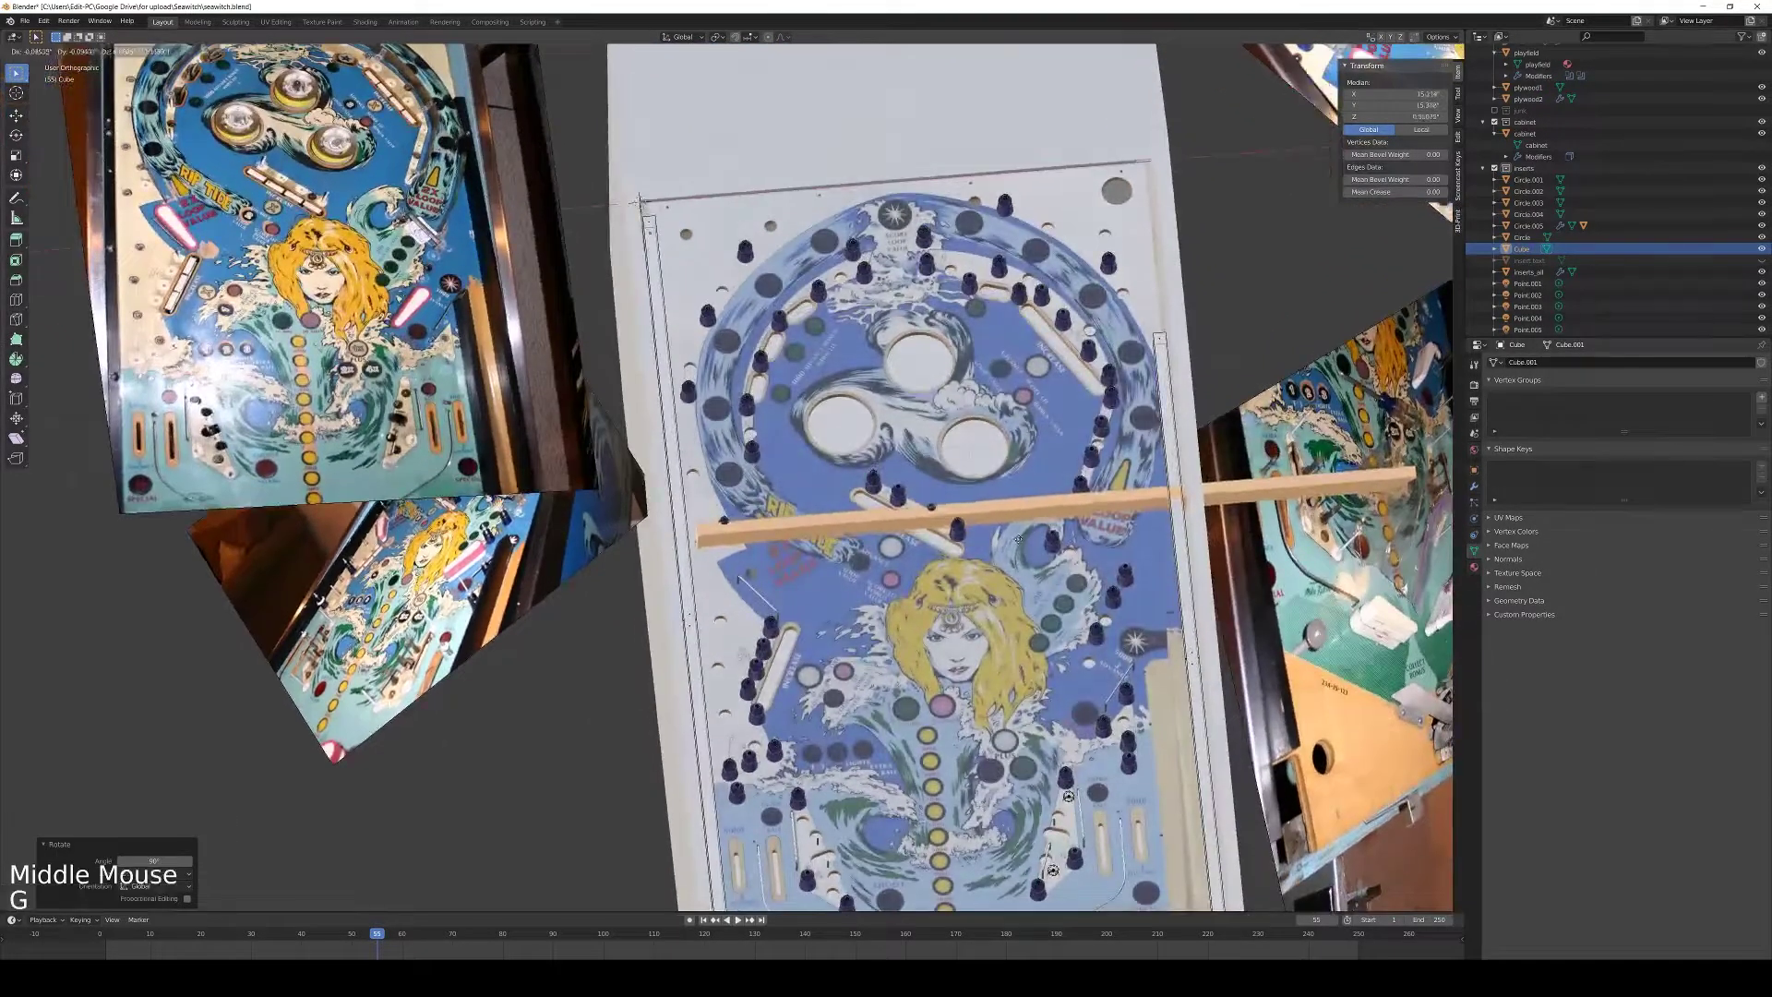
{"action": "key", "text": "y"}
{"action": "left_click", "coordinate": [1051, 201]}
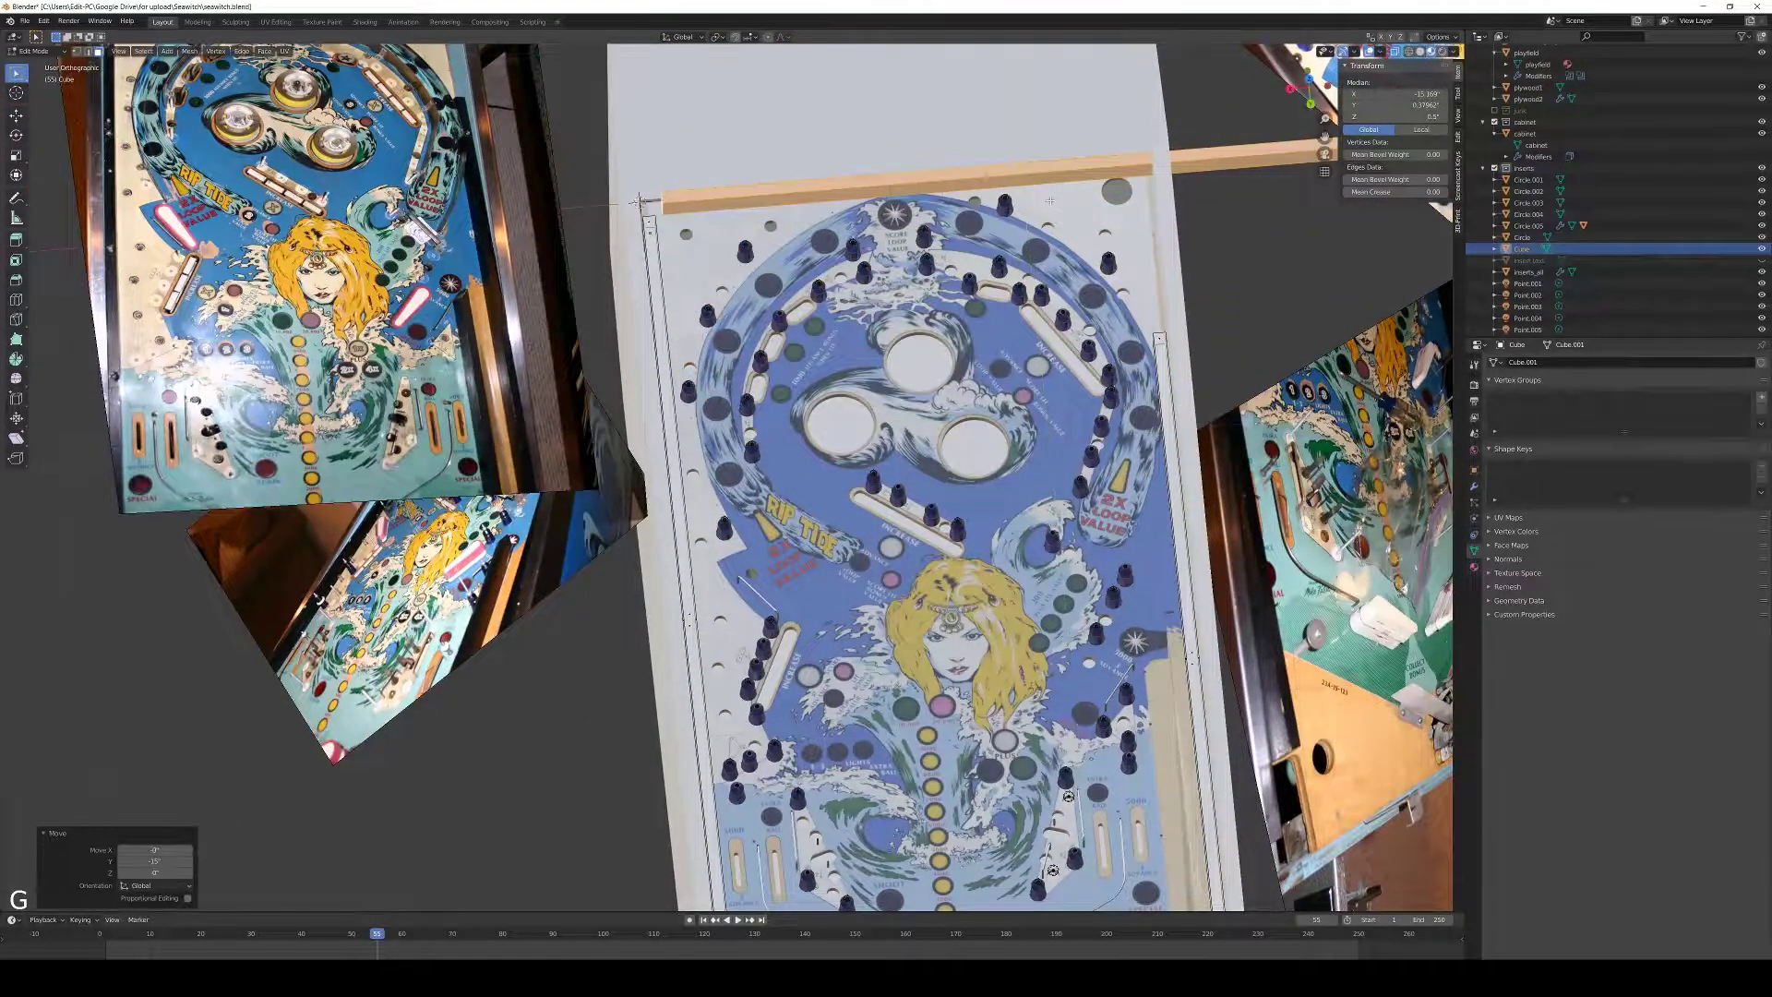
Align the rear rail with the playfield's rear edge along Y, and move it along X until its end reaches the corner
{"action": "key", "text": "KP_7"}
{"action": "middle_click_drag", "start_coordinate": [794, 729], "coordinate": [837, 535], "text": "shift"}
{"action": "scroll", "coordinate": [837, 535], "scroll_direction": "up", "scroll_amount": 4}
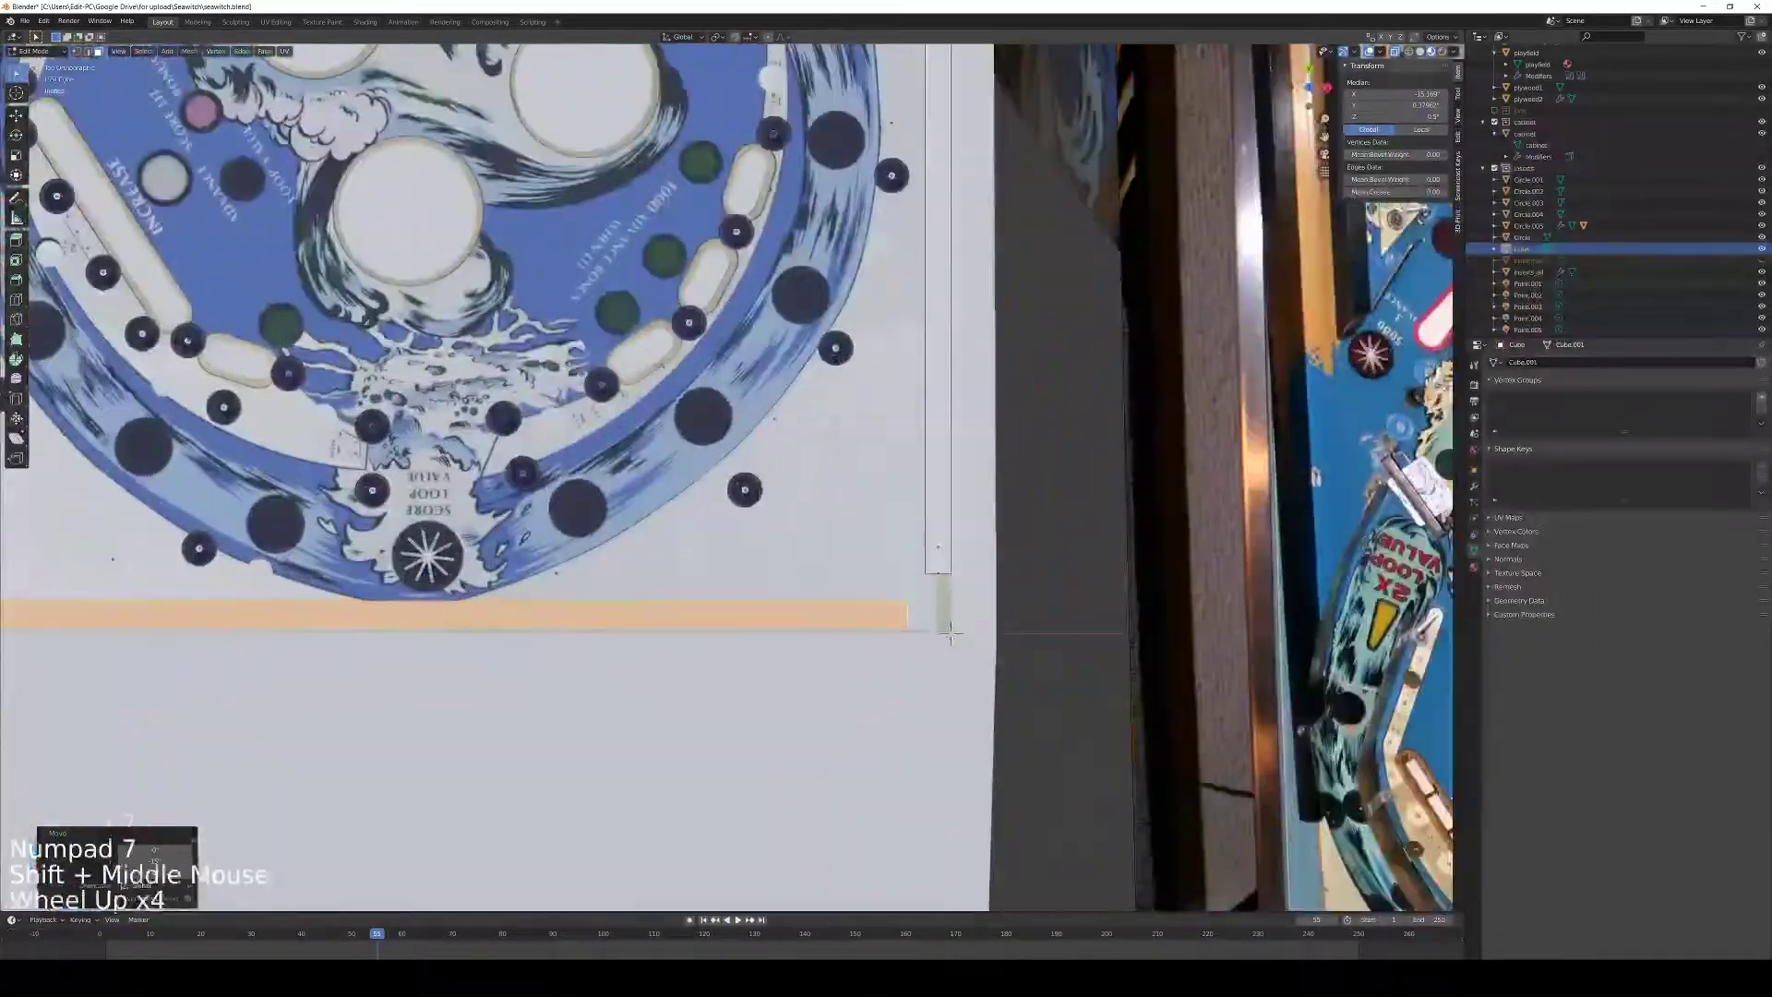
{"action": "scroll", "coordinate": [950, 609], "scroll_direction": "down", "scroll_amount": 1, "text": "shift"}
{"action": "middle_click_drag", "start_coordinate": [950, 609], "coordinate": [902, 521], "text": "shift"}
{"action": "scroll", "coordinate": [837, 254], "scroll_direction": "up", "scroll_amount": 3}
{"action": "key", "text": "g"}
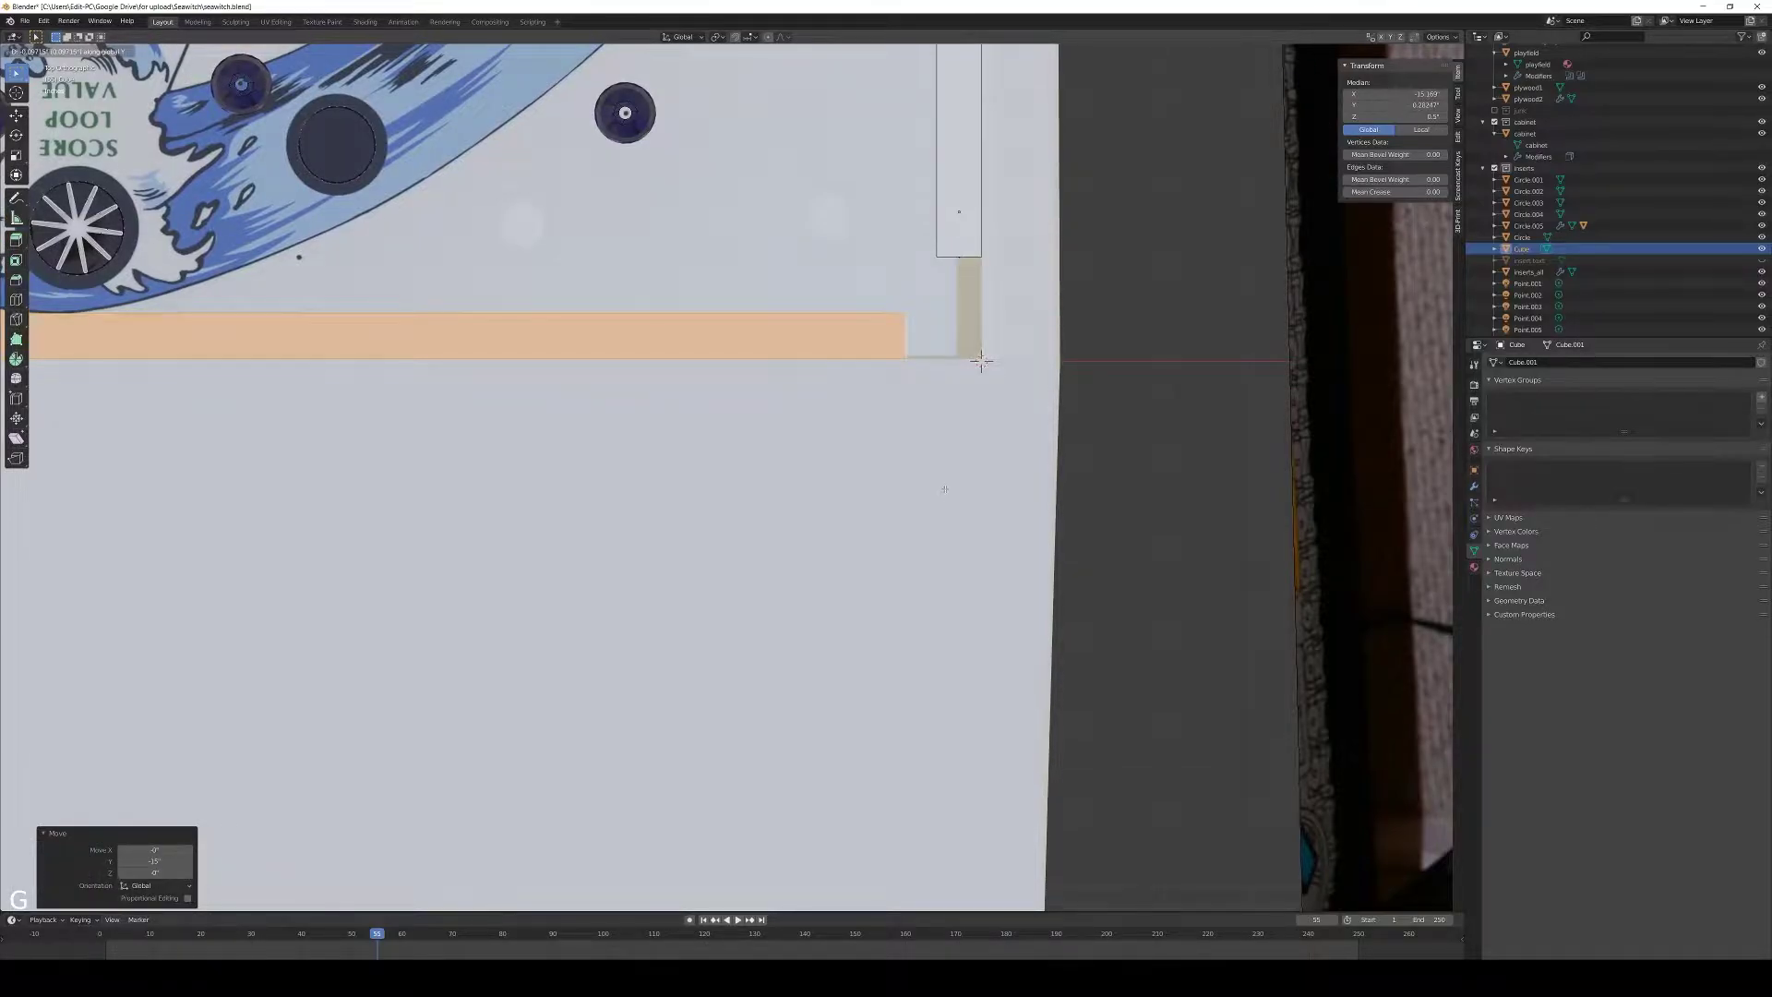
{"action": "key", "text": "g"}
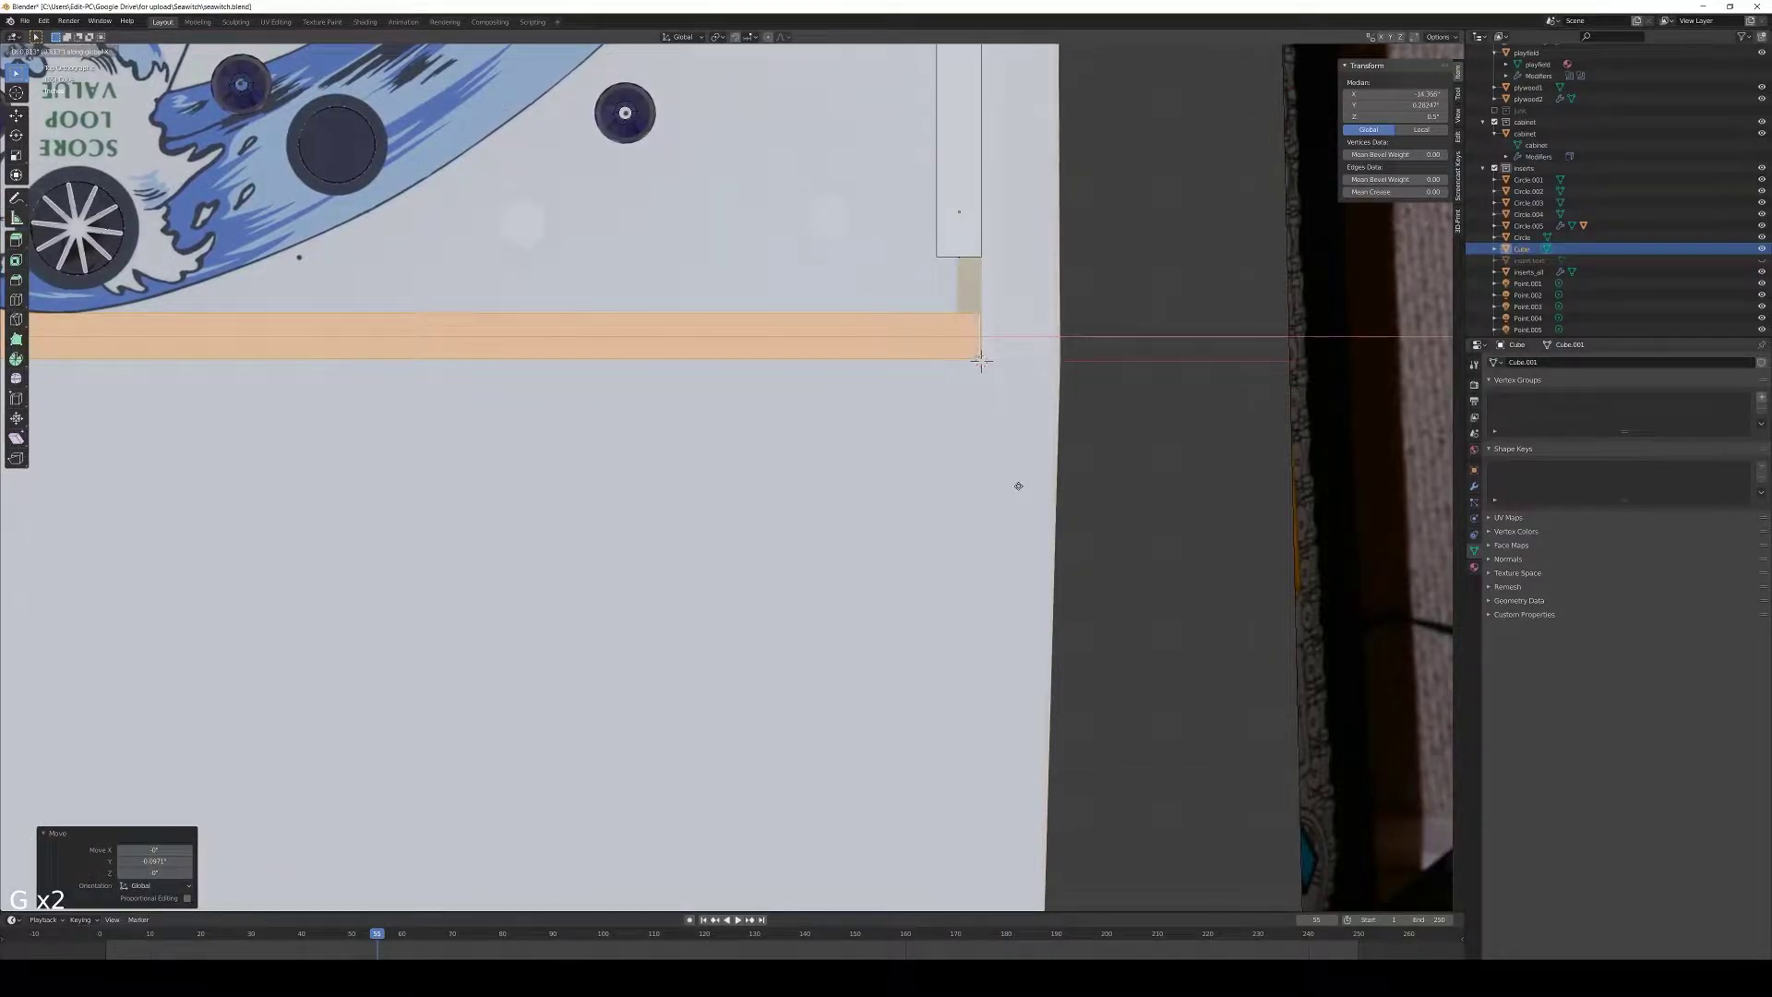
{"action": "left_click", "coordinate": [981, 360]}
{"action": "scroll", "coordinate": [981, 361], "scroll_direction": "down", "scroll_amount": 7}
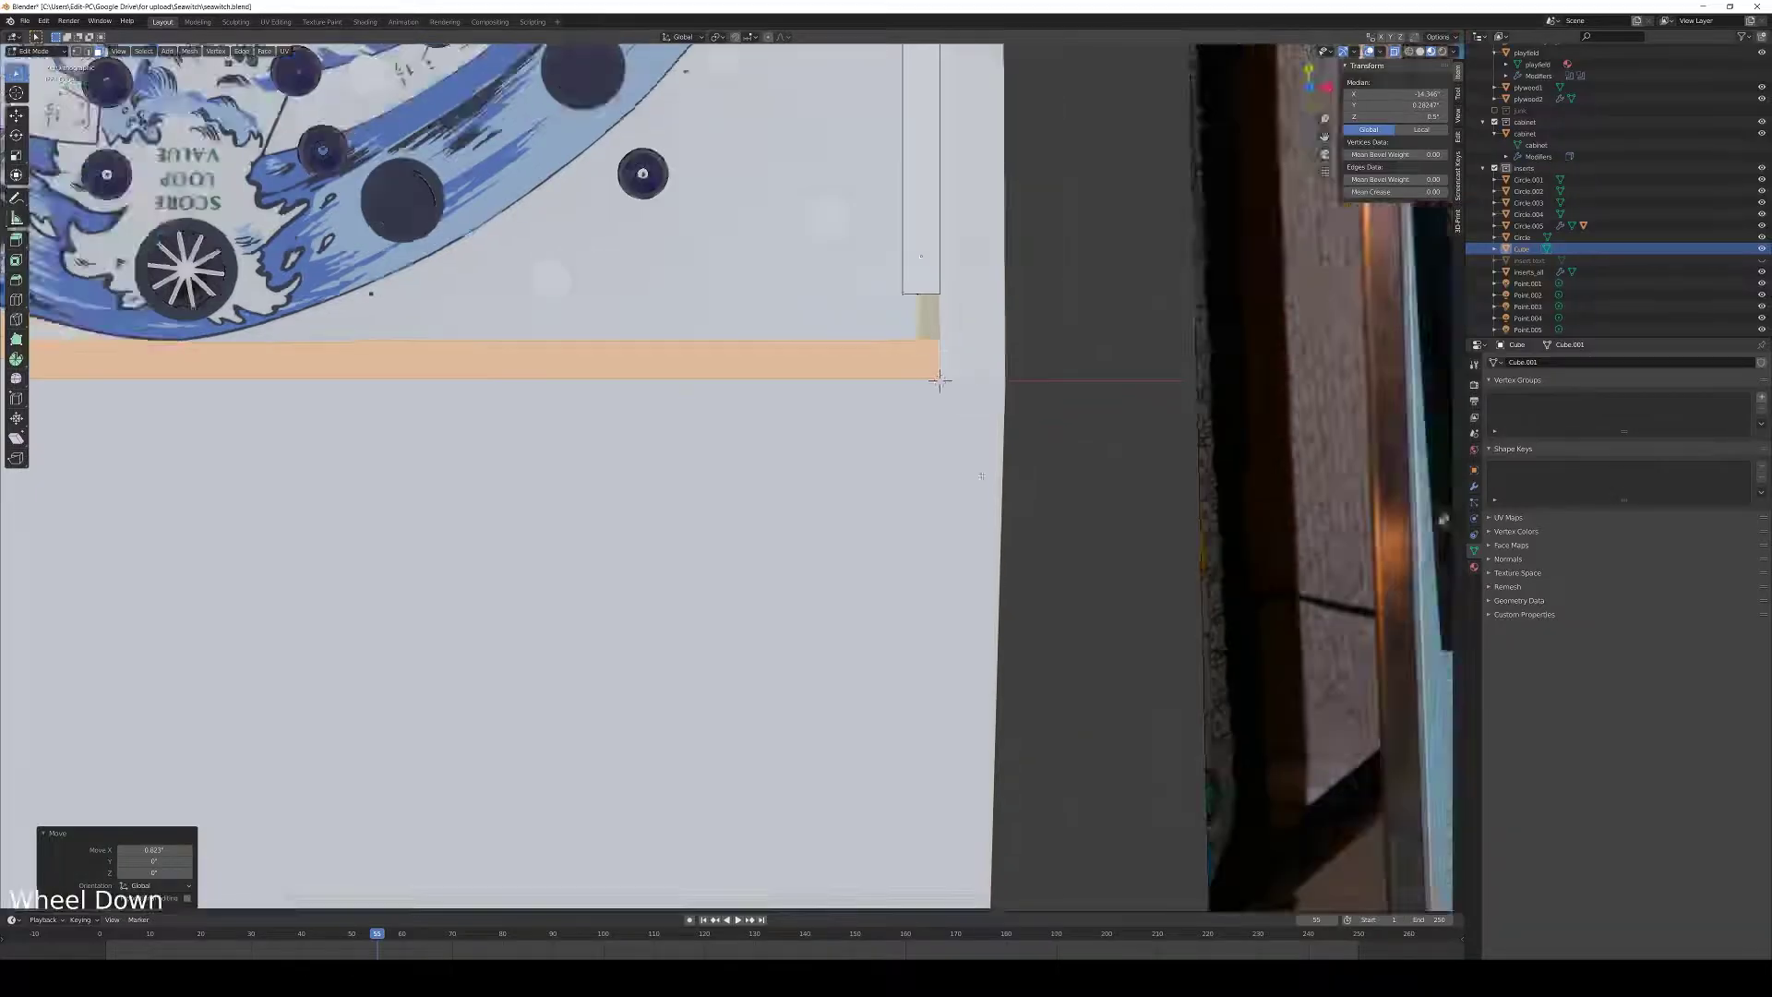
Shorten the rear rail by moving its overhanging end face along X back inside the cabinet
{"action": "middle_click_drag", "start_coordinate": [305, 553], "coordinate": [1081, 468], "text": "shift"}
{"action": "left_click", "coordinate": [673, 420]}
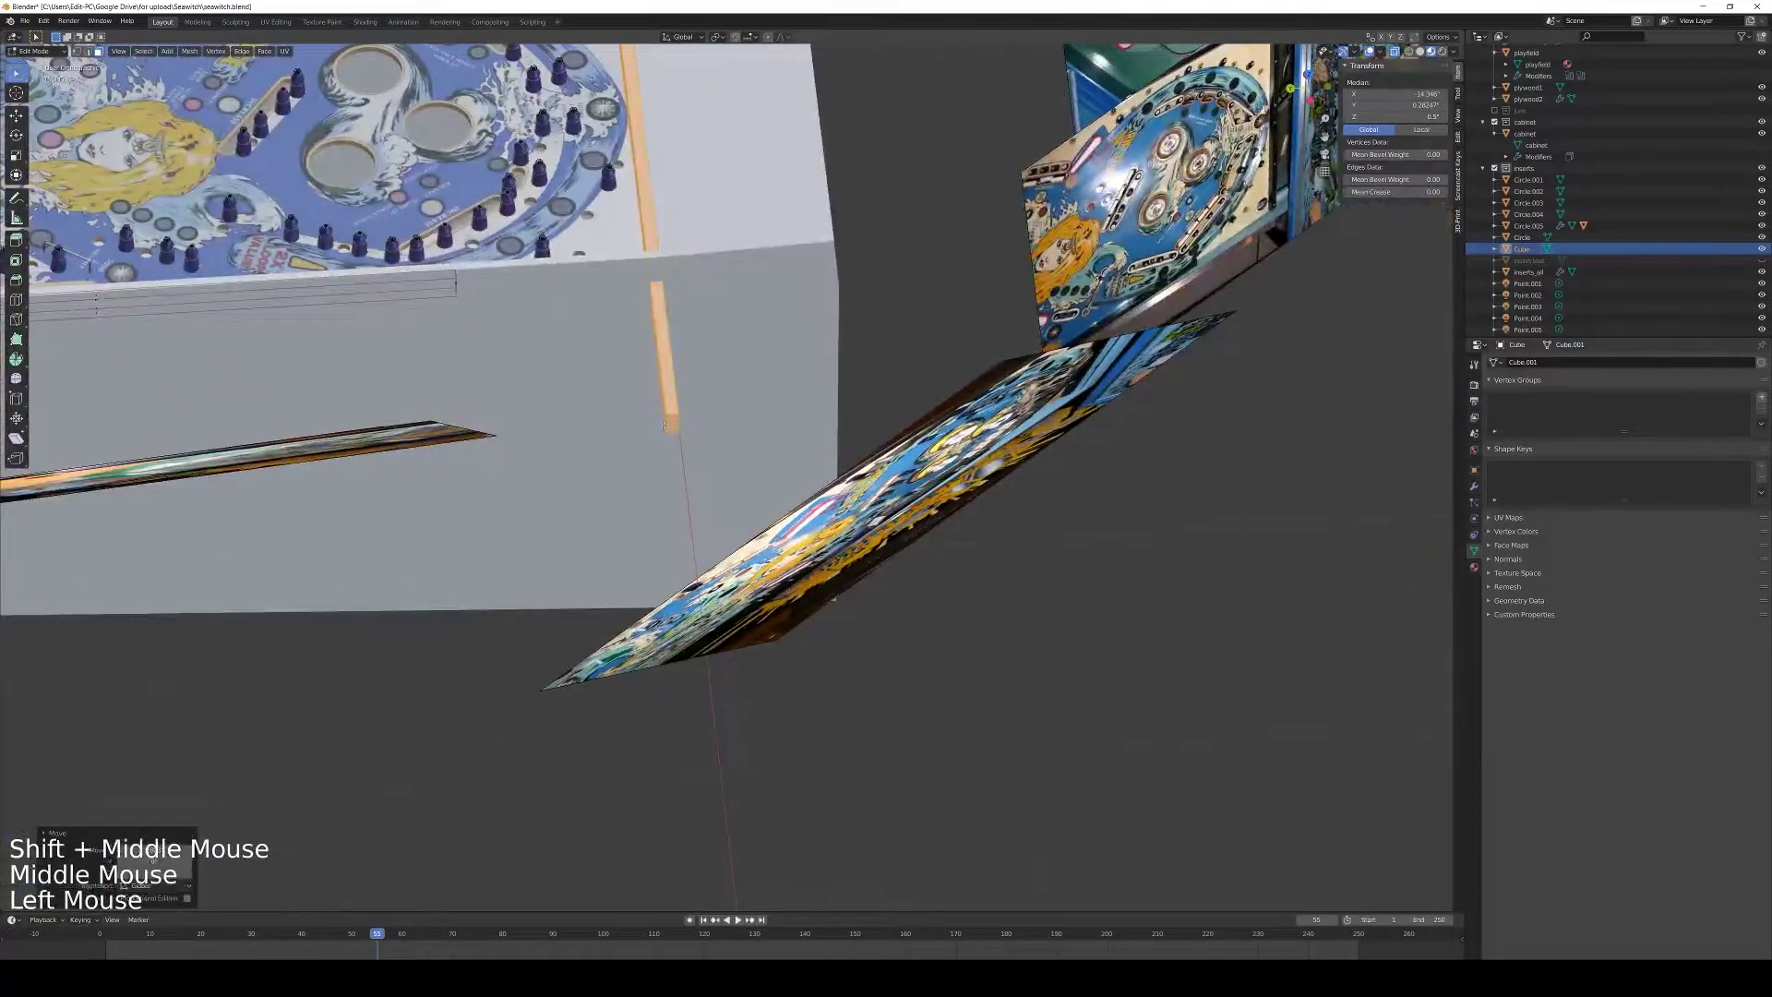
{"action": "key", "text": "g"}
{"action": "key", "text": "y"}
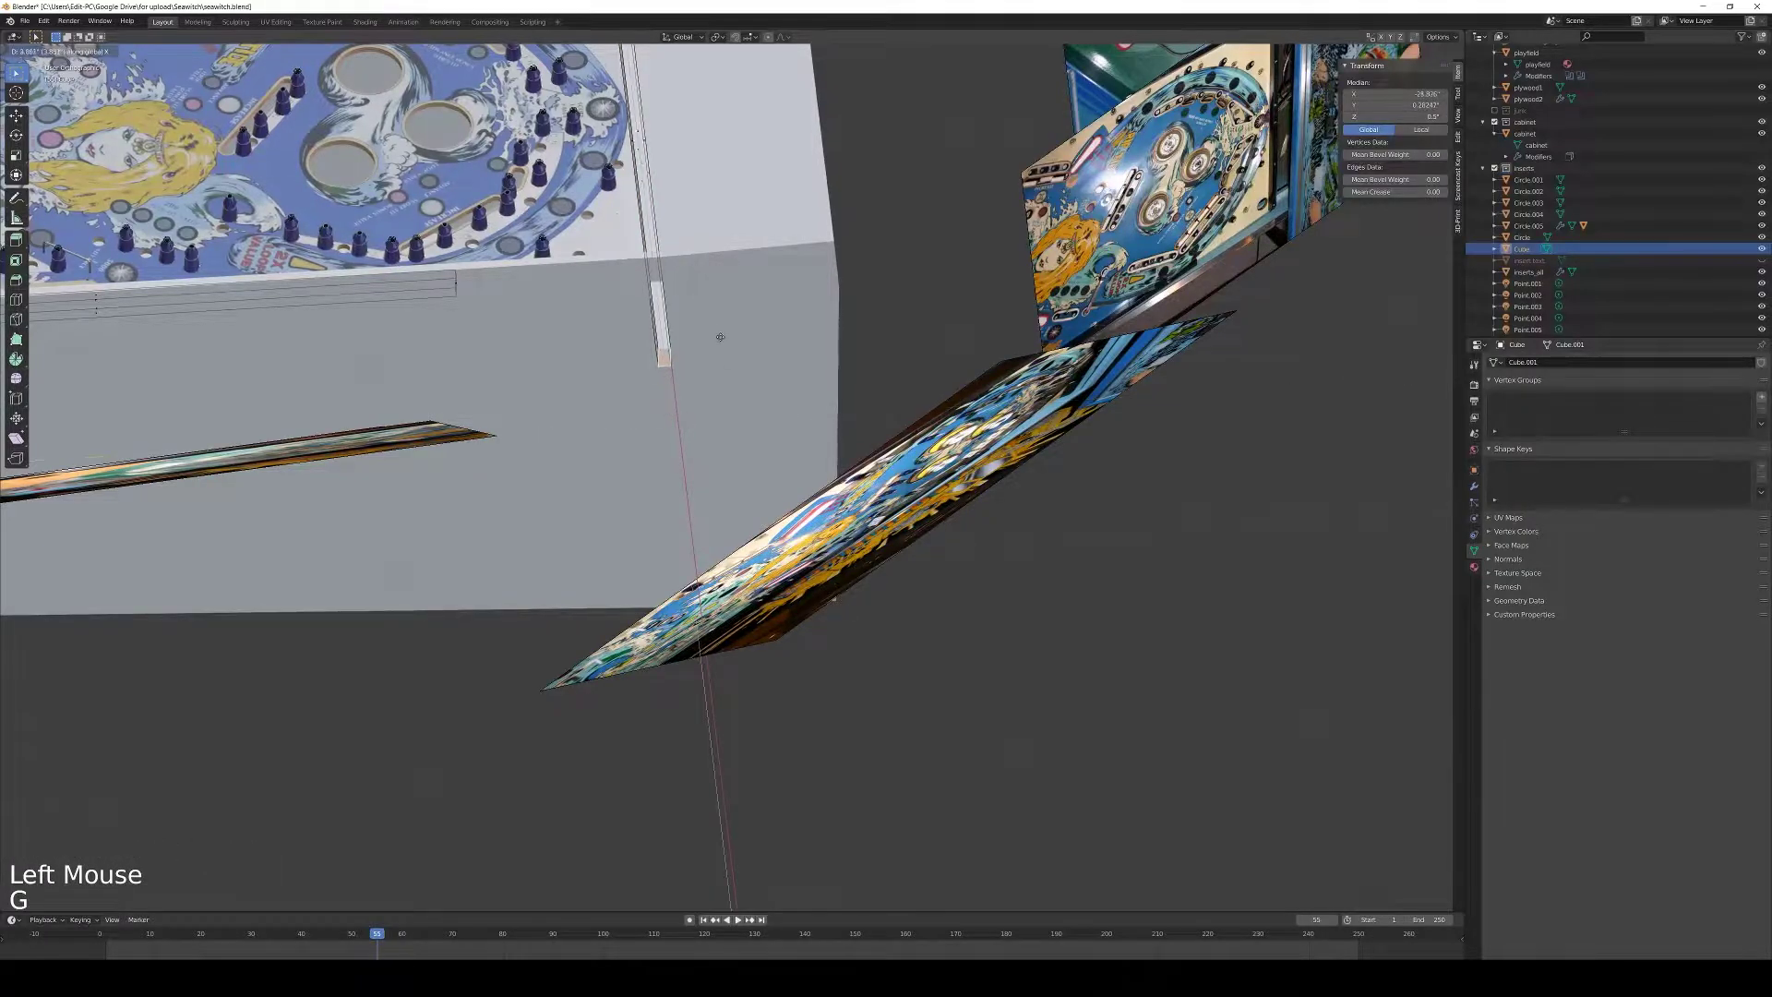
{"action": "left_click", "coordinate": [715, 242]}
{"action": "middle_click_drag", "start_coordinate": [716, 242], "coordinate": [805, 315]}
Fine-tune the rear rail's end face along X to meet the playfield's corner on the shooter-lane side, and finish editing
{"action": "key", "text": "KP_7"}
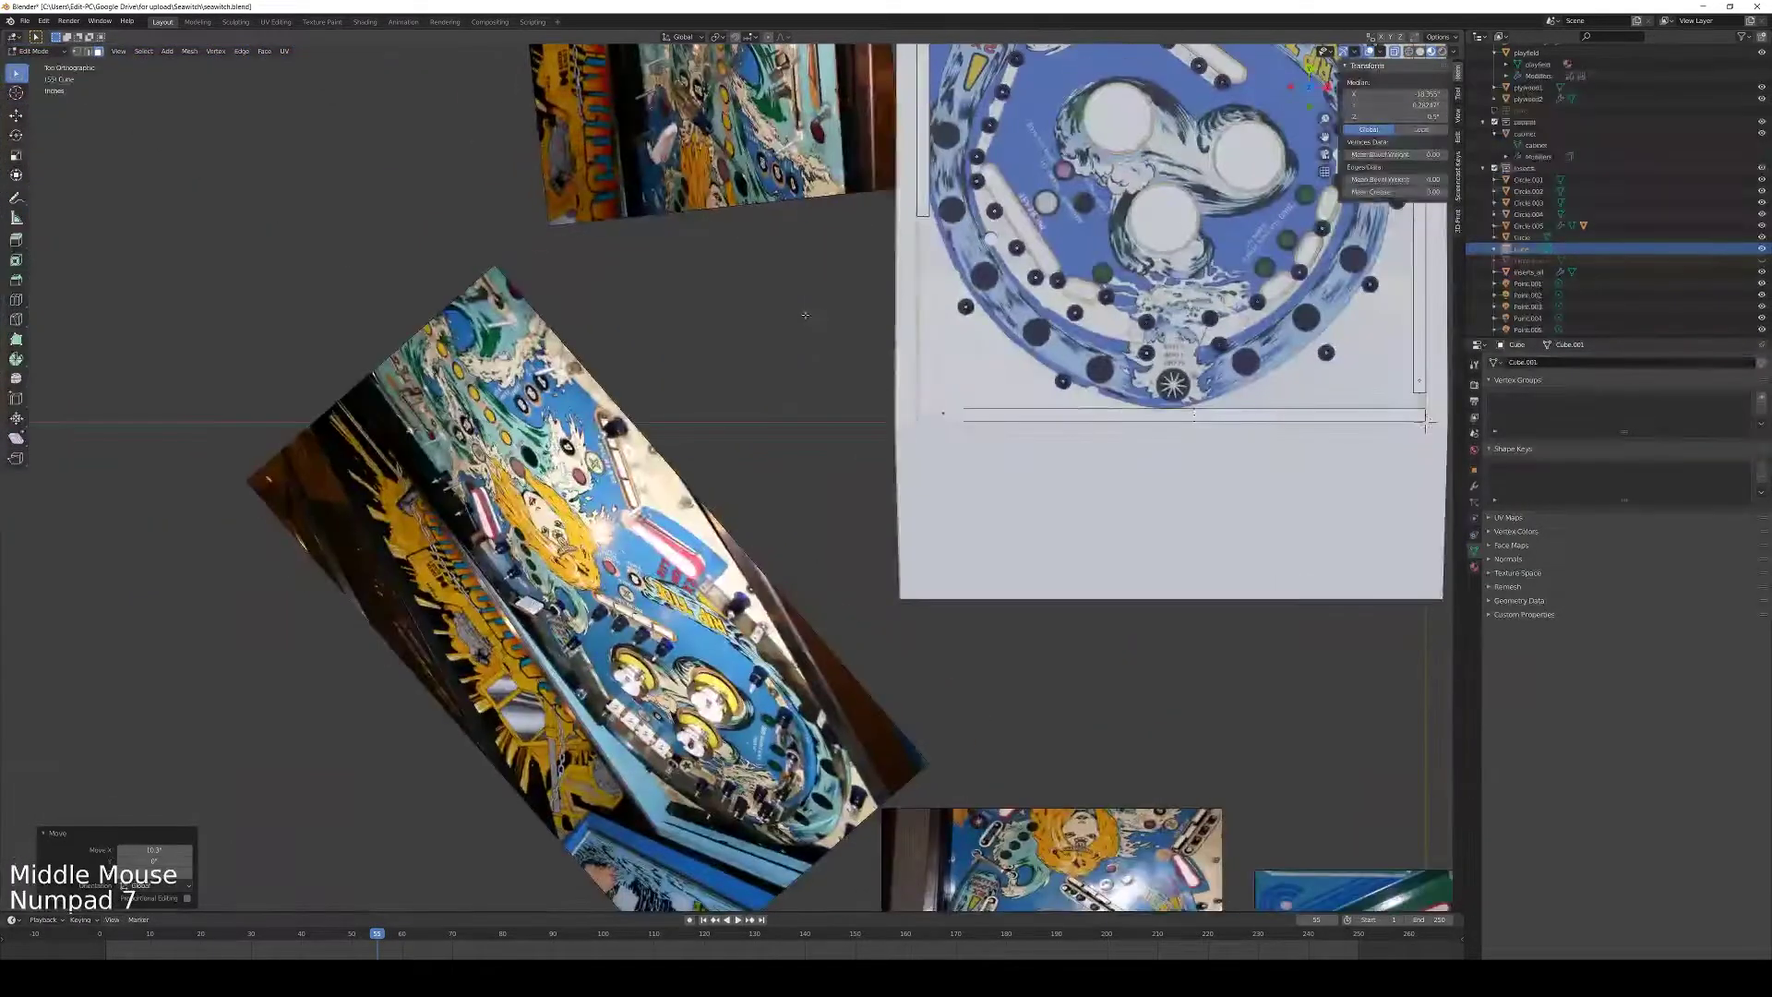
{"action": "middle_click_drag", "start_coordinate": [1083, 414], "coordinate": [829, 559], "text": "shift"}
{"action": "scroll", "coordinate": [1037, 370], "scroll_direction": "up", "scroll_amount": 4}
{"action": "scroll", "coordinate": [868, 503], "scroll_direction": "up", "scroll_amount": 3}
{"action": "scroll", "coordinate": [829, 559], "scroll_direction": "up", "scroll_amount": 4}
{"action": "key", "text": "g"}
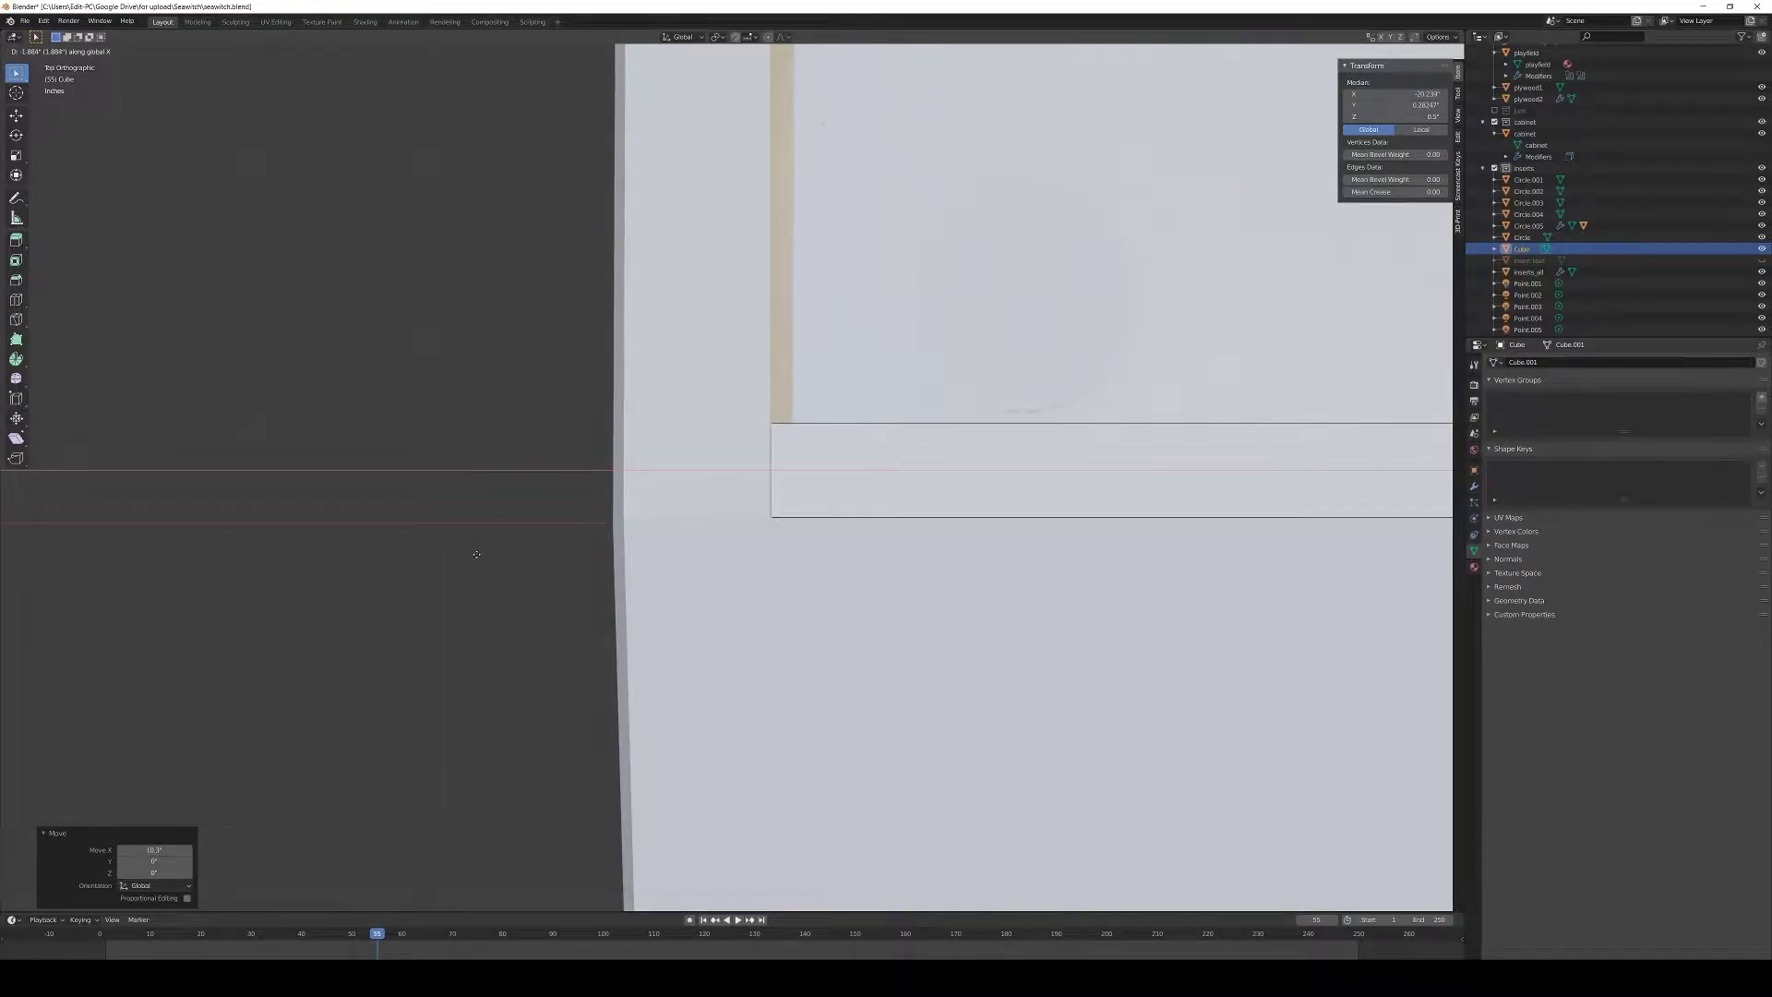
{"action": "left_click", "coordinate": [476, 553]}
{"action": "scroll", "coordinate": [621, 572], "scroll_direction": "down", "scroll_amount": 9}
{"action": "key", "text": "Tab"}
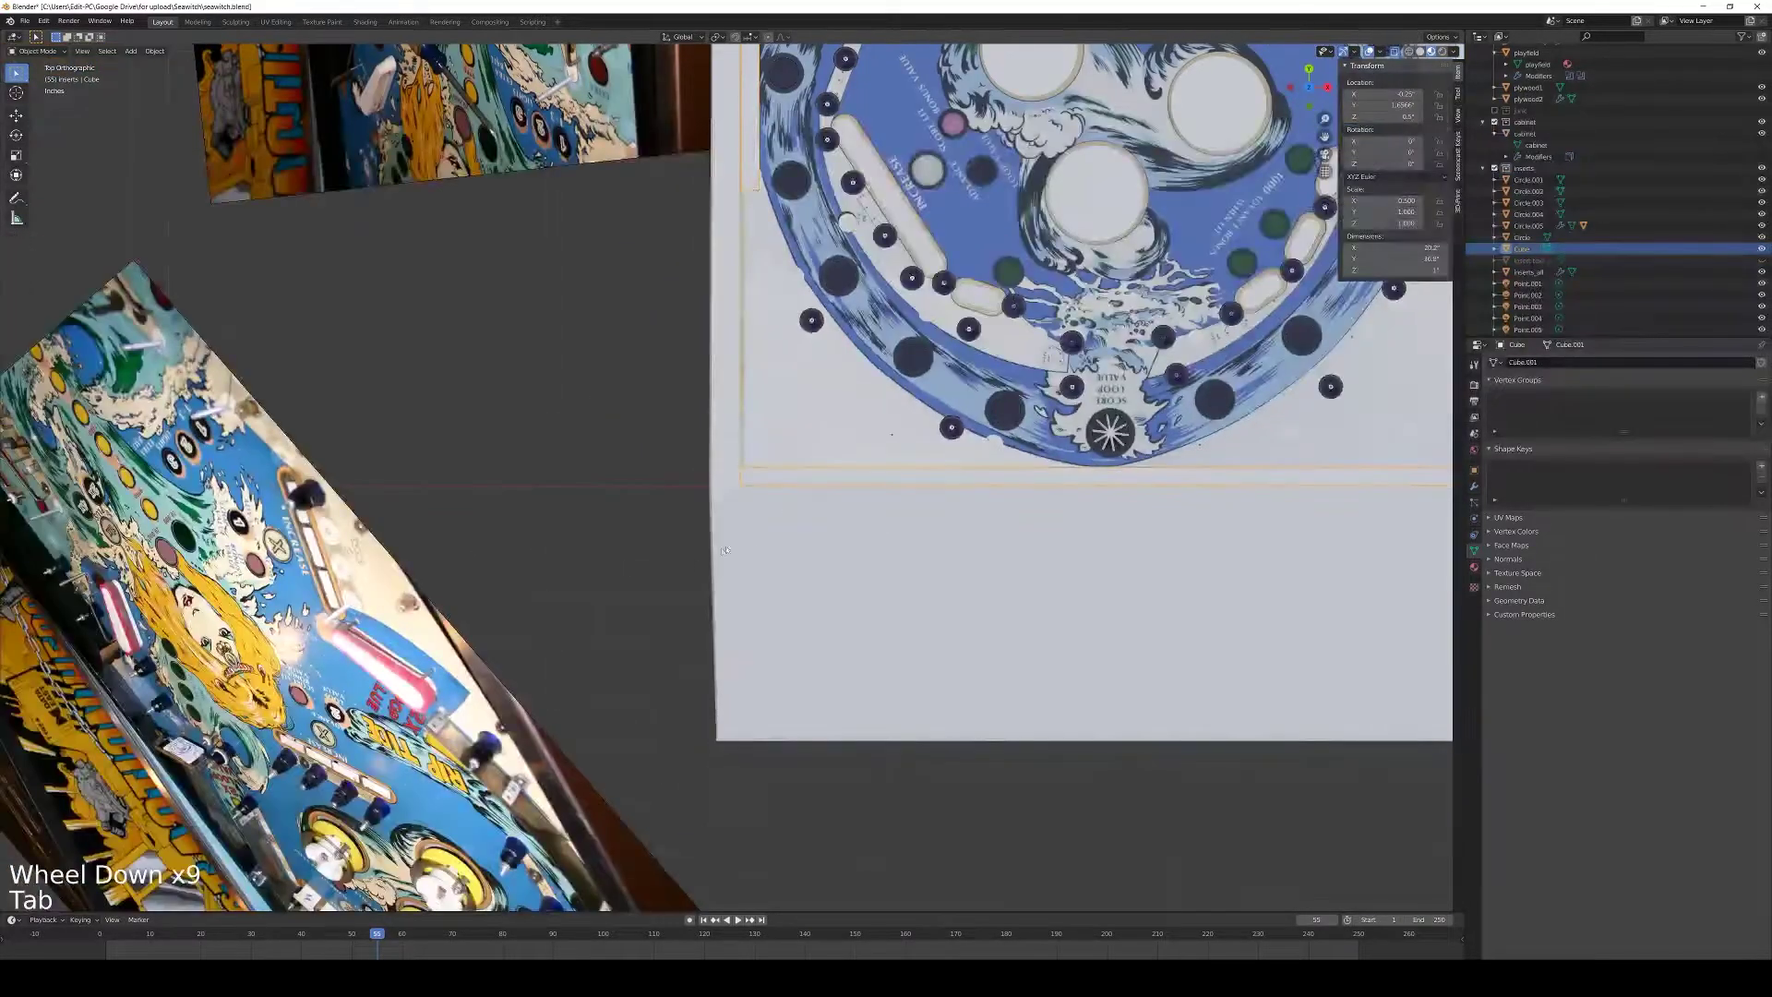
Duplicate the side rail beside the shooter lane within the same mesh and move the copy along X towards the playfield
{"action": "scroll", "coordinate": [725, 549], "scroll_direction": "down", "scroll_amount": 2}
{"action": "middle_click_drag", "start_coordinate": [657, 431], "coordinate": [935, 353]}
{"action": "scroll", "coordinate": [959, 513], "scroll_direction": "down", "scroll_amount": 2}
{"action": "key", "text": "Tab"}
{"action": "left_click", "coordinate": [967, 456]}
{"action": "left_click", "coordinate": [935, 354]}
{"action": "key", "text": "b"}
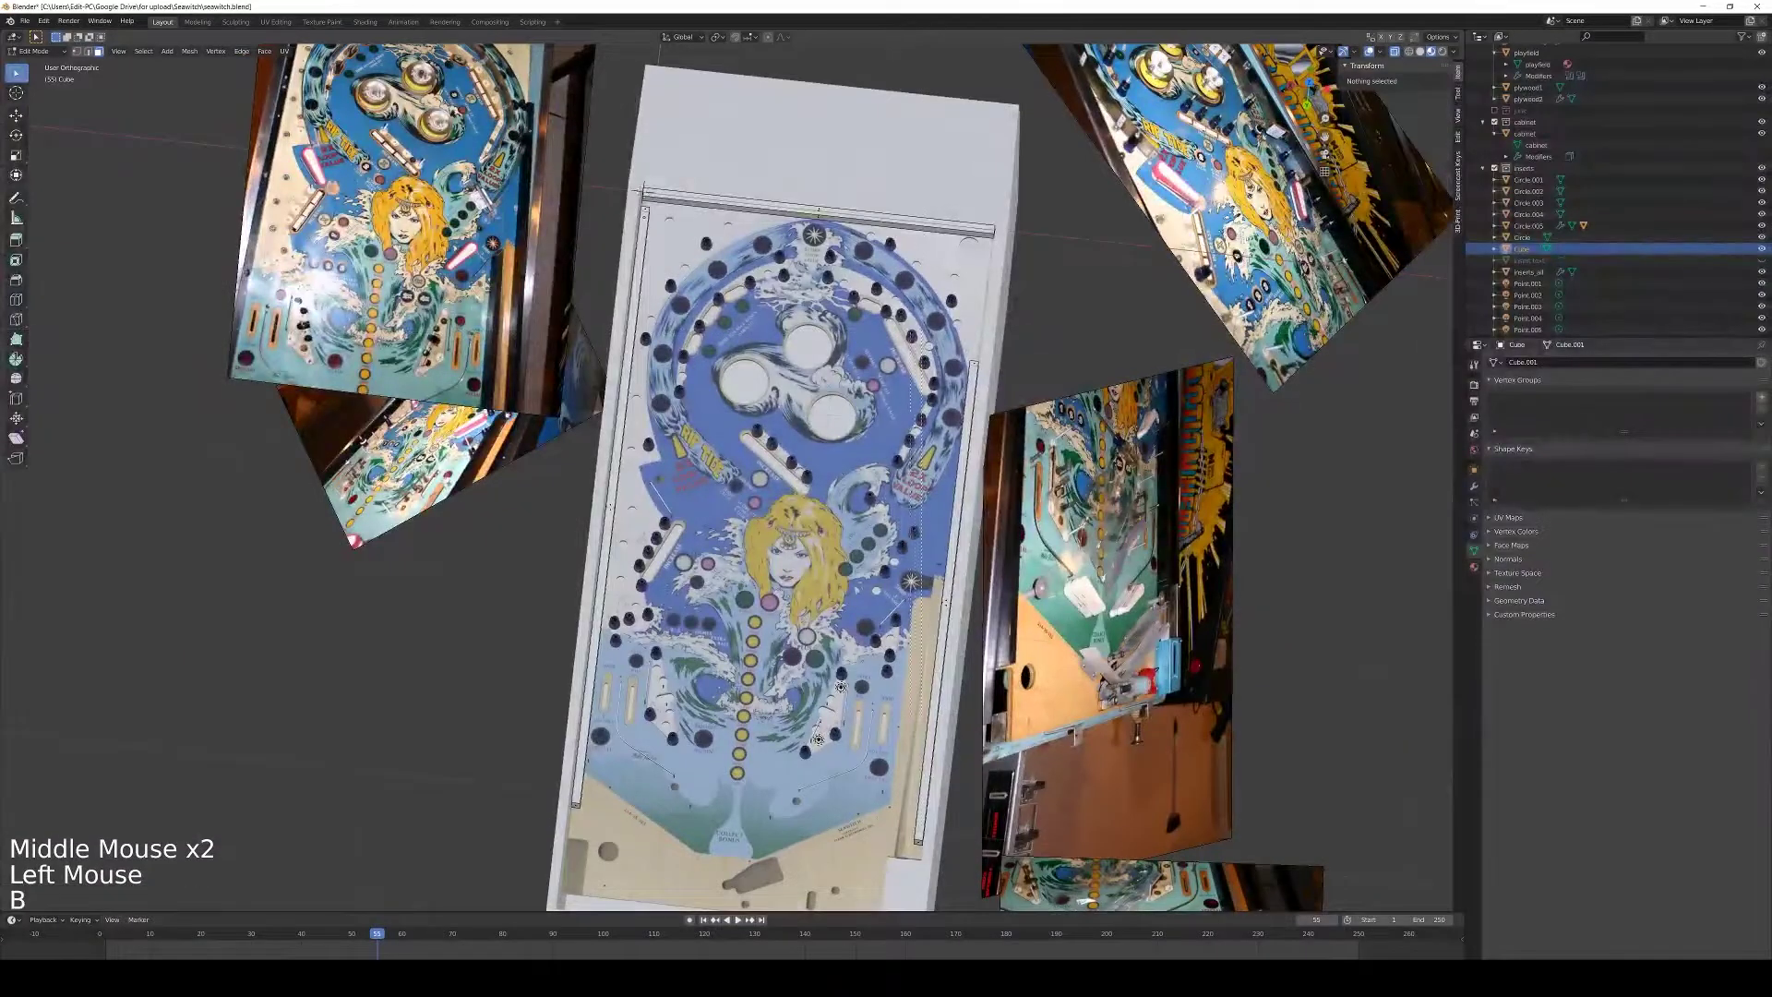
{"action": "left_click_drag", "start_coordinate": [922, 328], "coordinate": [966, 892]}
{"action": "middle_click_drag", "start_coordinate": [966, 891], "coordinate": [999, 794], "text": "shift"}
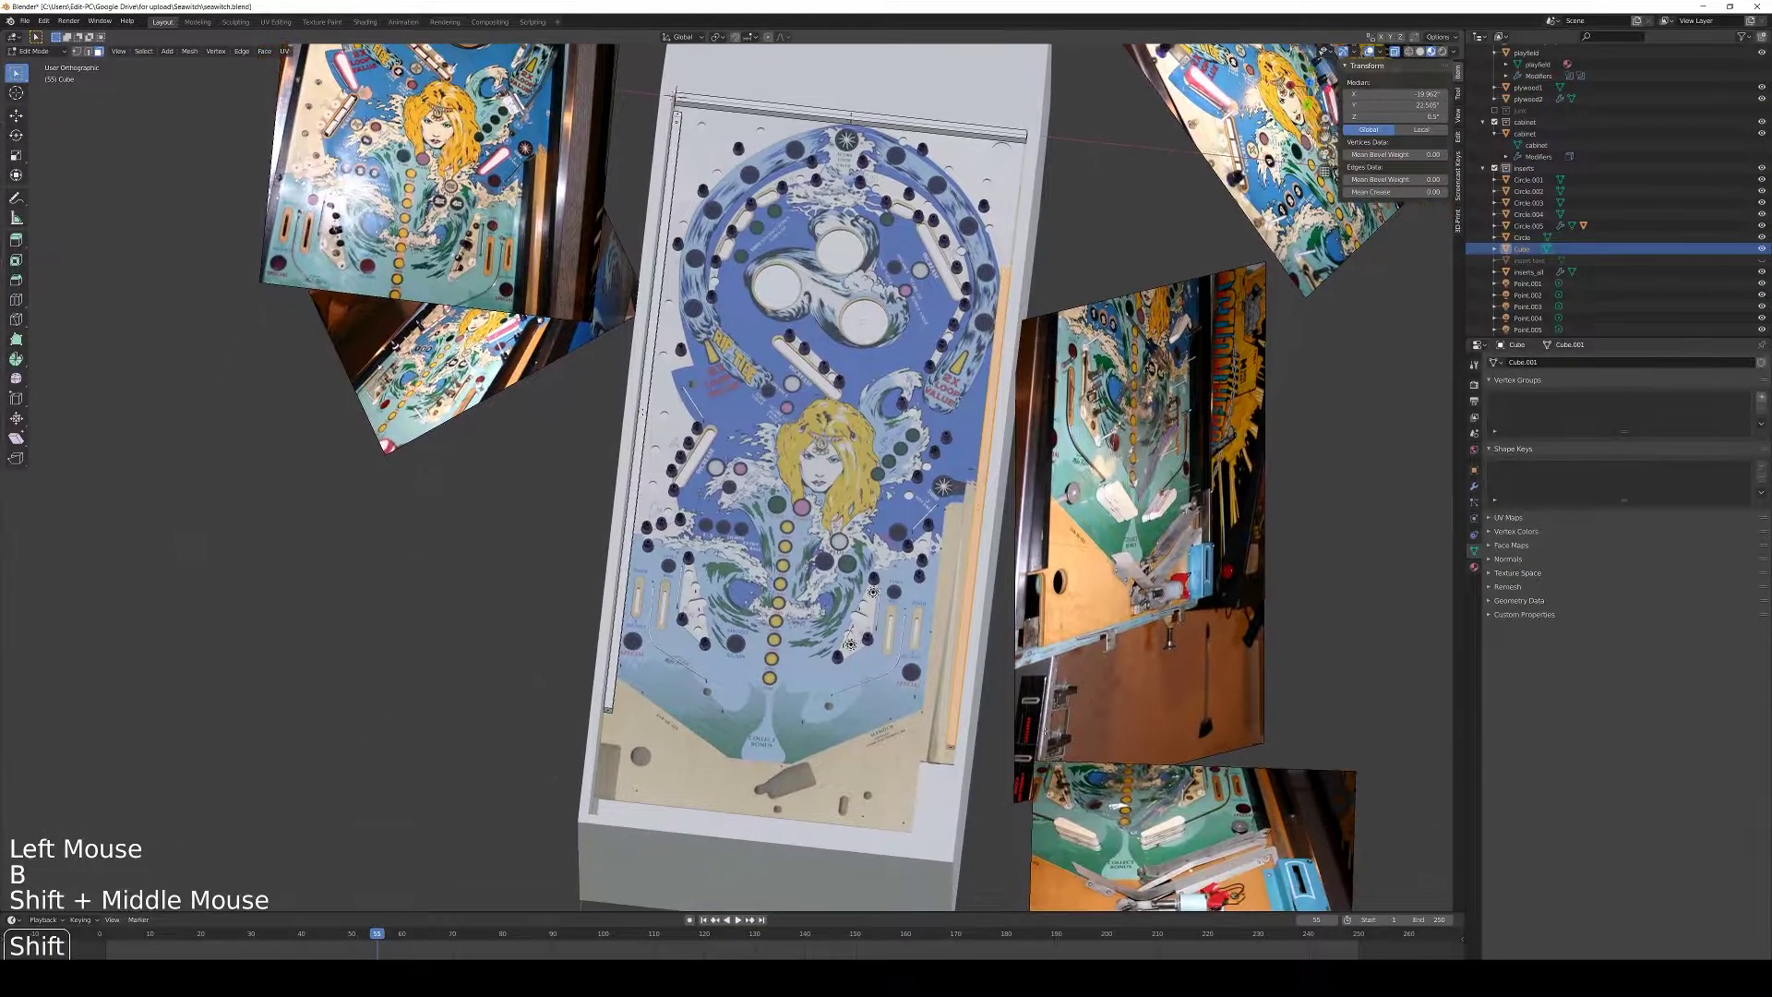
{"action": "key", "text": "b"}
{"action": "key", "text": "b"}
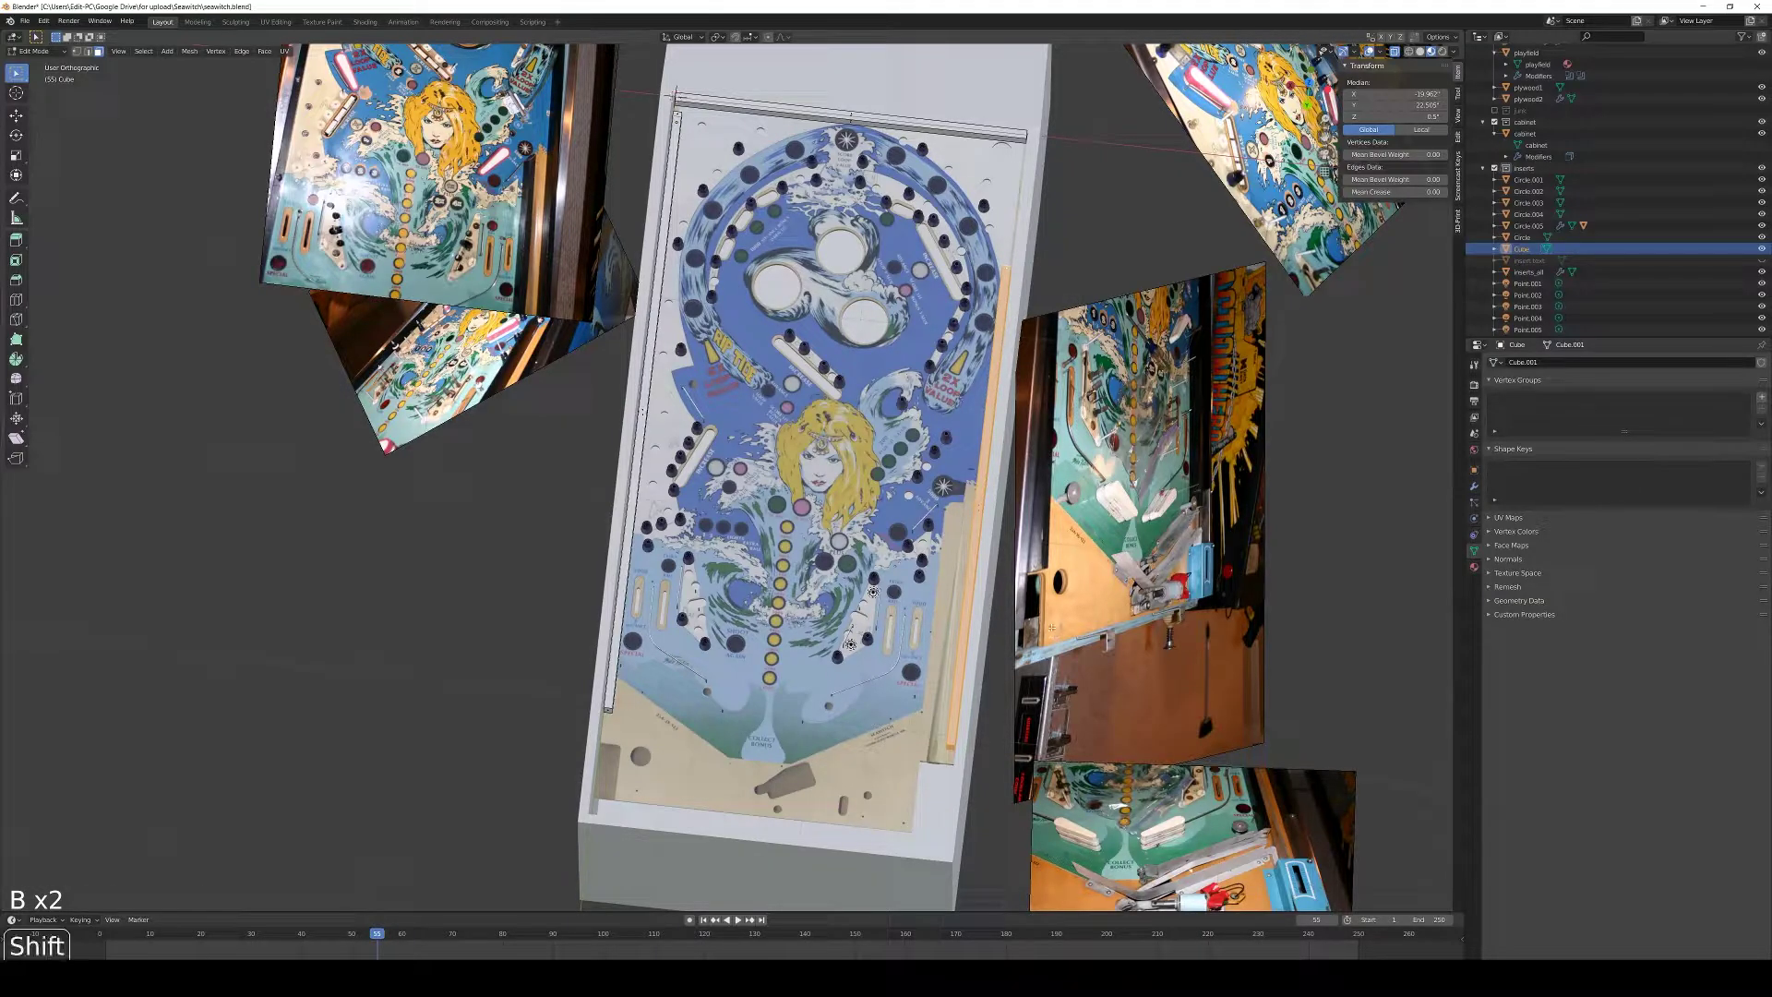
{"action": "key", "text": "shift+d"}
{"action": "key", "text": "g"}
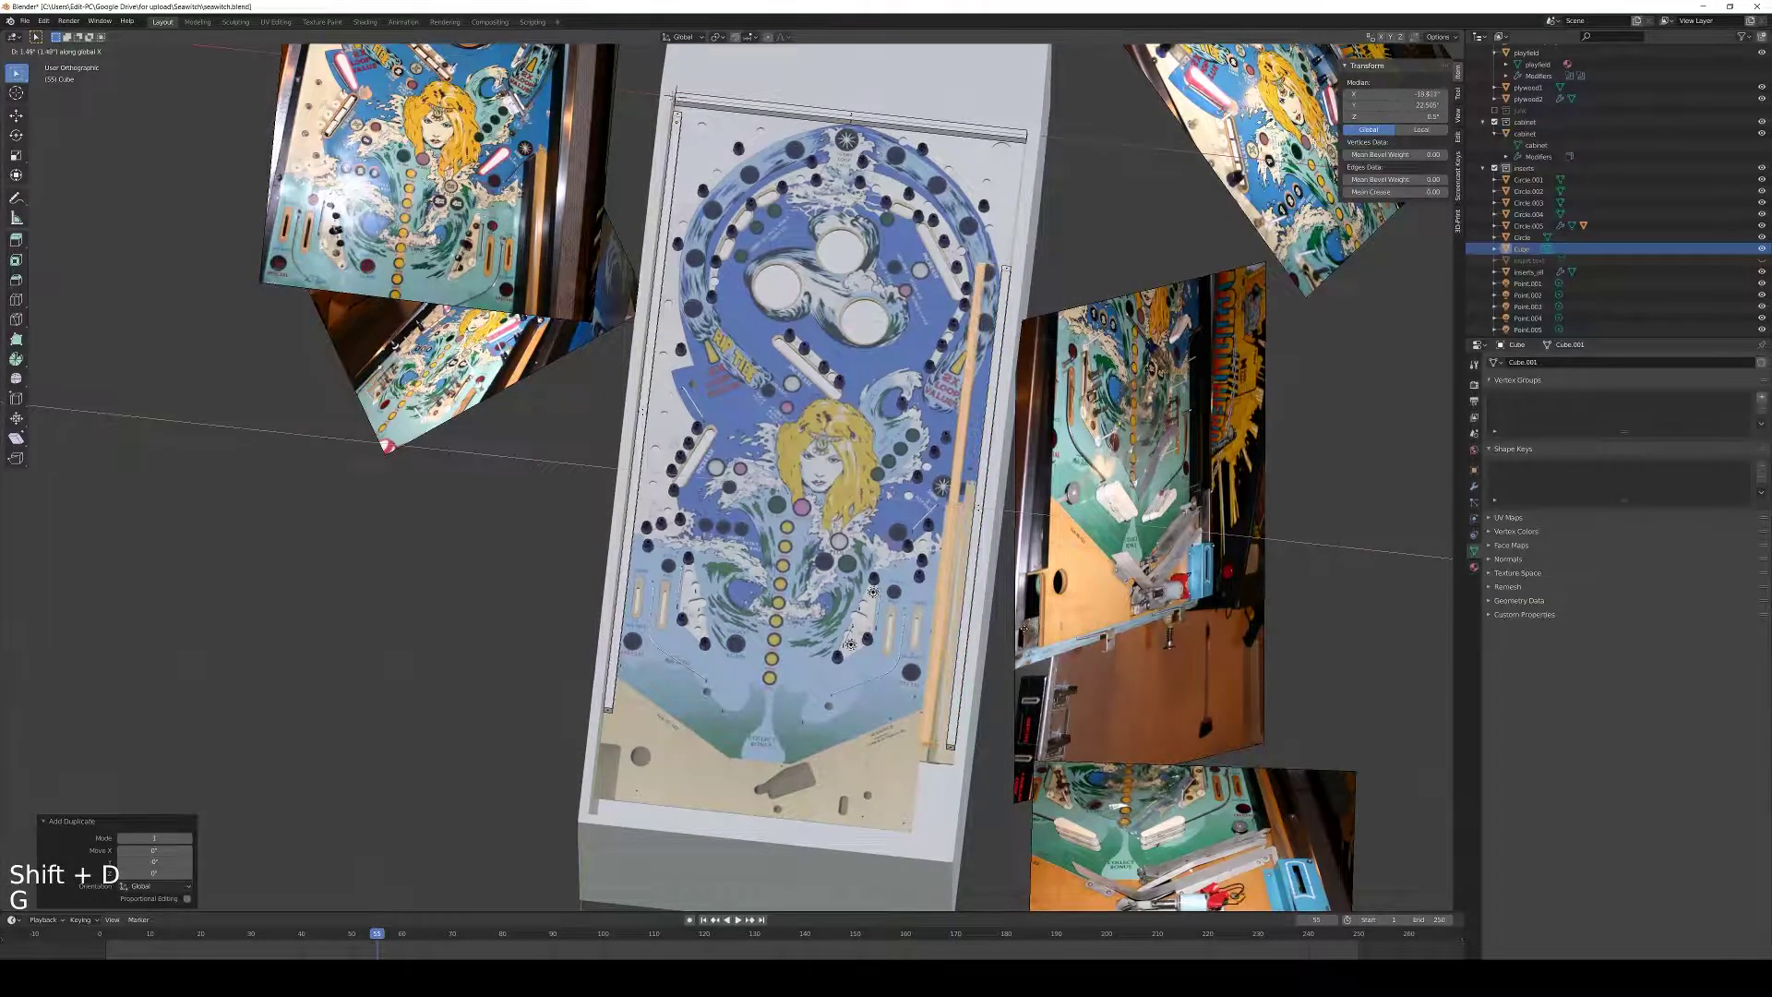
{"action": "key", "text": "Return"}
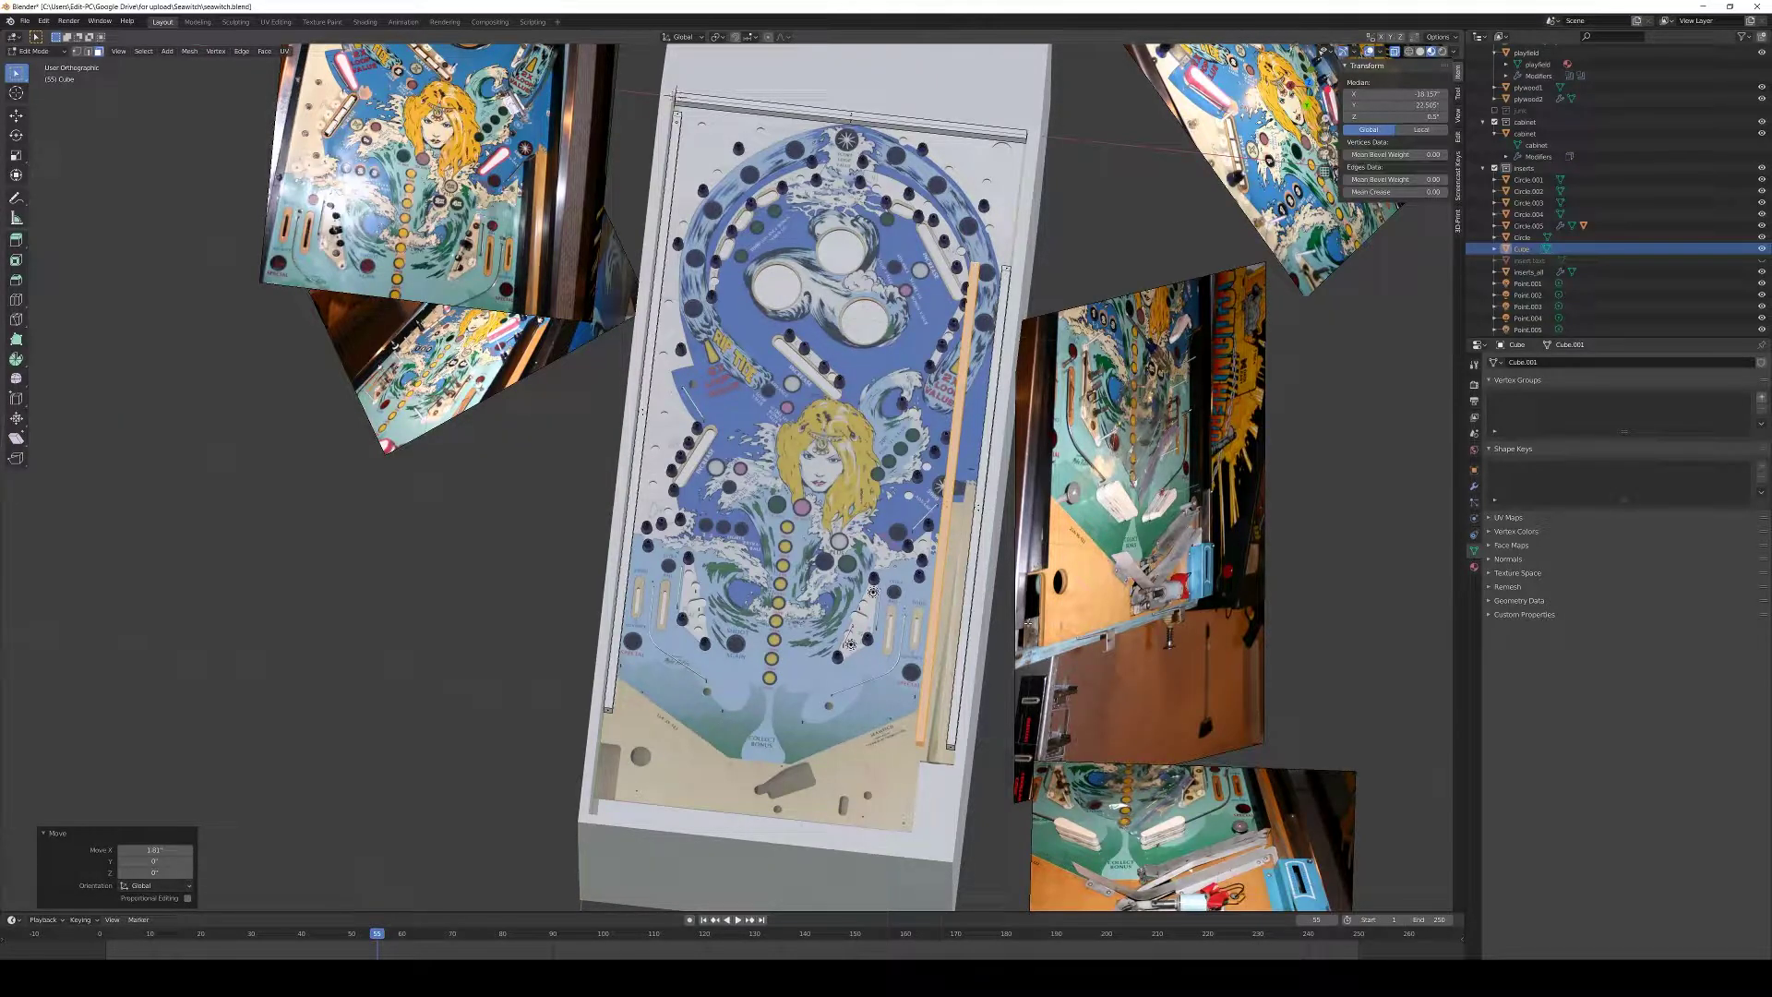
From the top view, move the duplicated rail along X to the playfield-side edge of the shooter lane
{"action": "key", "text": "KP_7"}
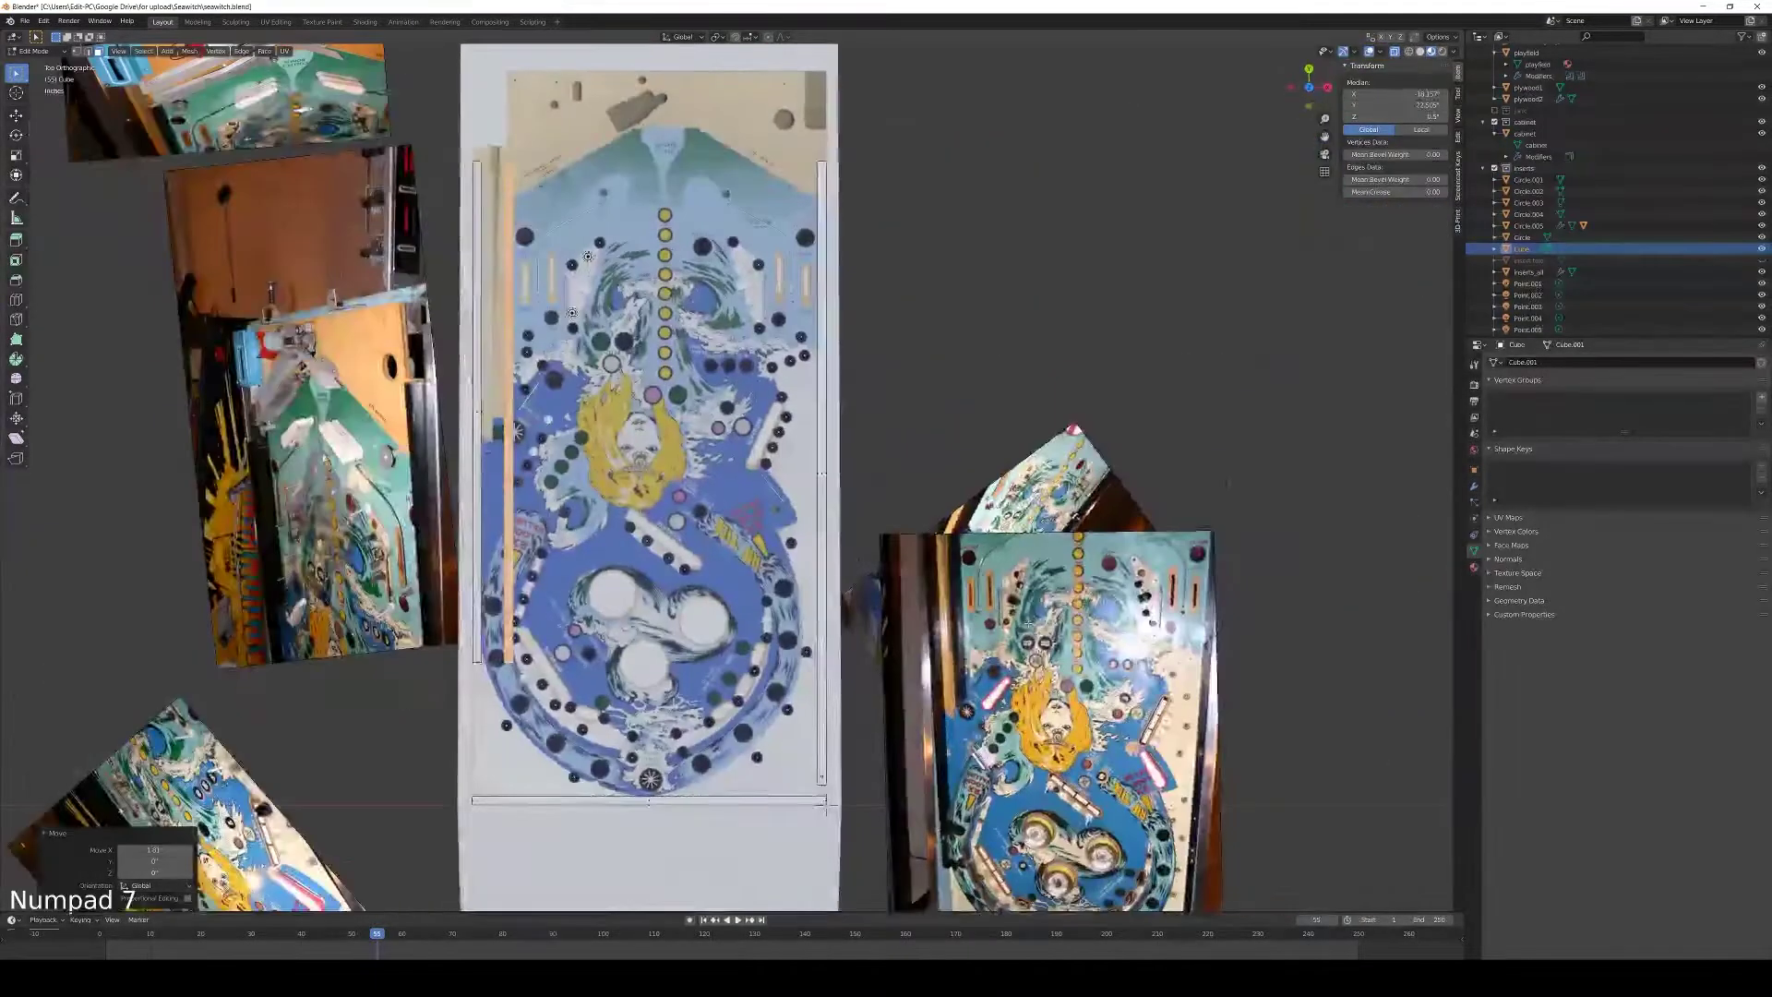
{"action": "middle_click_drag", "start_coordinate": [738, 461], "coordinate": [980, 660], "text": "shift"}
{"action": "scroll", "coordinate": [1110, 667], "scroll_direction": "up", "scroll_amount": 5}
{"action": "scroll", "coordinate": [1079, 830], "scroll_direction": "up", "scroll_amount": 3}
{"action": "scroll", "coordinate": [980, 659], "scroll_direction": "up", "scroll_amount": 2}
{"action": "key", "text": "g"}
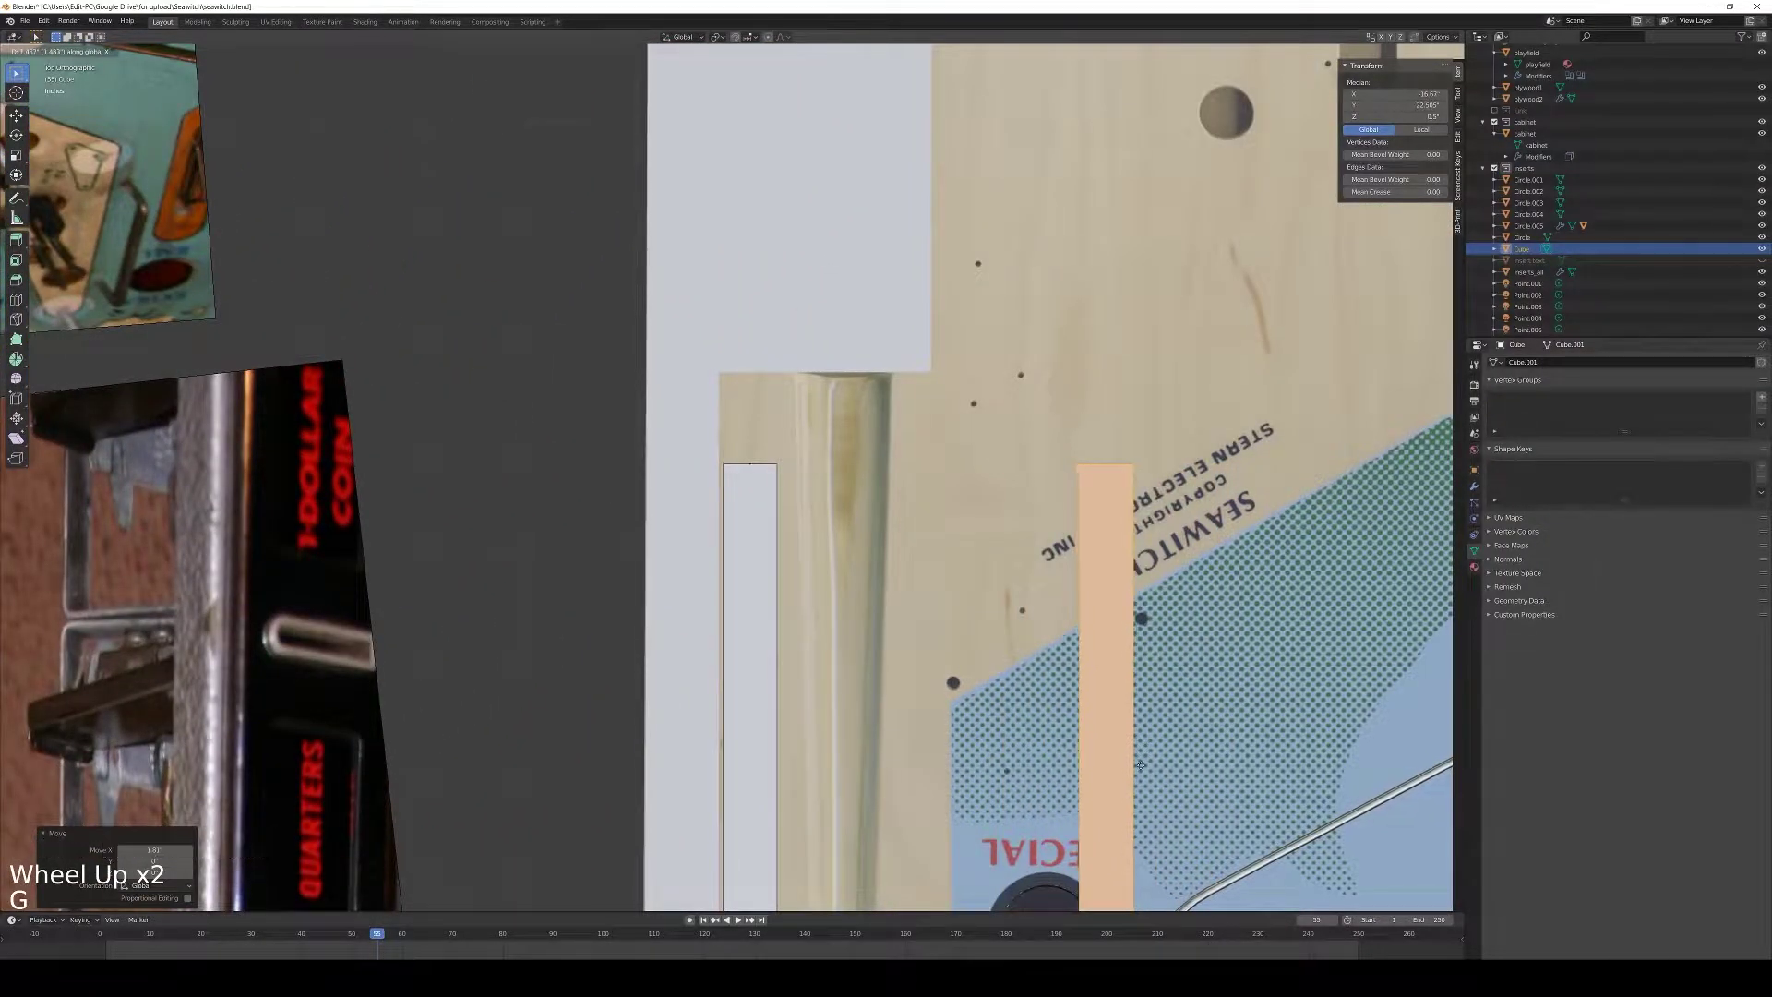
{"action": "left_click", "coordinate": [993, 773]}
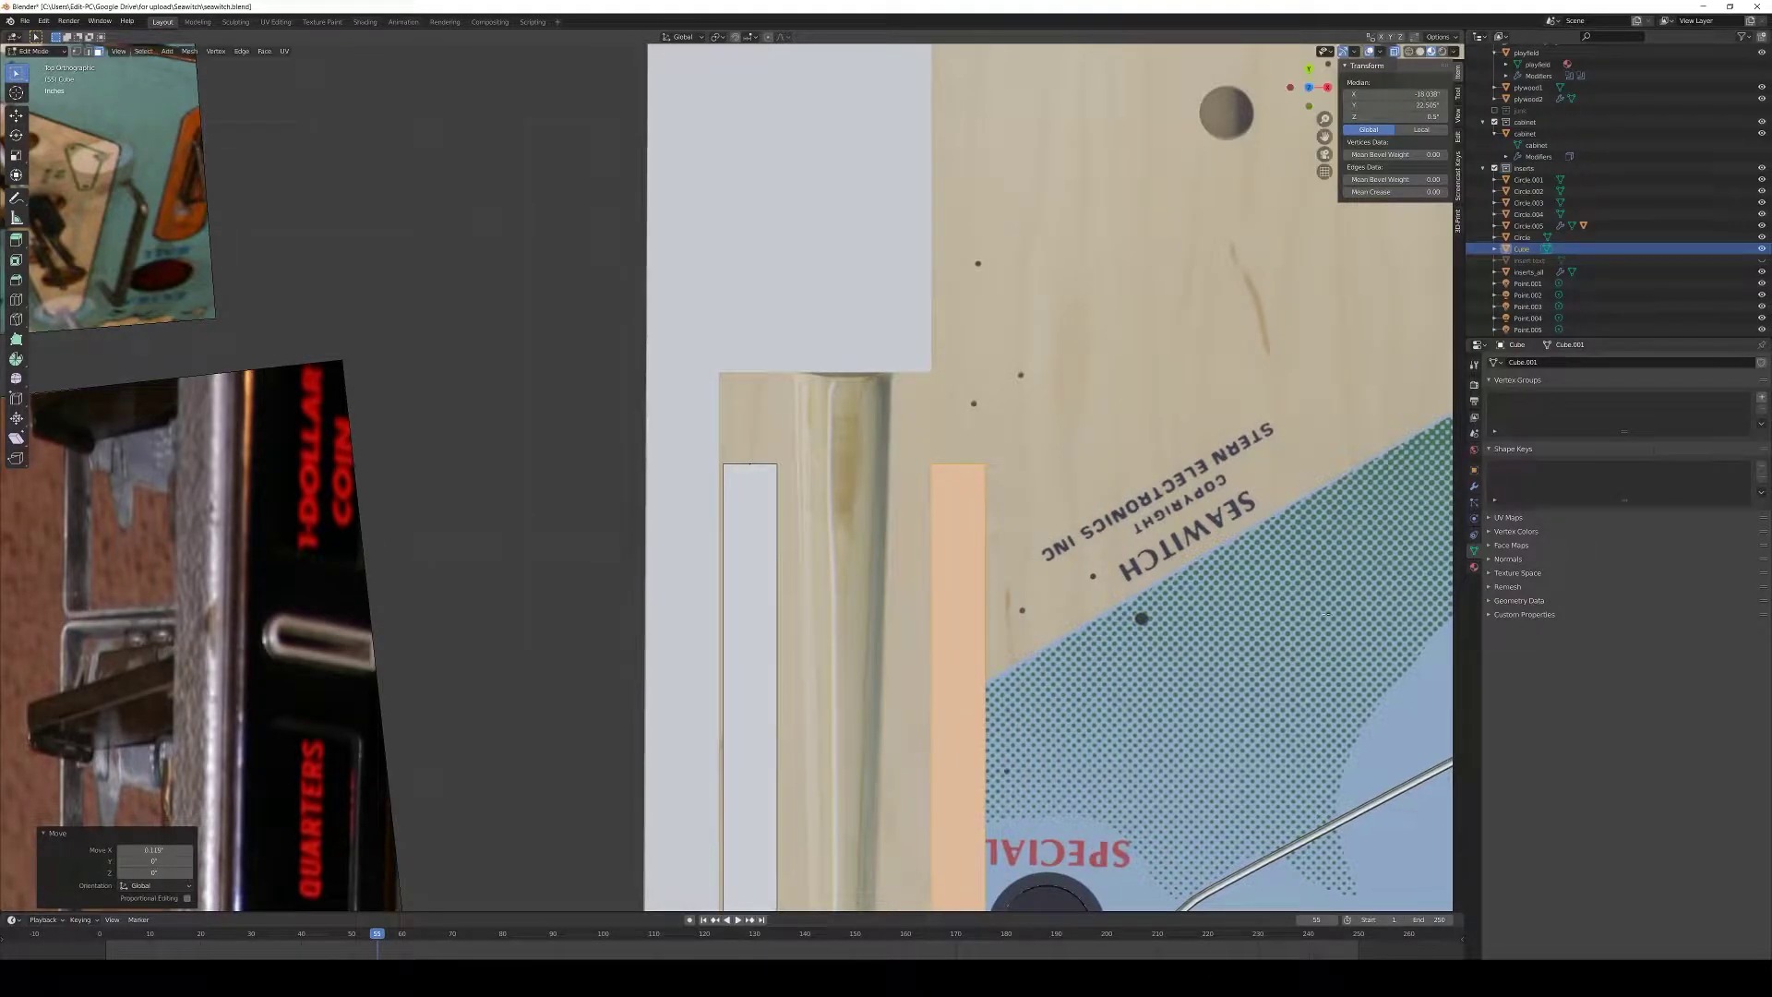
Set the rail object's viewport display to Wire
{"action": "left_click", "coordinate": [1473, 486]}
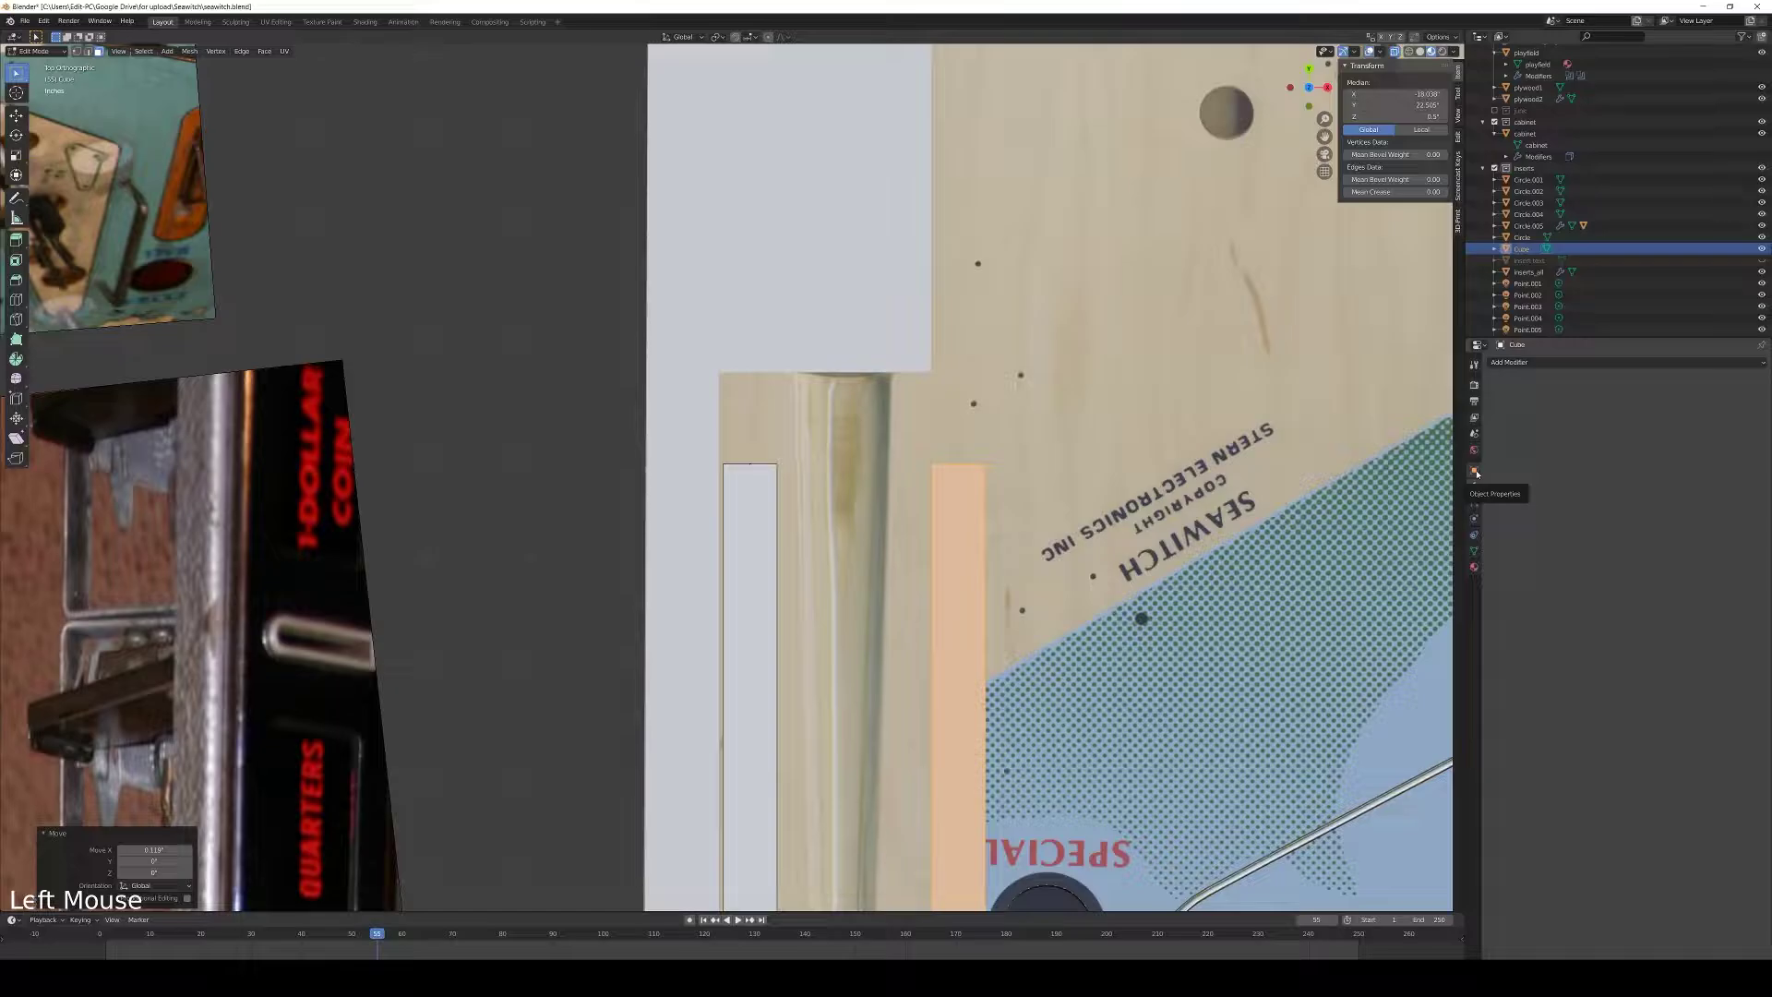
{"action": "left_click", "coordinate": [1474, 472]}
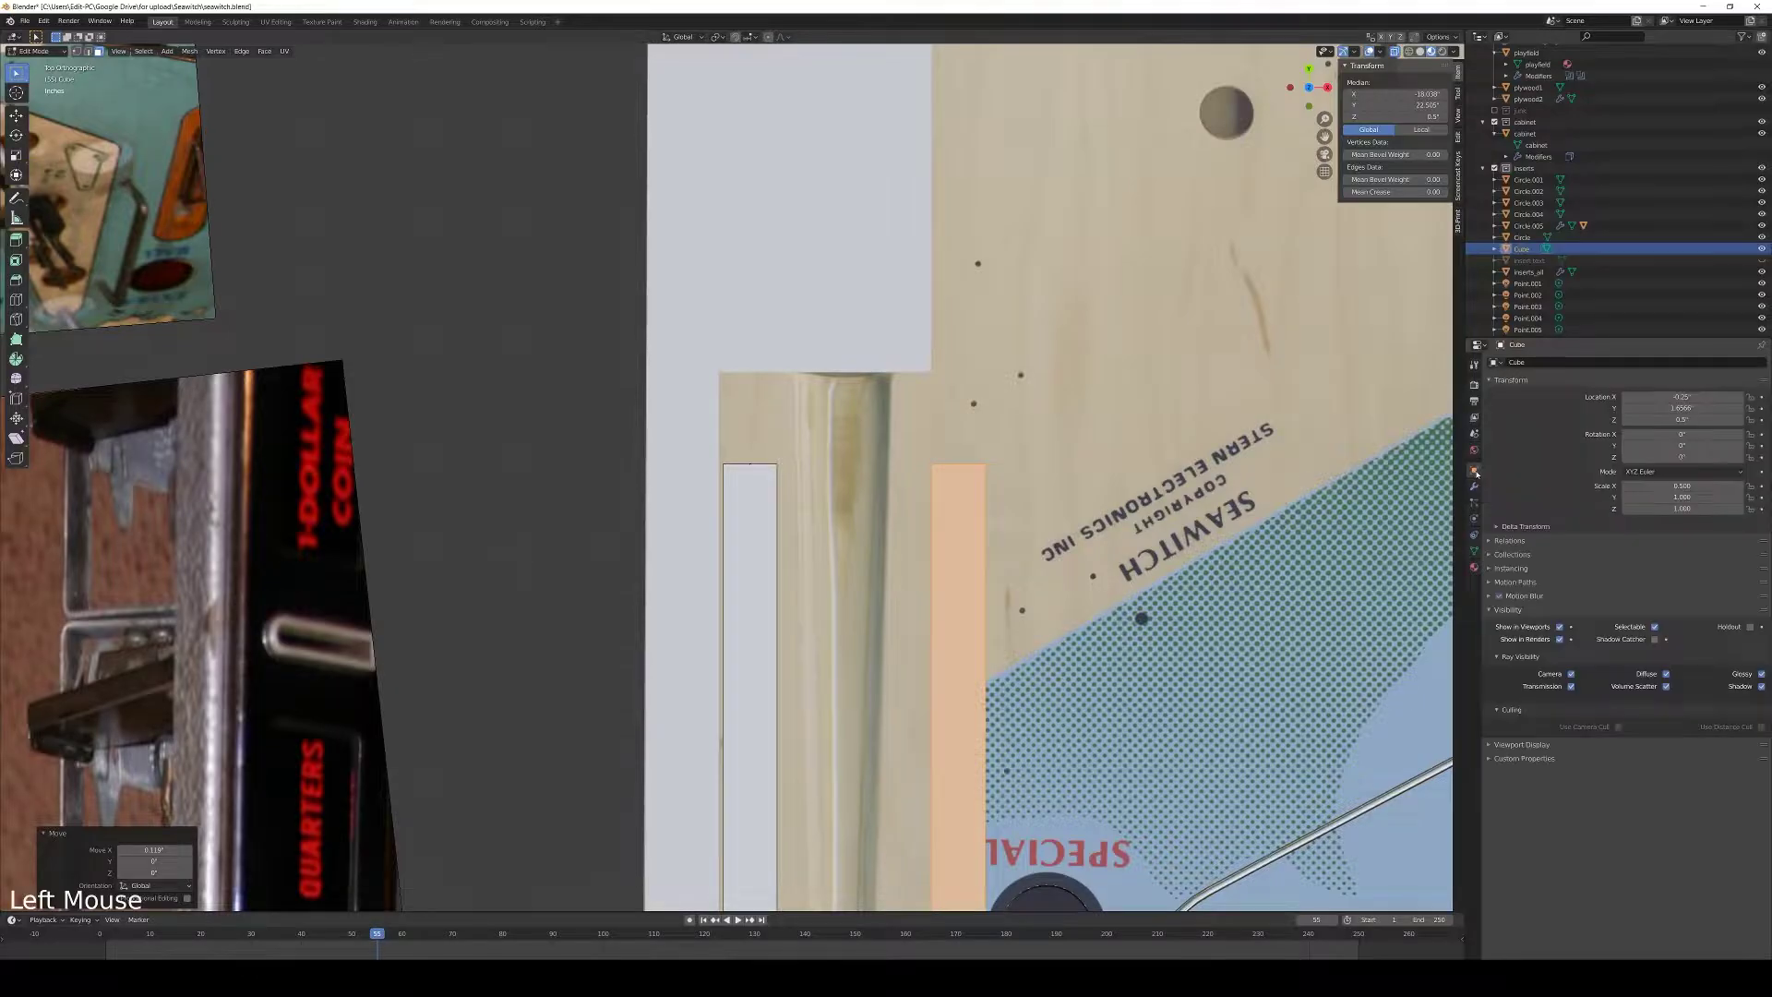
{"action": "left_click", "coordinate": [1490, 746]}
{"action": "left_click", "coordinate": [1581, 788]}
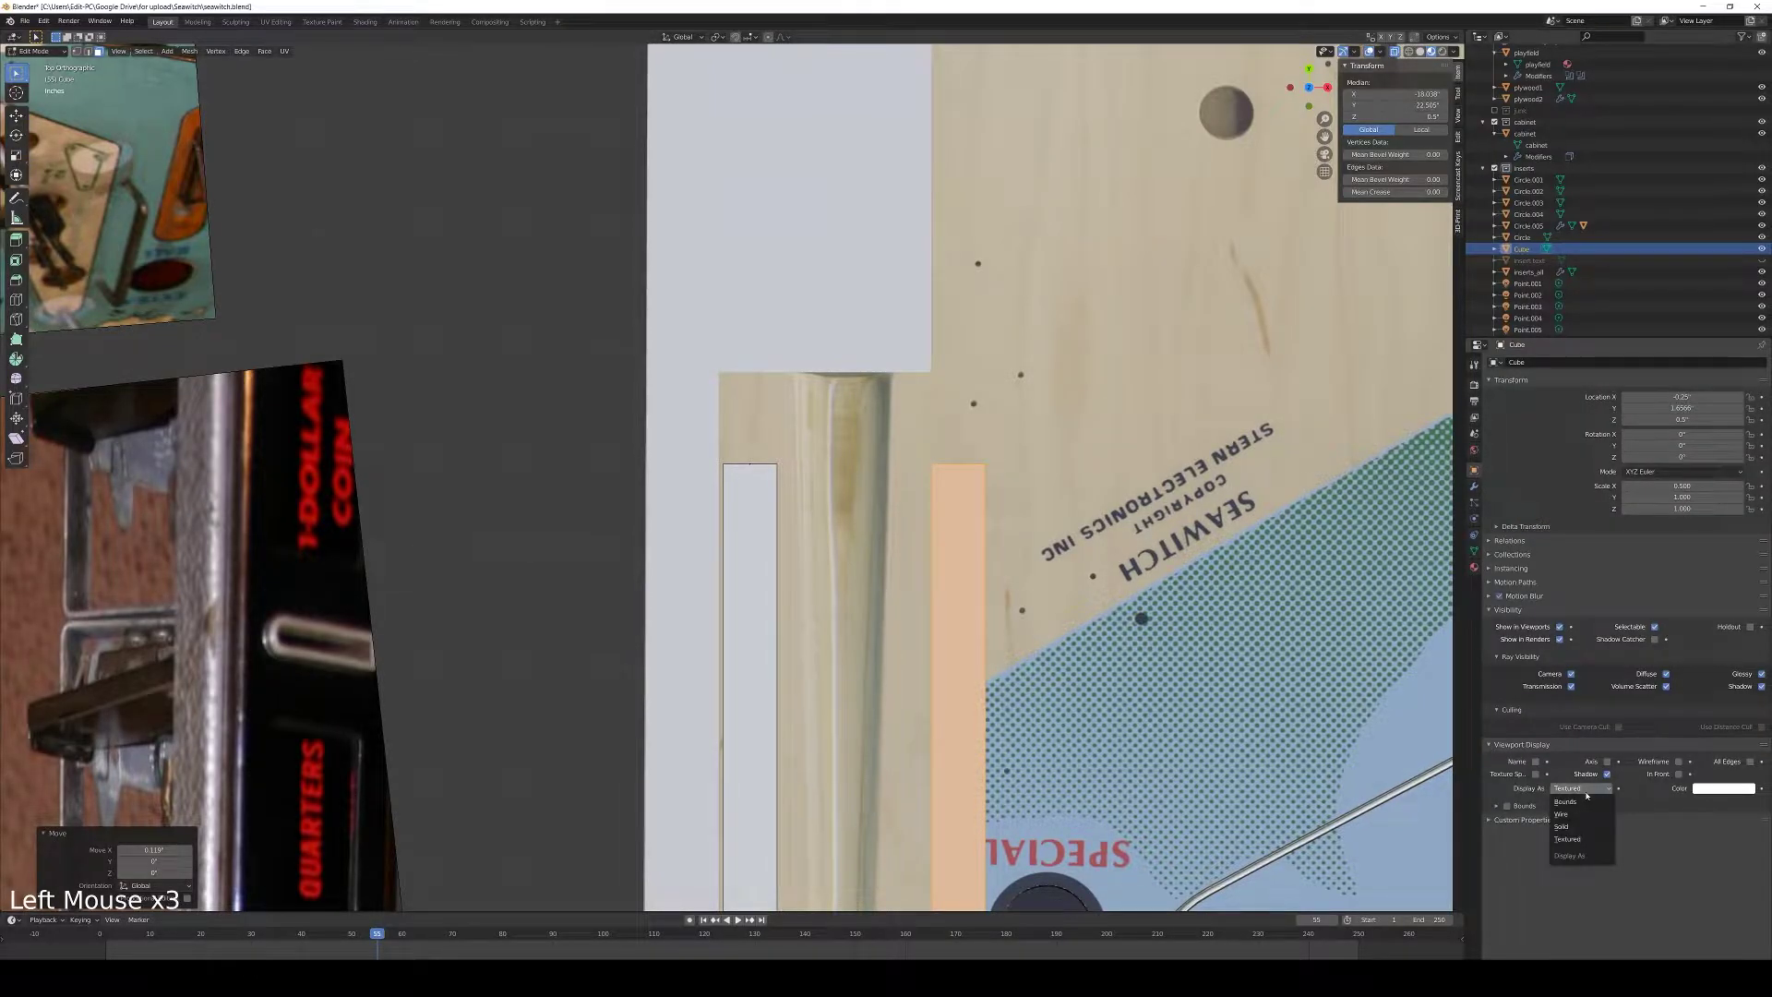
{"action": "left_click", "coordinate": [1561, 814]}
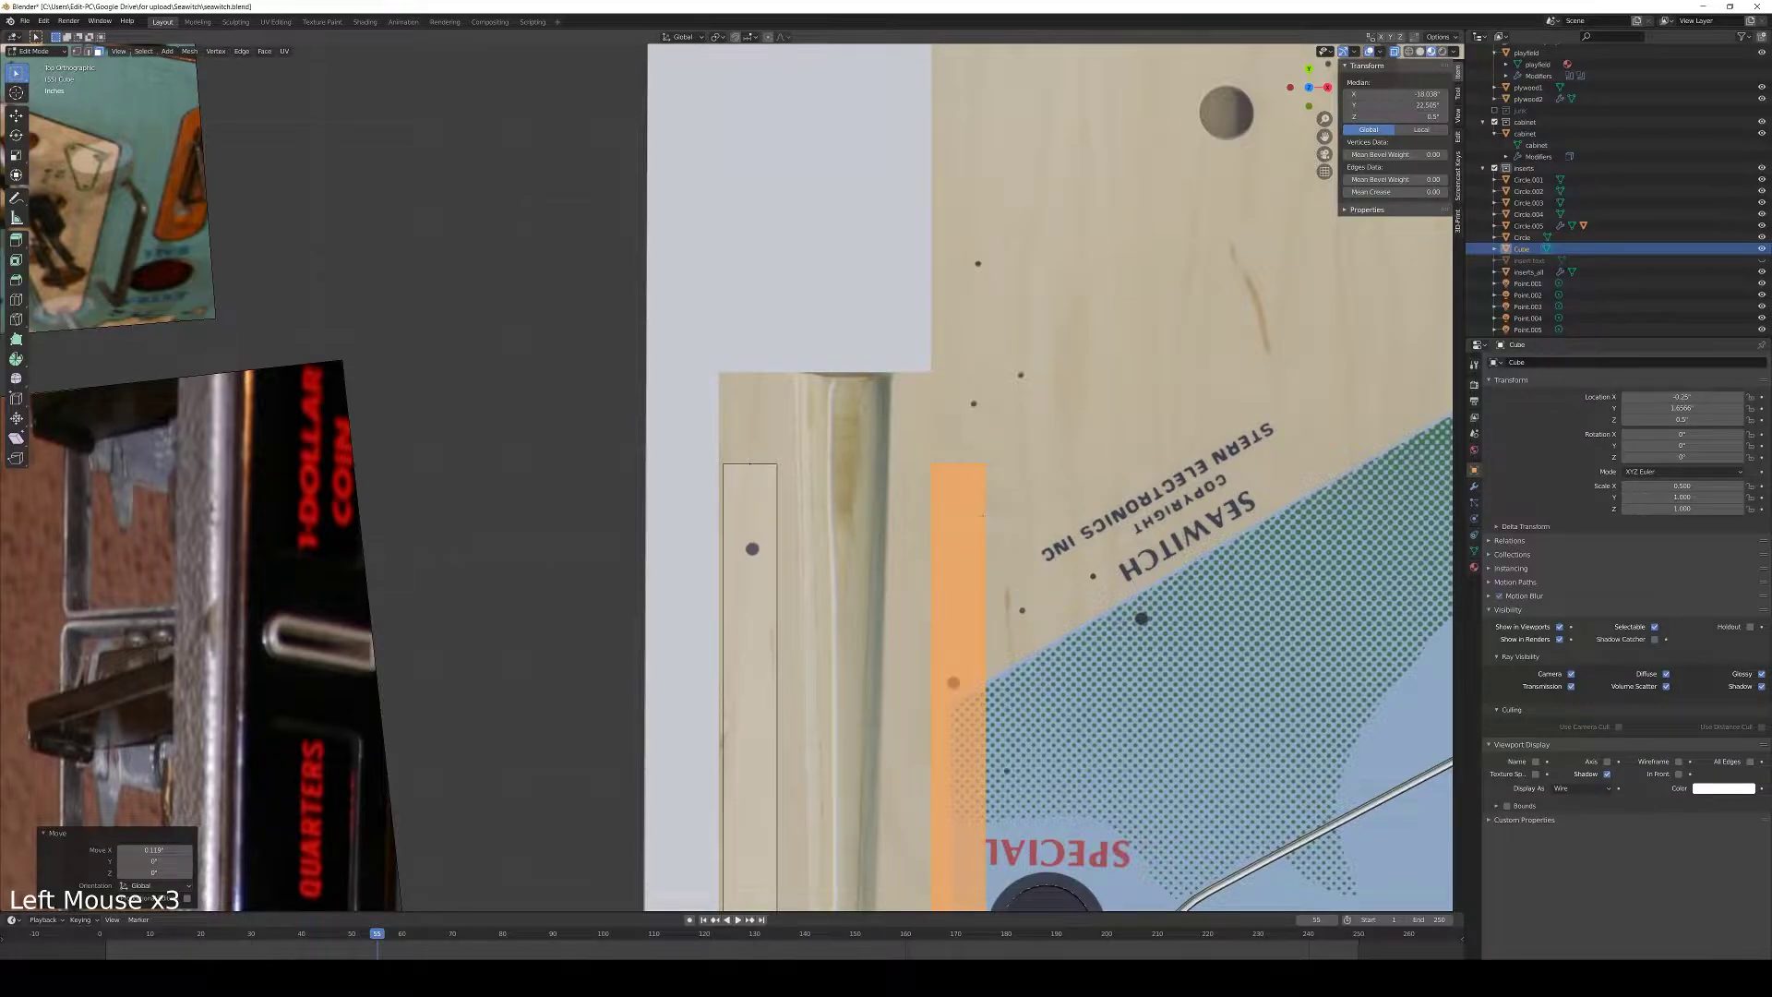
Fine-tune the lane divider along X against the screw holes in the playfield artwork
{"action": "key", "text": "g"}
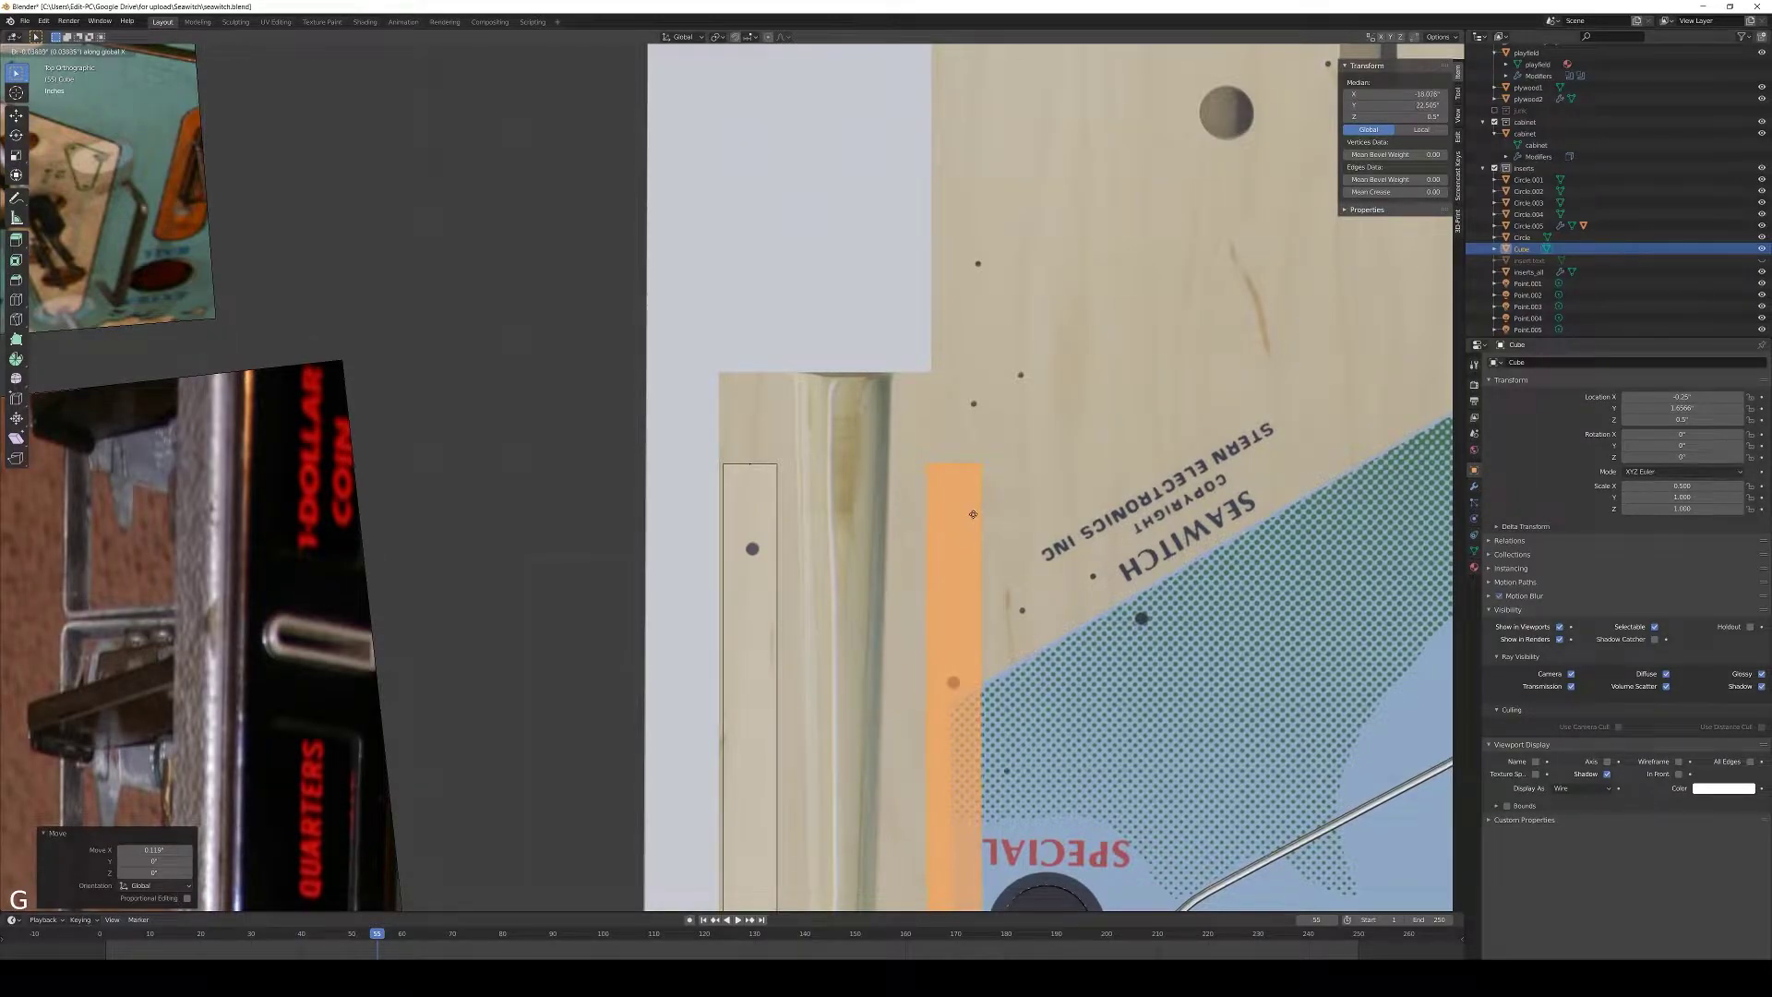
{"action": "left_click", "coordinate": [971, 514]}
{"action": "middle_click_drag", "start_coordinate": [970, 514], "coordinate": [1061, 107], "text": "shift"}
{"action": "middle_click_drag", "start_coordinate": [1140, 645], "coordinate": [1168, 171], "text": "shift"}
{"action": "middle_click_drag", "start_coordinate": [1144, 627], "coordinate": [1158, 221], "text": "shift"}
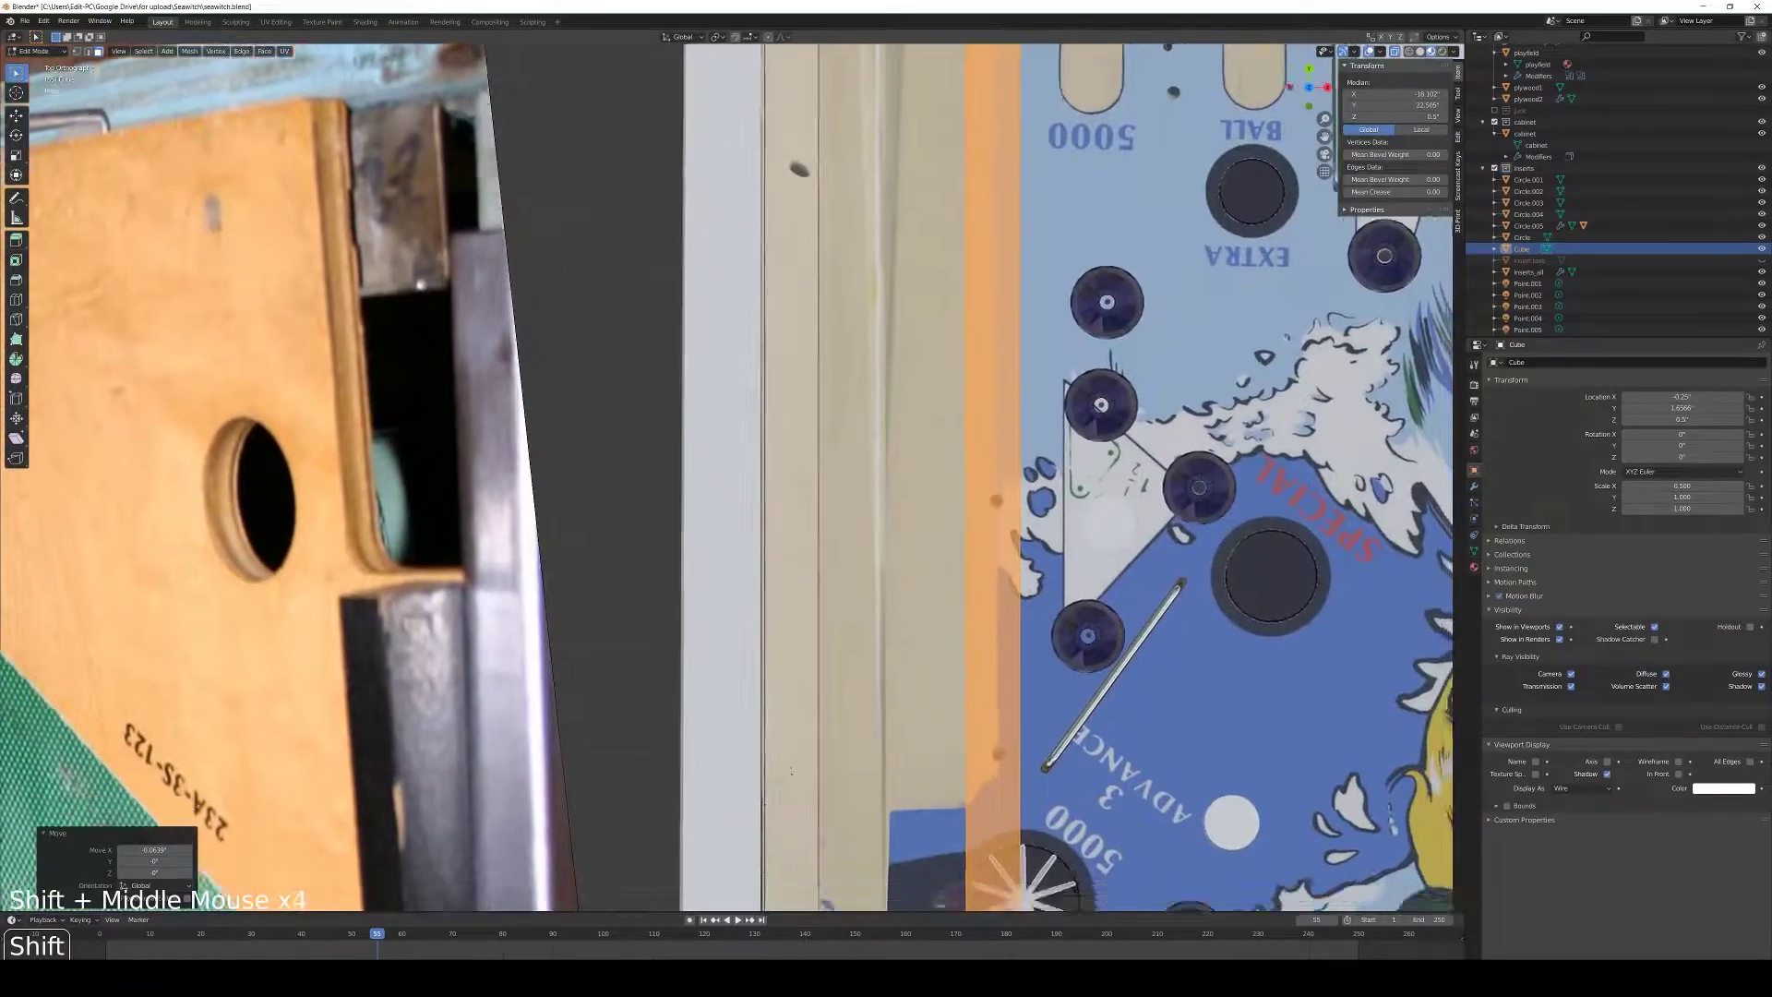
{"action": "middle_click_drag", "start_coordinate": [1116, 499], "coordinate": [1119, 315], "text": "shift"}
{"action": "key", "text": "g"}
{"action": "key", "text": "x"}
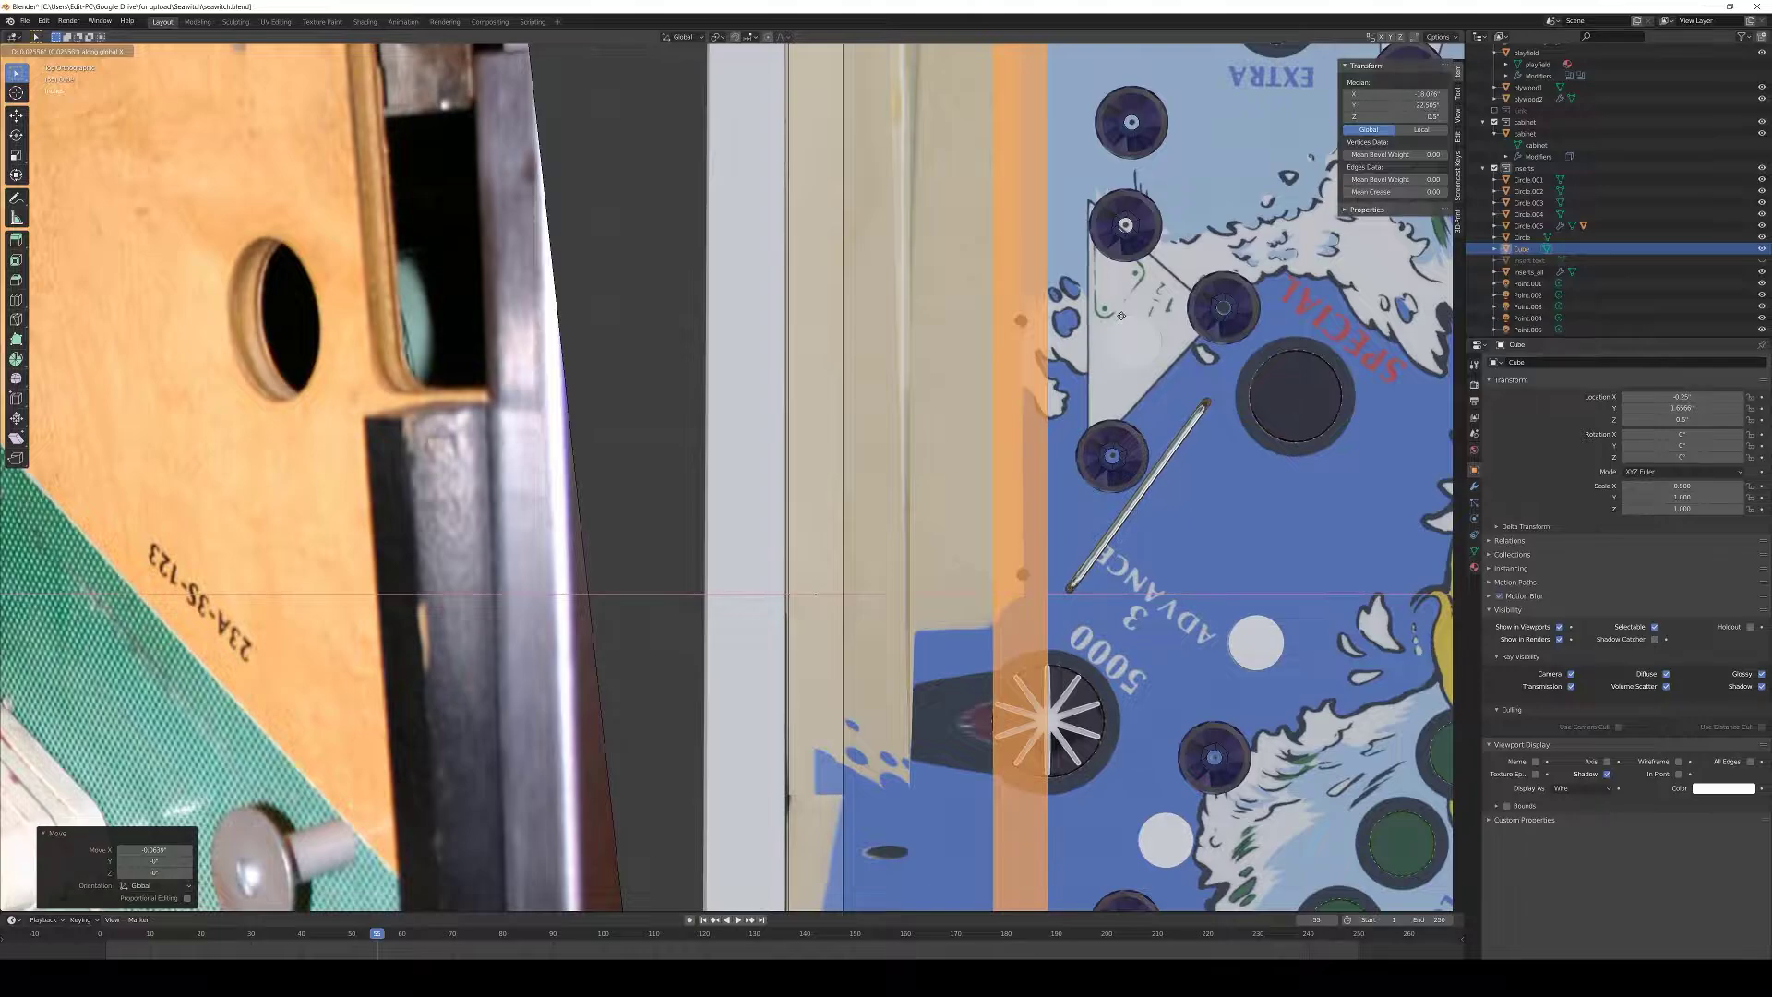
{"action": "left_click", "coordinate": [1121, 316]}
Shorten the lane divider by moving its rear end along Y to just before the 5000 star rollover
{"action": "middle_click_drag", "start_coordinate": [1041, 833], "coordinate": [1095, 36], "text": "shift"}
{"action": "scroll", "coordinate": [1021, 474], "scroll_direction": "down", "scroll_amount": 4}
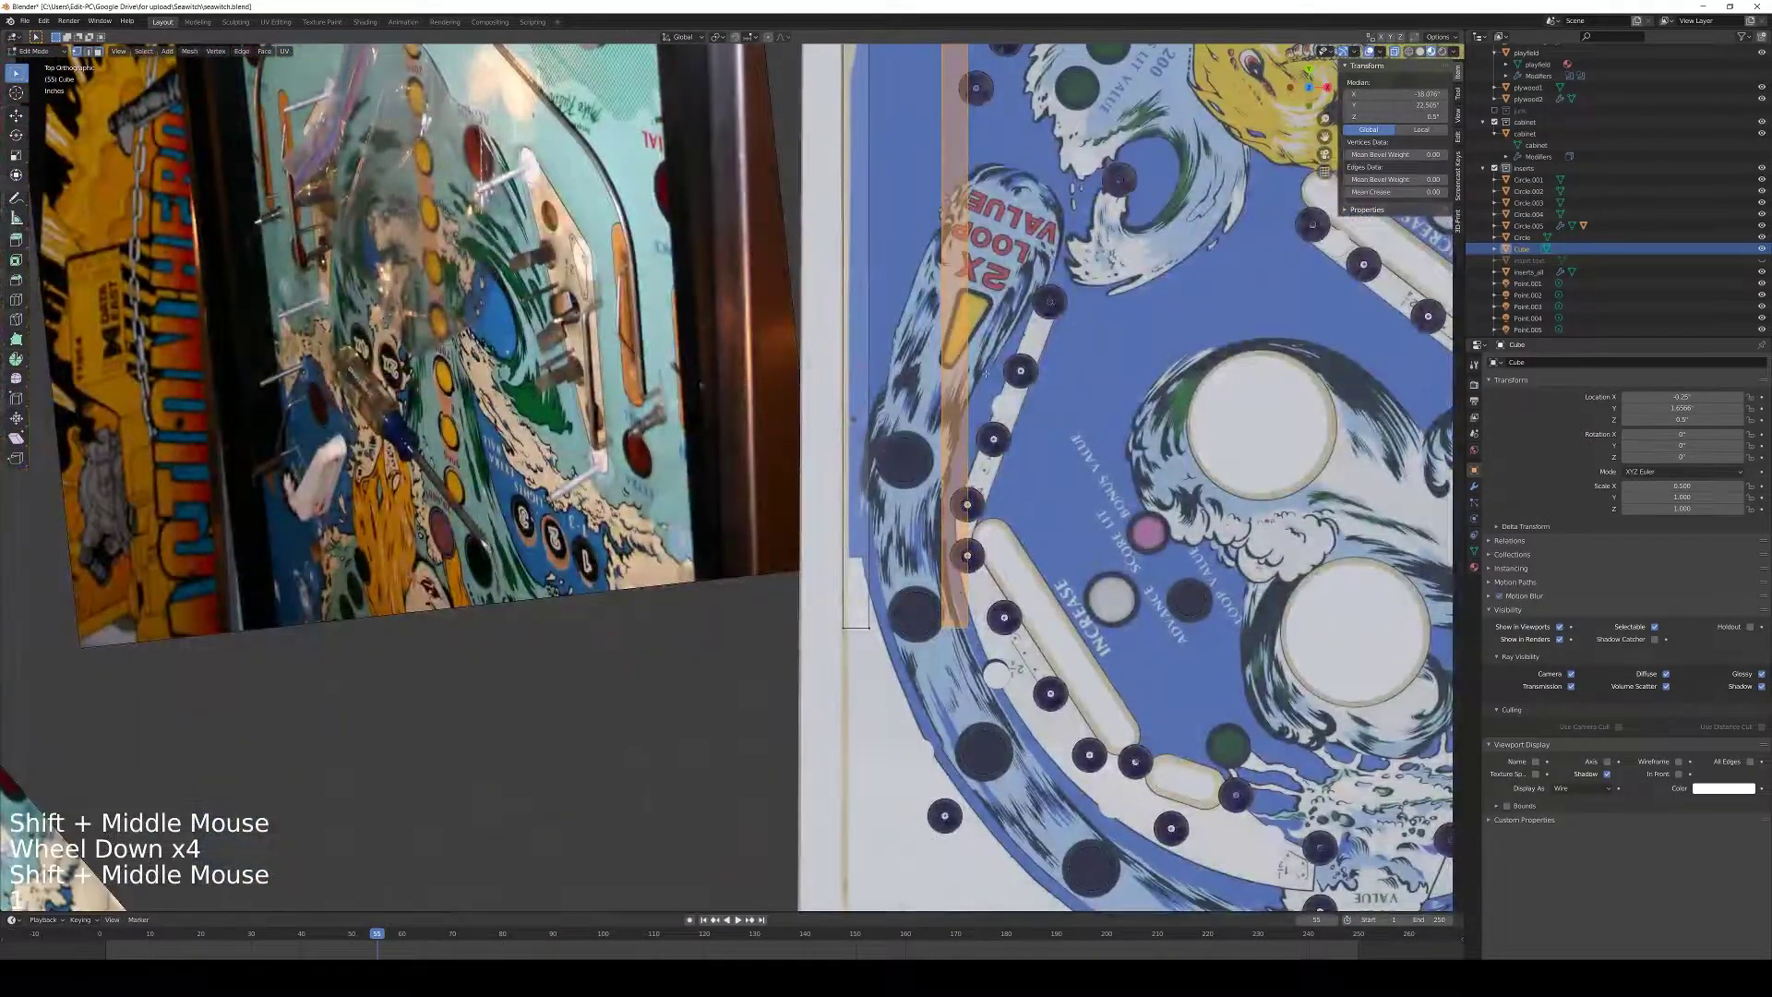
{"action": "left_click", "coordinate": [913, 567]}
{"action": "key", "text": "b"}
{"action": "left_click_drag", "start_coordinate": [913, 598], "coordinate": [1052, 690]}
{"action": "key", "text": "g"}
{"action": "key", "text": "y"}
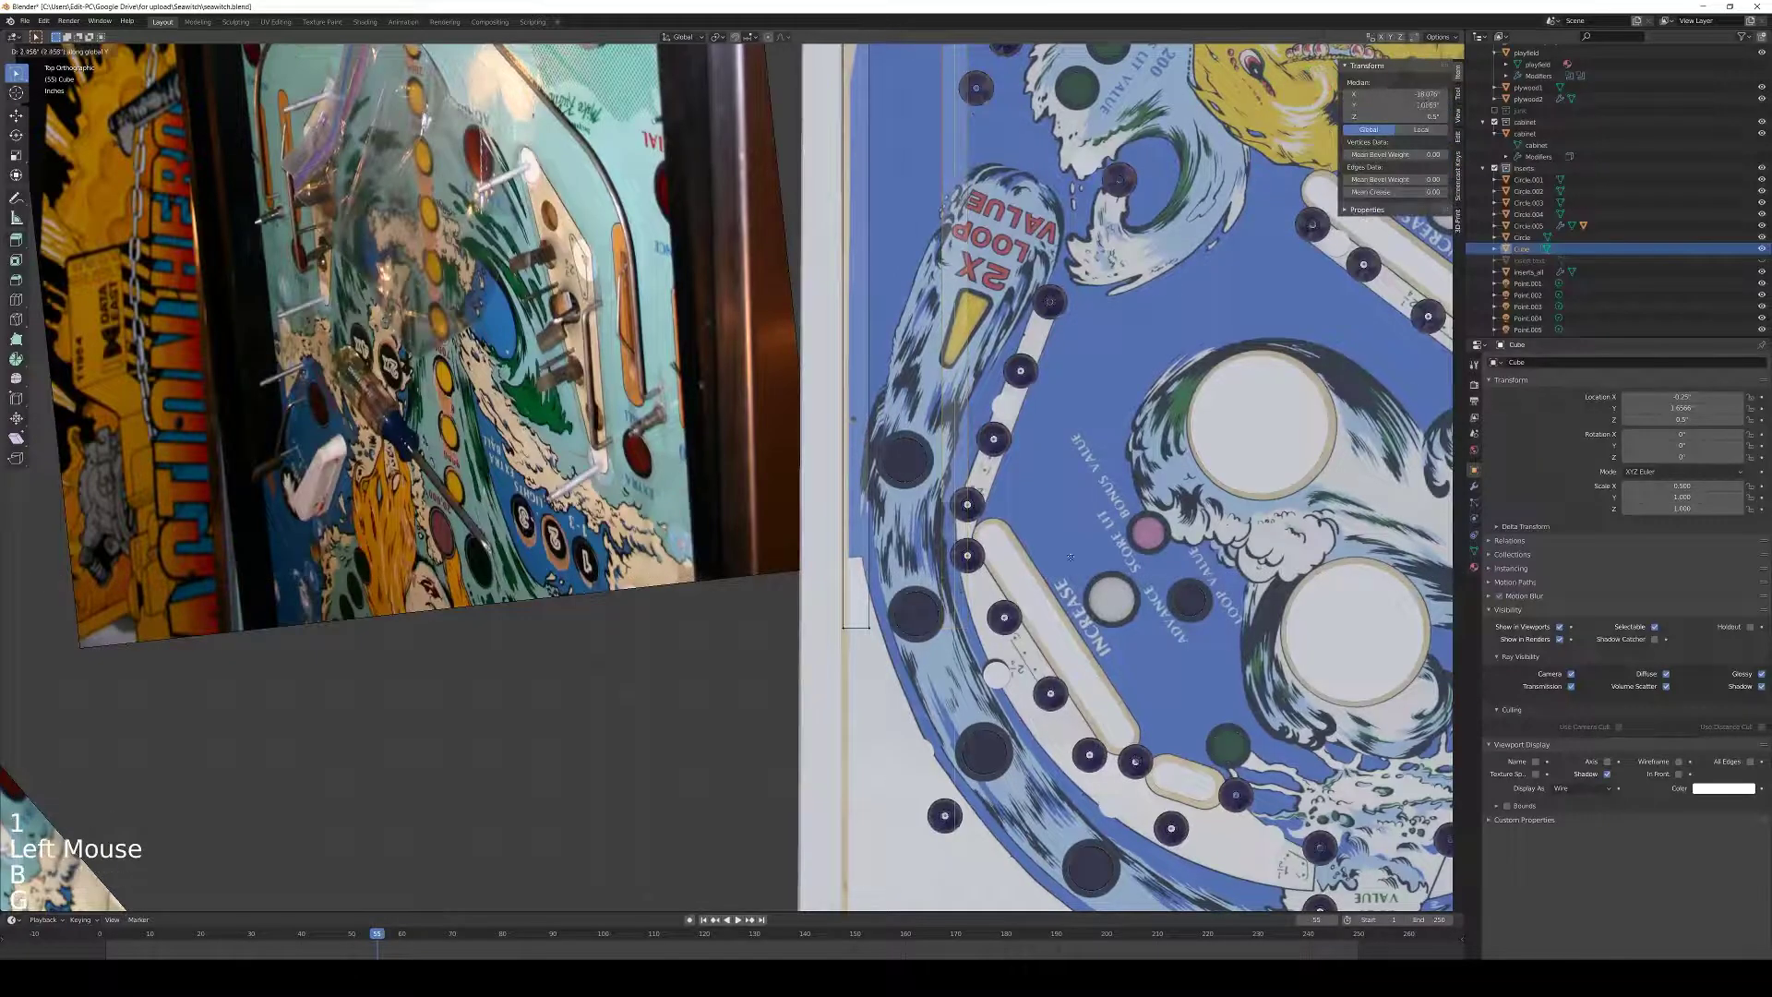
{"action": "left_click", "coordinate": [973, 111]}
{"action": "middle_click_drag", "start_coordinate": [972, 111], "coordinate": [960, 485], "text": "shift"}
{"action": "key", "text": "g"}
{"action": "key", "text": "y"}
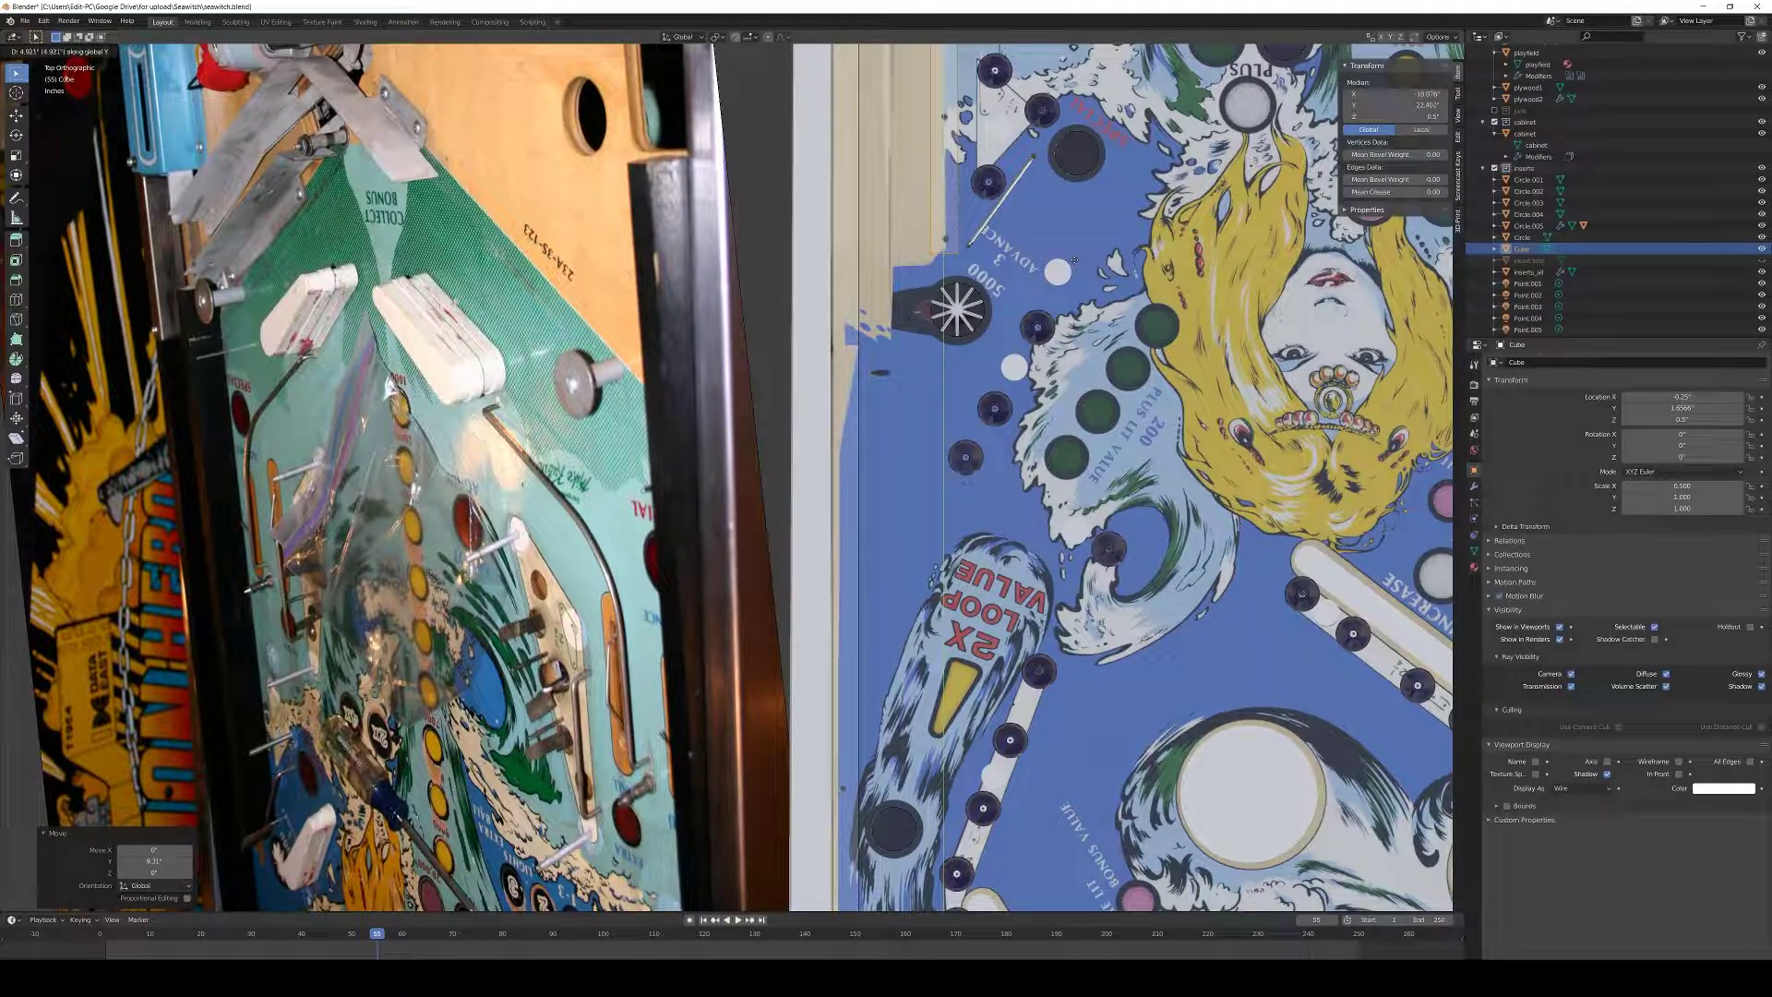
{"action": "left_click", "coordinate": [1074, 261]}
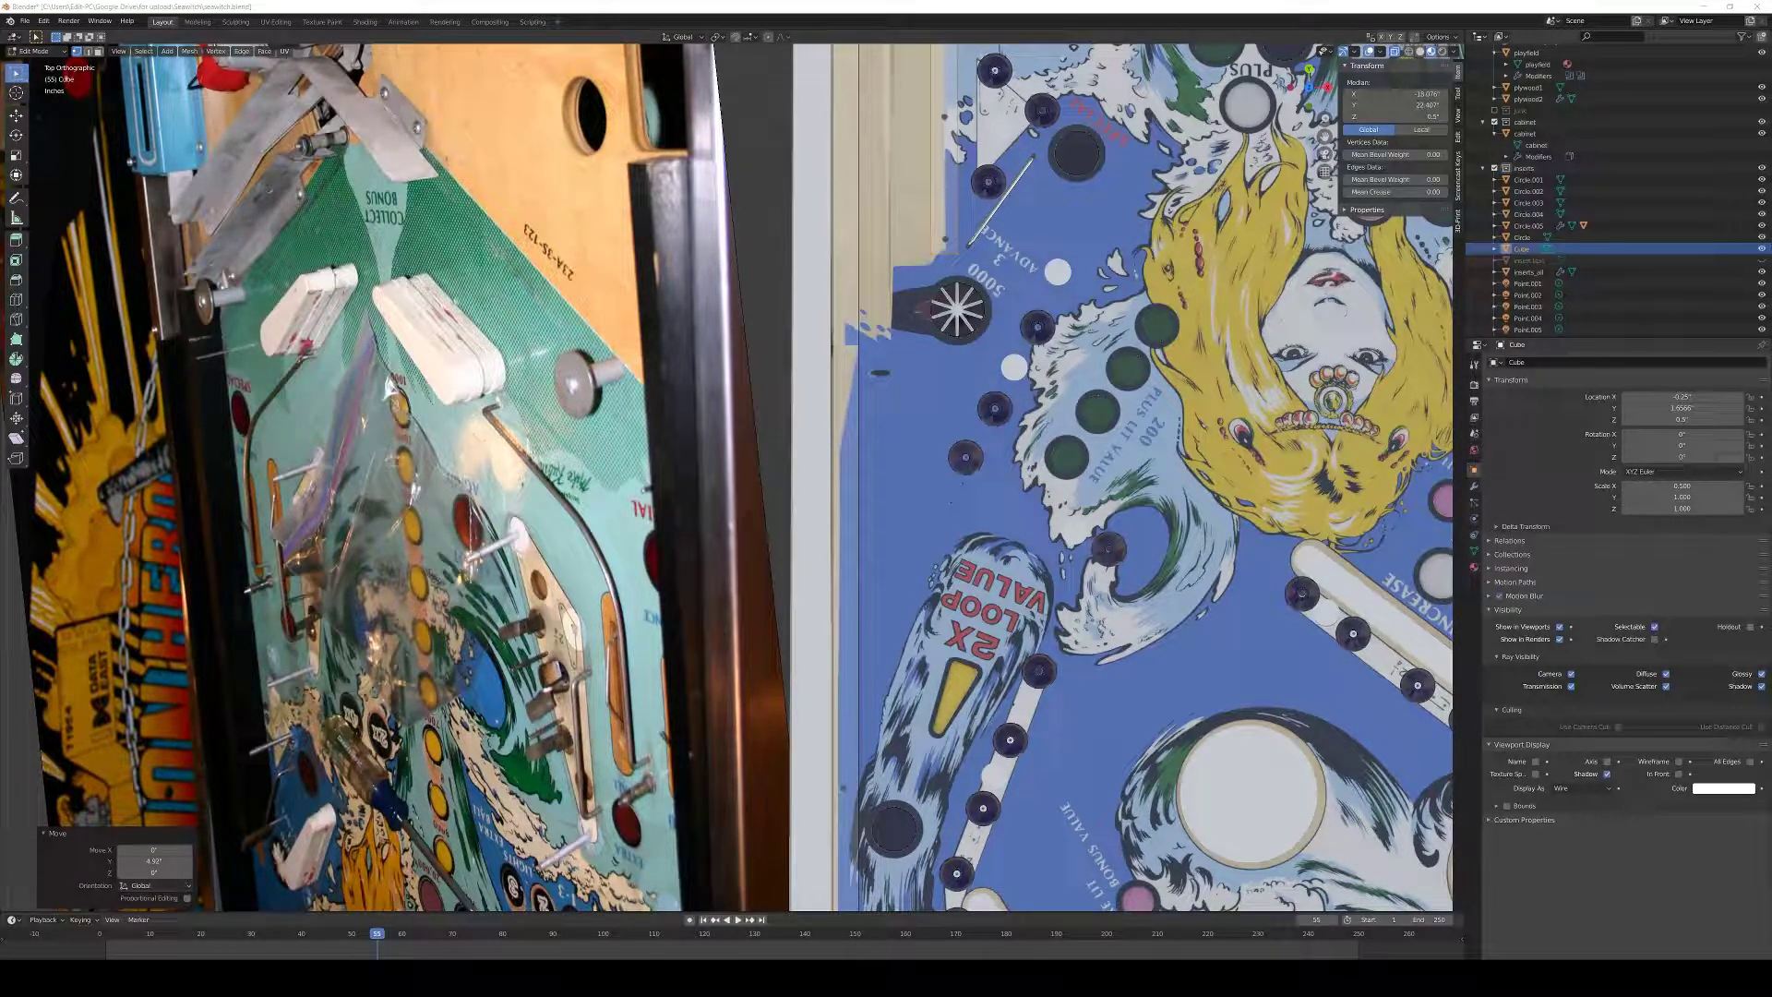
Slant the divider's rear end by moving its shooter-lane-side edge along Y
{"action": "middle_click_drag", "start_coordinate": [738, 461], "coordinate": [831, 424]}
{"action": "key", "text": "KP_7"}
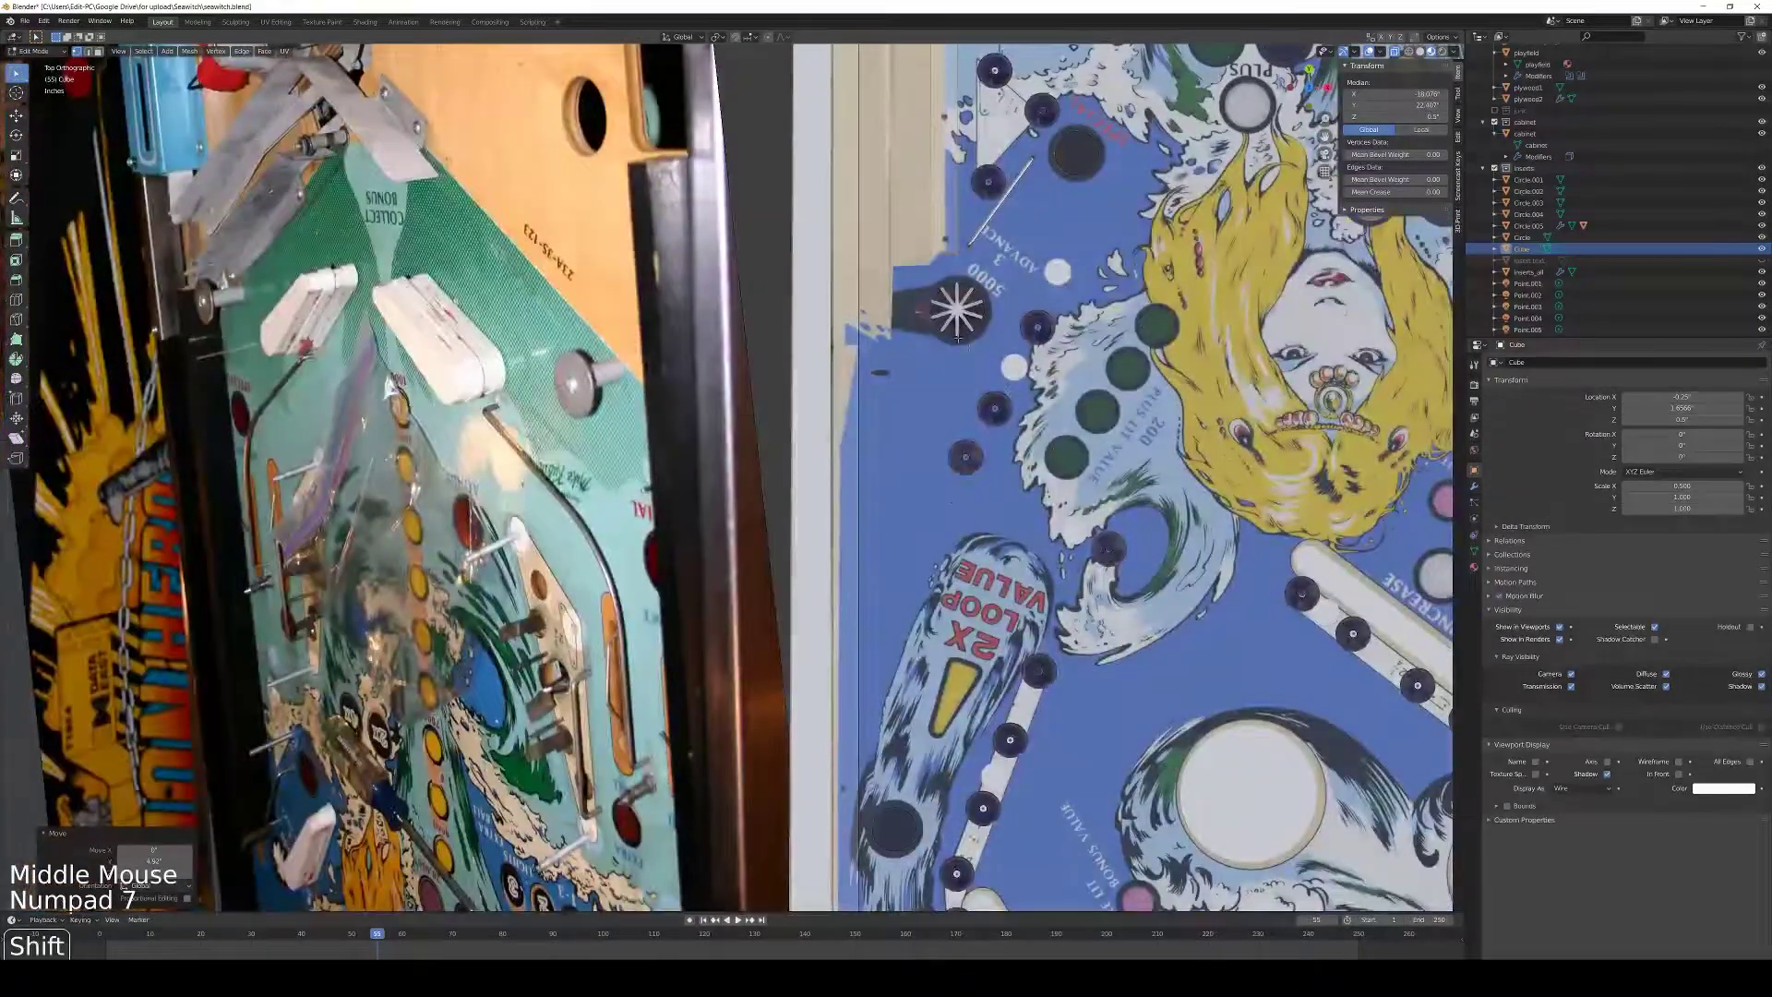
{"action": "middle_click_drag", "start_coordinate": [1107, 480], "coordinate": [912, 595], "text": "shift"}
{"action": "scroll", "coordinate": [1153, 580], "scroll_direction": "up", "scroll_amount": 3}
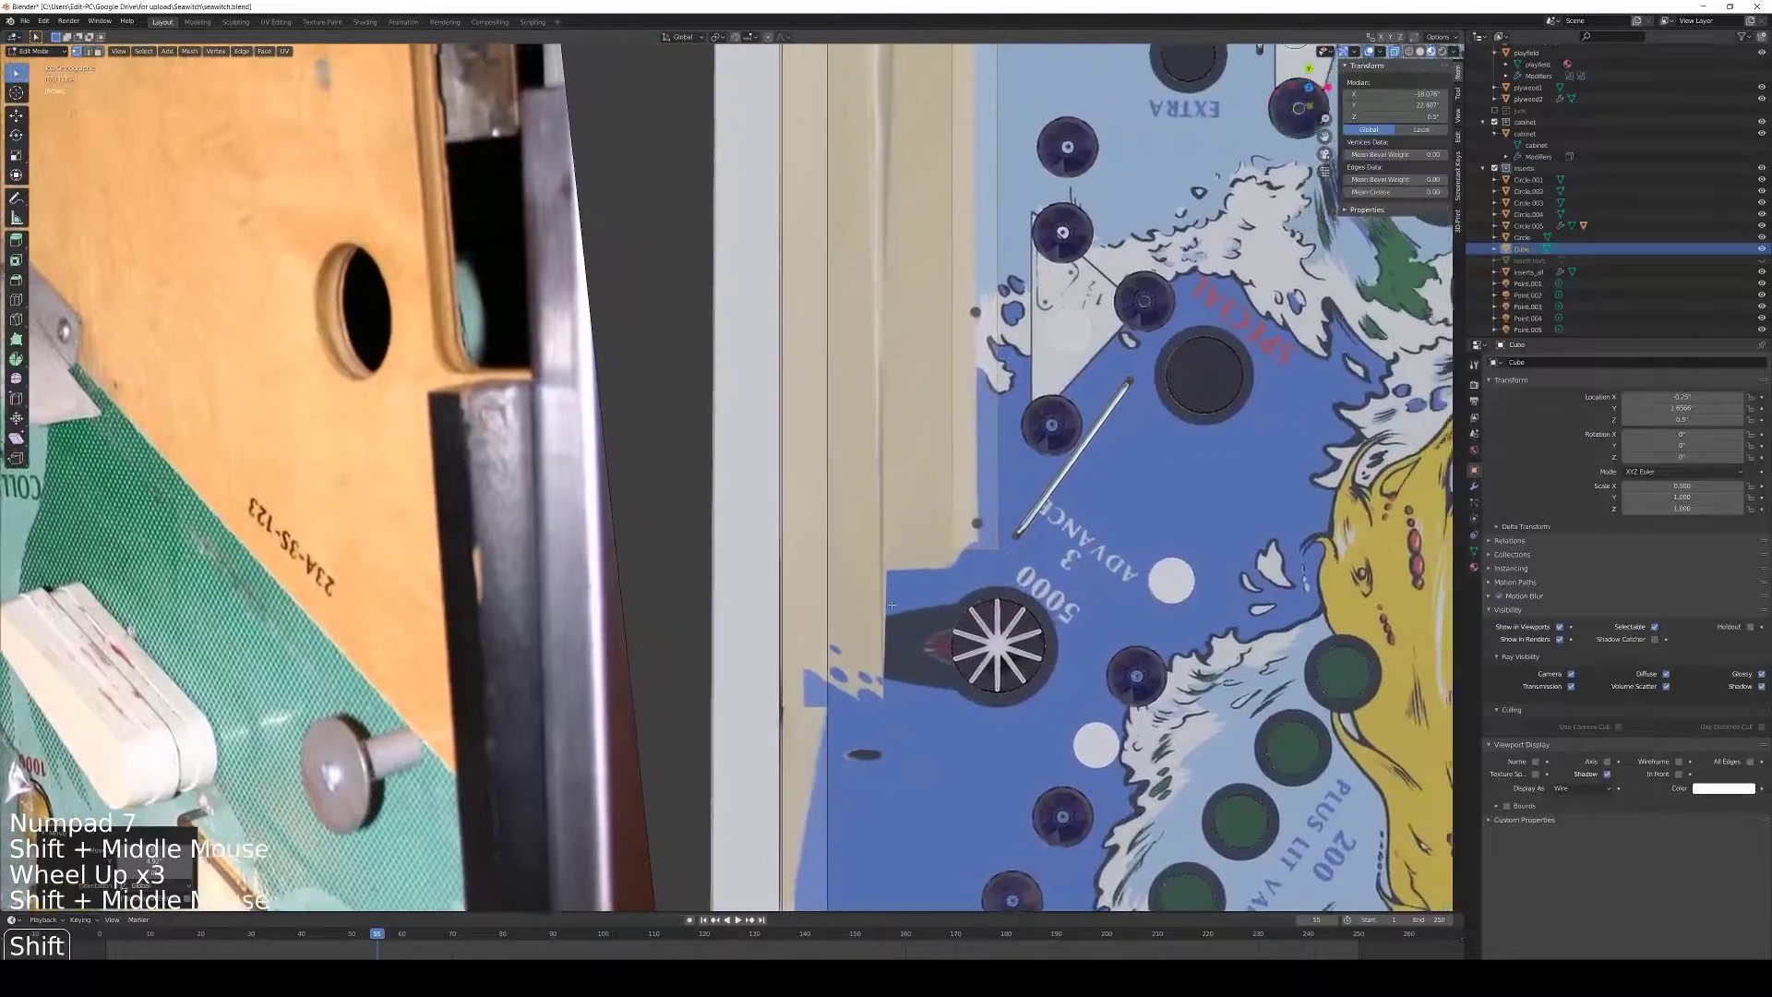
{"action": "left_click", "coordinate": [951, 544]}
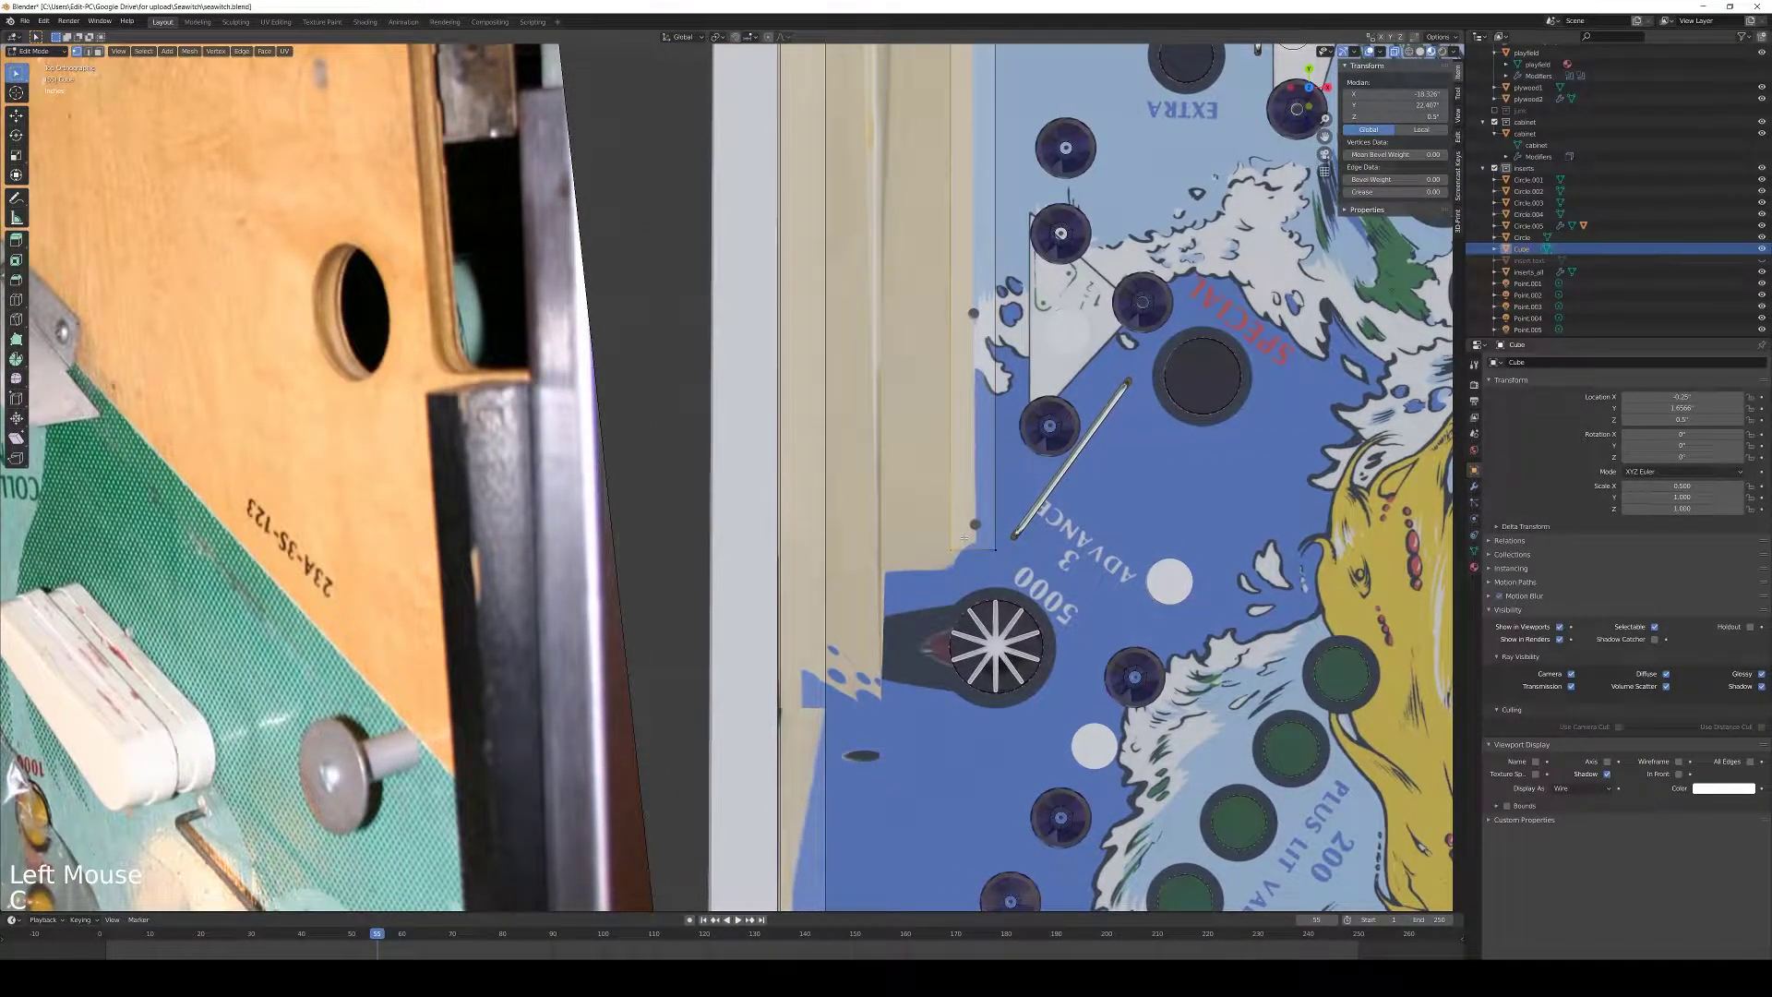
{"action": "key", "text": "g"}
{"action": "key", "text": "y"}
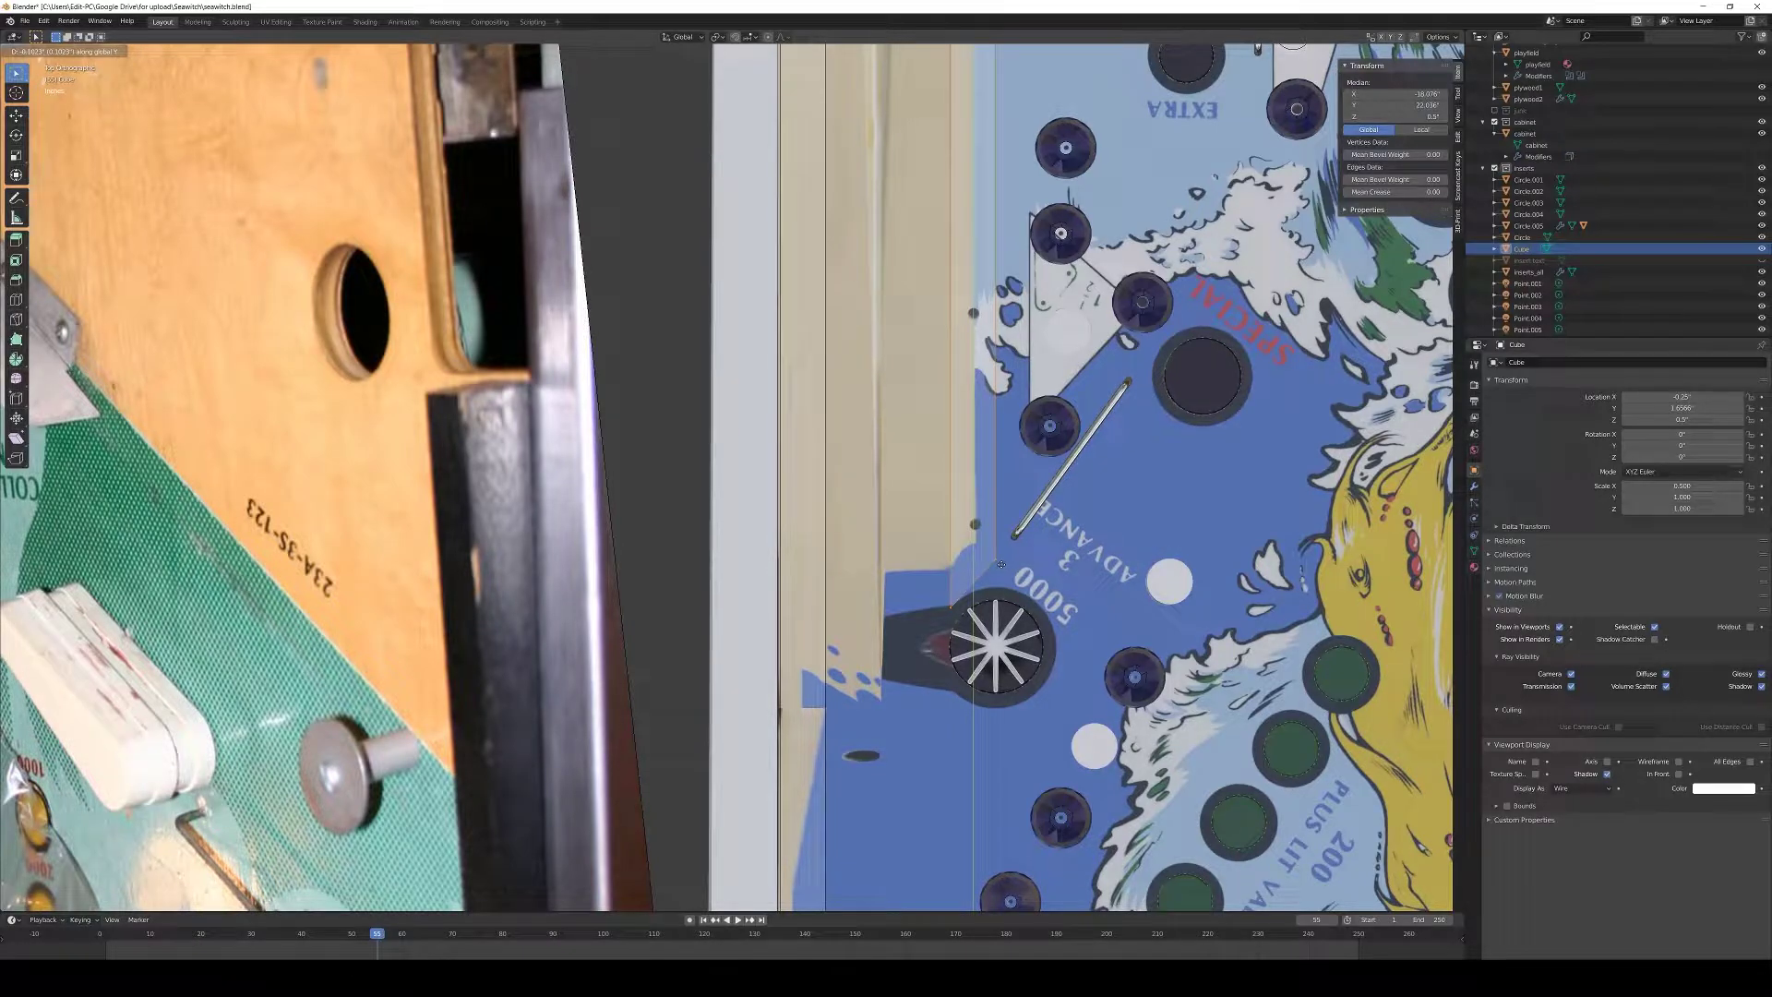
{"action": "left_click", "coordinate": [1002, 564]}
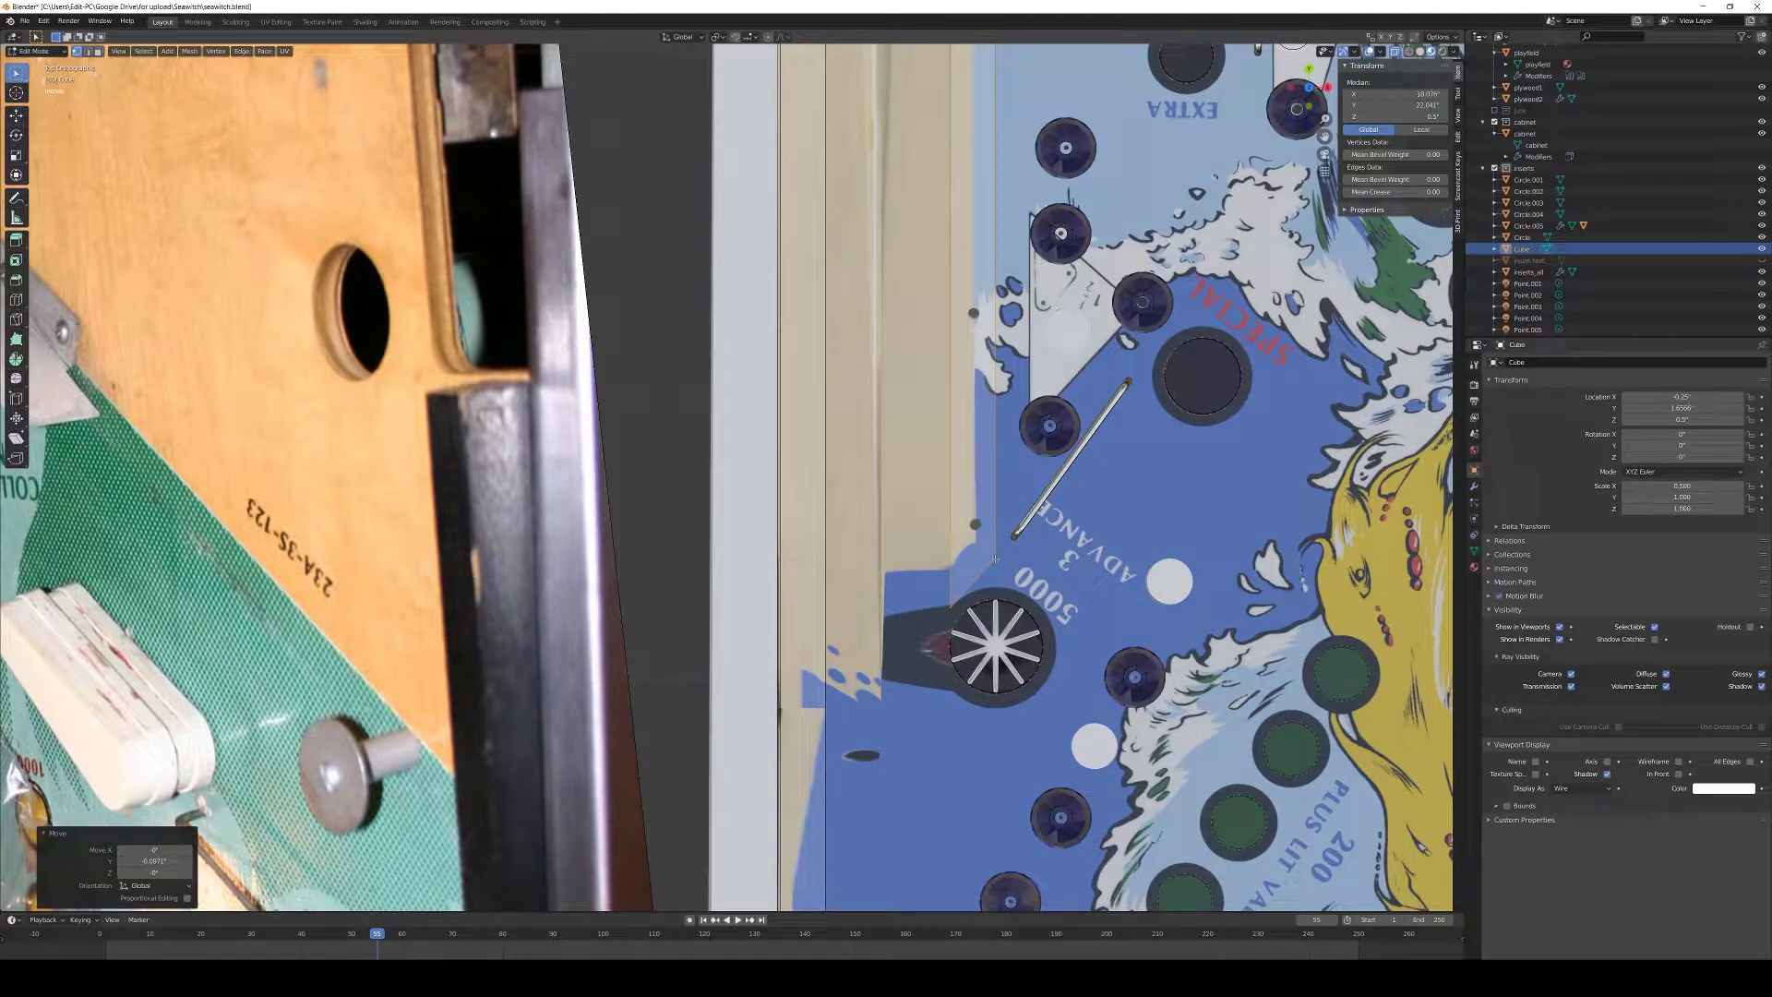
Adjust the playfield-side edge of the divider's slanted end along Y, and finish editing
{"action": "left_click", "coordinate": [995, 558]}
{"action": "left_click", "coordinate": [996, 554]}
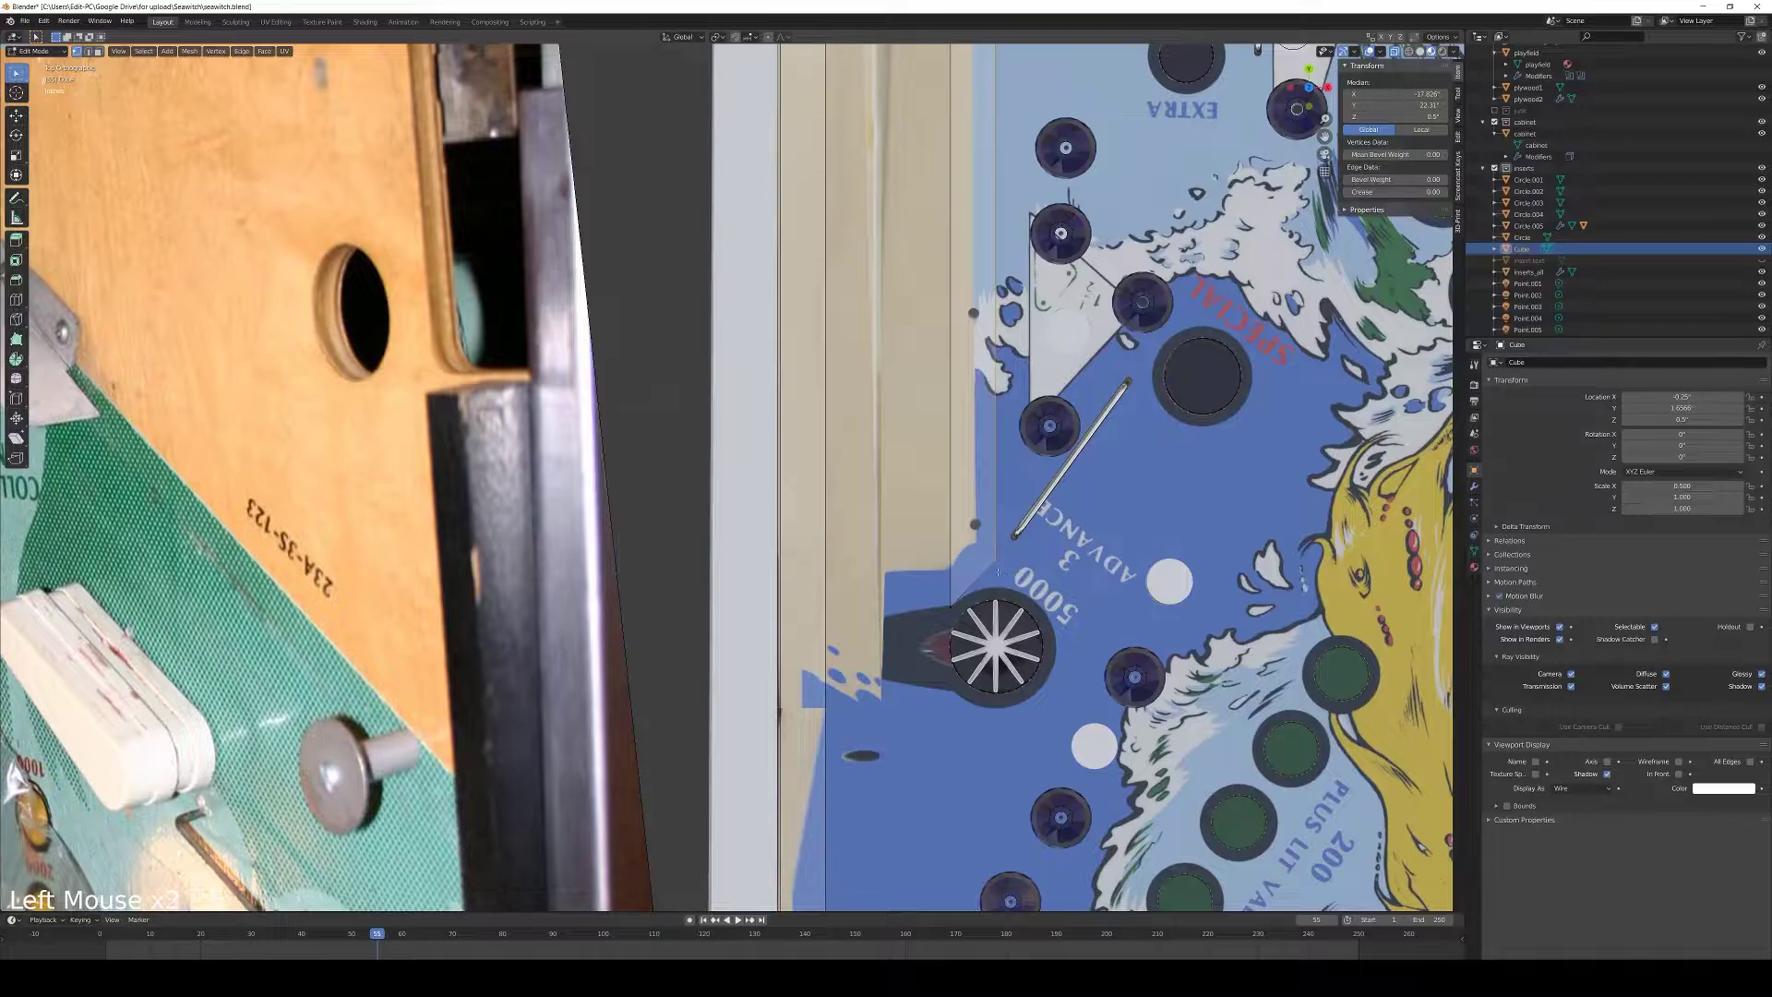
{"action": "key", "text": "g"}
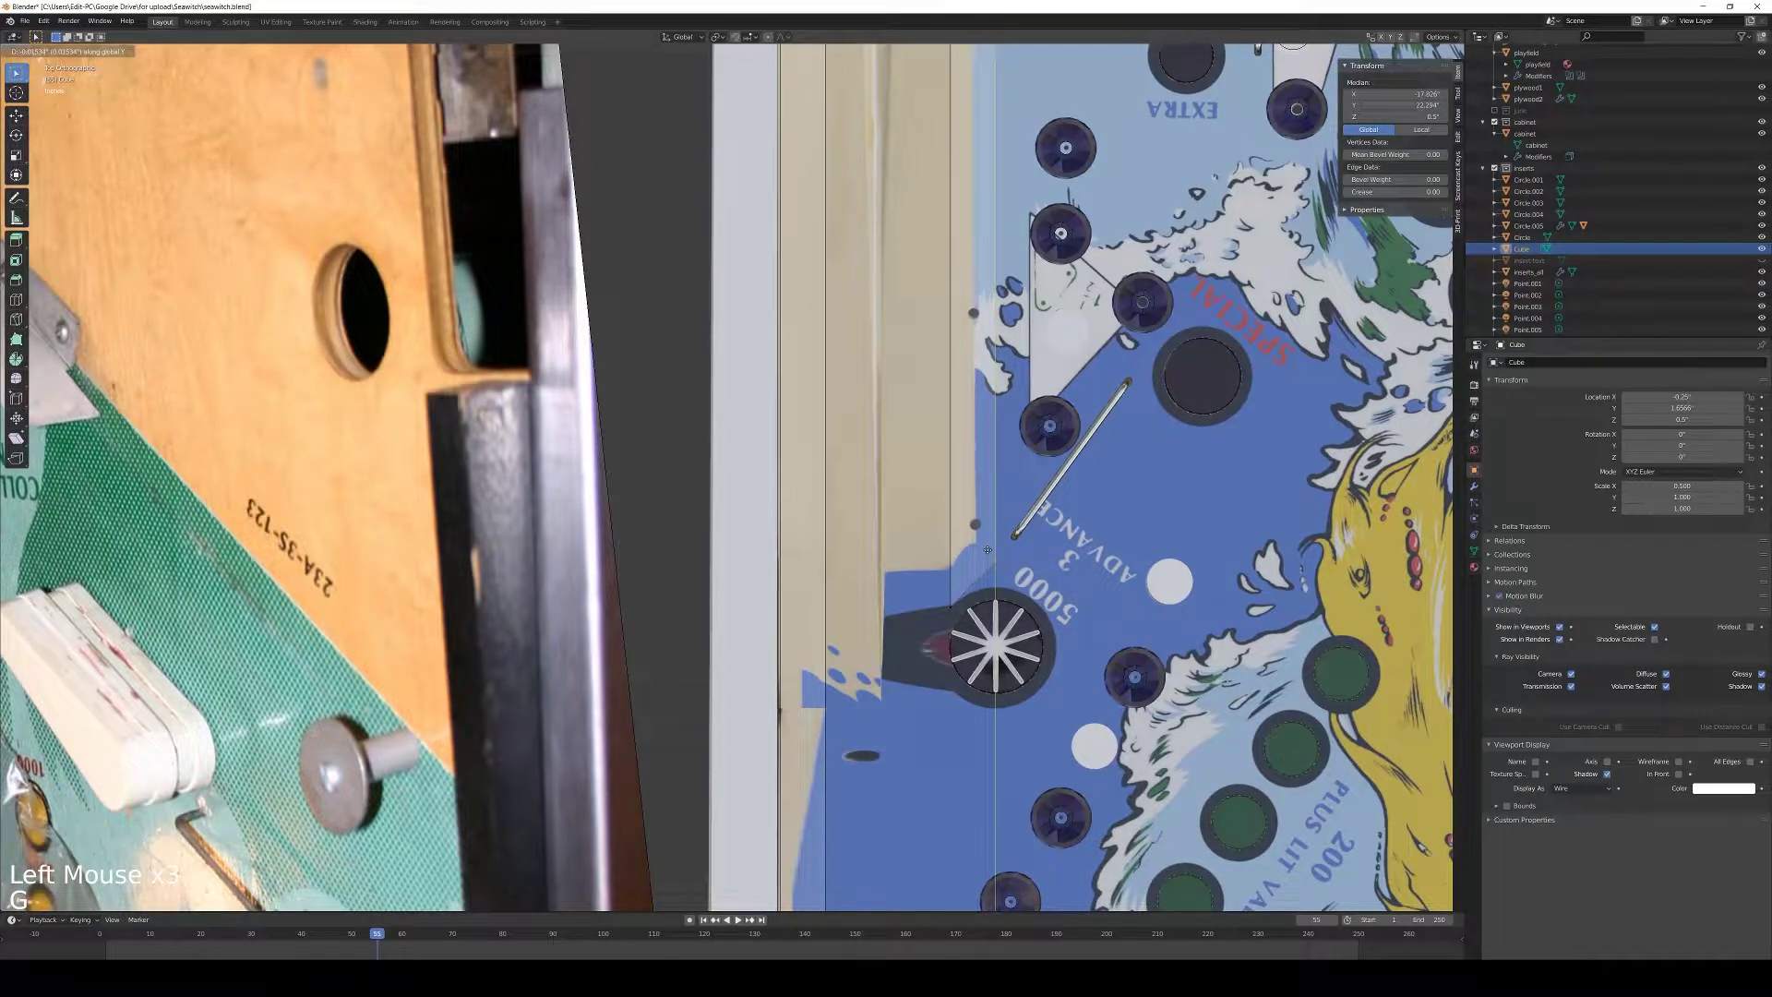
{"action": "left_click", "coordinate": [987, 550]}
{"action": "key", "text": "Tab"}
Extend the front ends of the divider and the adjacent side rail along Y to the shooter lane's front end
{"action": "scroll", "coordinate": [988, 550], "scroll_direction": "down", "scroll_amount": 4}
{"action": "middle_click_drag", "start_coordinate": [988, 550], "coordinate": [913, 483]}
{"action": "key", "text": "w"}
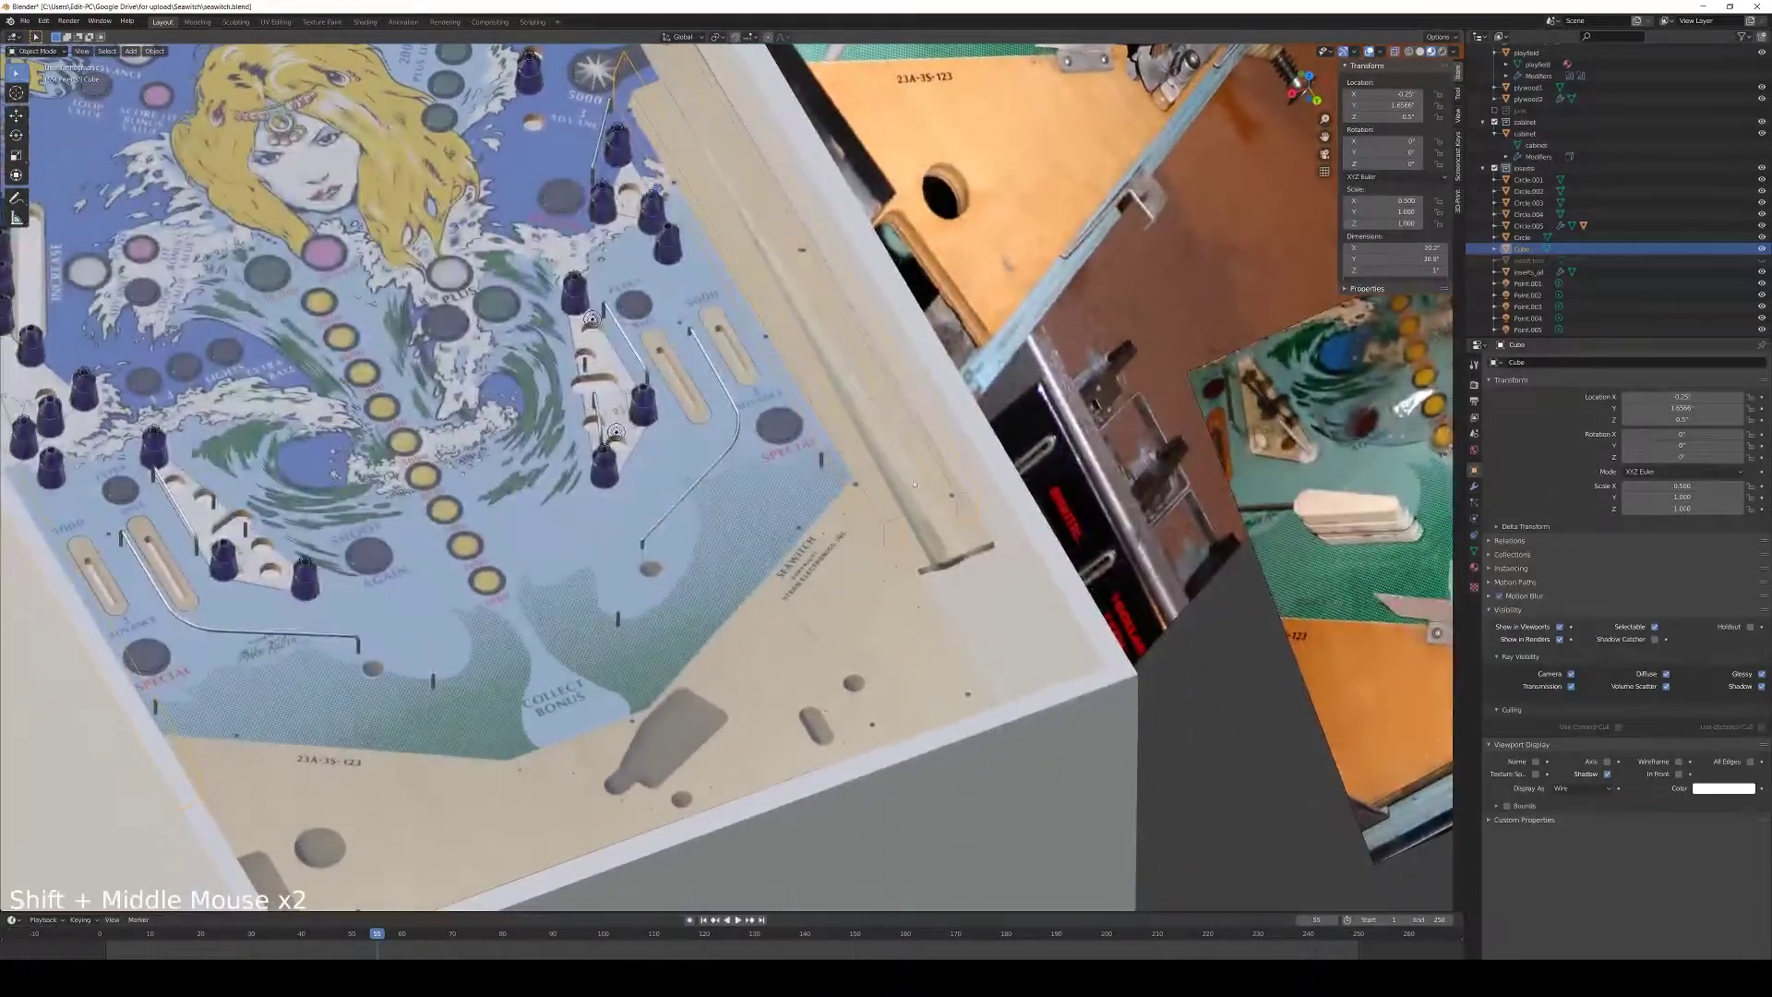
{"action": "key", "text": "Tab"}
{"action": "key", "text": "c"}
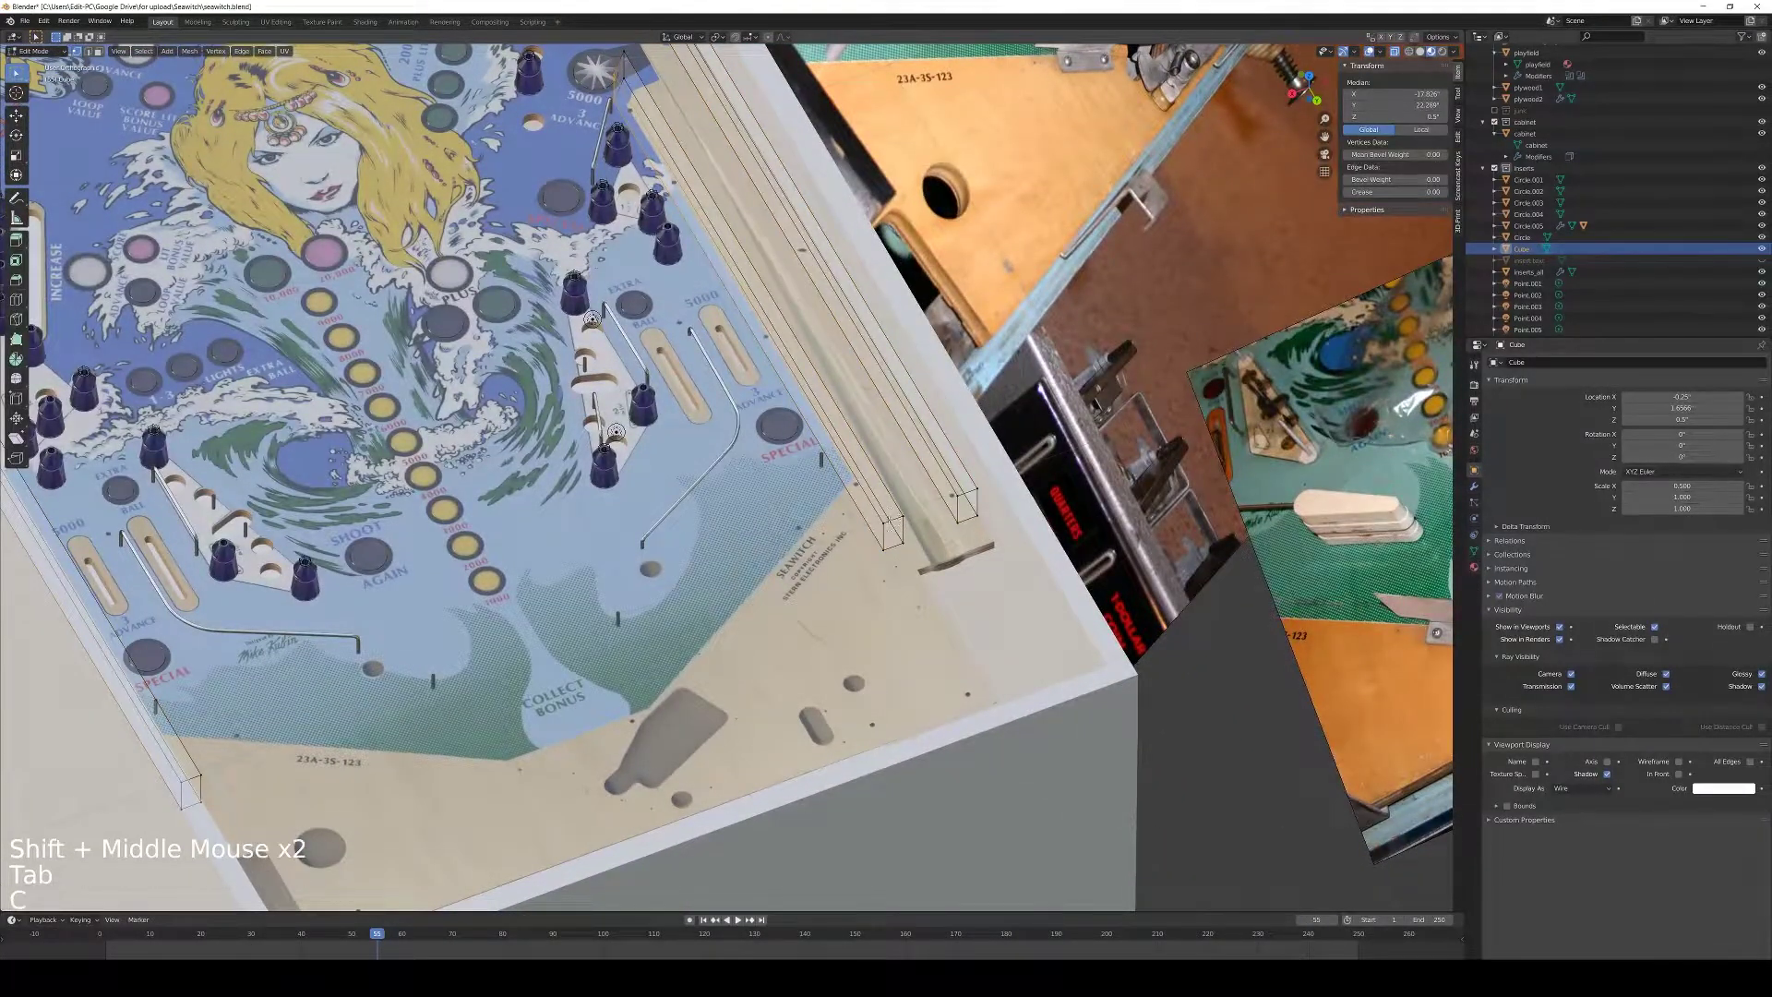
{"action": "mouse_move", "coordinate": [885, 522]}
{"action": "left_mouse_down"}
{"action": "mouse_move", "coordinate": [900, 520]}
{"action": "mouse_move", "coordinate": [891, 546]}
{"action": "mouse_move", "coordinate": [980, 522]}
{"action": "left_mouse_up"}
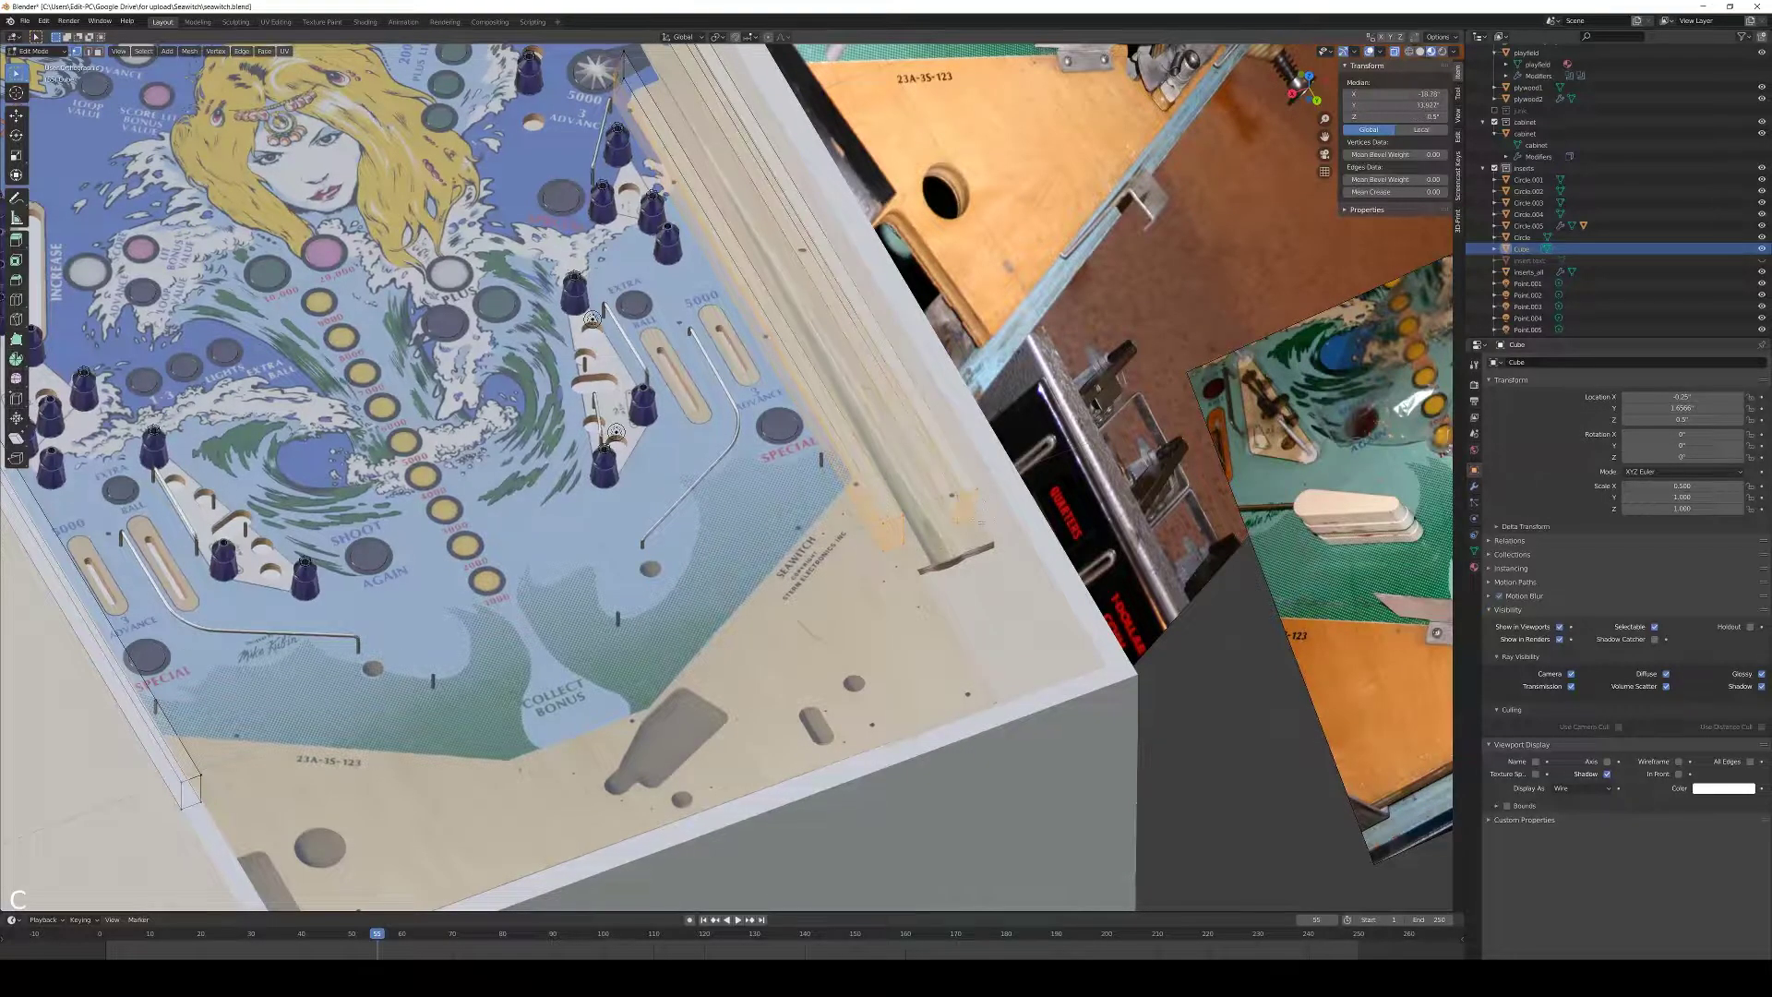
{"action": "right_click", "coordinate": [971, 524]}
{"action": "key", "text": "g"}
{"action": "key", "text": "y"}
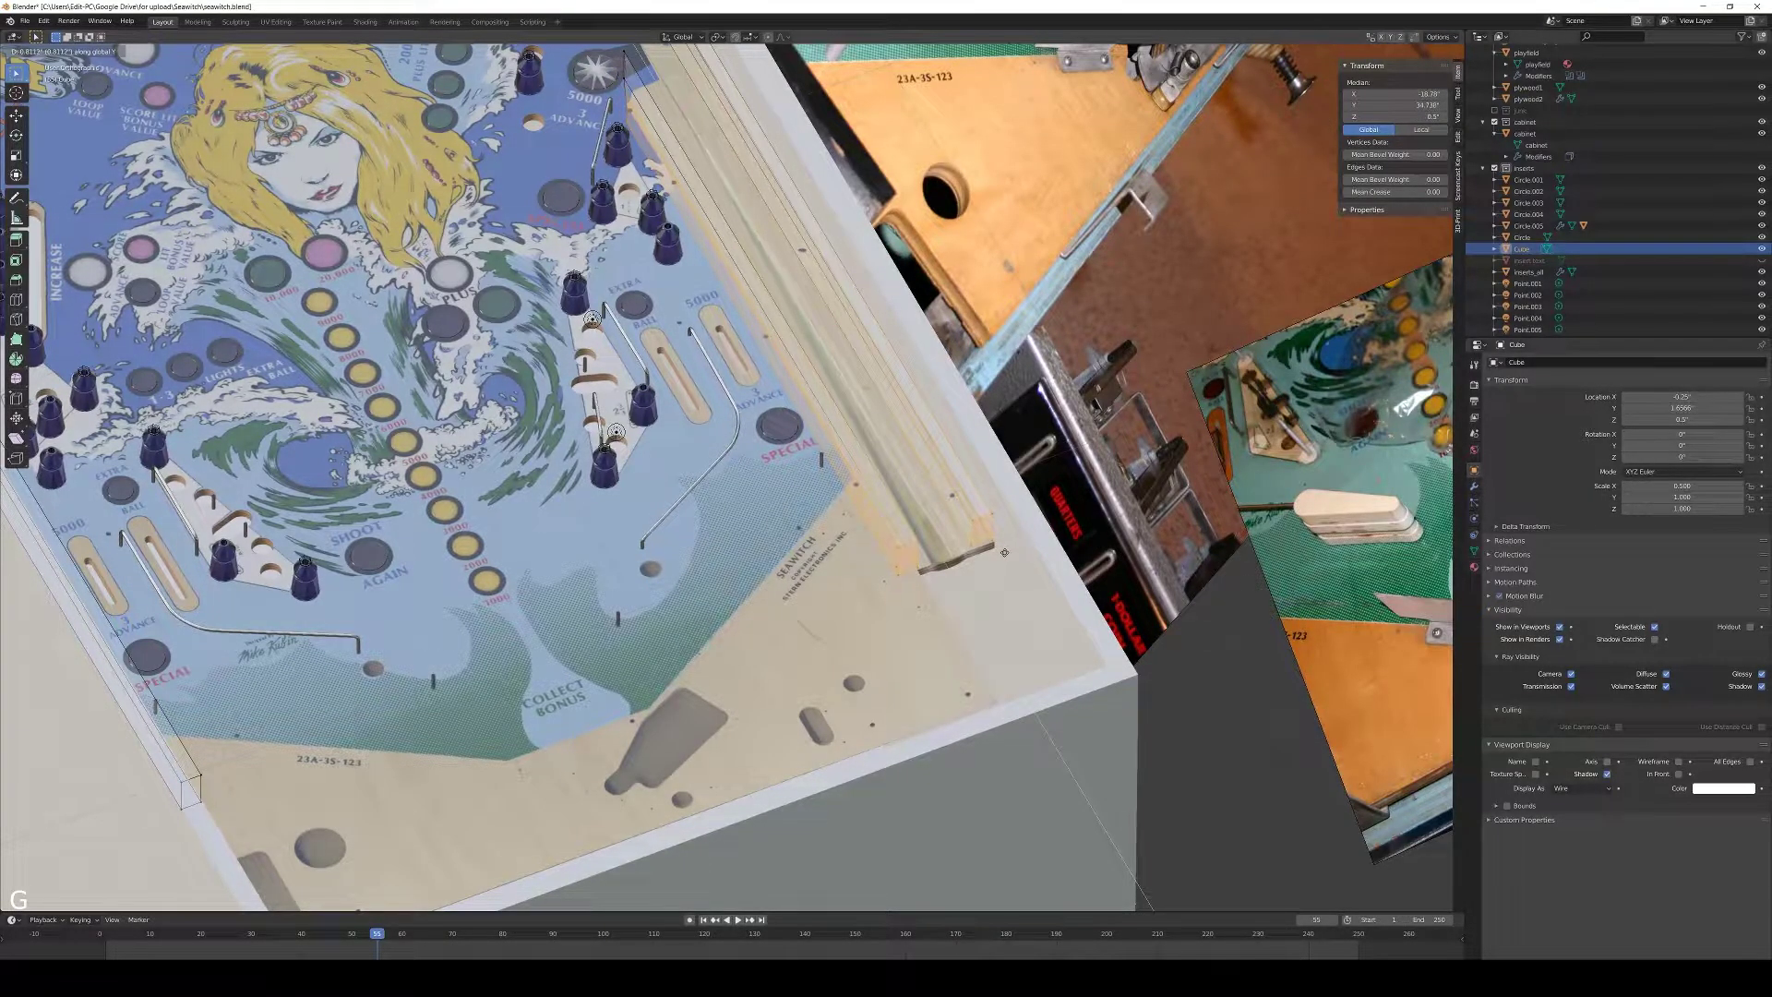
{"action": "left_click", "coordinate": [1004, 552]}
{"action": "scroll", "coordinate": [1003, 552], "scroll_direction": "down", "scroll_amount": 3}
{"action": "key", "text": "Tab"}
Set the rail object's viewport display back to Textured and check the rails inside the cabinet
{"action": "middle_click_drag", "start_coordinate": [1004, 552], "coordinate": [872, 572], "text": "shift"}
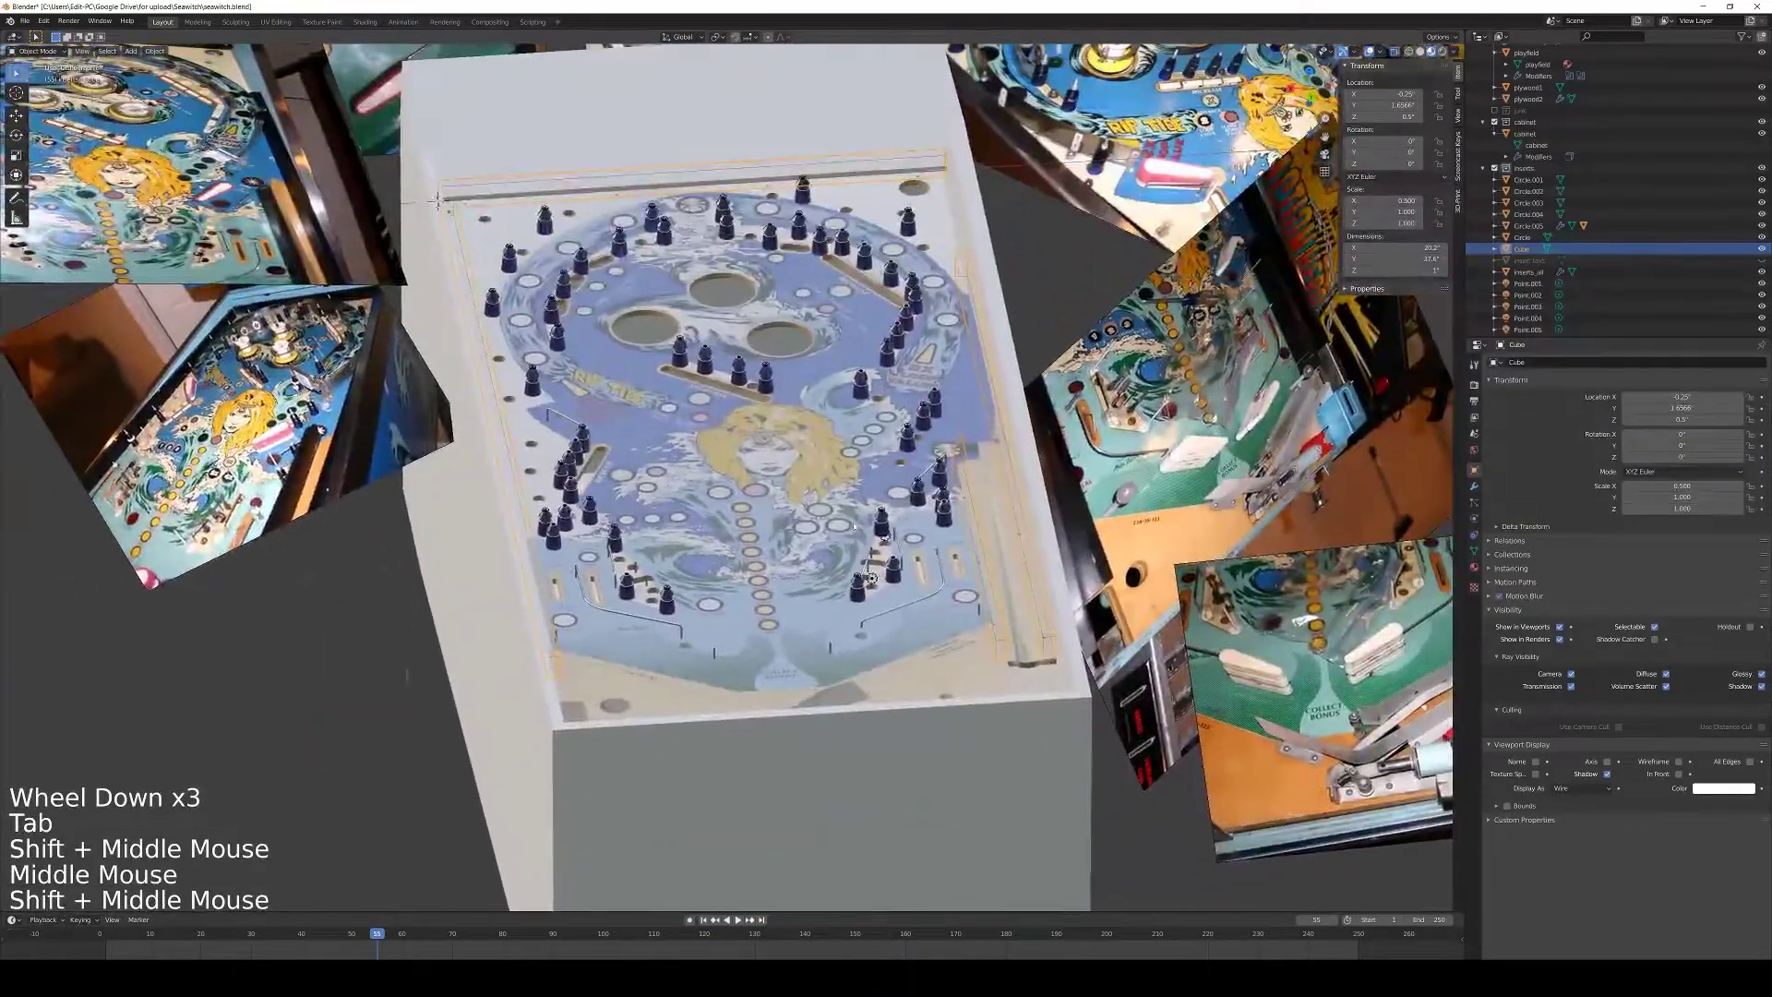
{"action": "left_click", "coordinate": [1580, 788]}
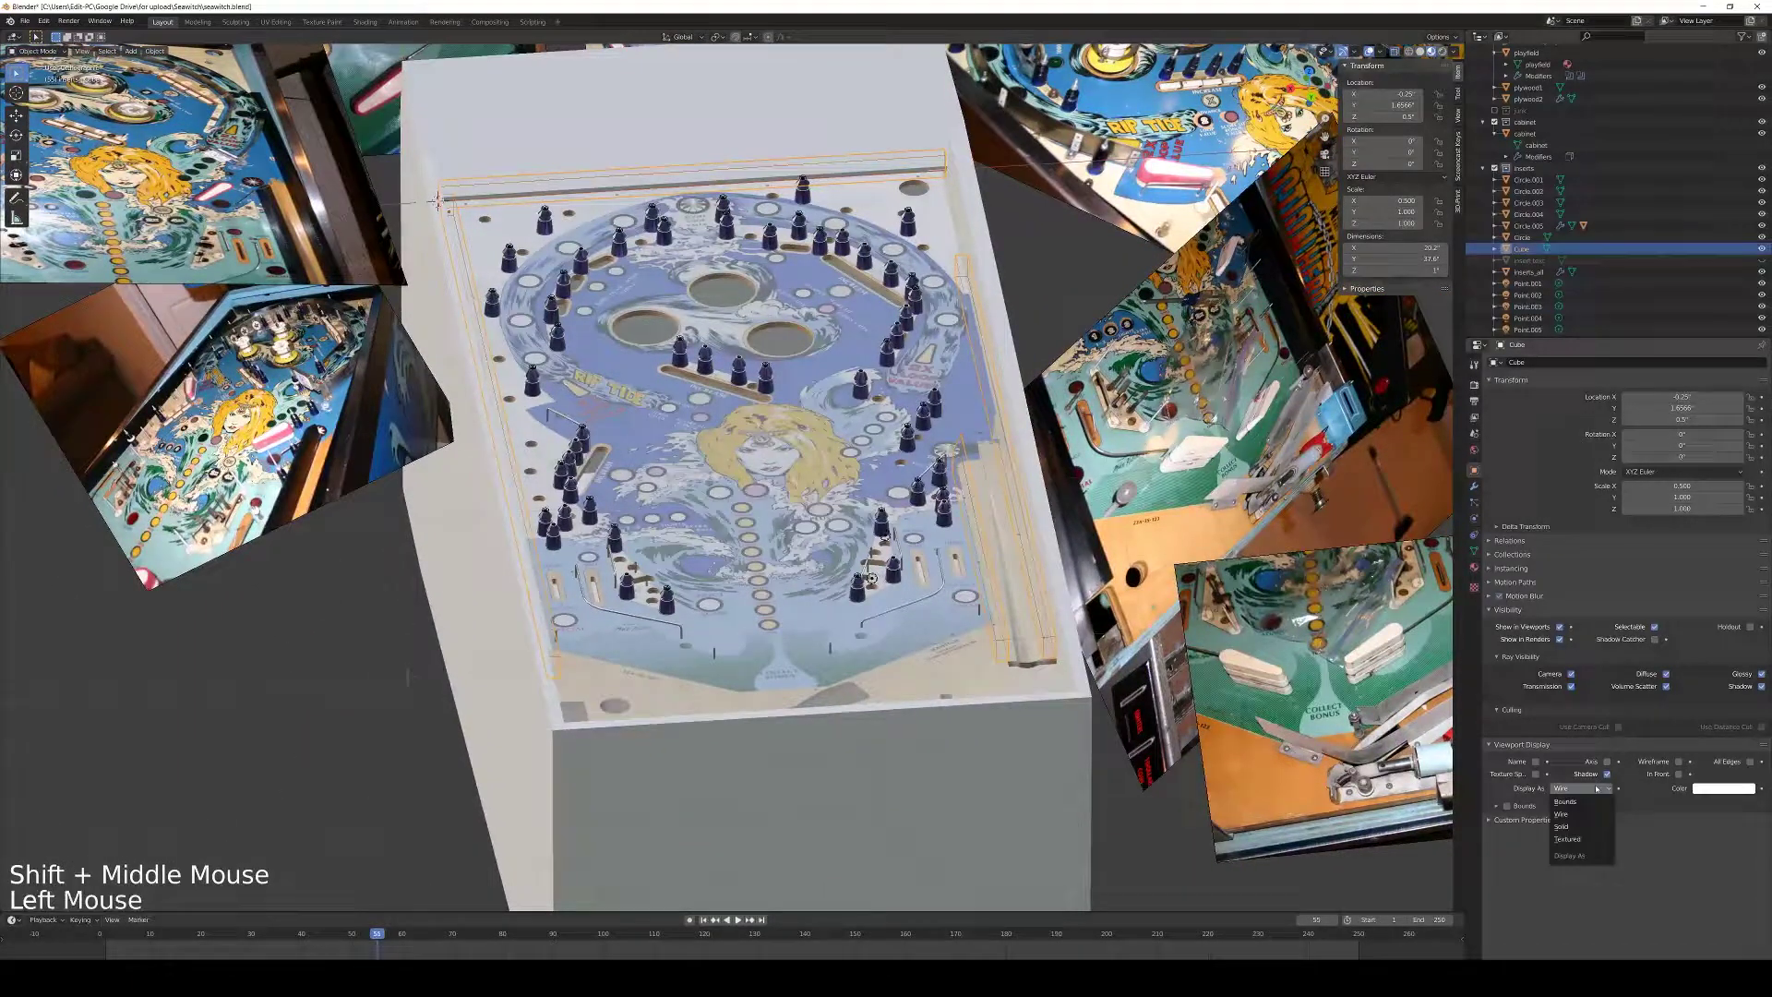
{"action": "left_click", "coordinate": [1573, 842]}
{"action": "scroll", "coordinate": [959, 553], "scroll_direction": "down", "scroll_amount": 1}
{"action": "middle_click_drag", "start_coordinate": [959, 554], "coordinate": [936, 660], "text": "shift"}
{"action": "middle_click_drag", "start_coordinate": [939, 526], "coordinate": [992, 446]}
{"action": "middle_click_drag", "start_coordinate": [992, 446], "coordinate": [835, 336], "text": "shift"}
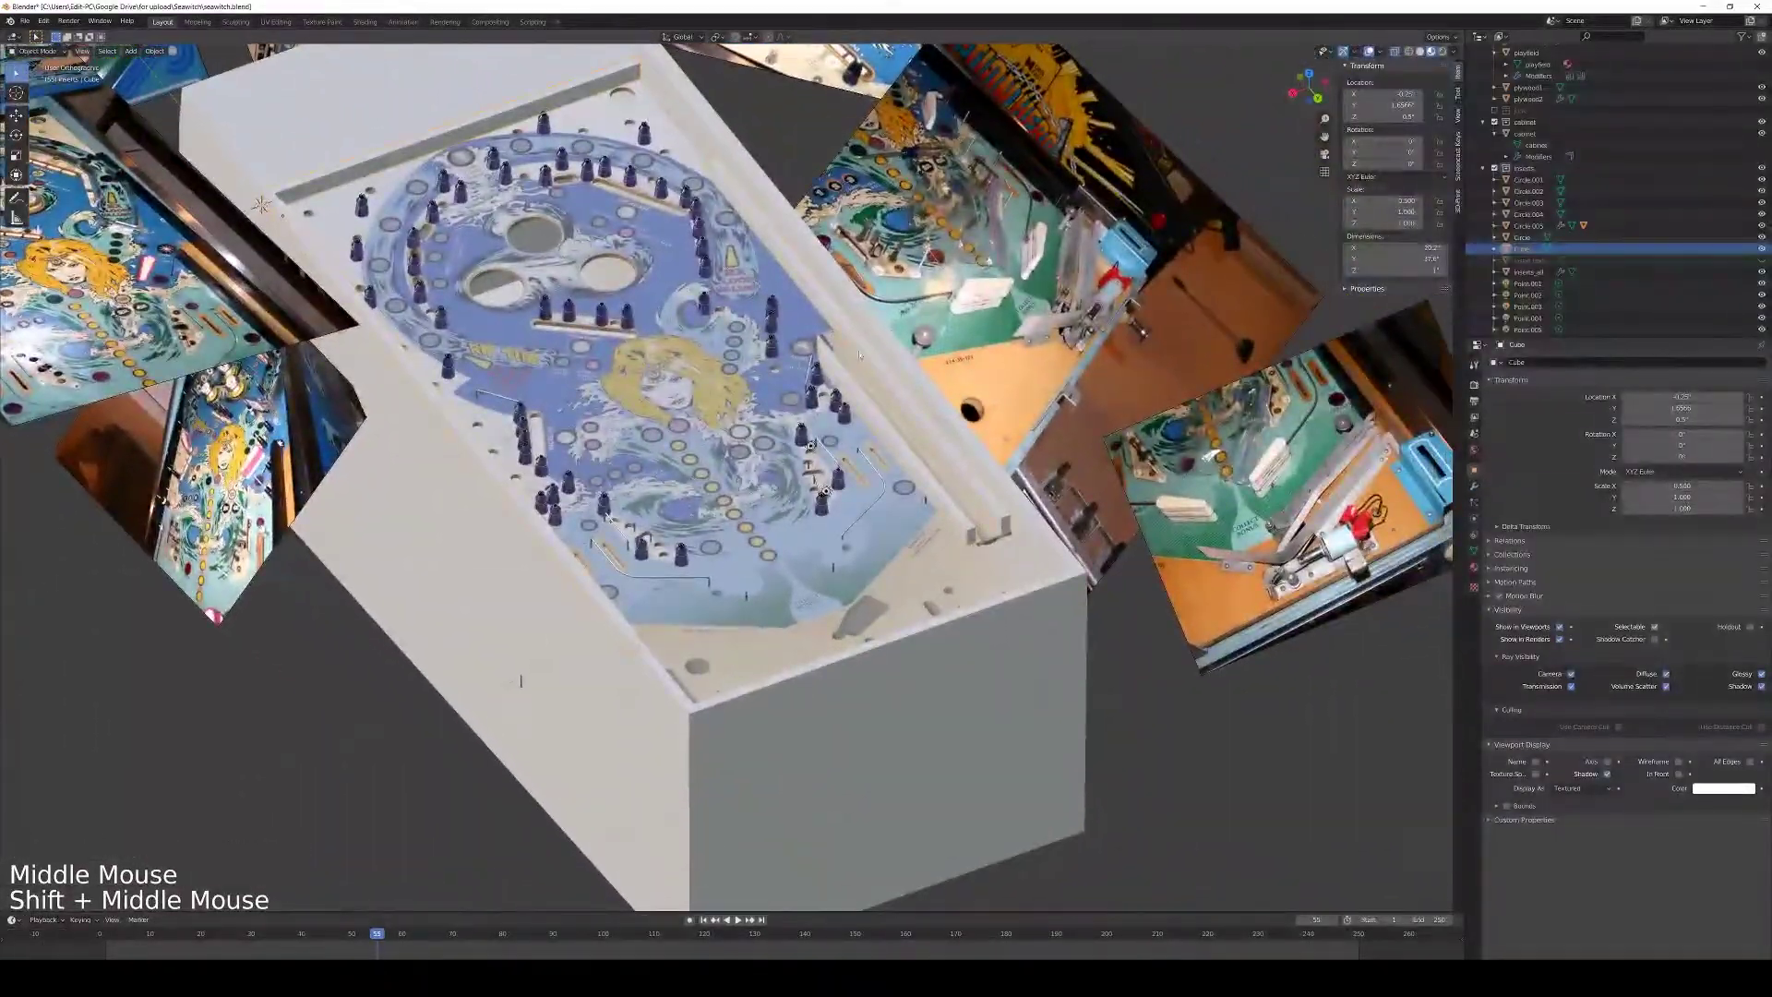
Create a new material for the rails in the Shading workspace and show its material properties
{"action": "left_click", "coordinate": [365, 22]}
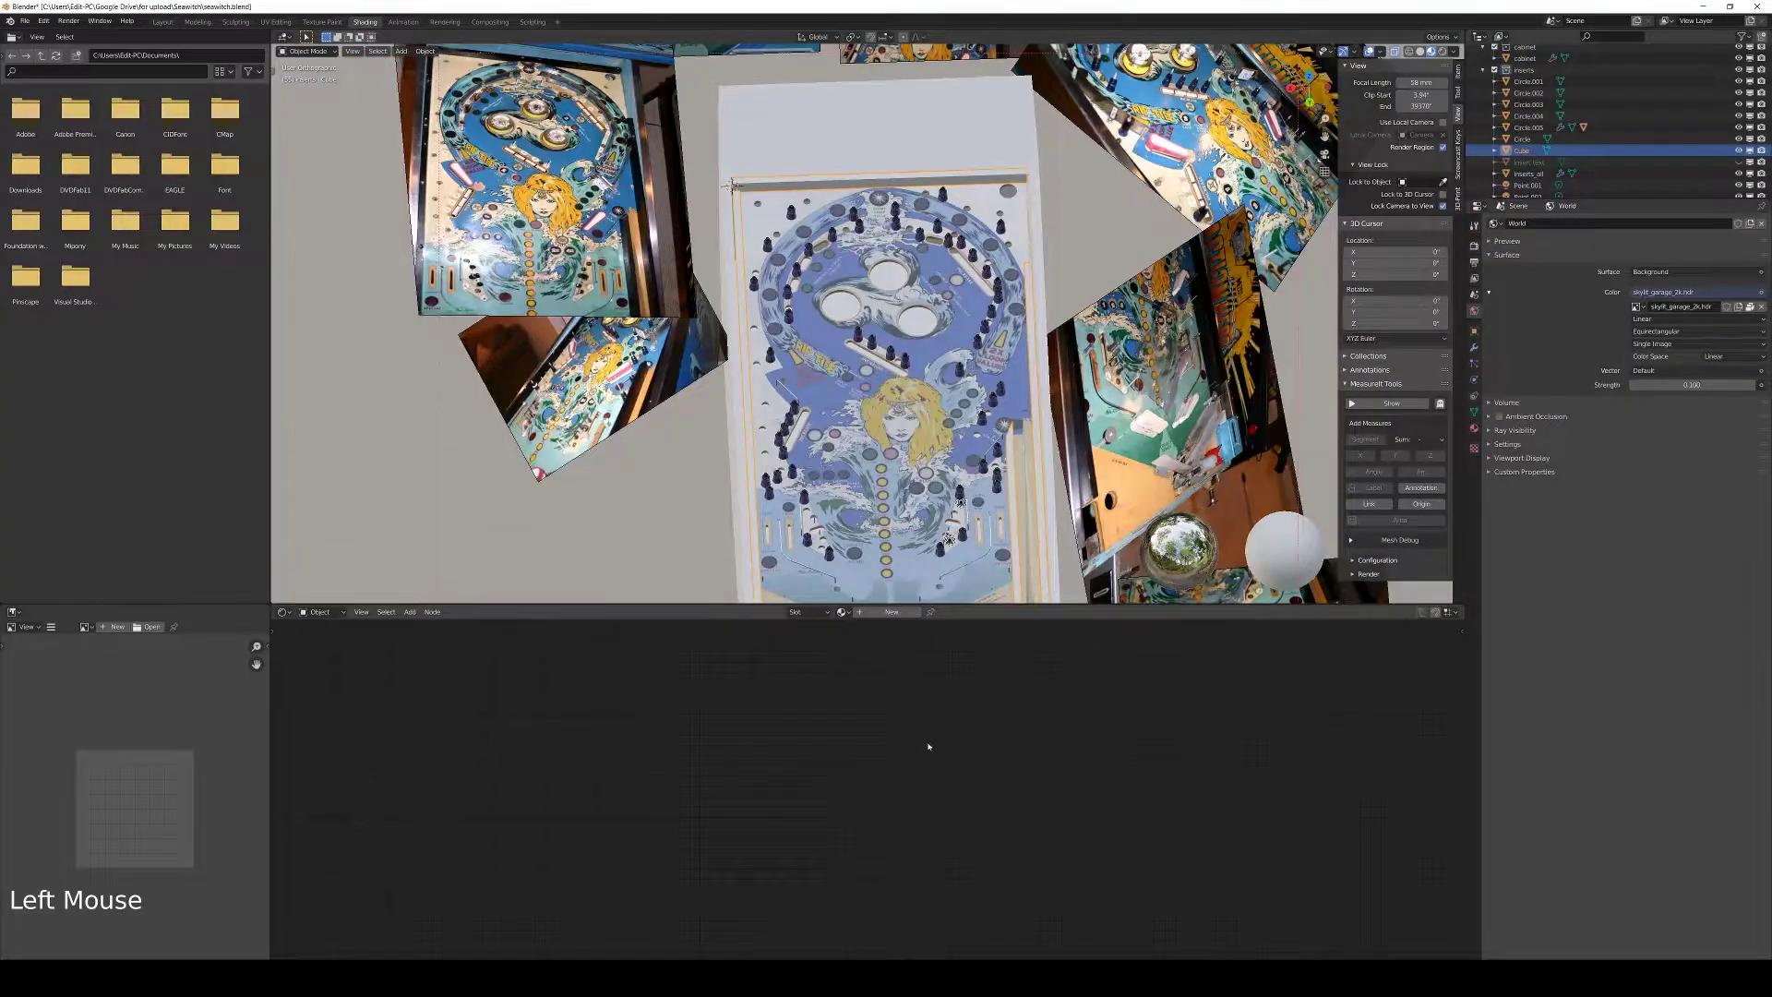
{"action": "left_click", "coordinate": [888, 612]}
{"action": "left_click", "coordinate": [1474, 428]}
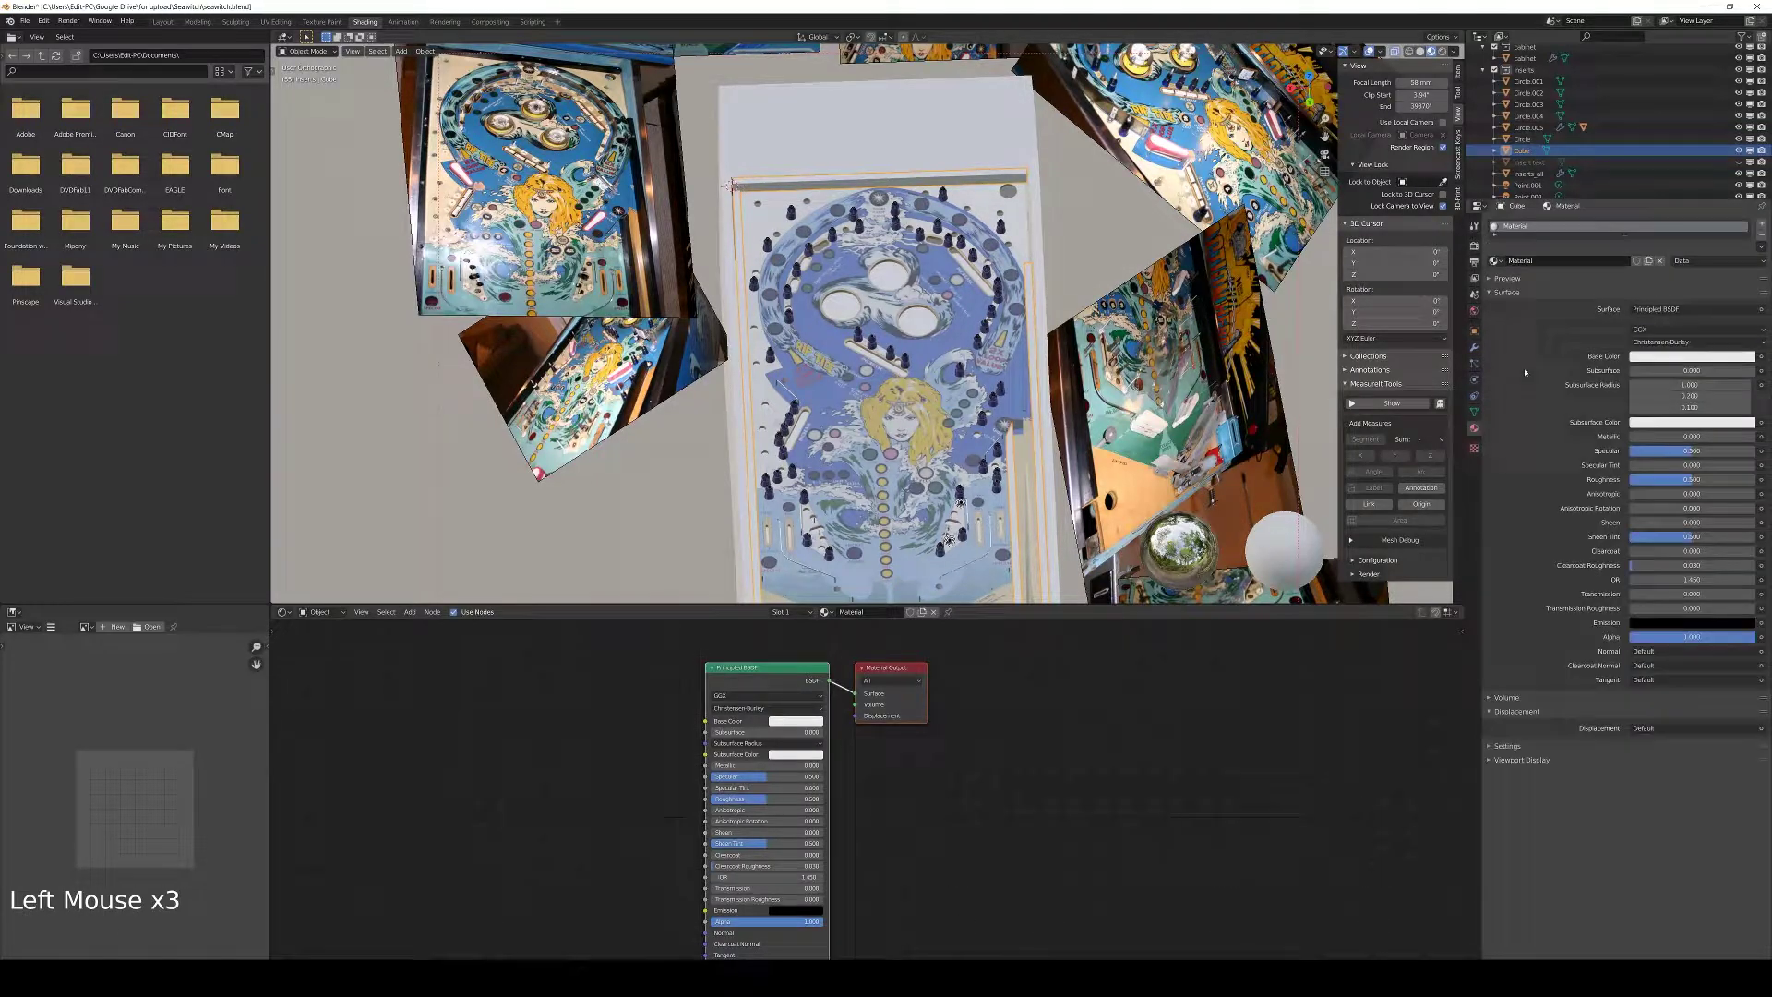
Rename the new rail material to "wood rails"
{"action": "left_click", "coordinate": [1541, 258]}
{"action": "left_click", "coordinate": [1541, 257]}
{"action": "type", "text": "wo"}
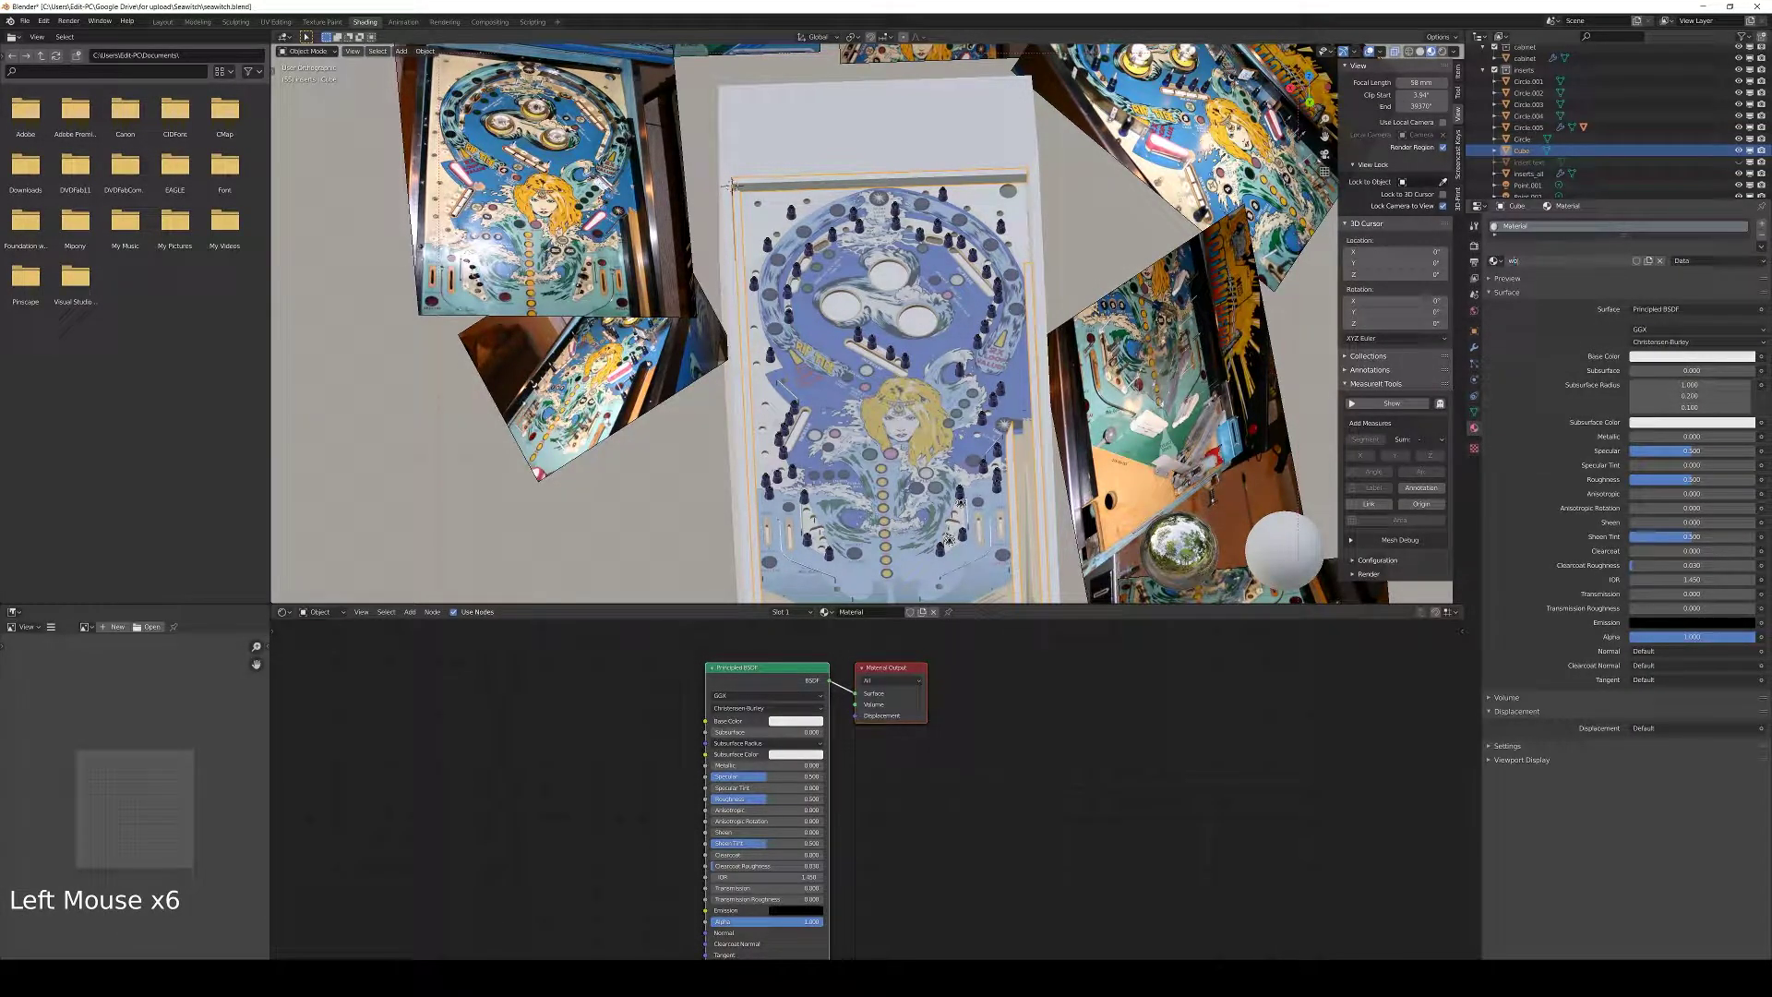
{"action": "type", "text": "od rails"}
{"action": "key", "text": "Return"}
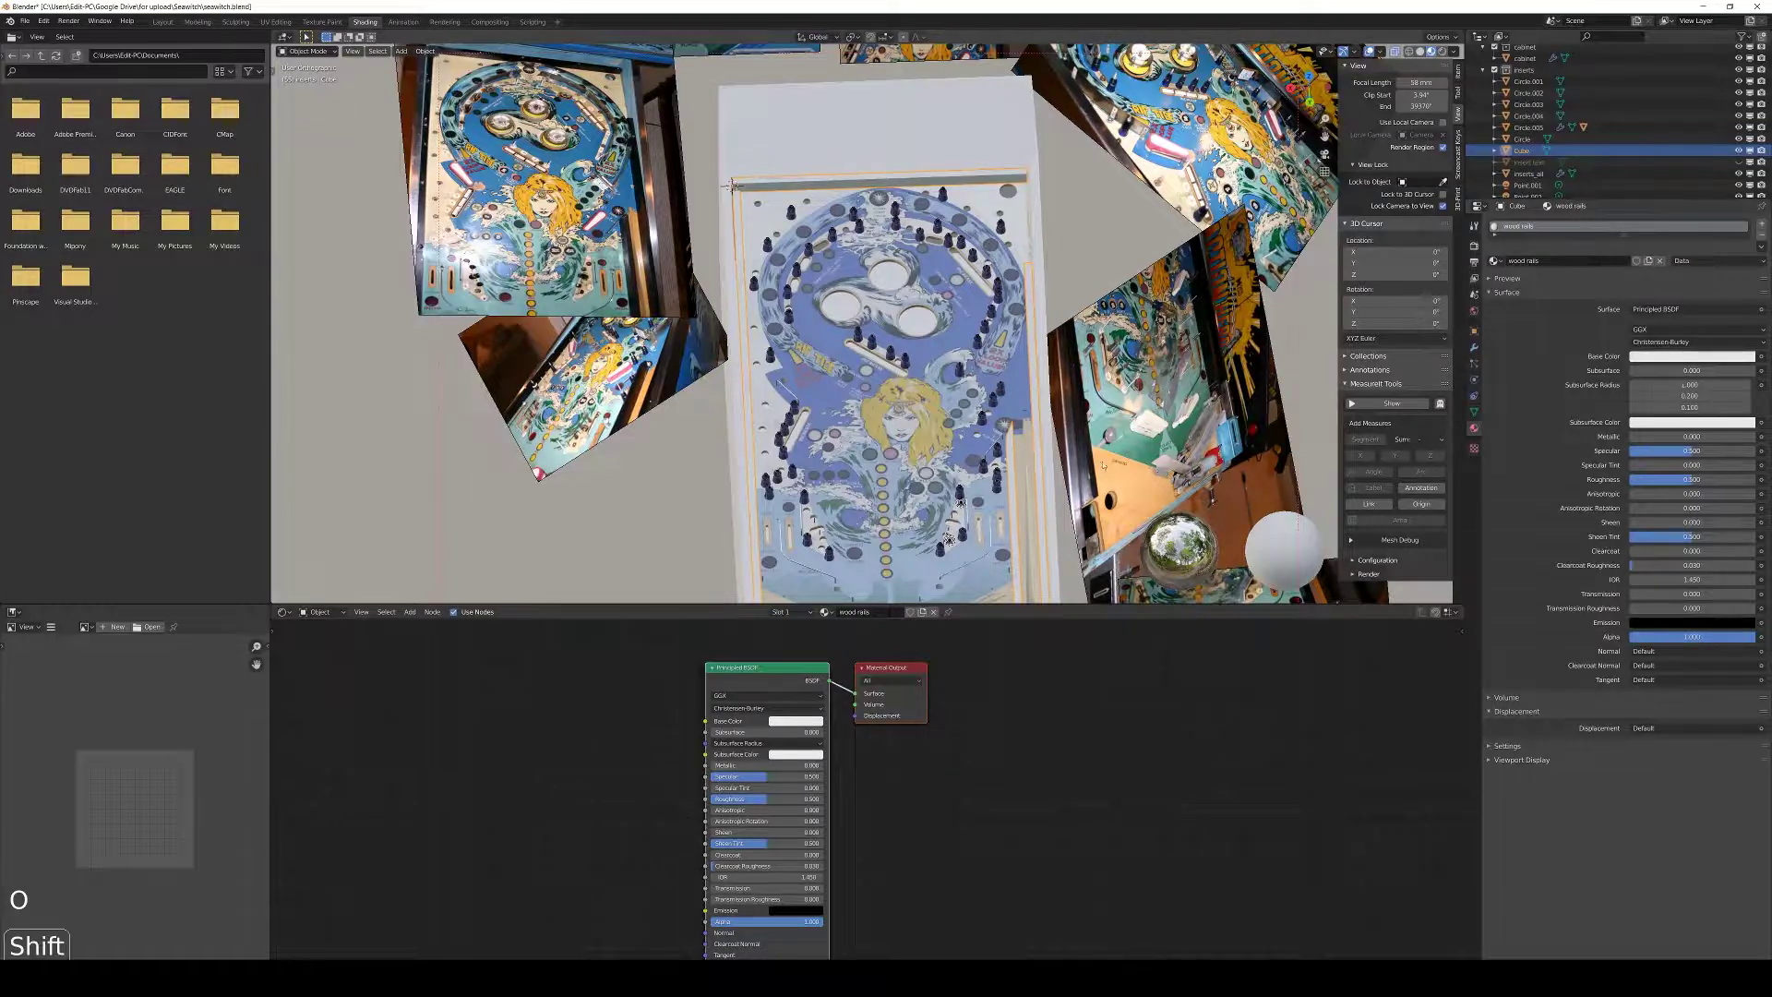
Isolate the rails in local view and frame the front ends of the shooter-lane divider and adjacent side rail
{"action": "middle_click_drag", "start_coordinate": [1066, 470], "coordinate": [1033, 373], "text": "shift"}
{"action": "key", "text": "KP_Divide"}
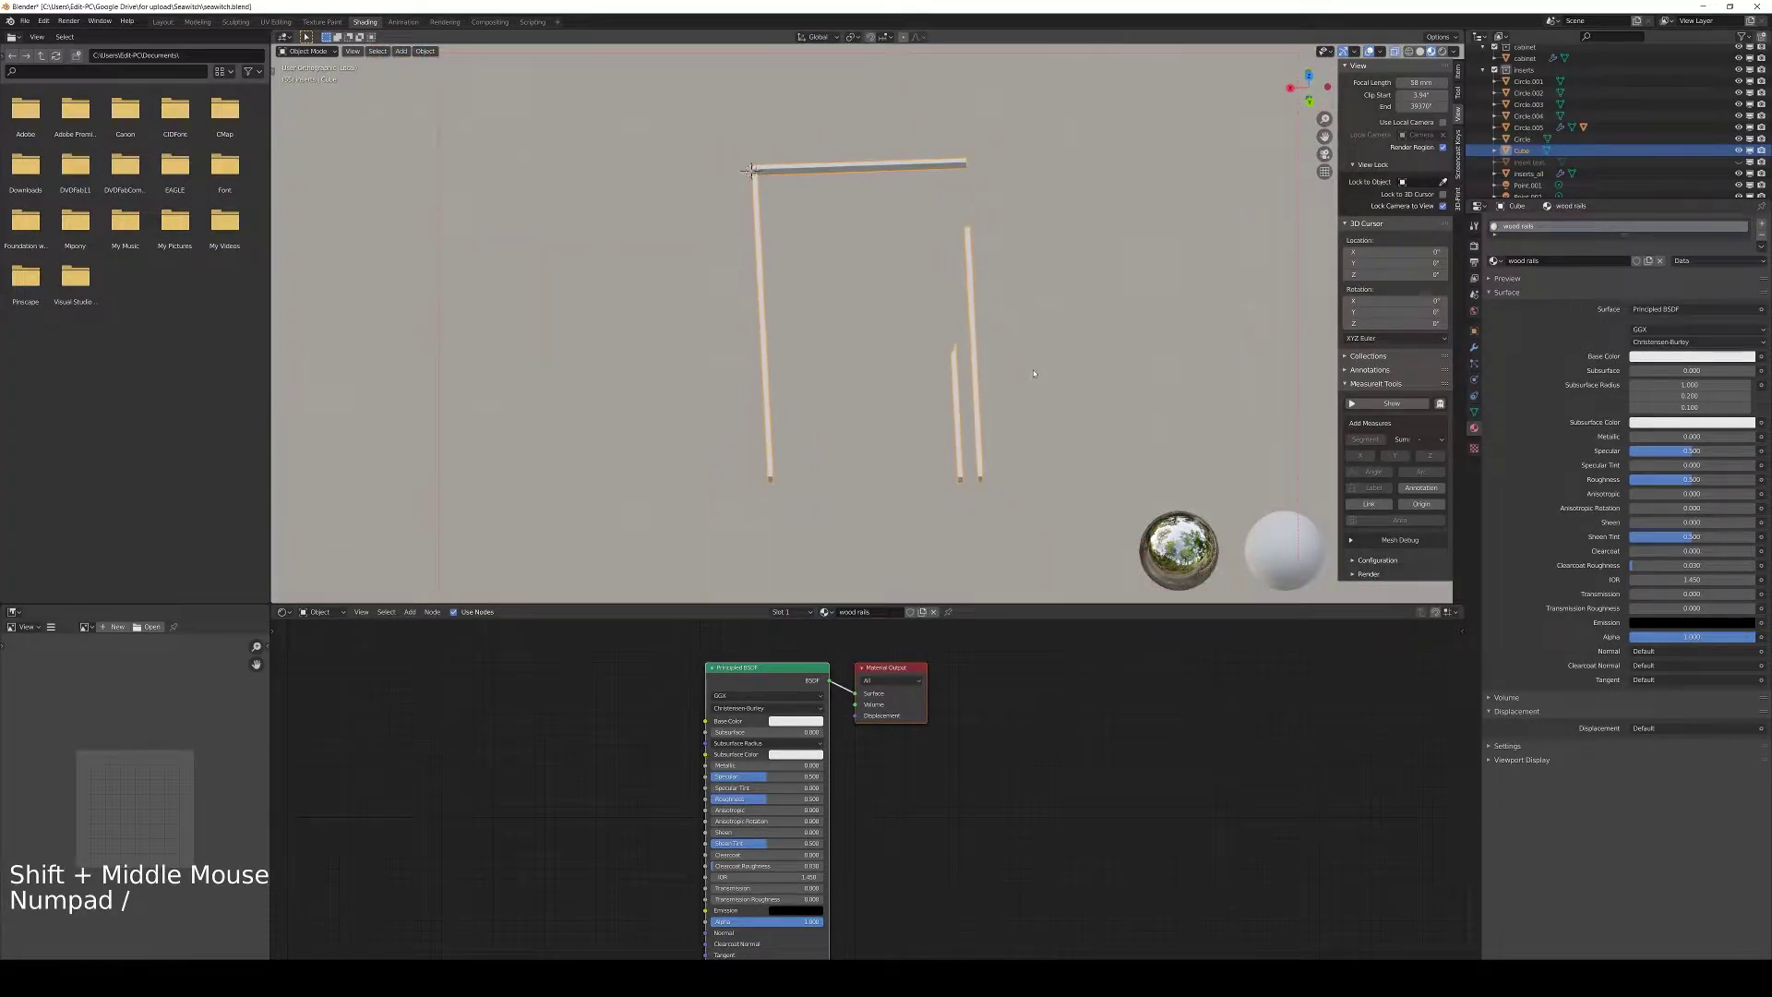
{"action": "middle_click_drag", "start_coordinate": [1293, 298], "coordinate": [918, 348]}
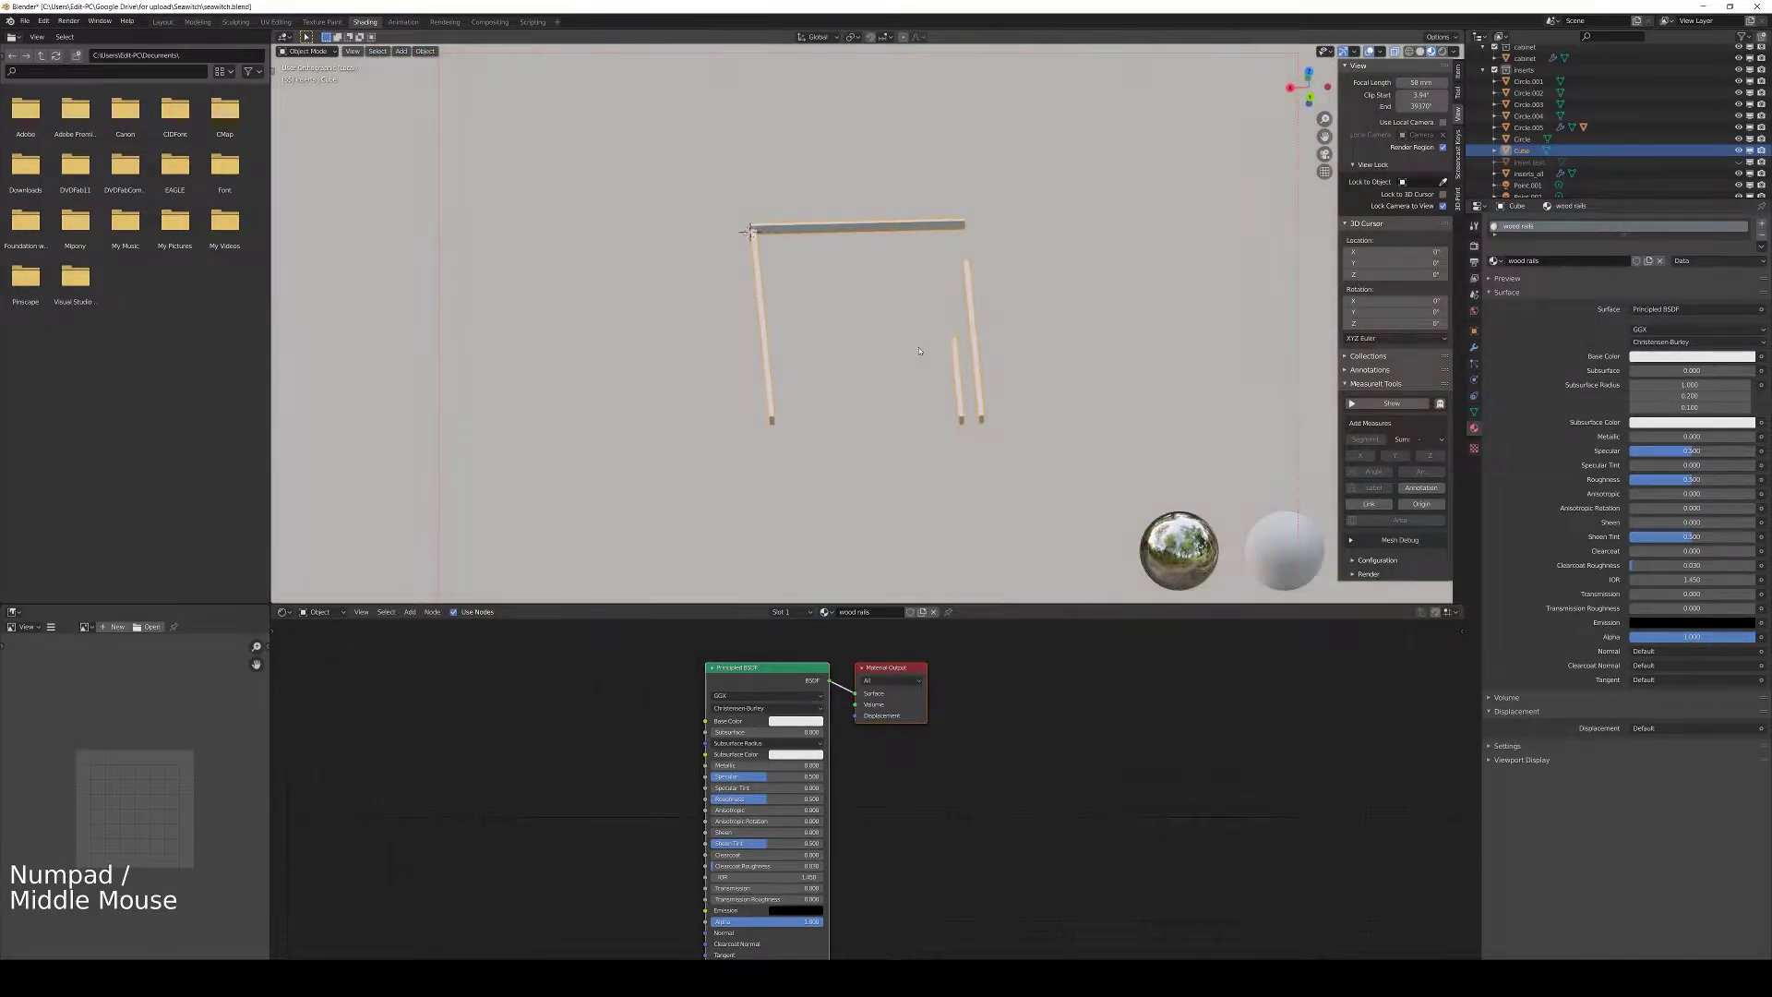
{"action": "key", "text": "z"}
{"action": "middle_click_drag", "start_coordinate": [930, 419], "coordinate": [1070, 572]}
{"action": "scroll", "coordinate": [923, 406], "scroll_direction": "up", "scroll_amount": 5}
{"action": "scroll", "coordinate": [844, 363], "scroll_direction": "up", "scroll_amount": 4}
{"action": "scroll", "coordinate": [843, 363], "scroll_direction": "up", "scroll_amount": 3}
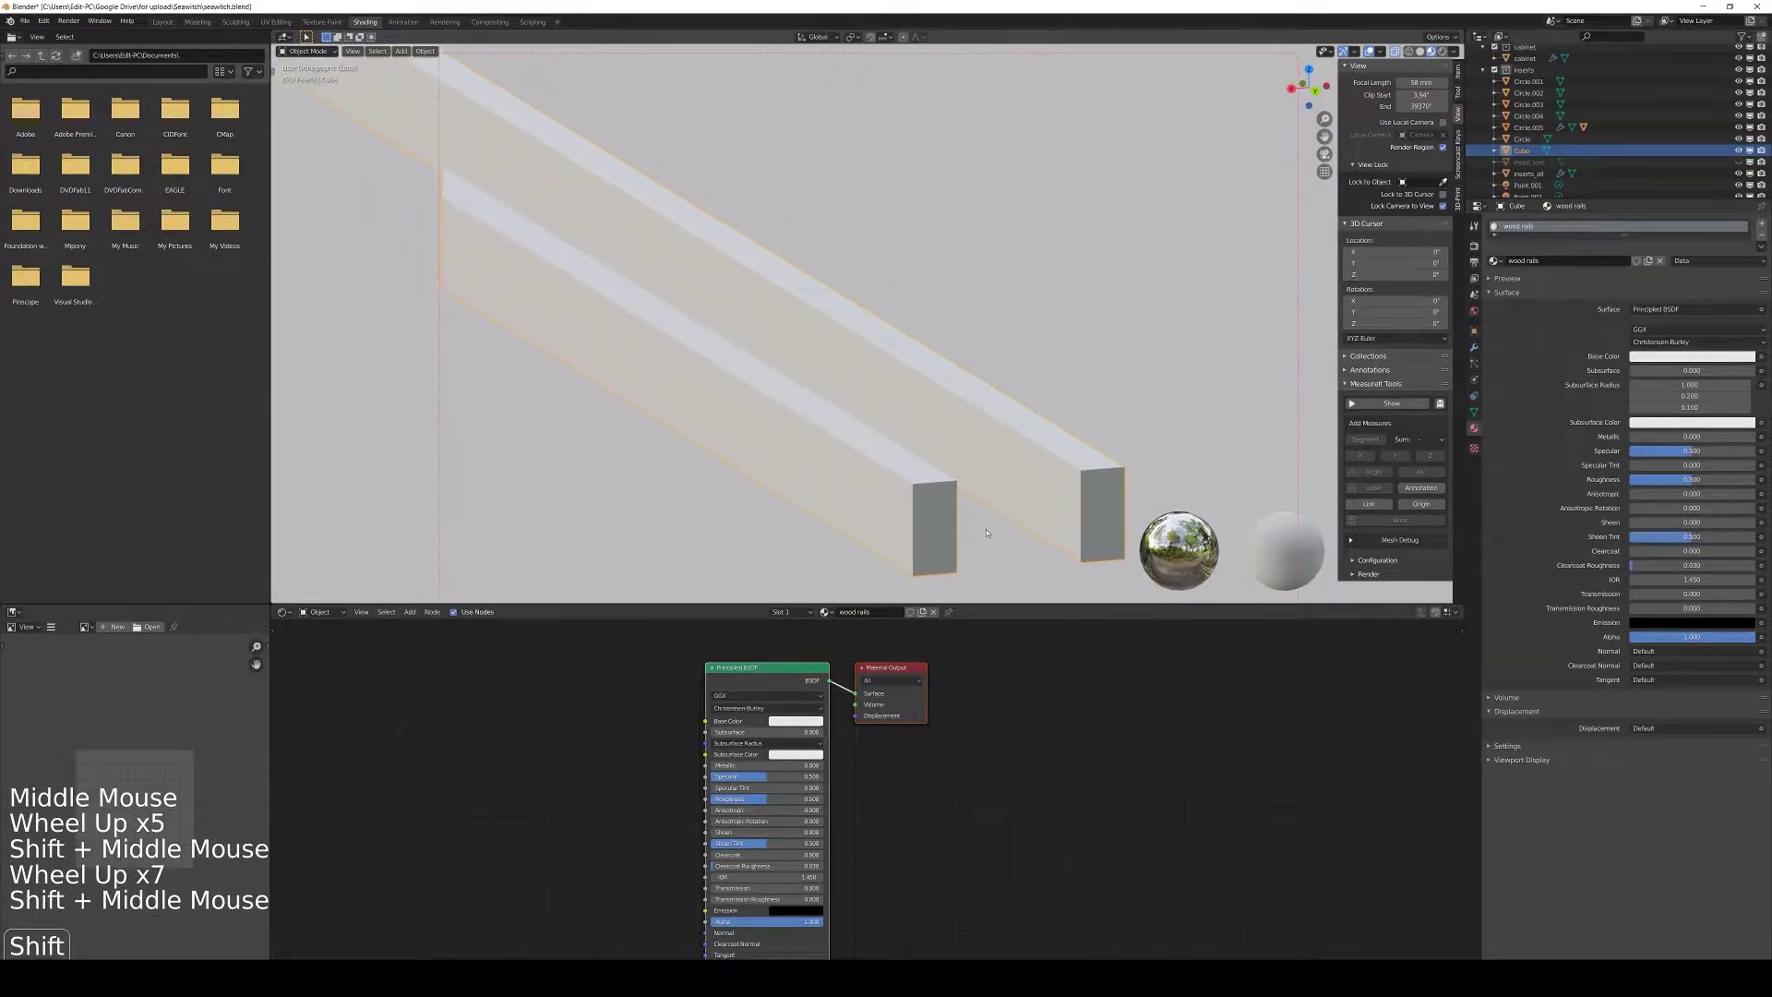
{"action": "middle_click_drag", "start_coordinate": [738, 378], "coordinate": [928, 325], "text": "shift"}
Reposition the Material Output and Principled BSDF nodes to free space before the shader for texture nodes
{"action": "left_click_drag", "start_coordinate": [893, 669], "coordinate": [1223, 663]}
{"action": "left_click", "coordinate": [970, 659]}
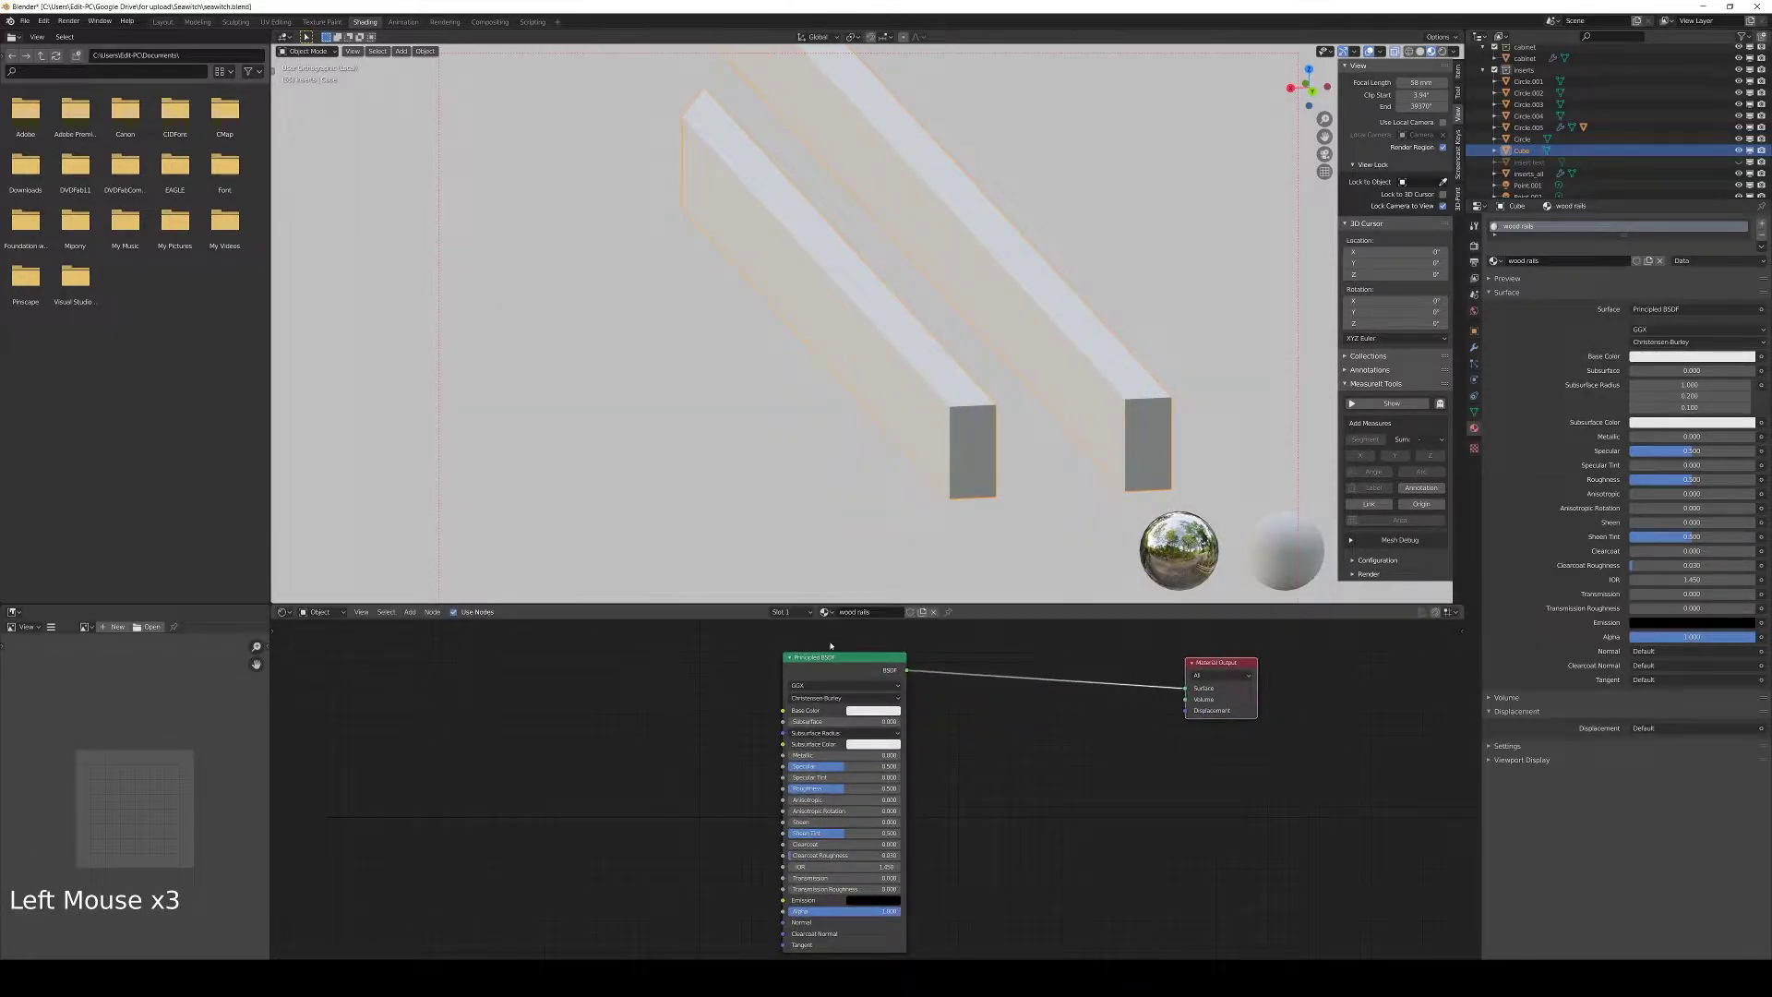
{"action": "left_click_drag", "start_coordinate": [831, 657], "coordinate": [963, 662]}
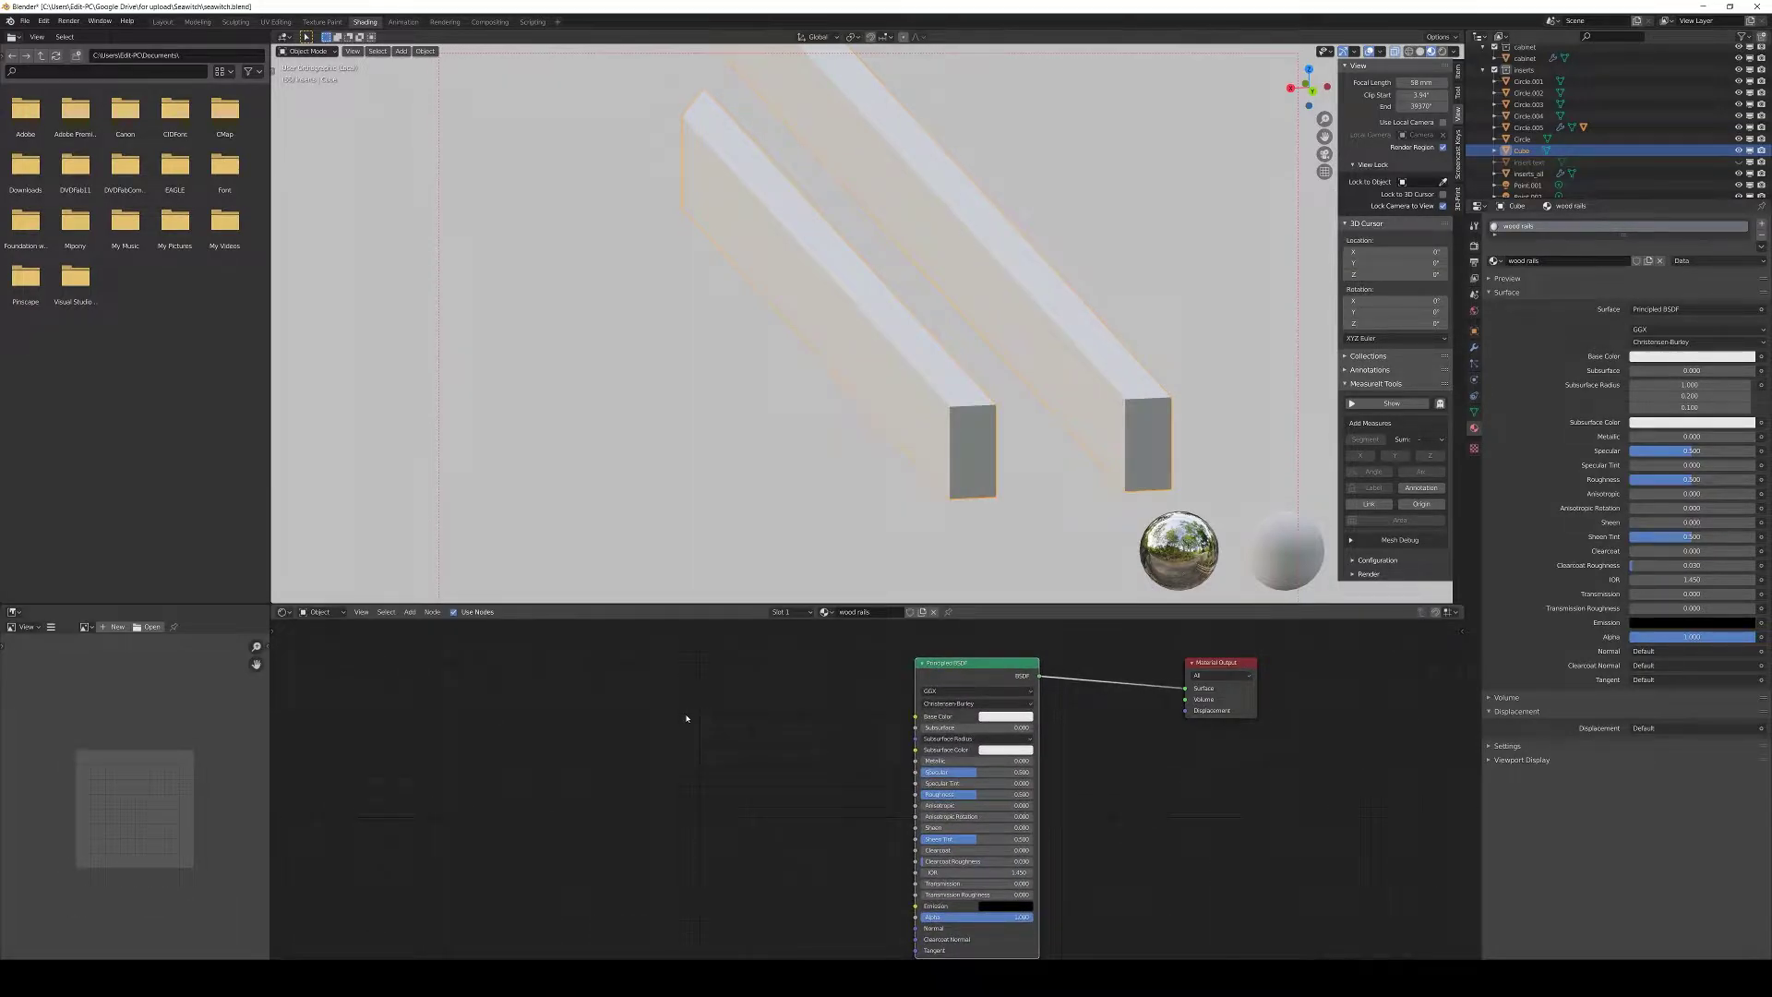
Give the Principled BSDF a near-black base color, a roughness of about 0.19 and a clearcoat of about 0.74
{"action": "left_click", "coordinate": [1003, 718]}
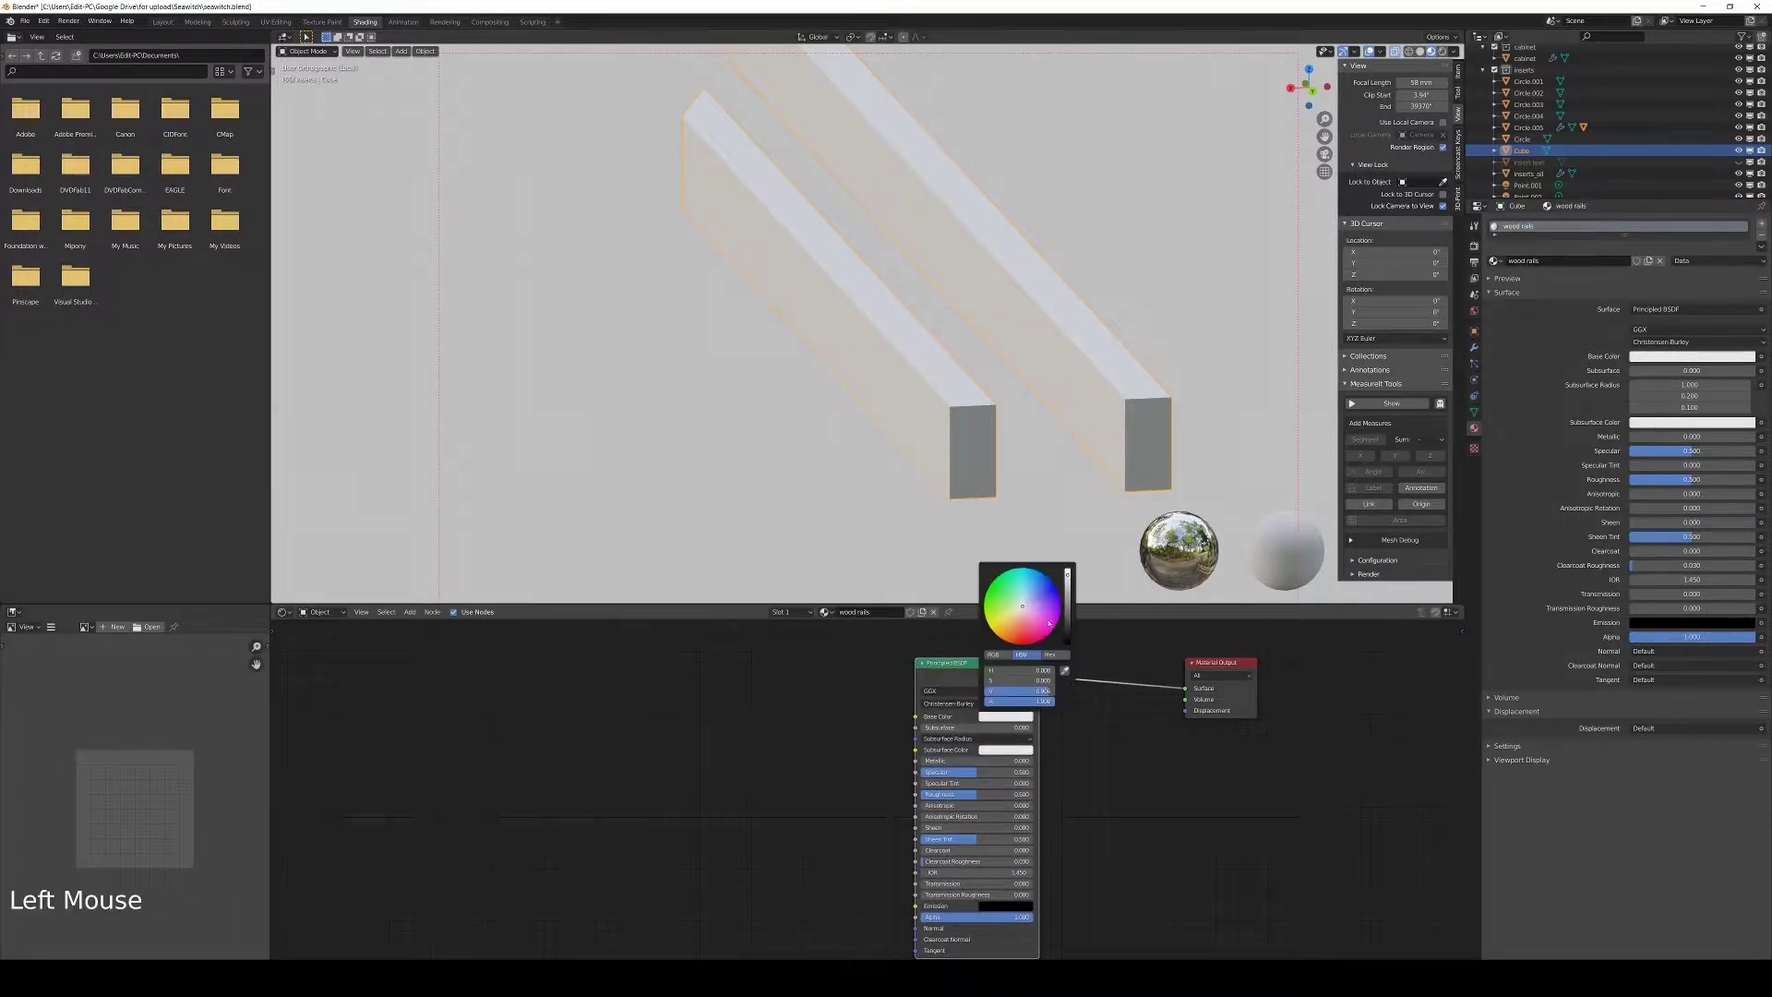
{"action": "left_click_drag", "start_coordinate": [1067, 595], "coordinate": [1068, 644]}
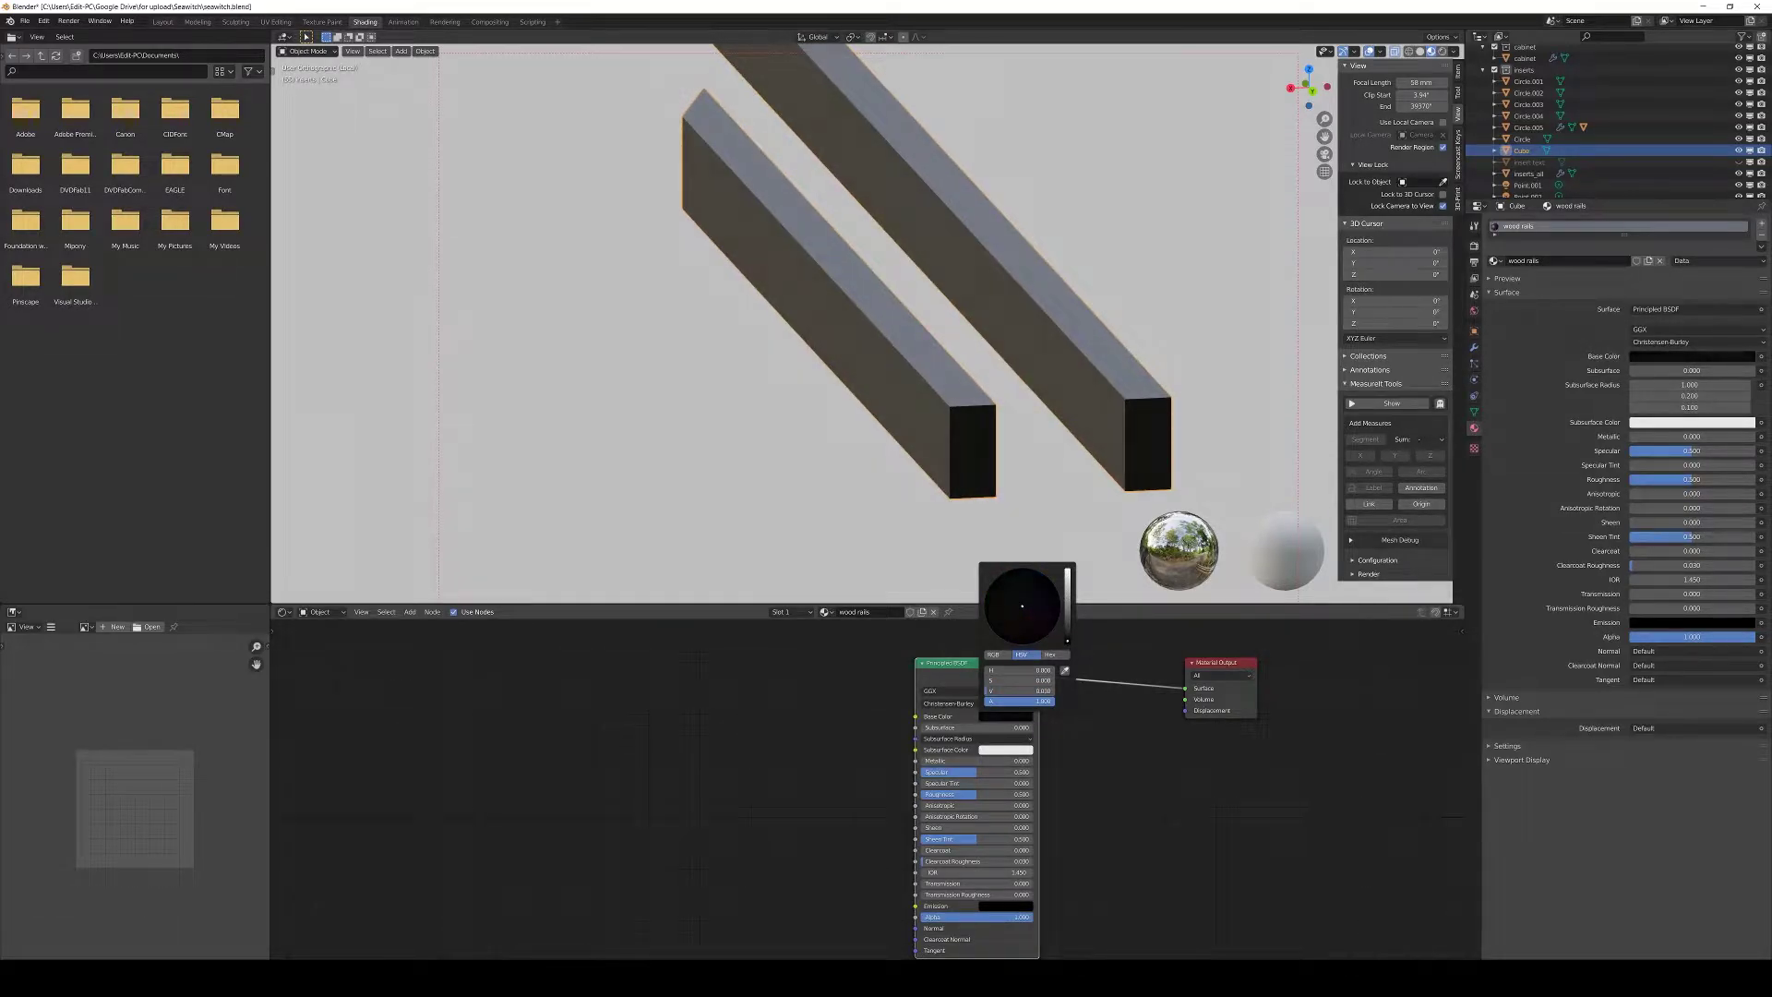
{"action": "left_click", "coordinate": [975, 795]}
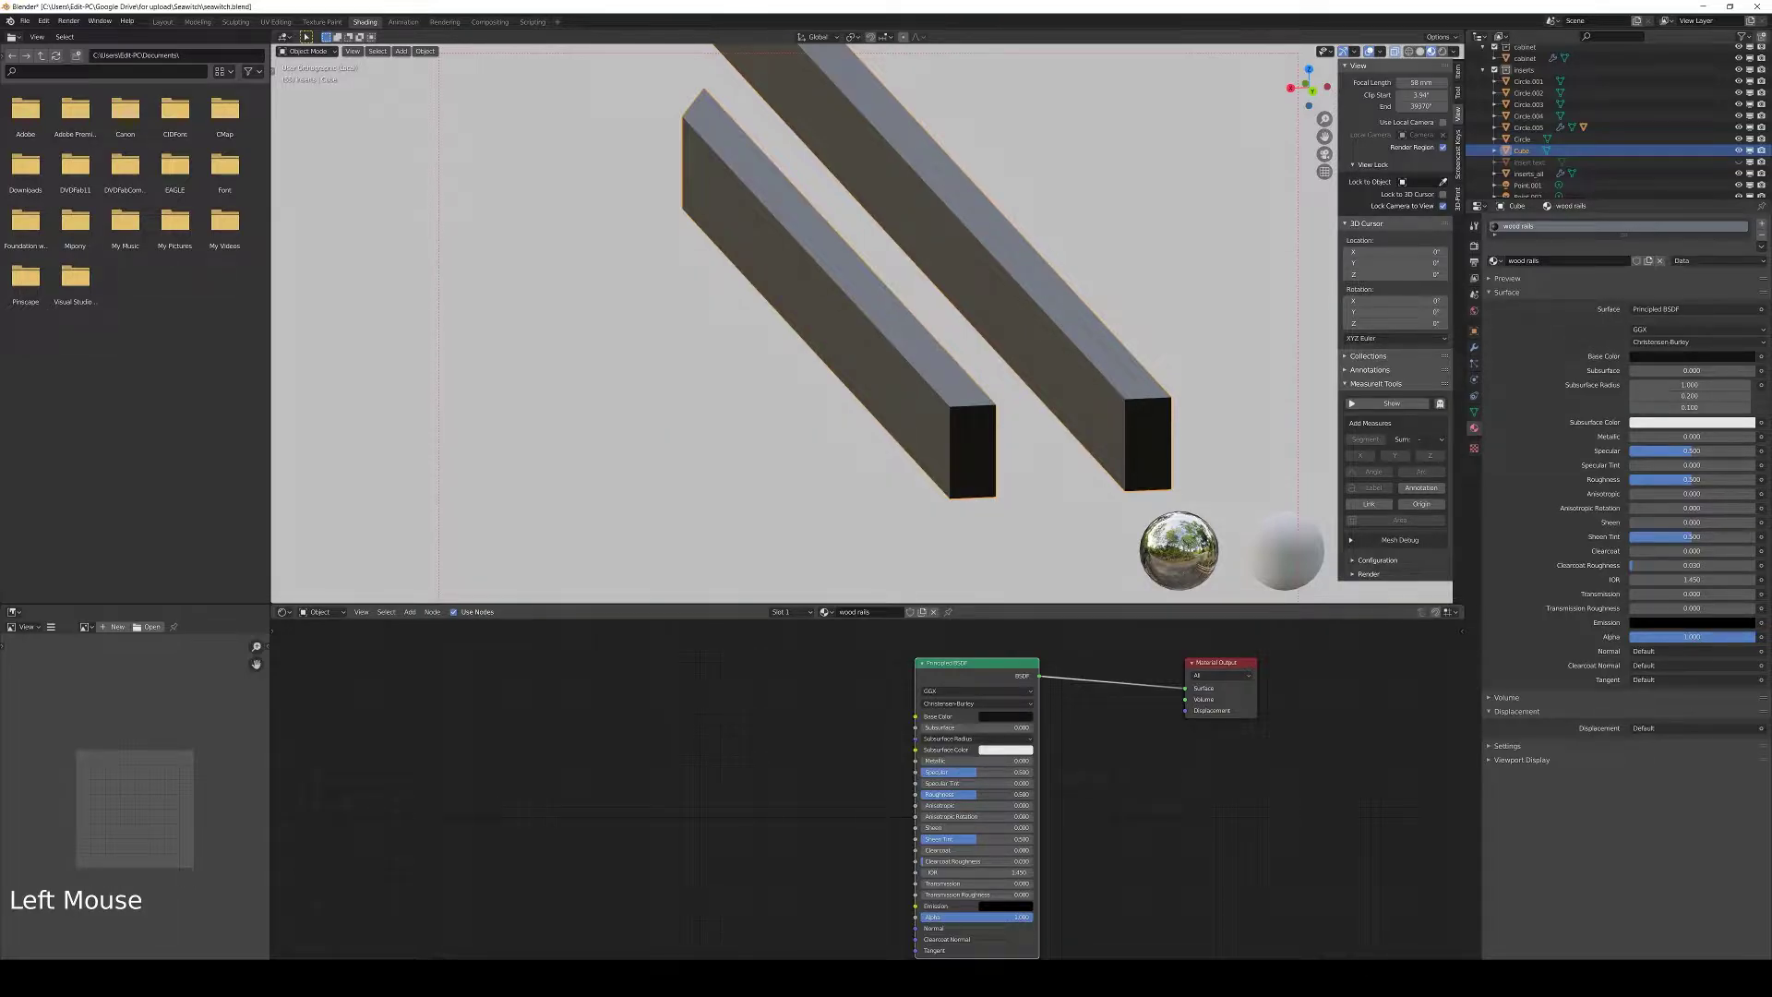
{"action": "left_click_drag", "start_coordinate": [974, 795], "coordinate": [947, 794]}
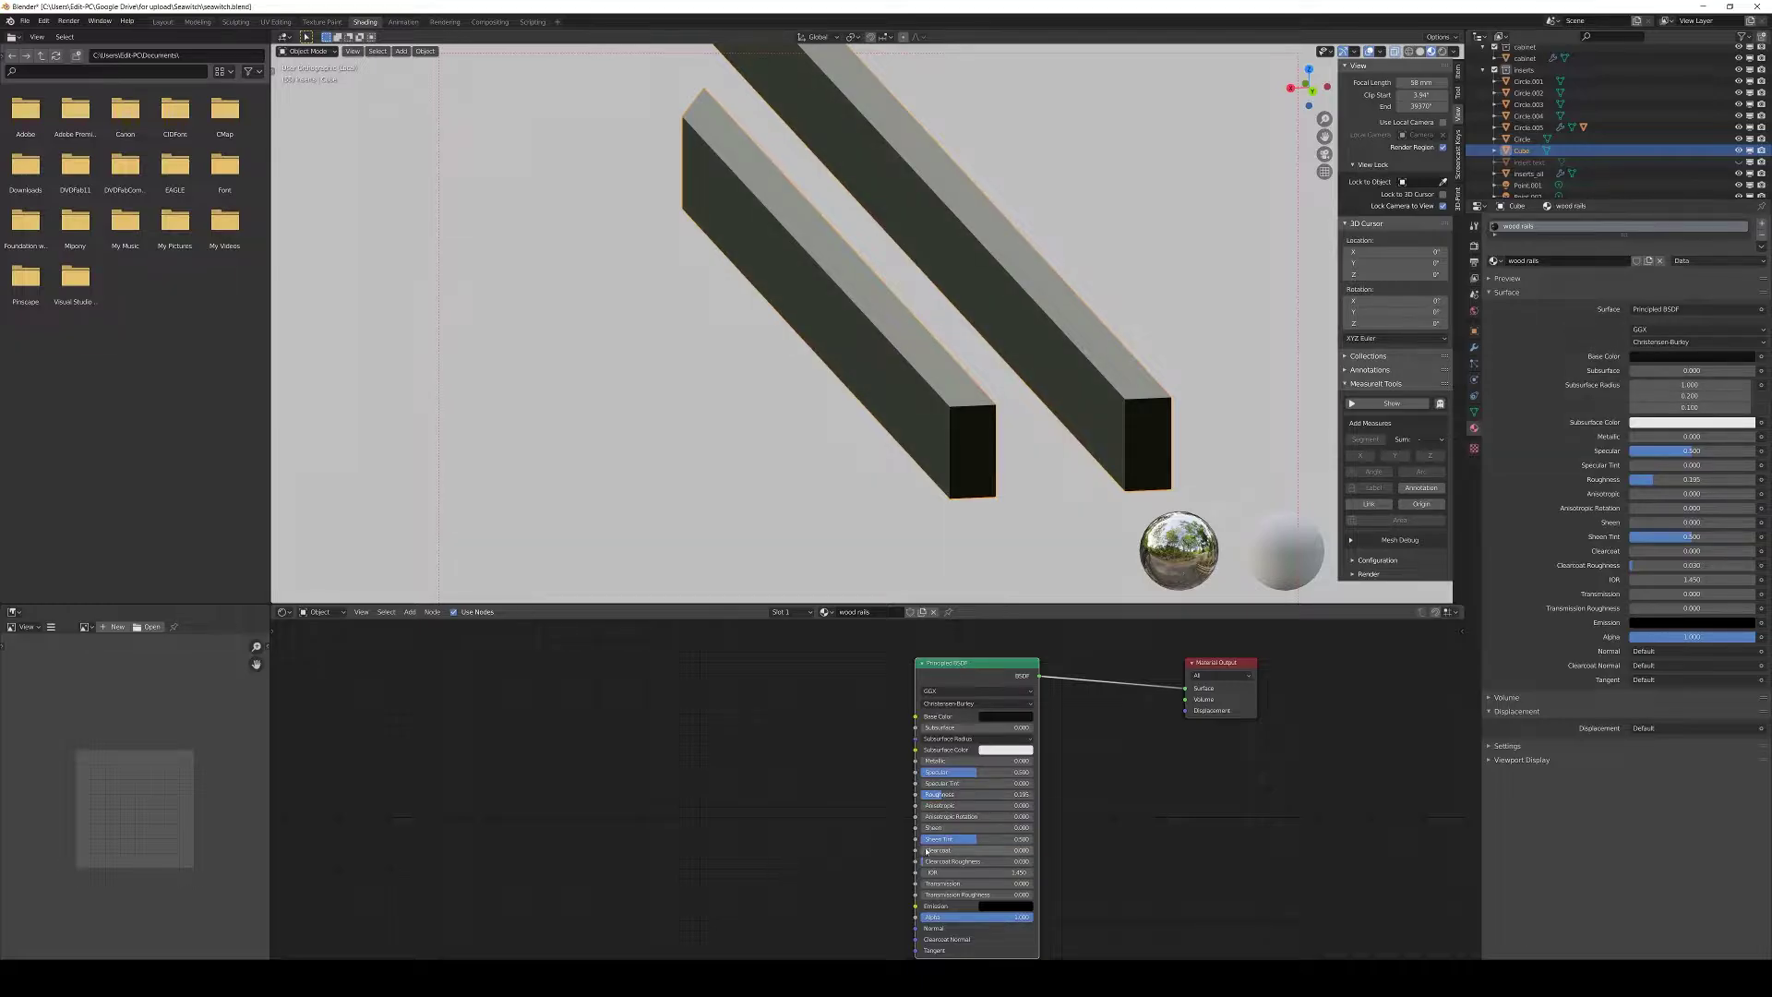
{"action": "left_click_drag", "start_coordinate": [947, 849], "coordinate": [1014, 850]}
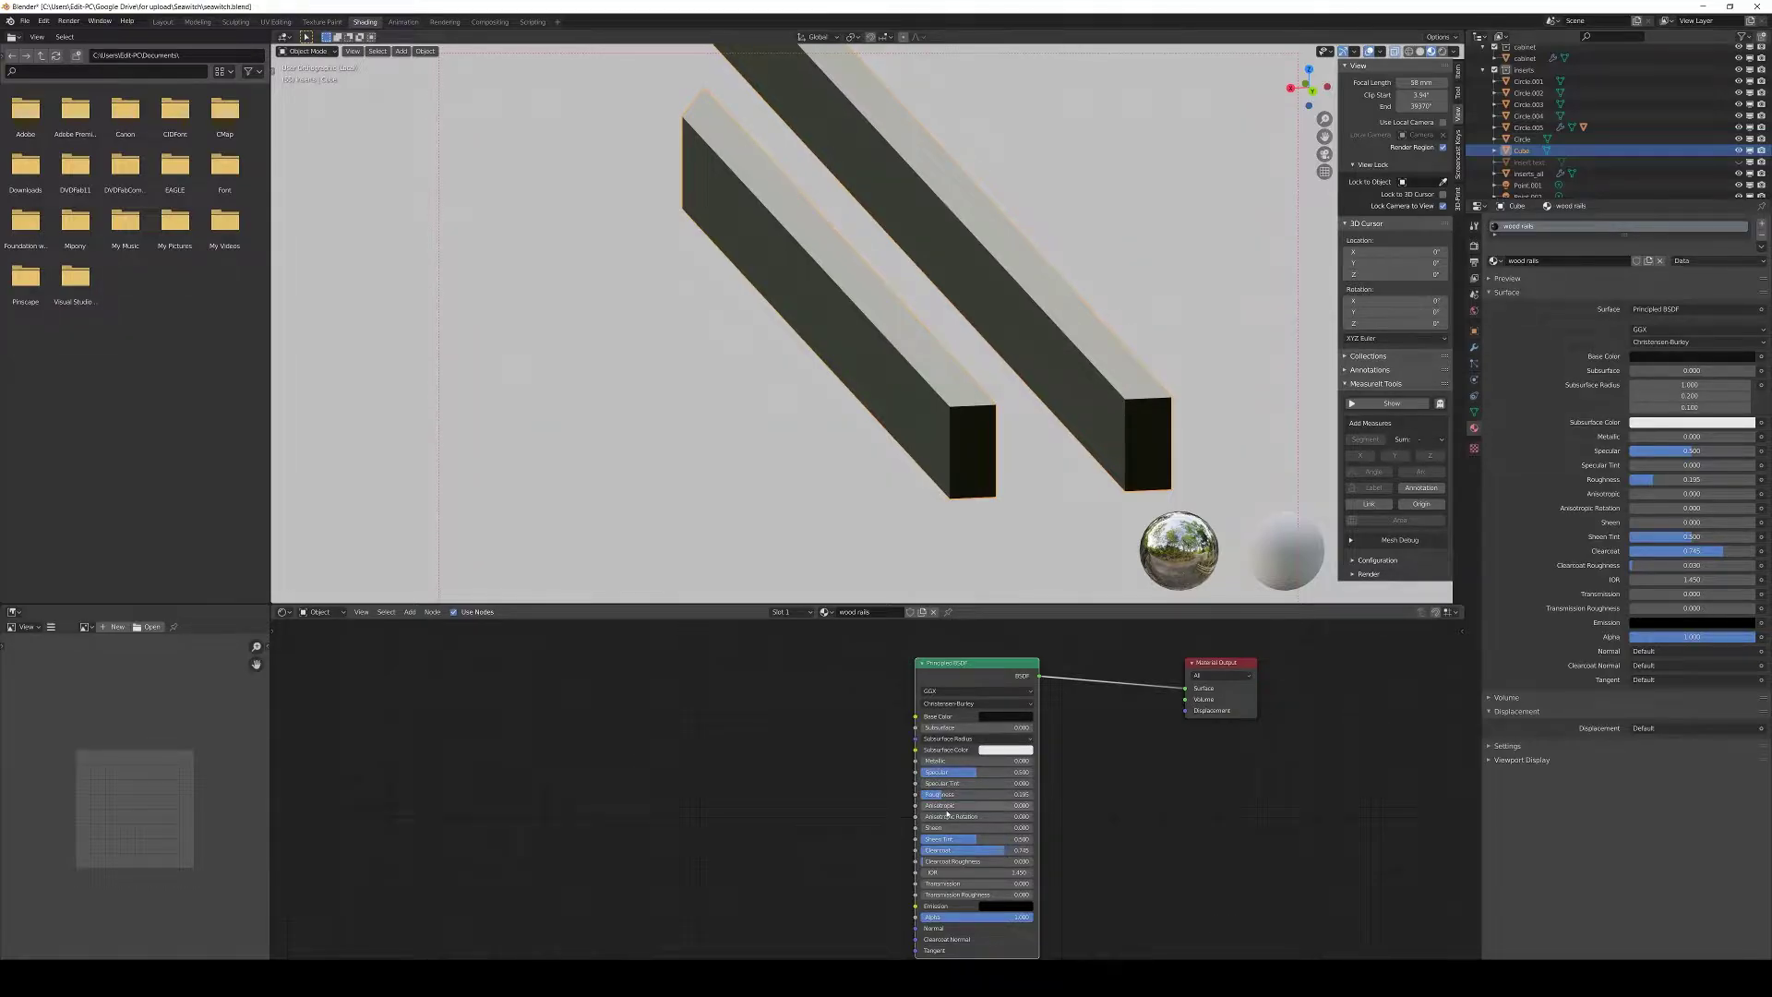
Add an Image Texture node before the shader and connect its Color output to the Principled BSDF's Roughness input
{"action": "key", "text": "shift"}
{"action": "key", "text": "shift+a"}
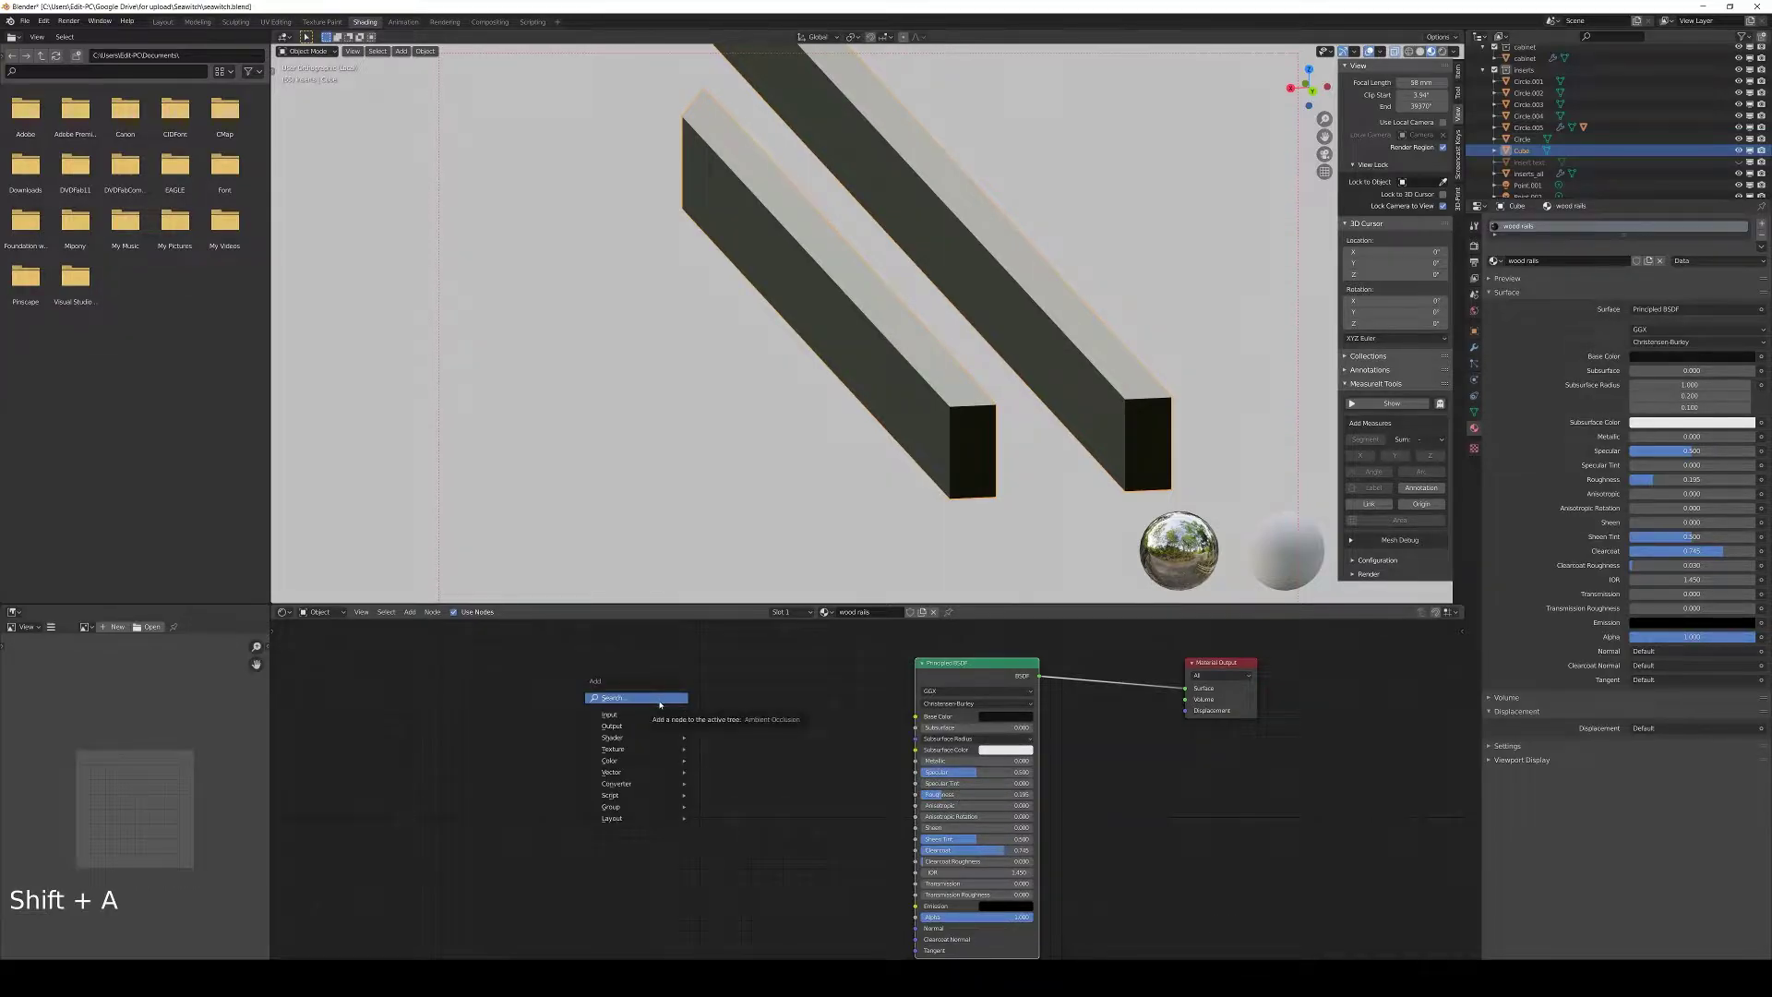
{"action": "mouse_move", "coordinate": [685, 749]}
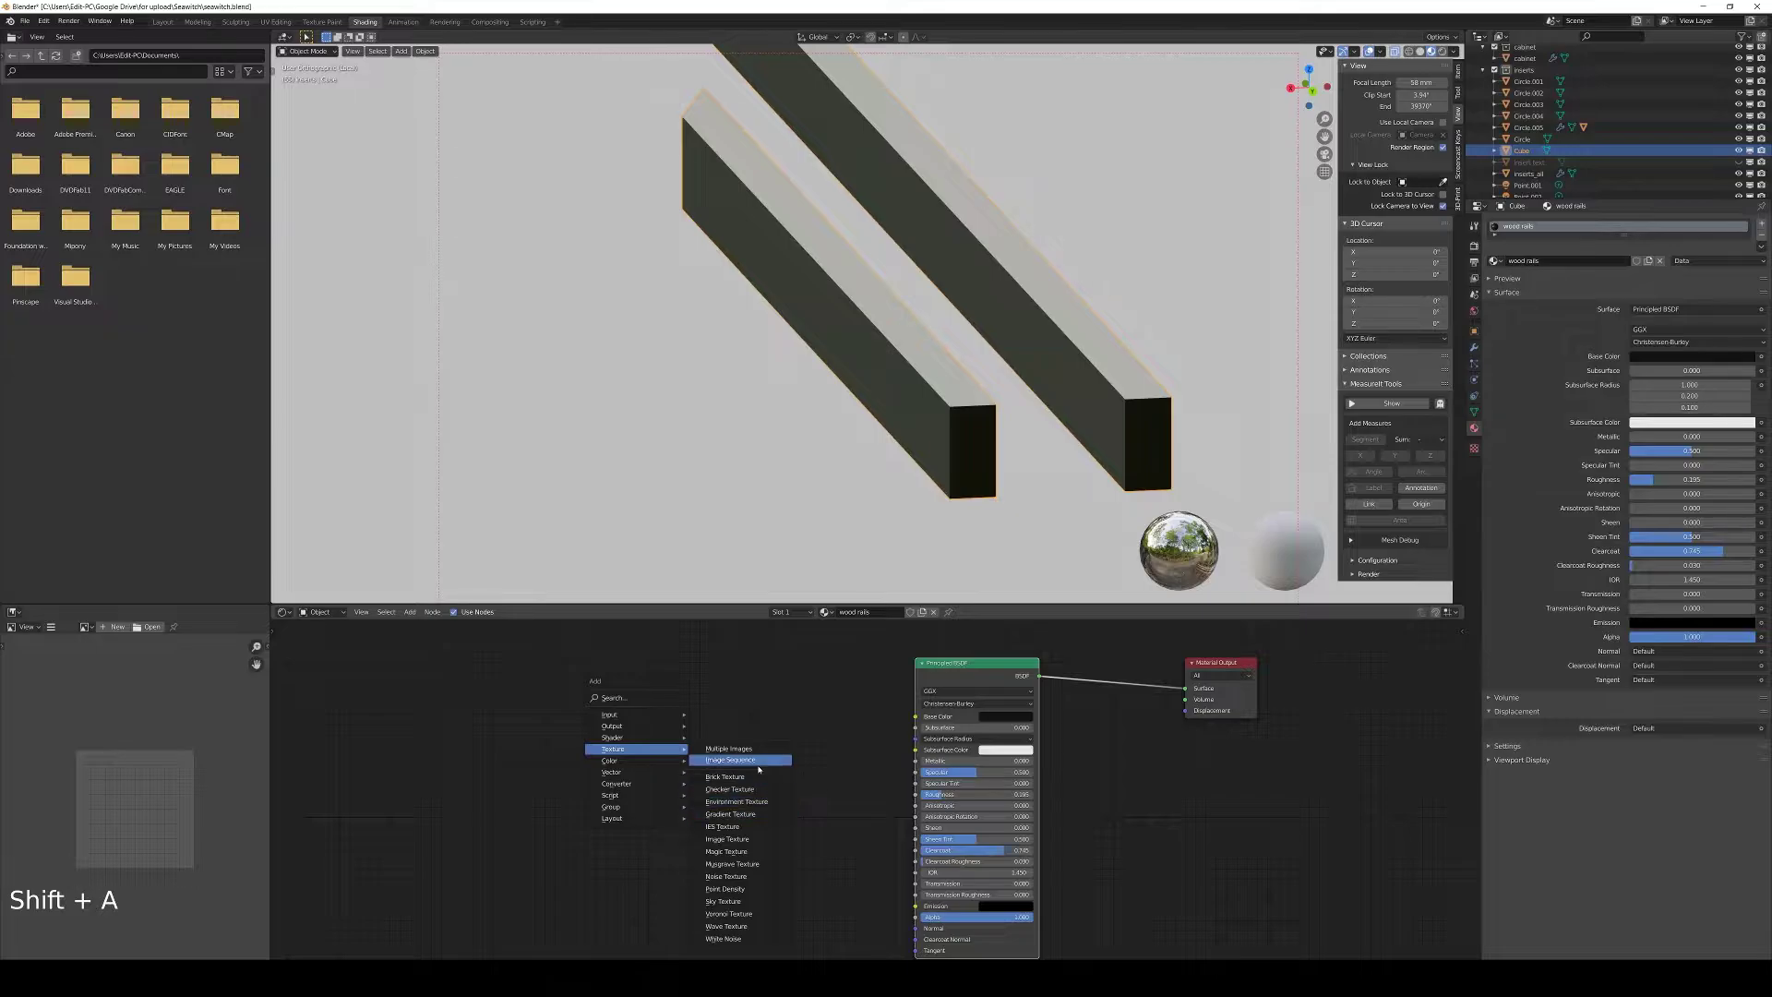
{"action": "left_click", "coordinate": [743, 838]}
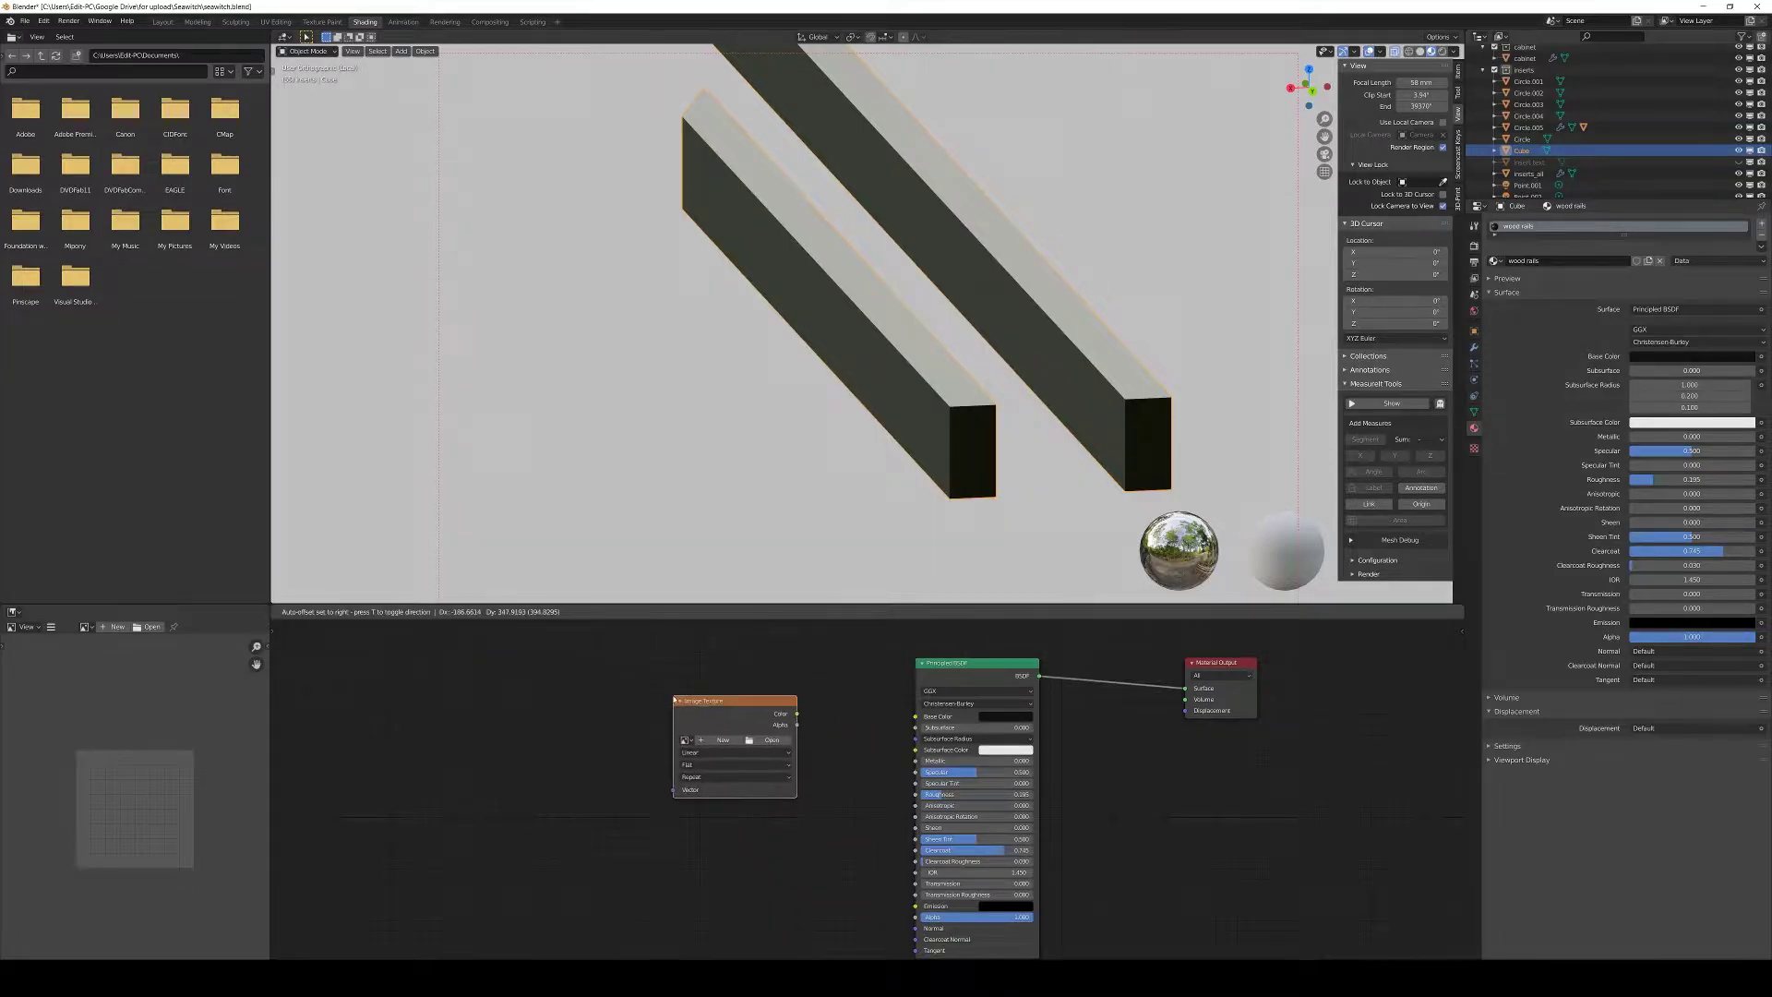
{"action": "left_click", "coordinate": [776, 724]}
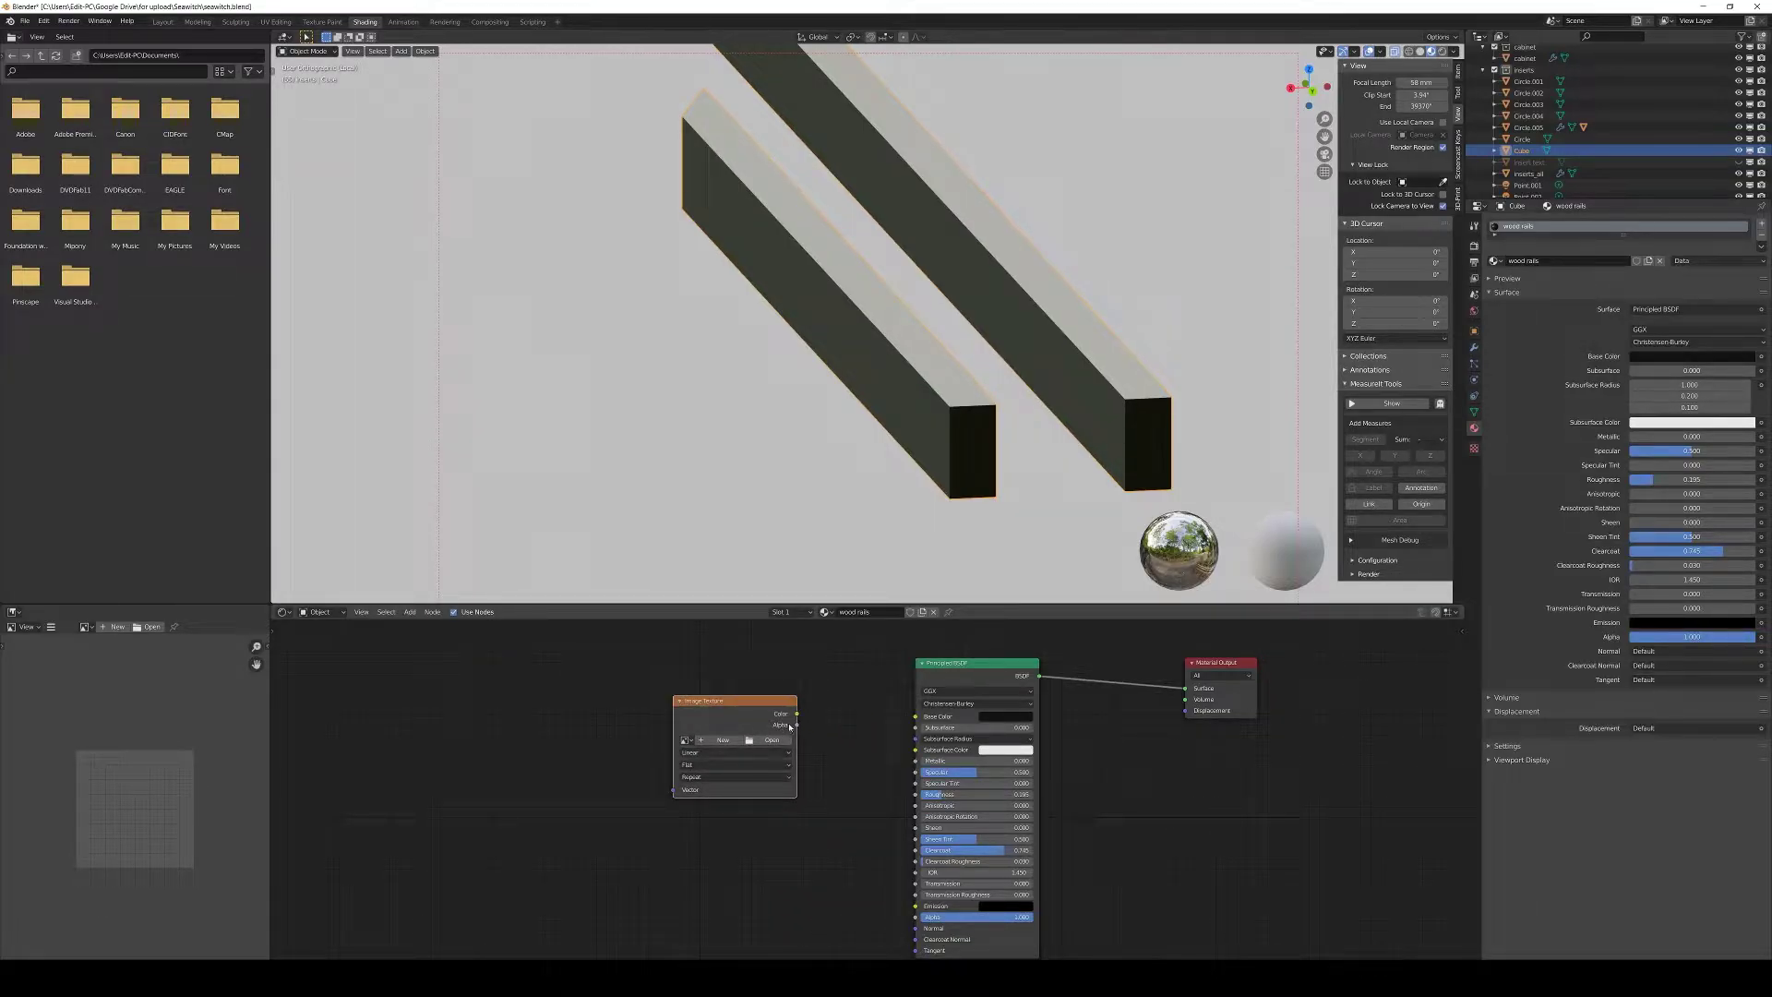
{"action": "left_click_drag", "start_coordinate": [796, 716], "coordinate": [821, 725]}
{"action": "left_click_drag", "start_coordinate": [886, 785], "coordinate": [915, 794]}
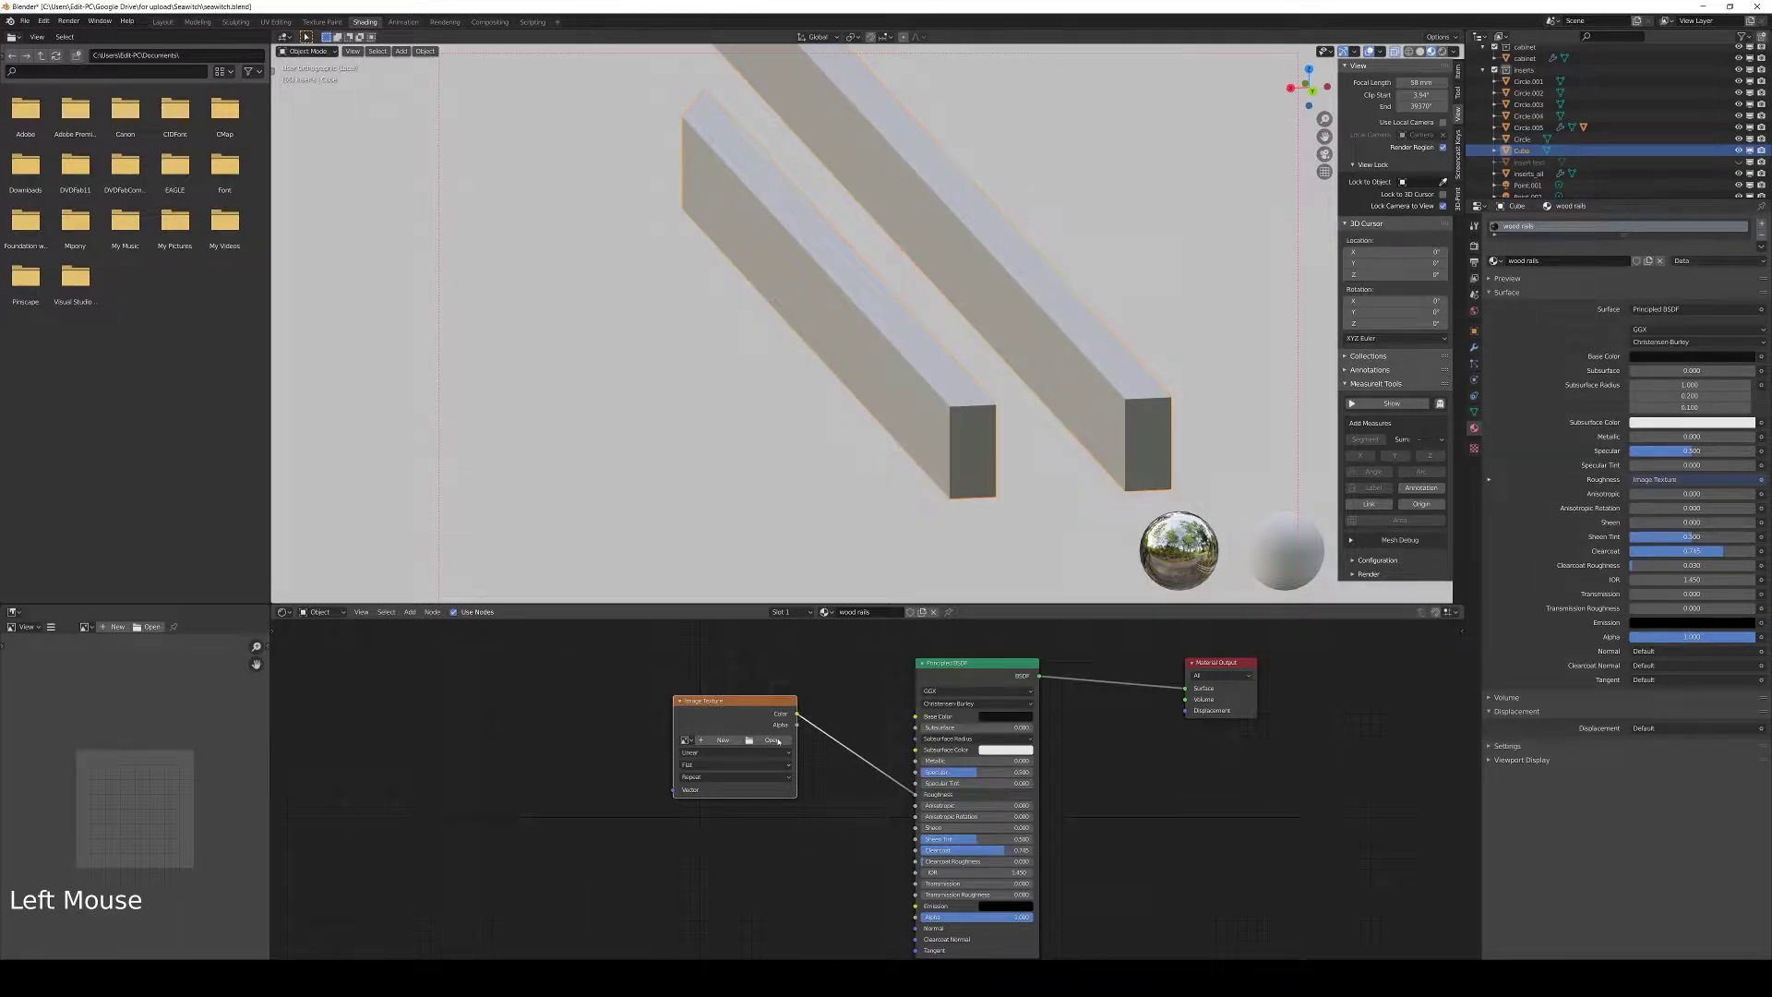
Load Wood_011_Roughness.jpg from the textures folder into the Image Texture node and check it on the rails
{"action": "left_click", "coordinate": [778, 740]}
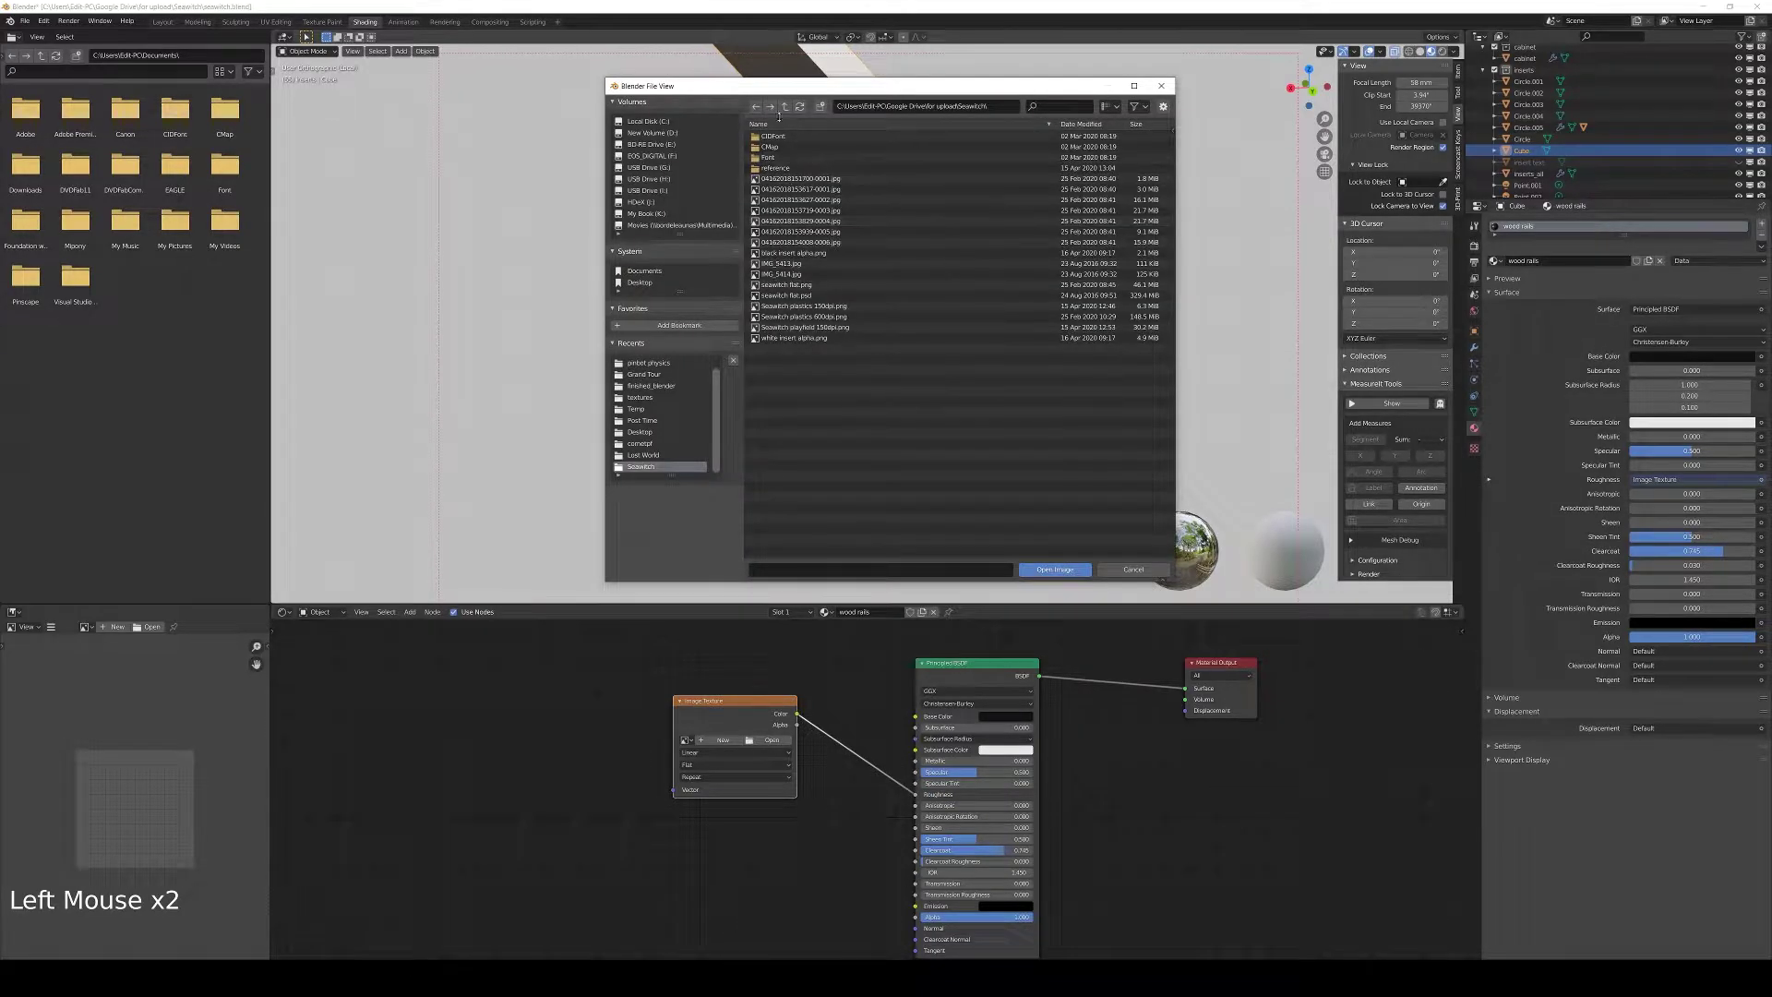
{"action": "left_click", "coordinate": [784, 106]}
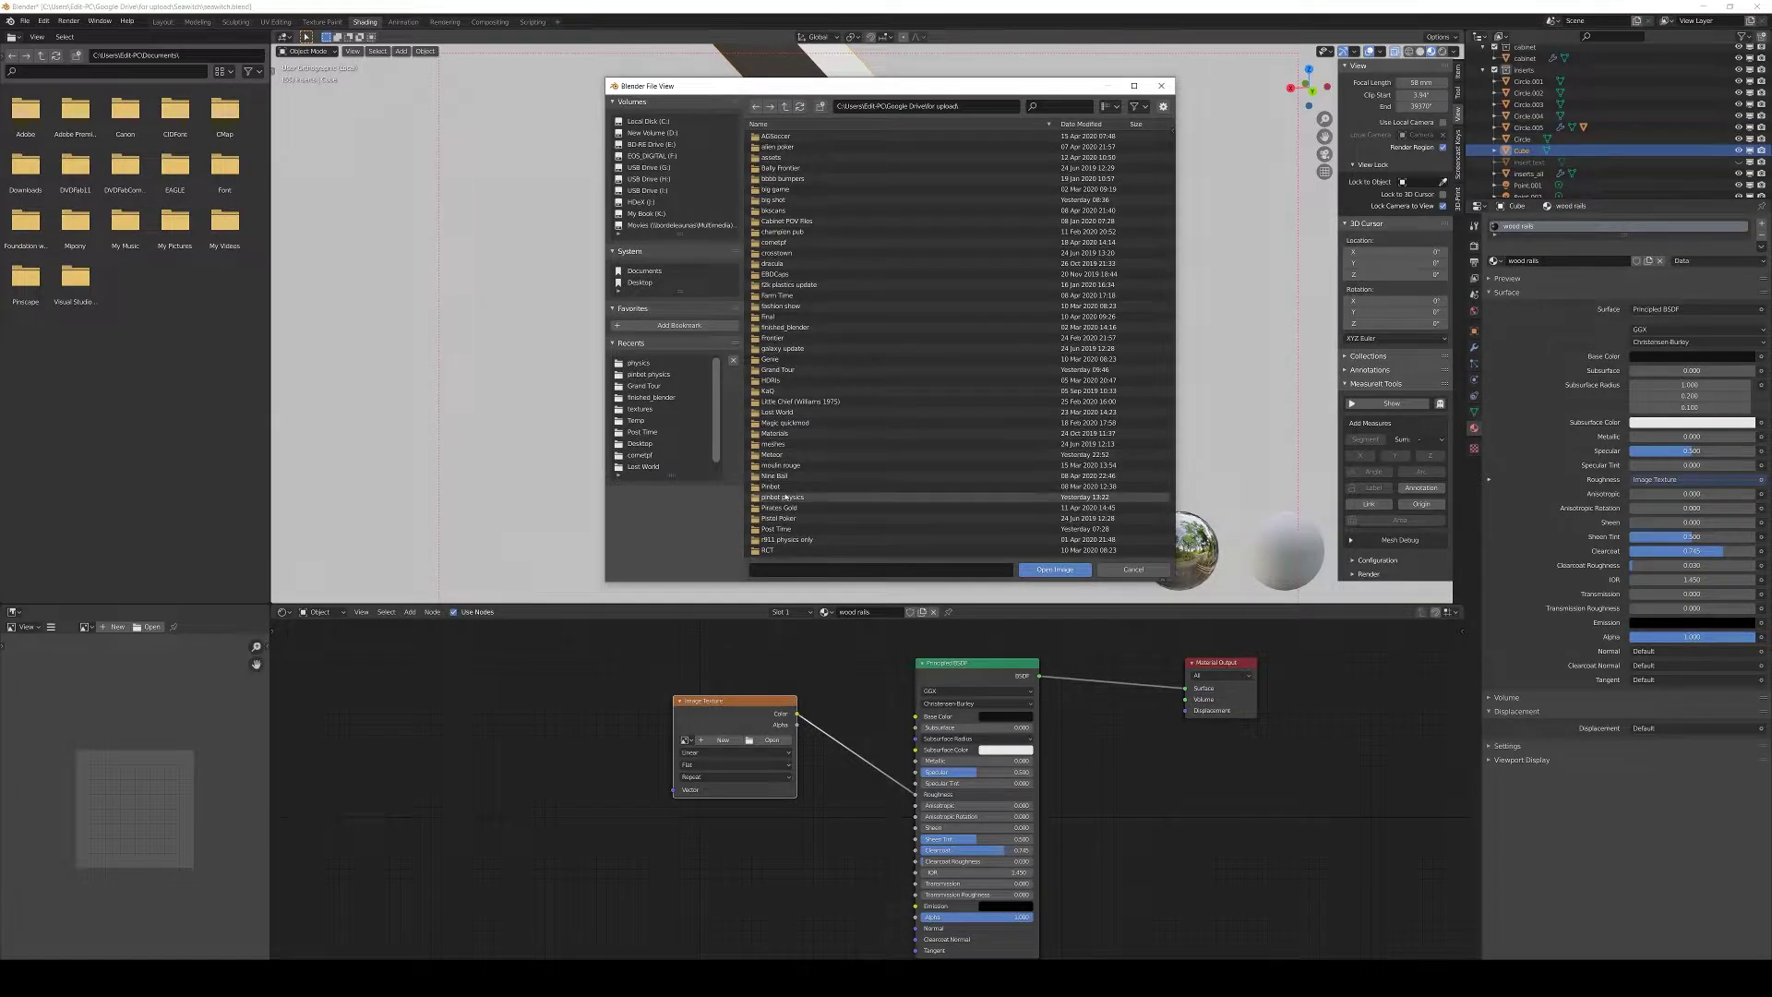
{"action": "scroll", "coordinate": [785, 496], "scroll_direction": "down", "scroll_amount": 7}
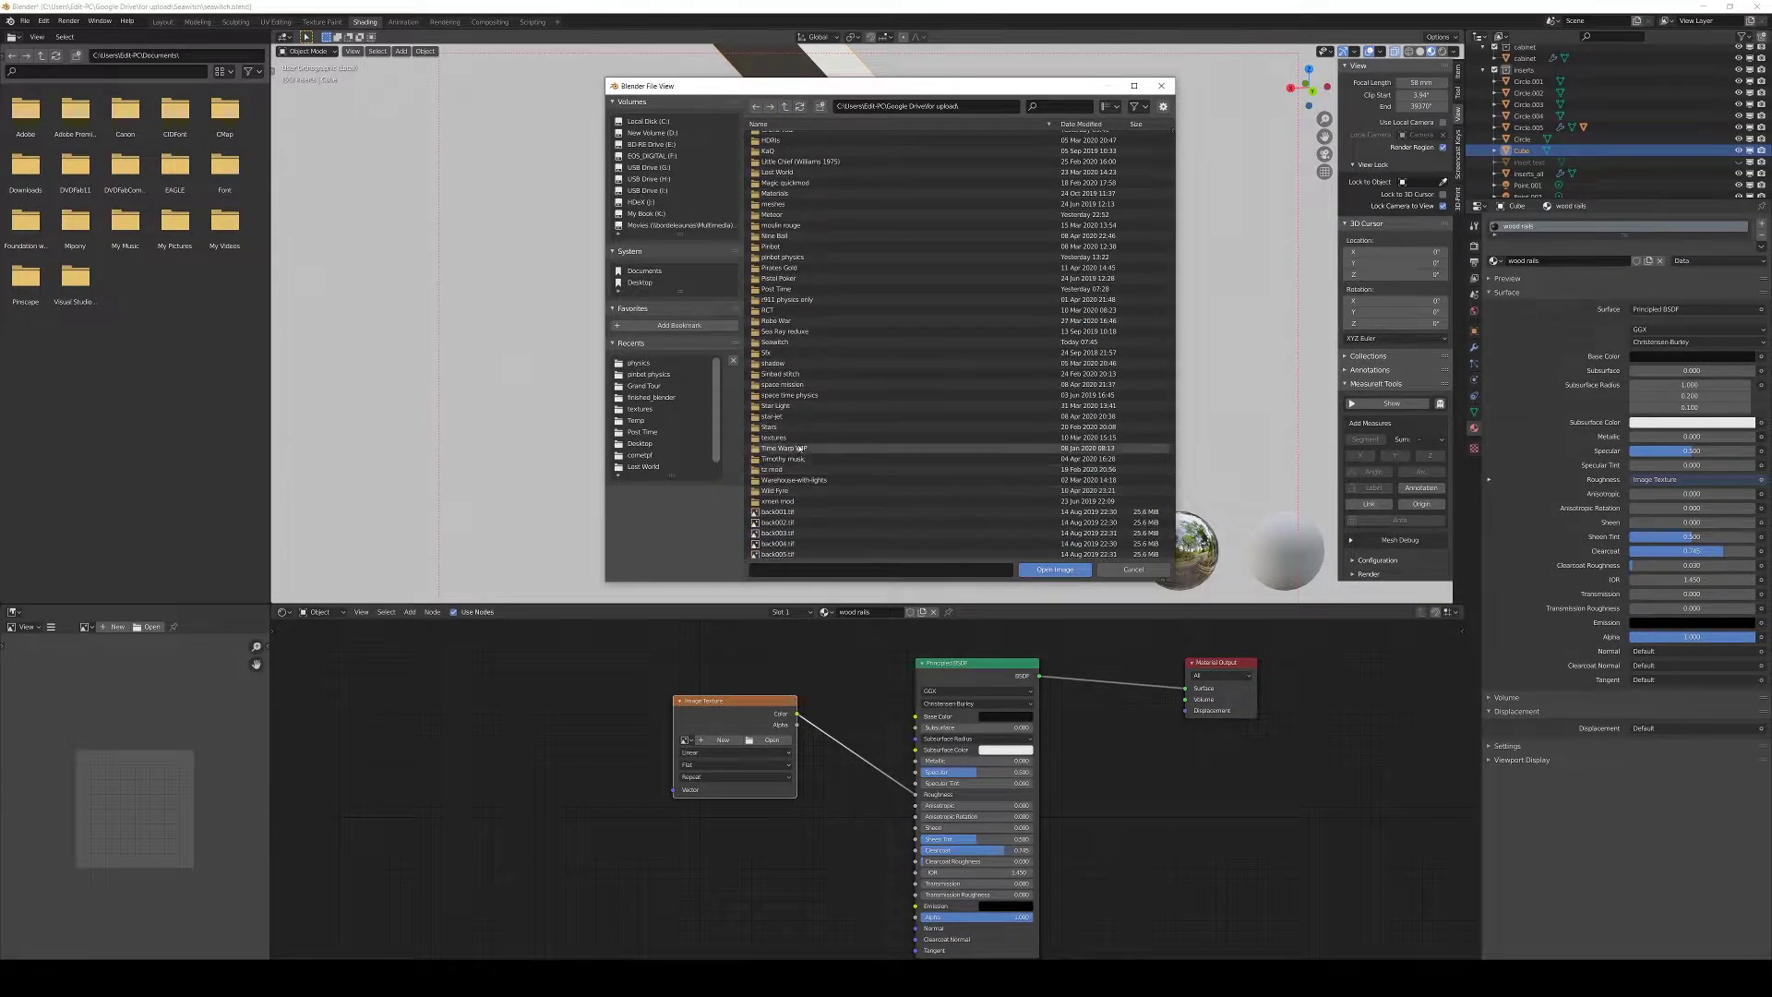
{"action": "double_click", "coordinate": [783, 439]}
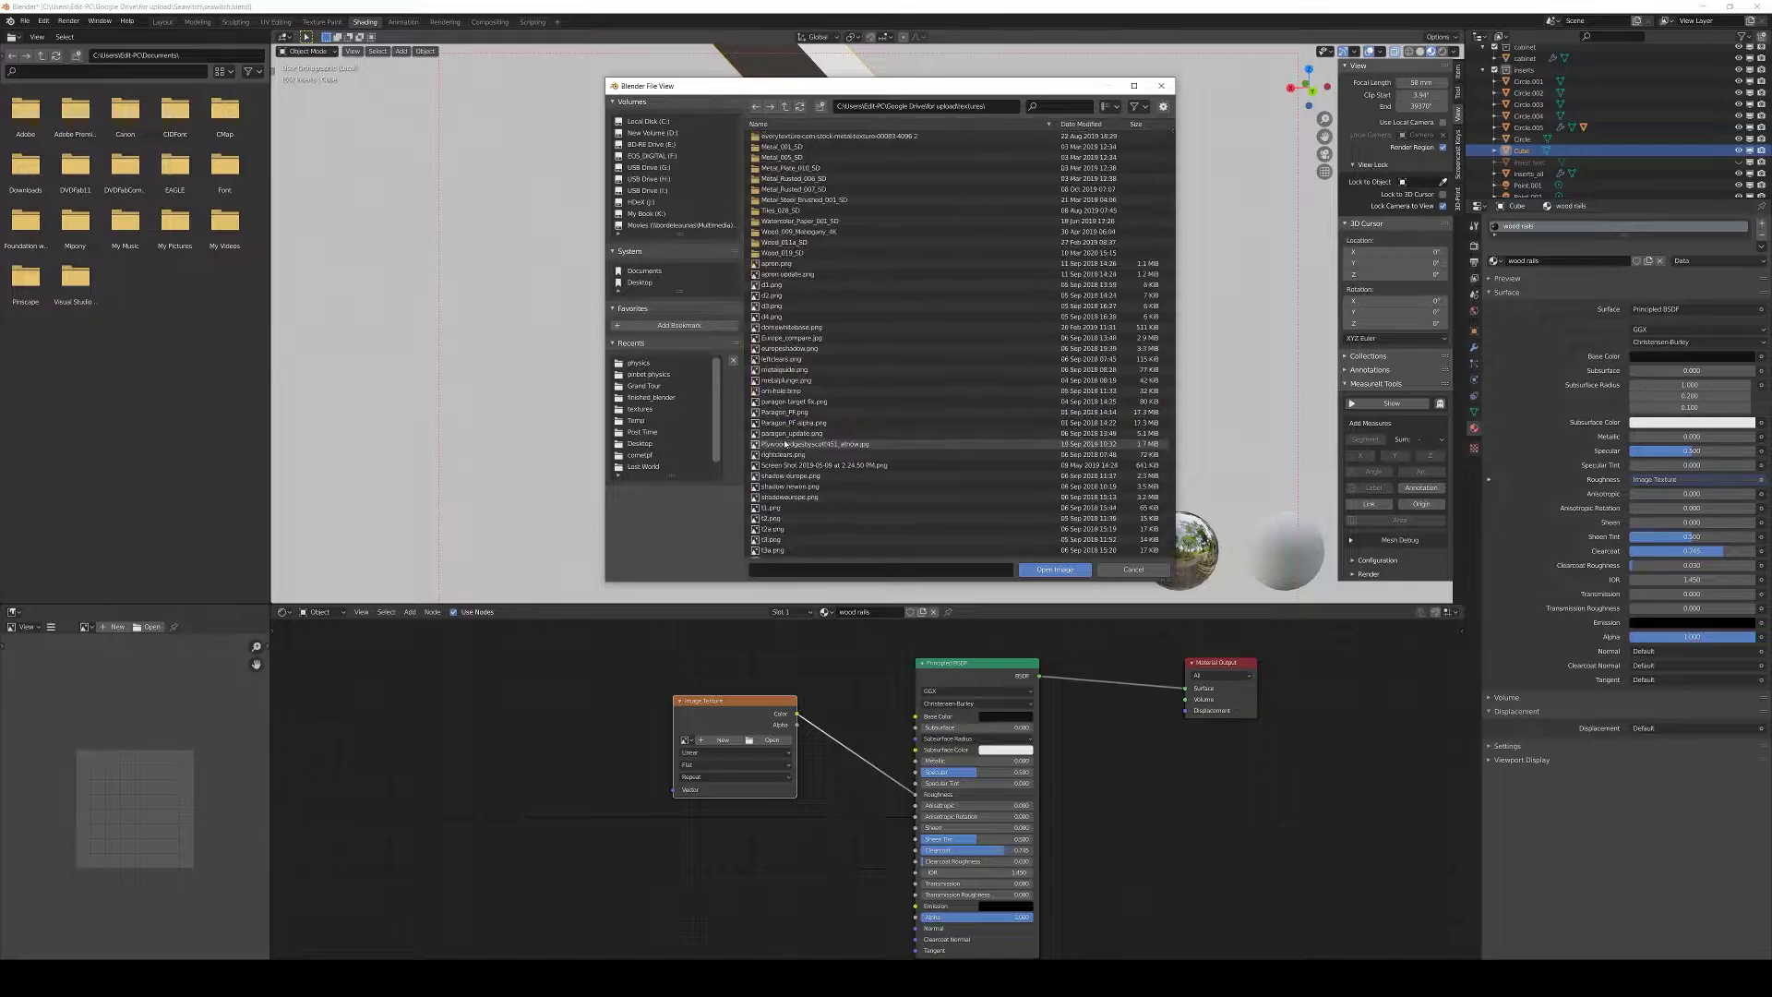
{"action": "double_click", "coordinate": [795, 242]}
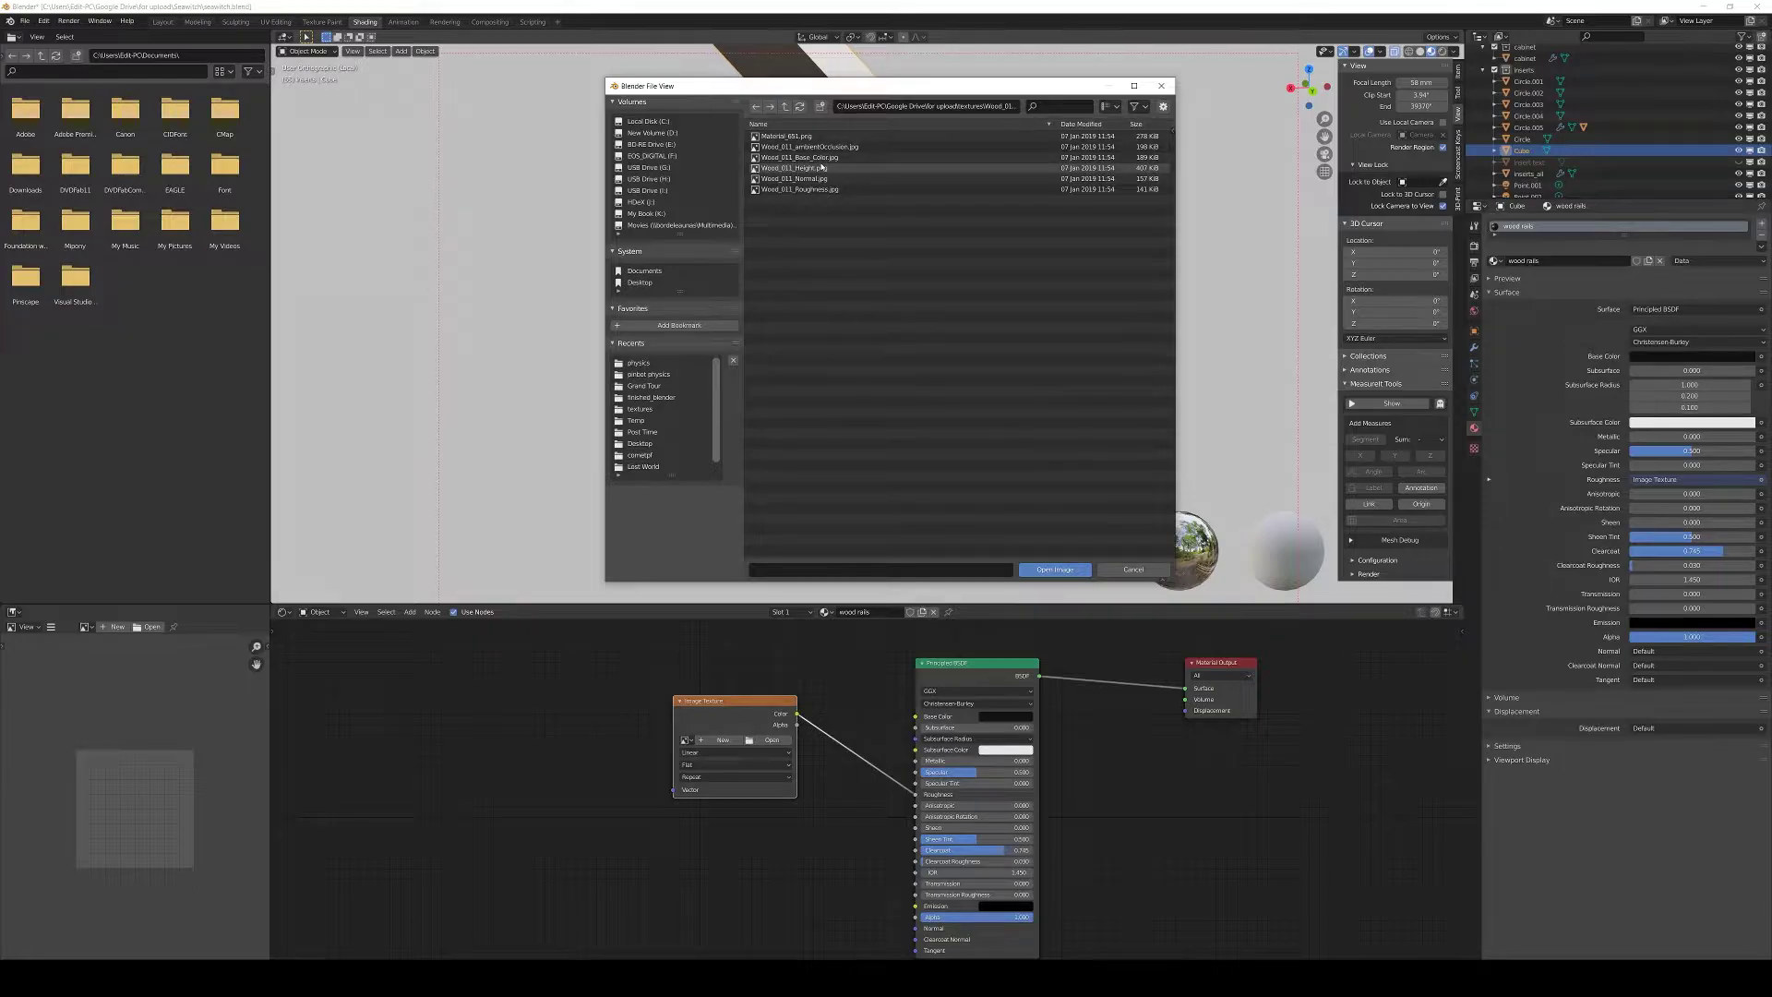
{"action": "double_click", "coordinate": [815, 192]}
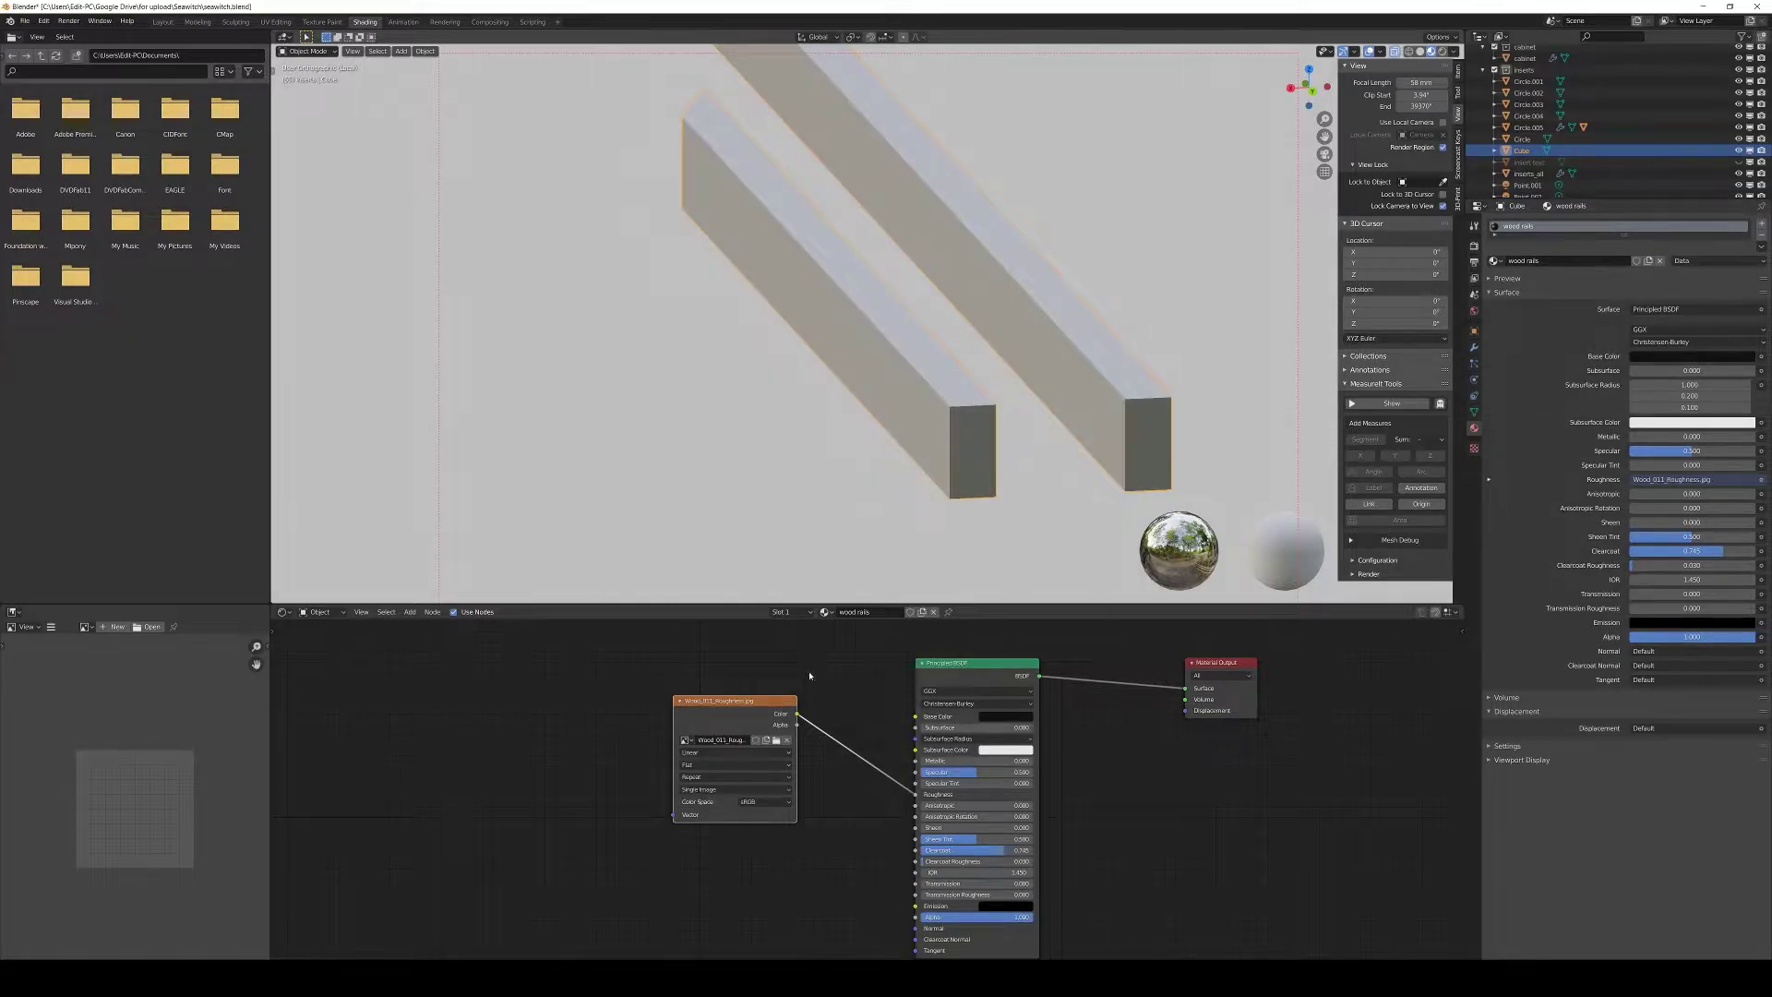
{"action": "middle_click_drag", "start_coordinate": [904, 443], "coordinate": [982, 482]}
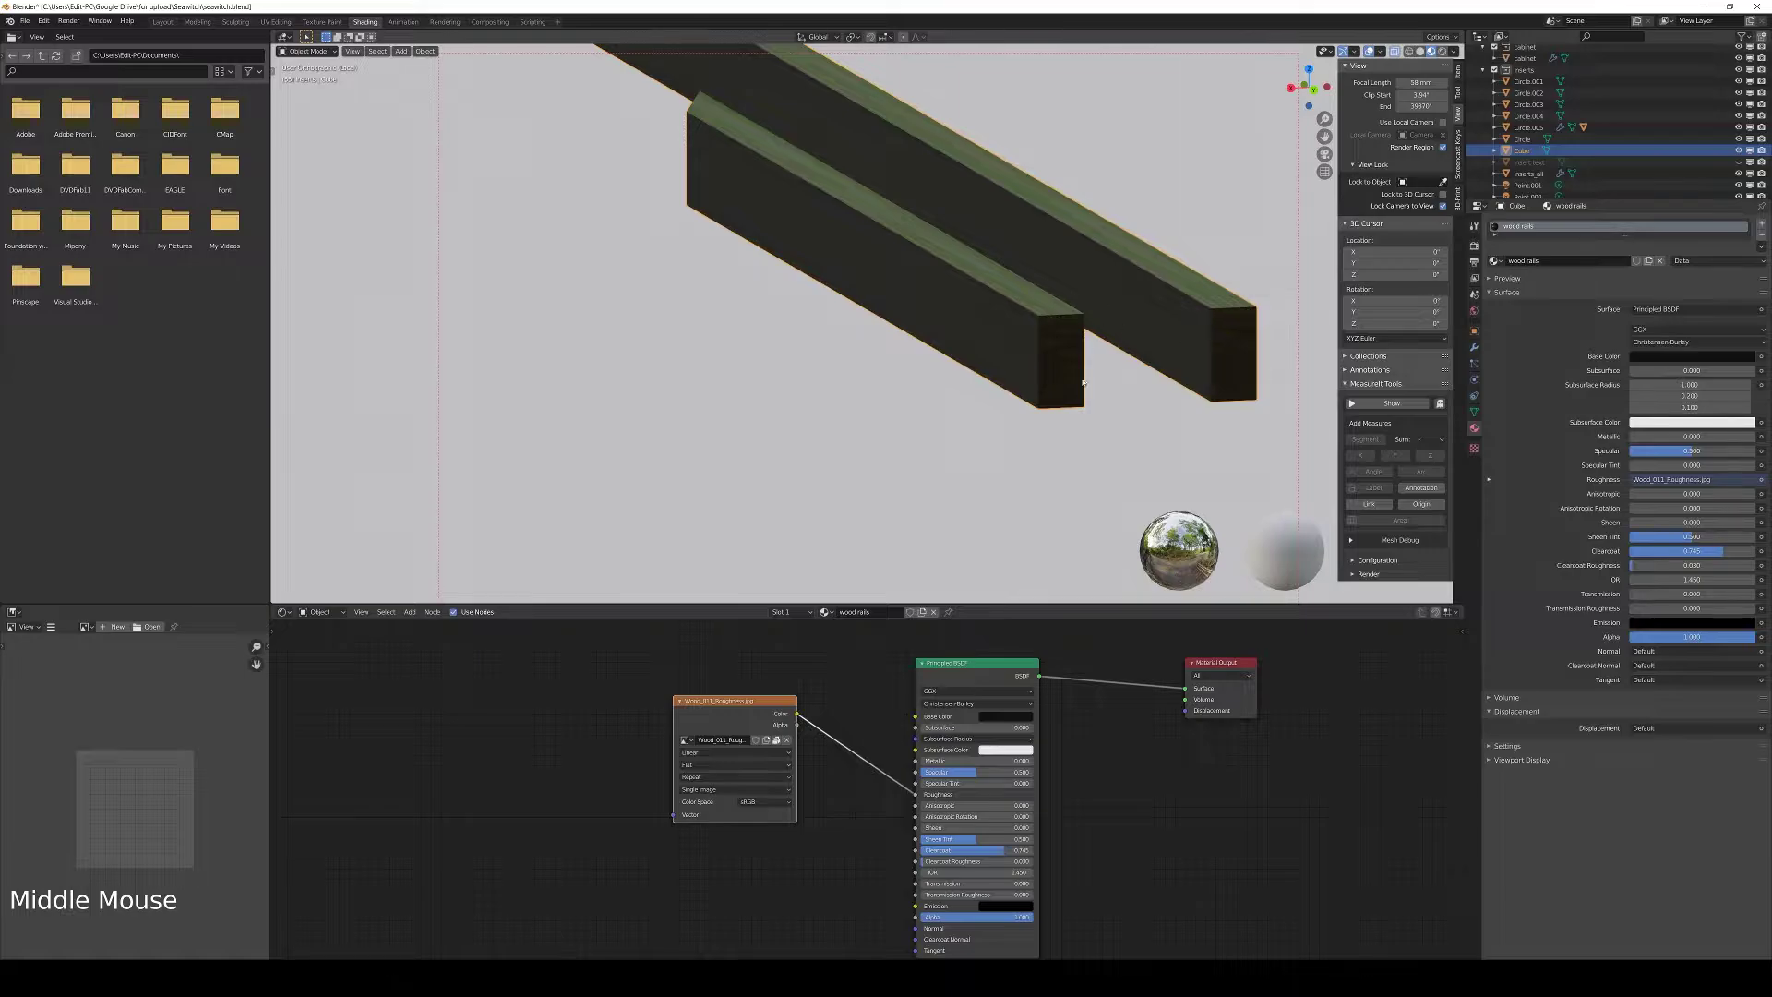
Add a Texture Coordinate node and place it ahead of the roughness image node, leaving room between them
{"action": "middle_click_drag", "start_coordinate": [879, 866], "coordinate": [951, 871], "text": "shift"}
{"action": "key", "text": "shift+a"}
{"action": "mouse_move", "coordinate": [604, 785]}
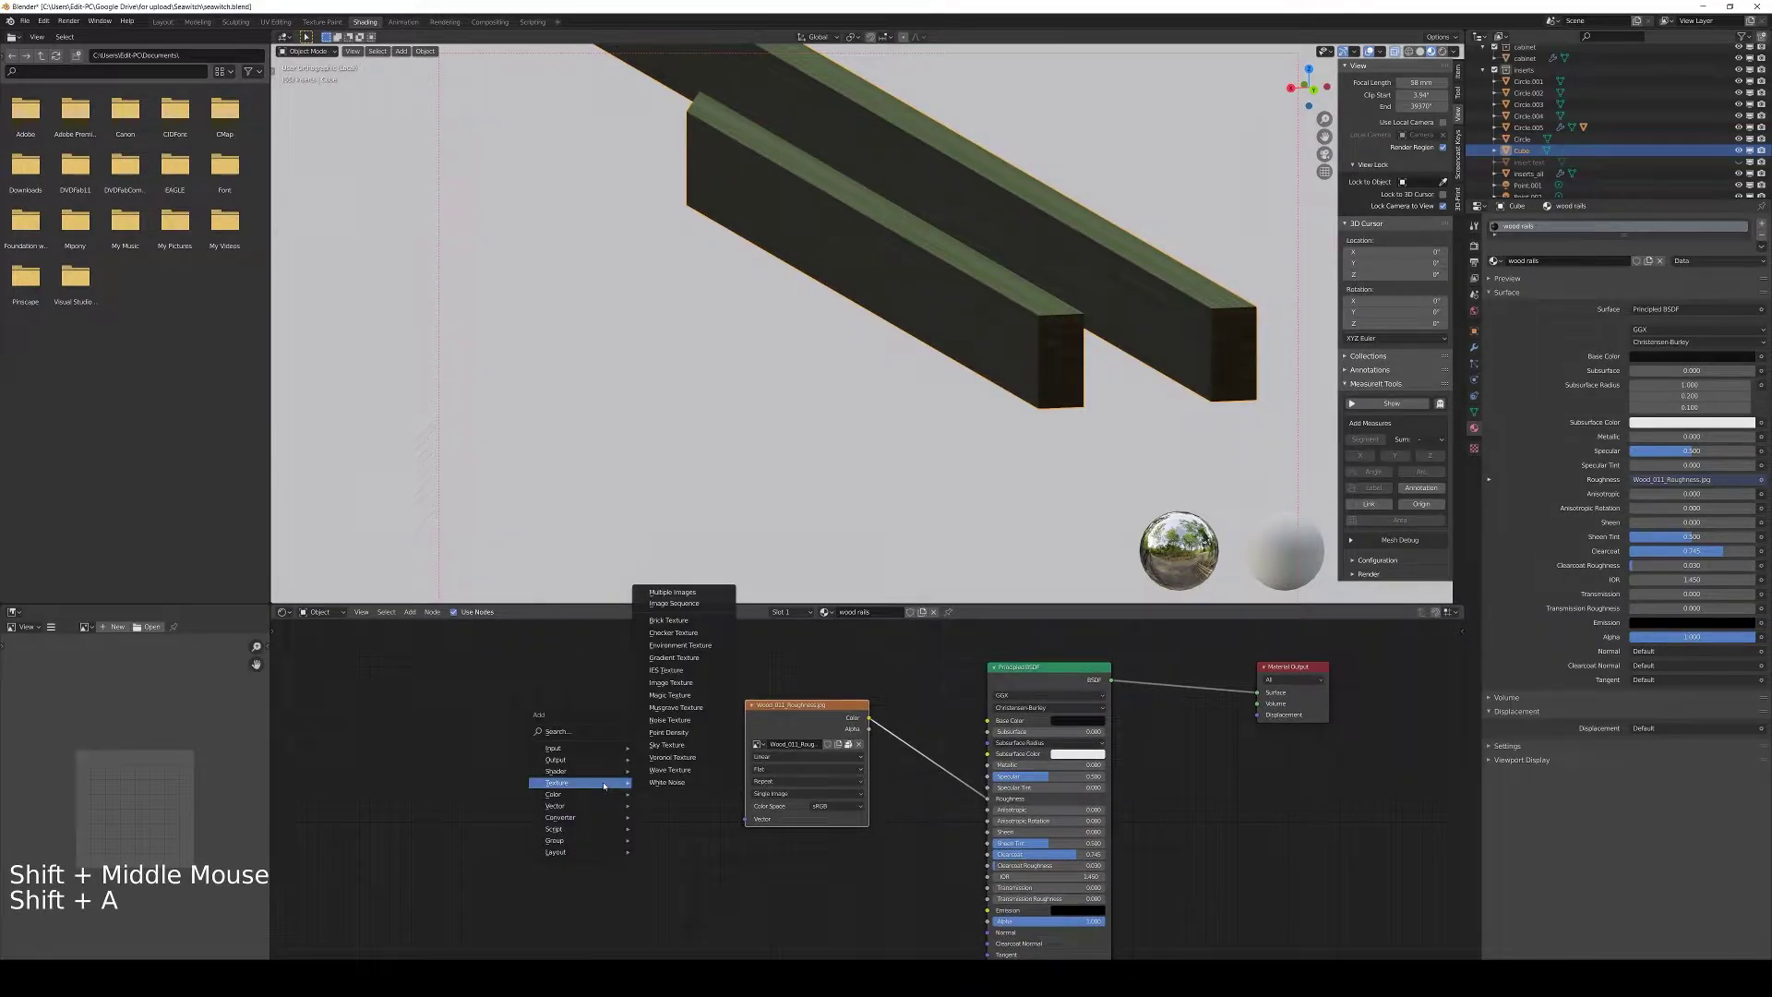
{"action": "mouse_move", "coordinate": [591, 748]}
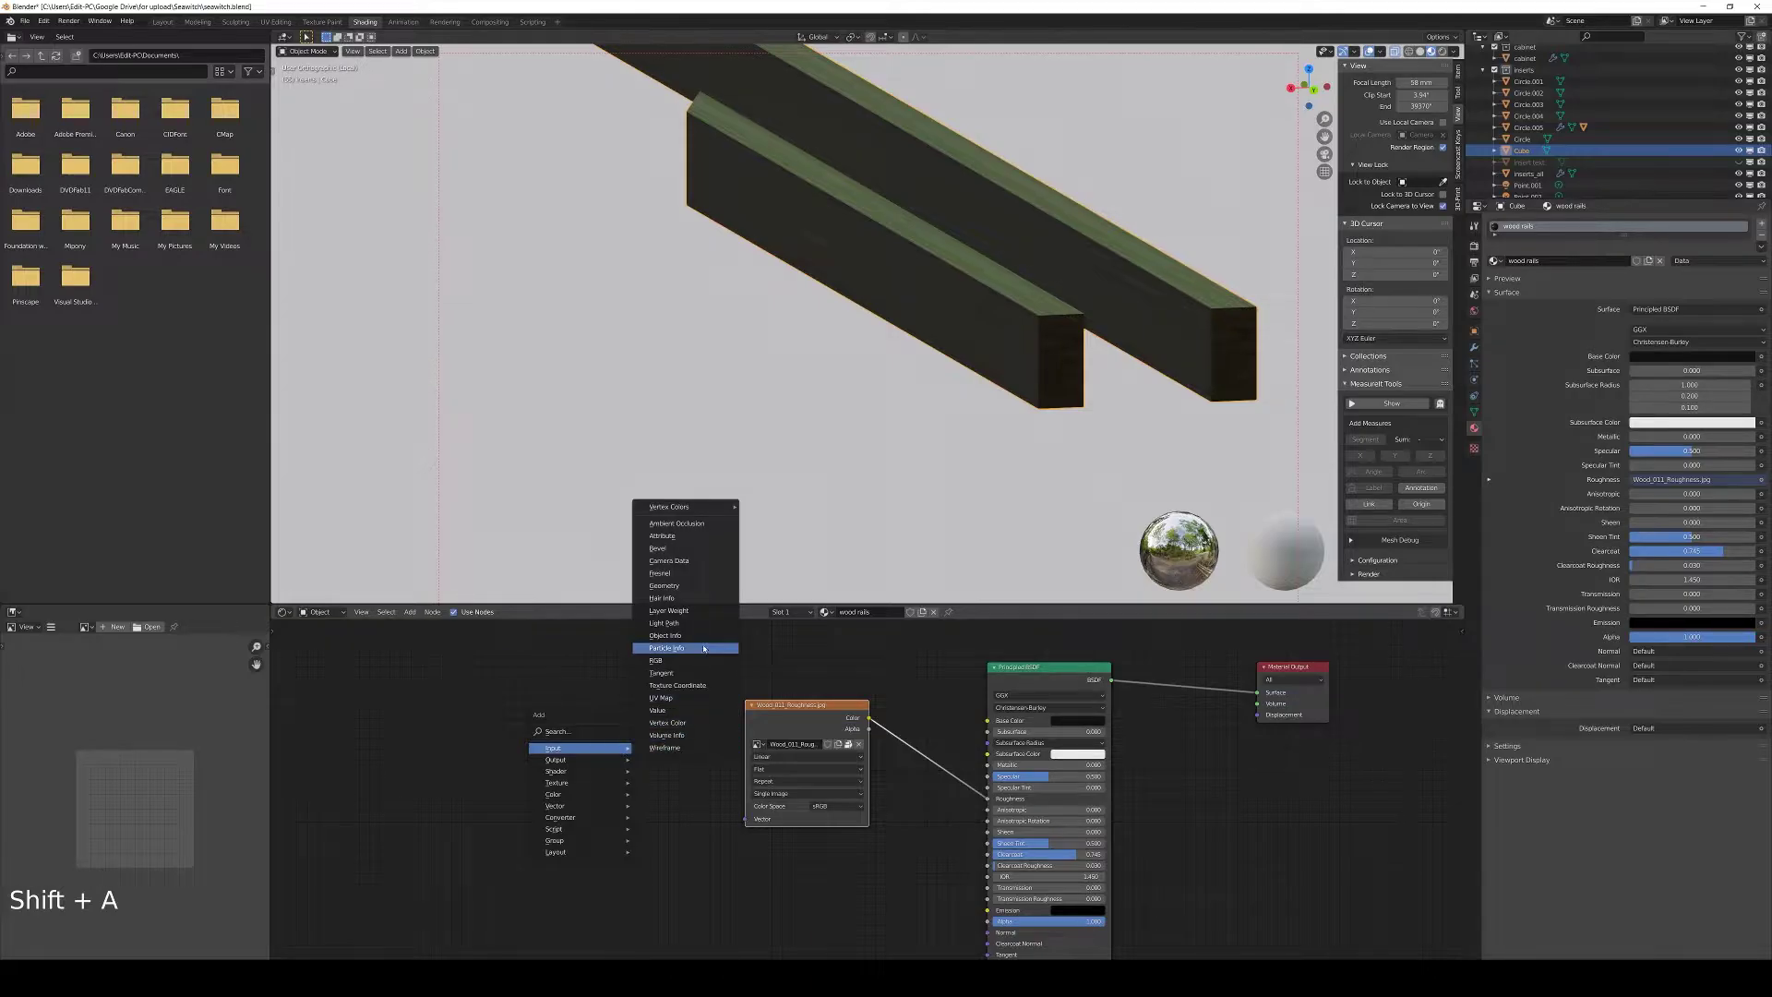
{"action": "left_click", "coordinate": [677, 685]}
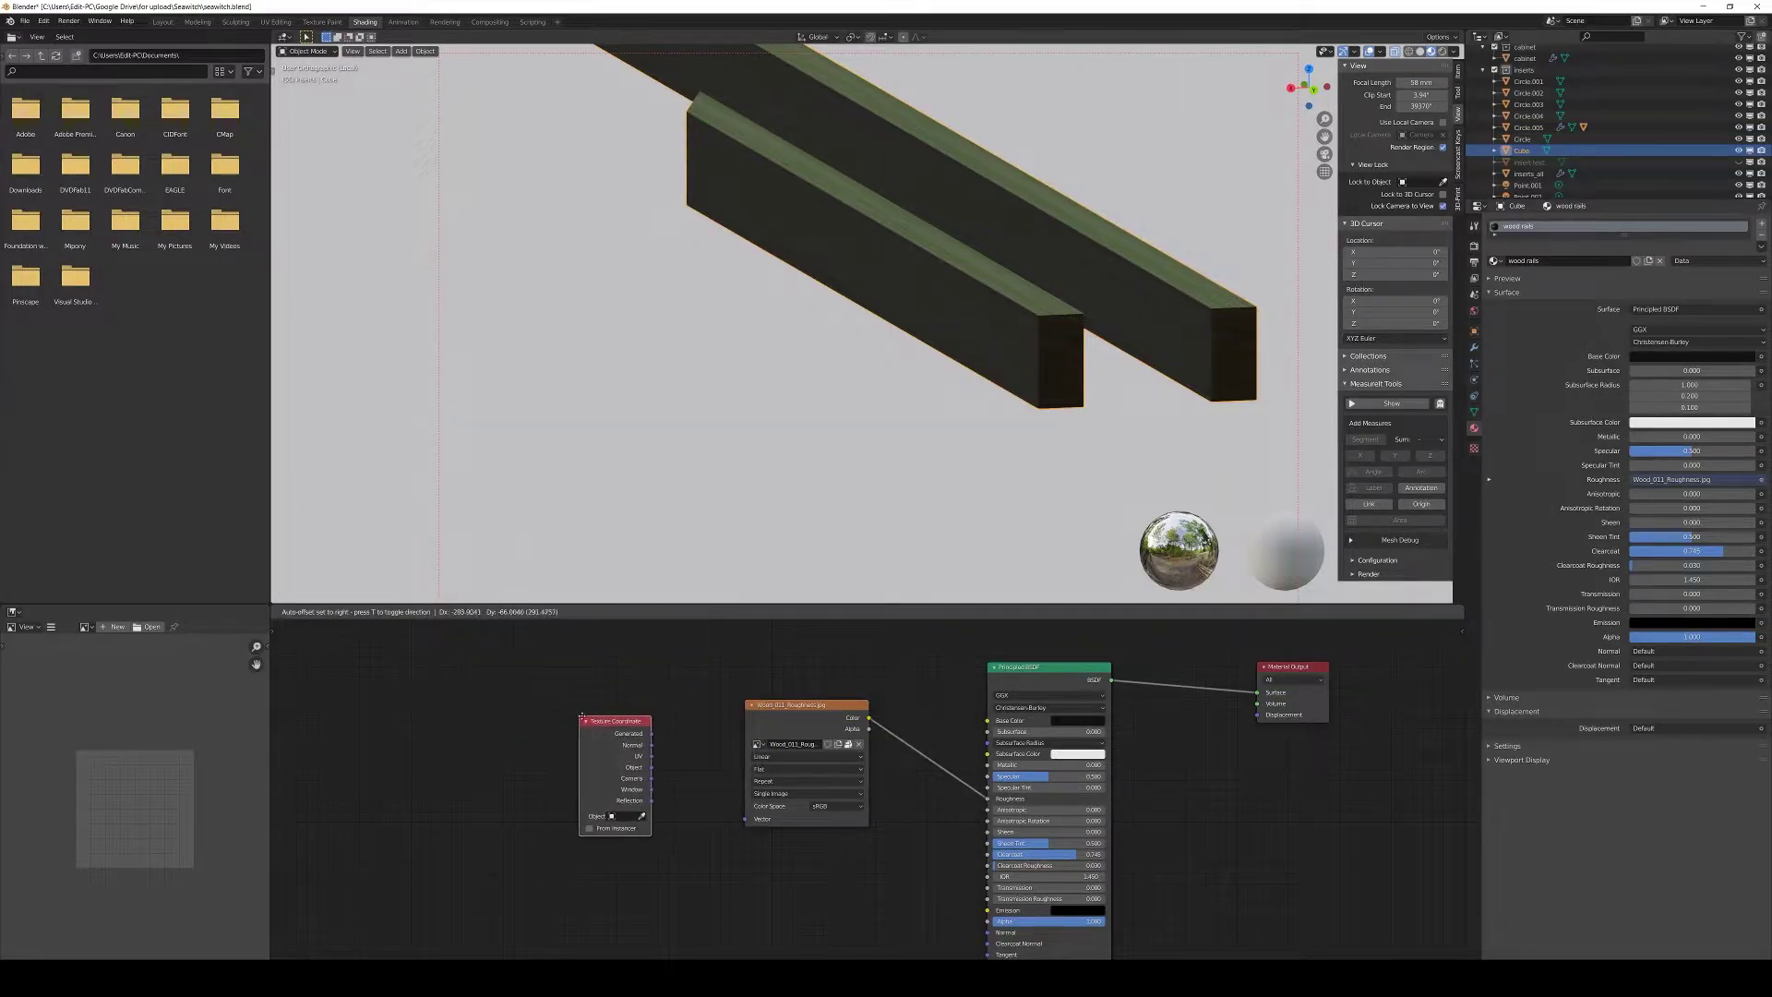
{"action": "left_click", "coordinate": [503, 729]}
Add a Mapping node and link it between the Object texture coordinates and the roughness image's Vector input
{"action": "key", "text": "shift+a"}
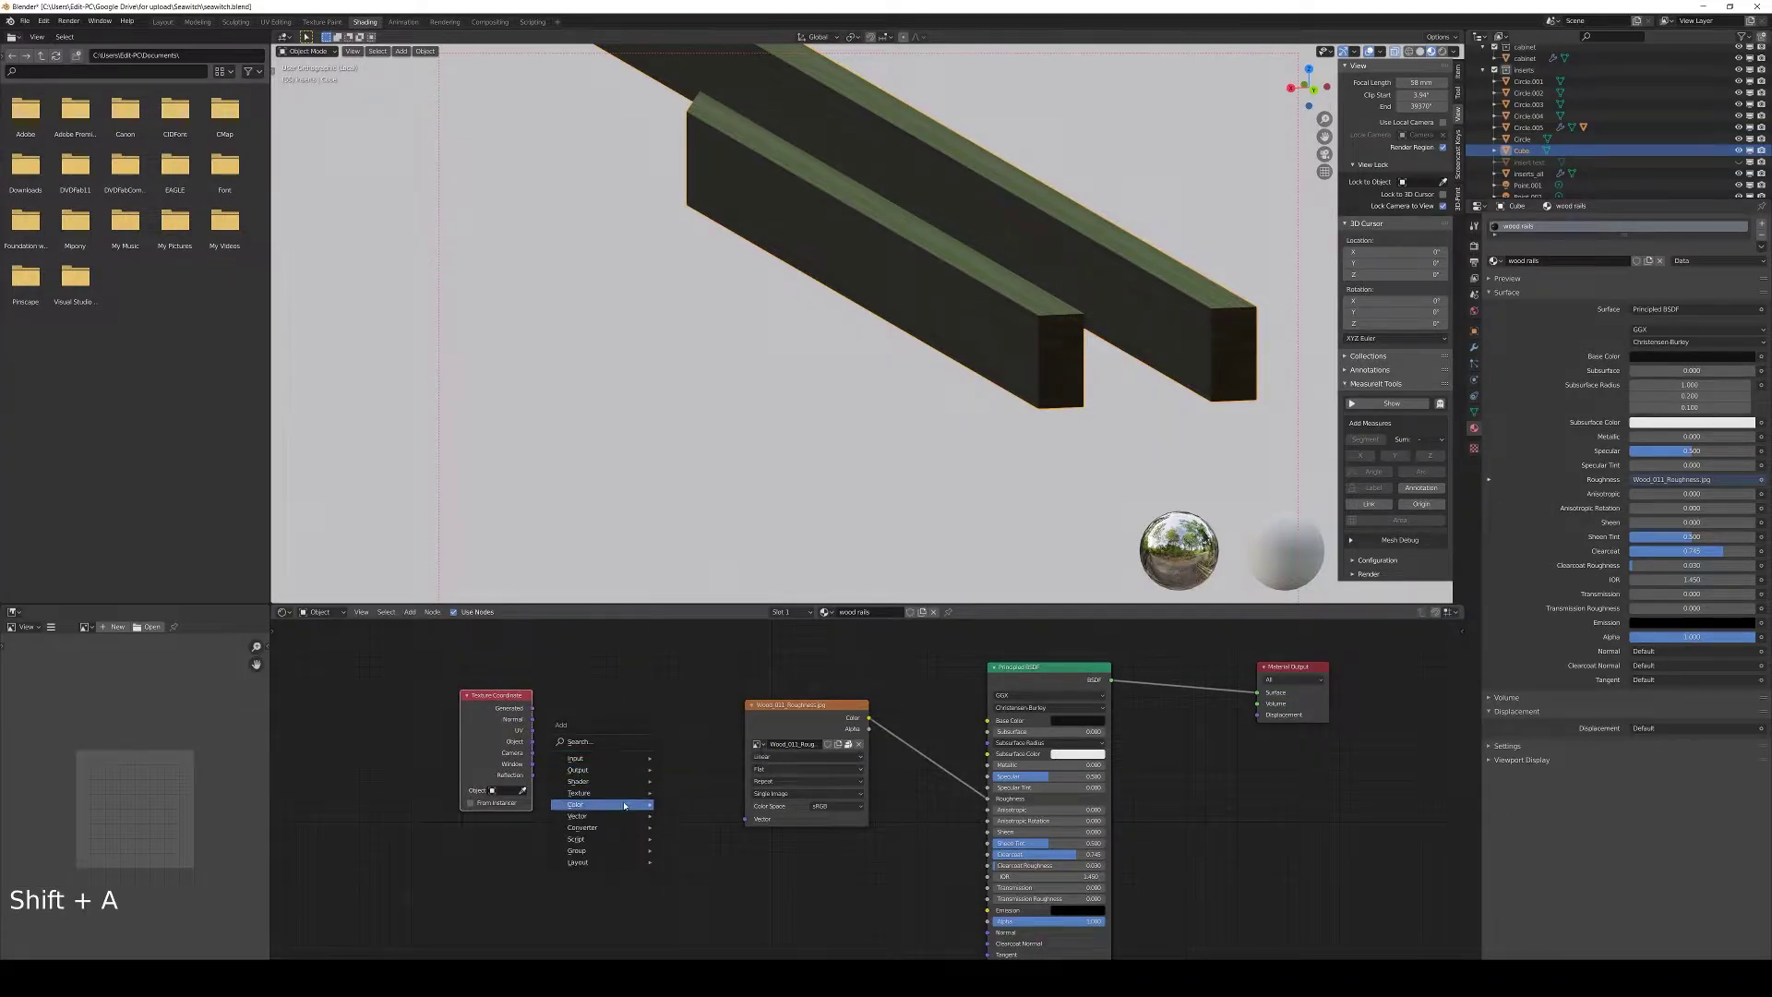
{"action": "left_click", "coordinate": [619, 742]}
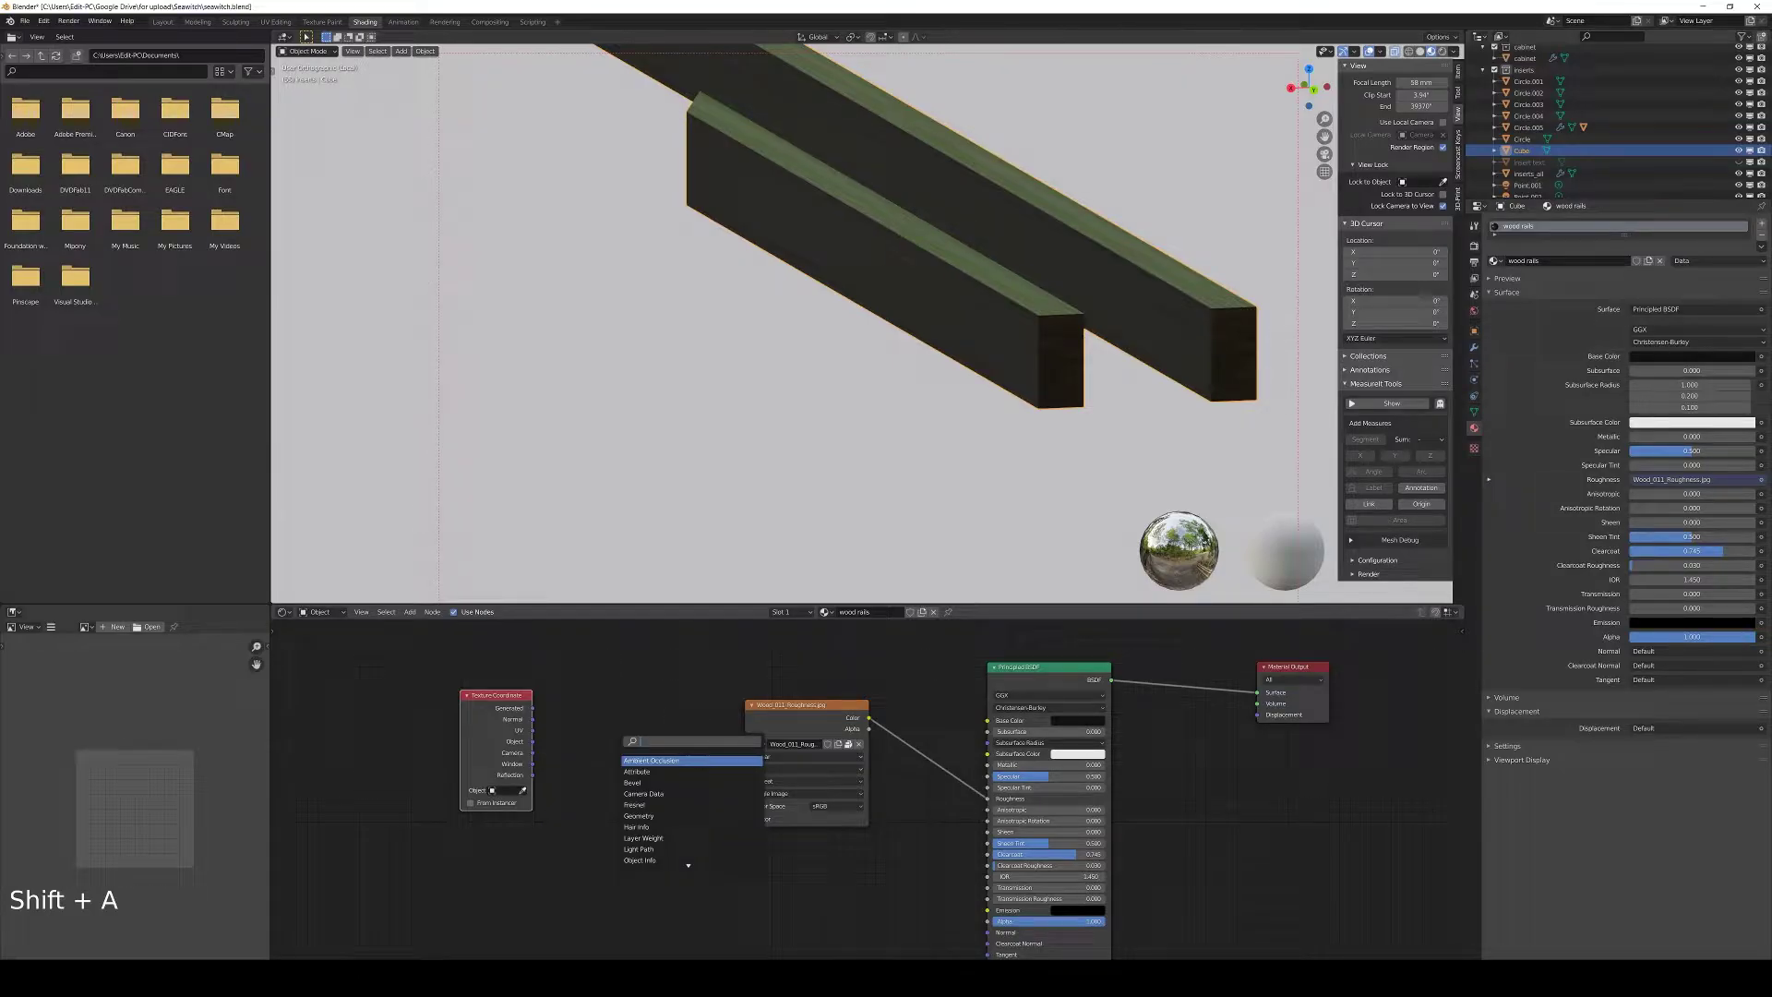
{"action": "type", "text": "map"}
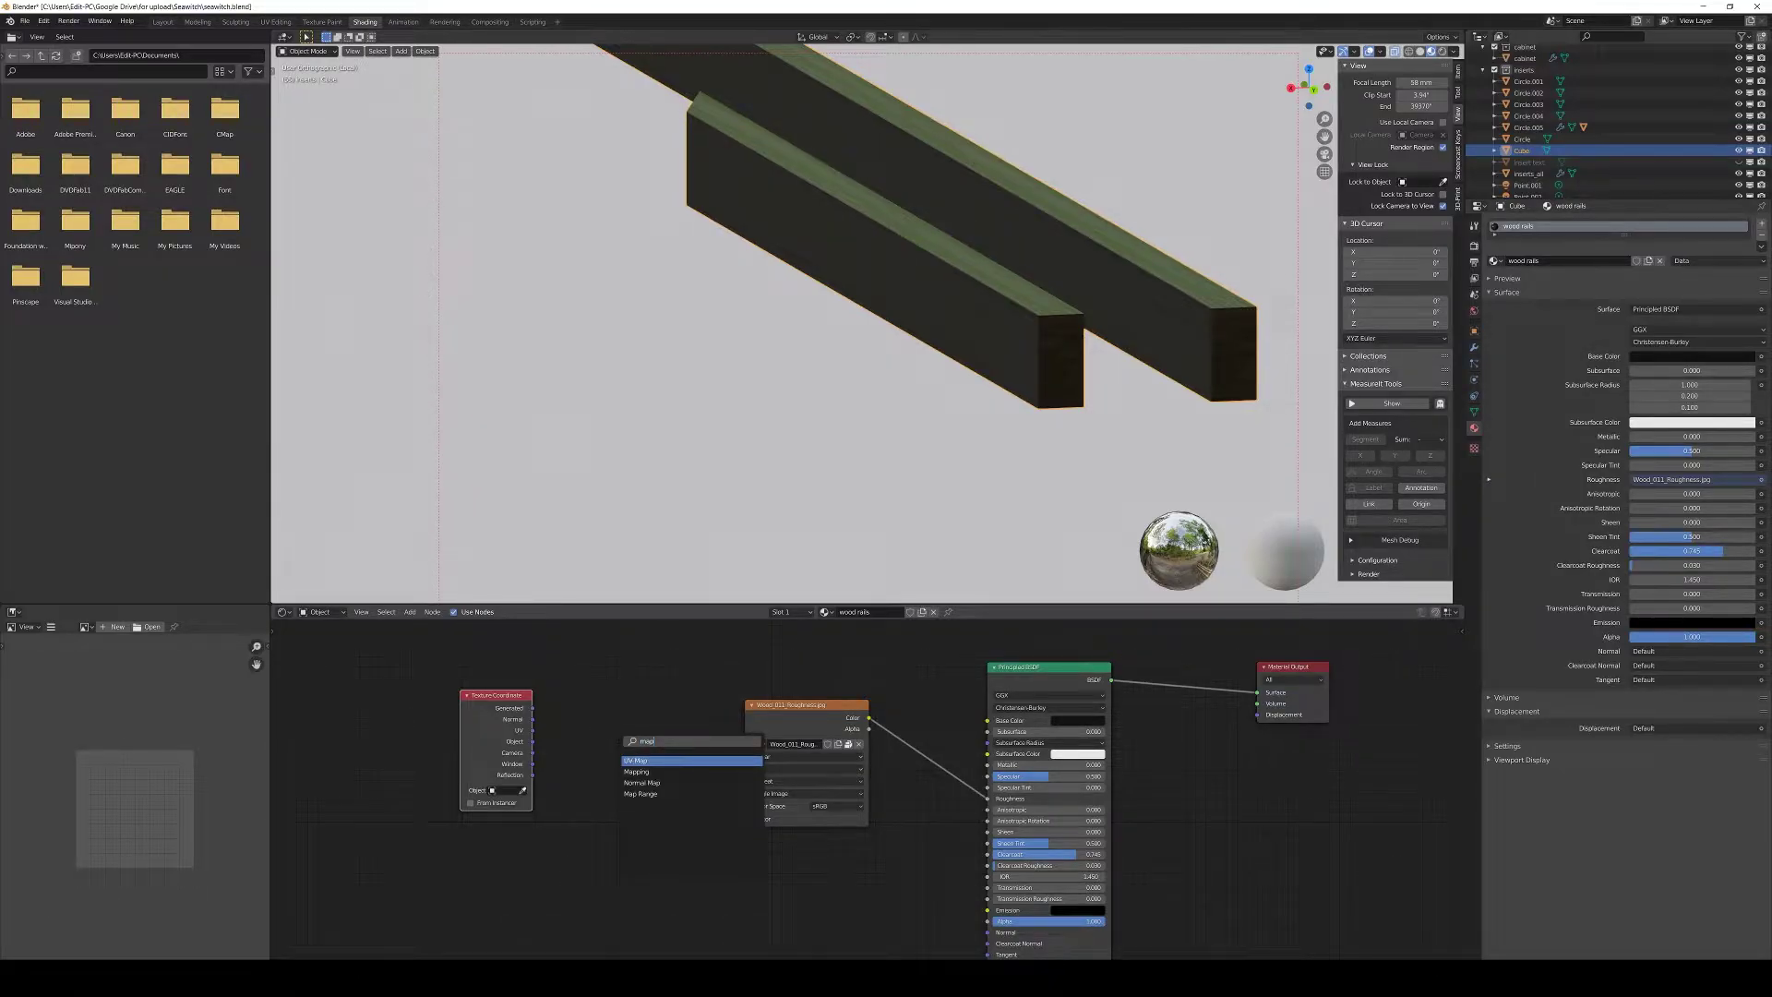
{"action": "left_click", "coordinate": [646, 771]}
{"action": "left_click", "coordinate": [676, 712]}
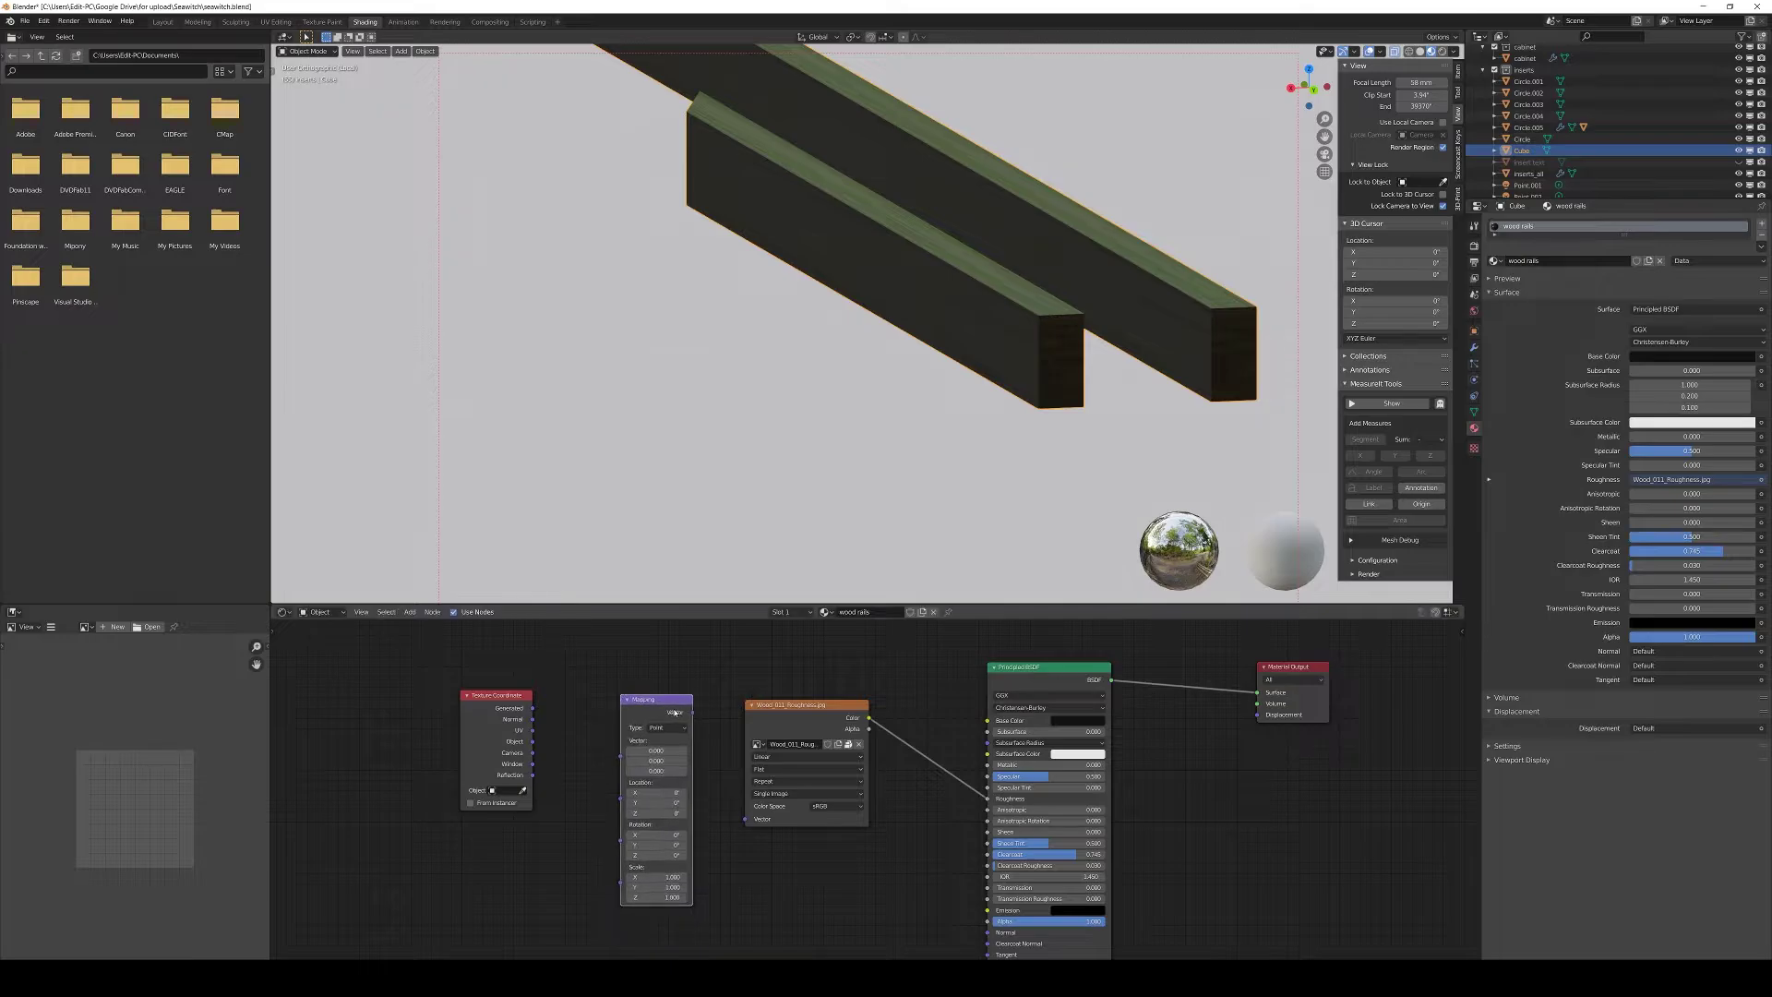
{"action": "left_click_drag", "start_coordinate": [693, 713], "coordinate": [744, 797]}
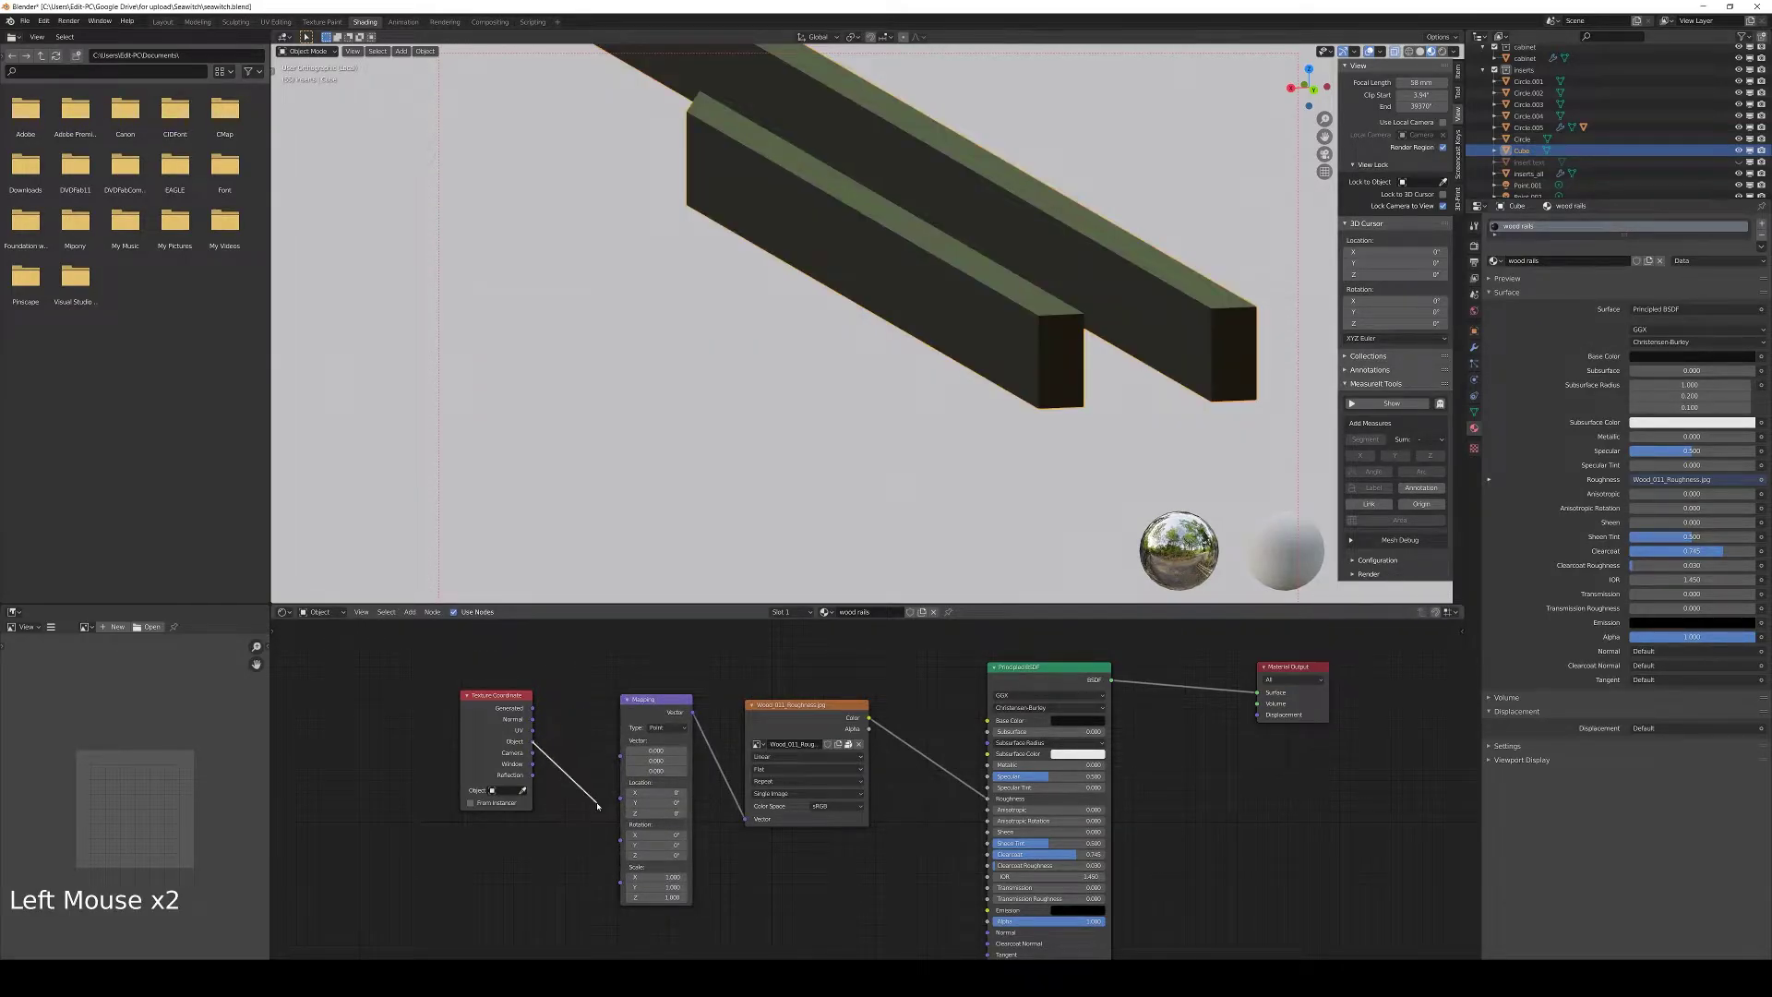
{"action": "left_click_drag", "start_coordinate": [616, 760], "coordinate": [621, 756]}
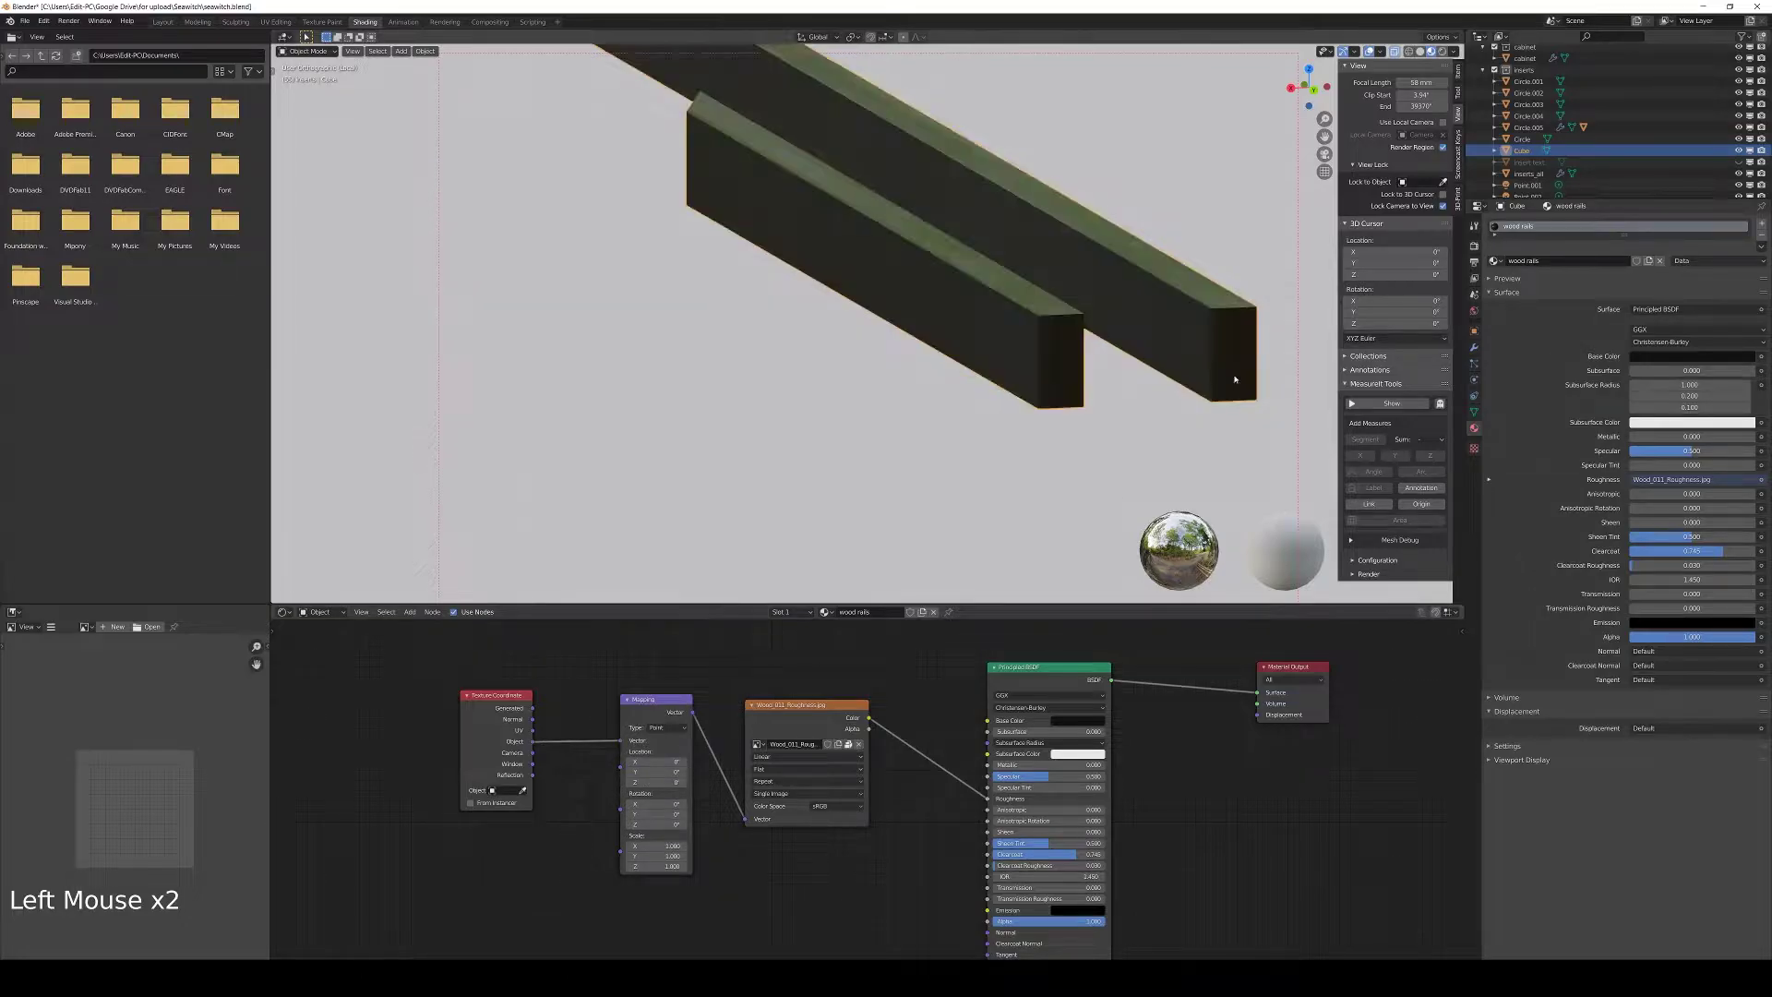
{"action": "middle_click_drag", "start_coordinate": [1237, 384], "coordinate": [1197, 399]}
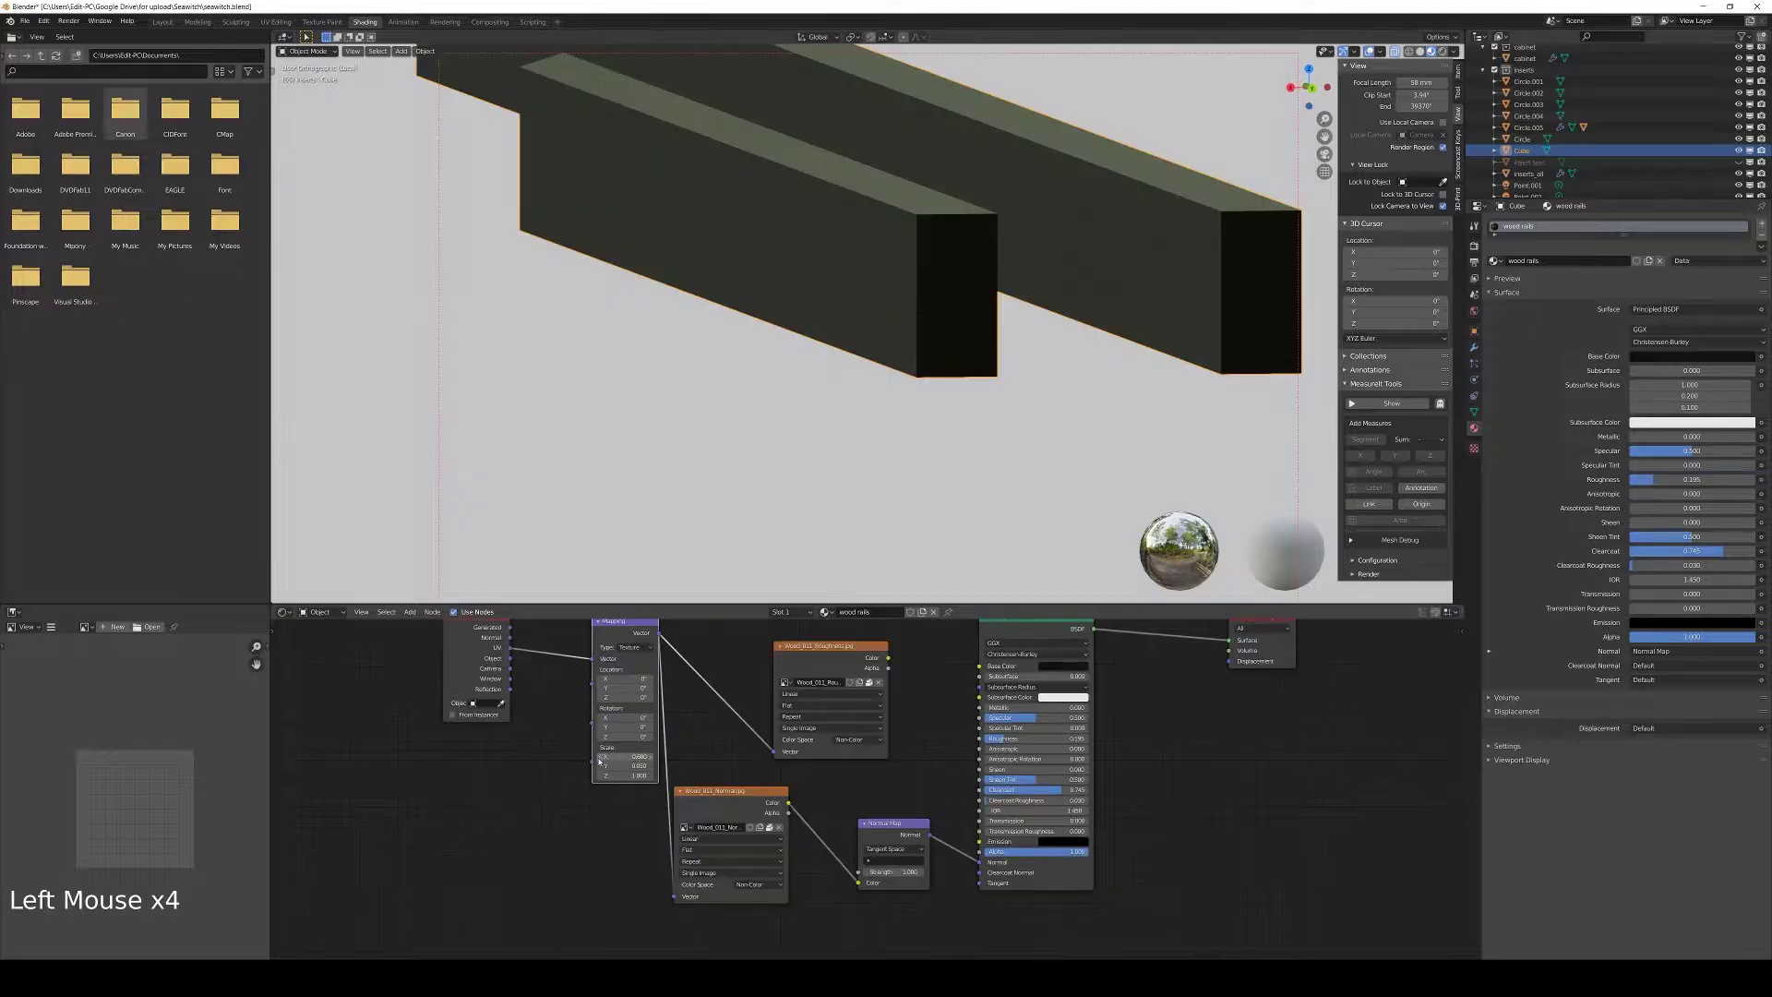
Examine the wood grain on the top faces and front ends of the two rails
{"action": "scroll", "coordinate": [843, 446], "scroll_direction": "down", "scroll_amount": 1}
{"action": "scroll", "coordinate": [842, 447], "scroll_direction": "down", "scroll_amount": 1}
{"action": "middle_click_drag", "start_coordinate": [842, 447], "coordinate": [907, 415]}
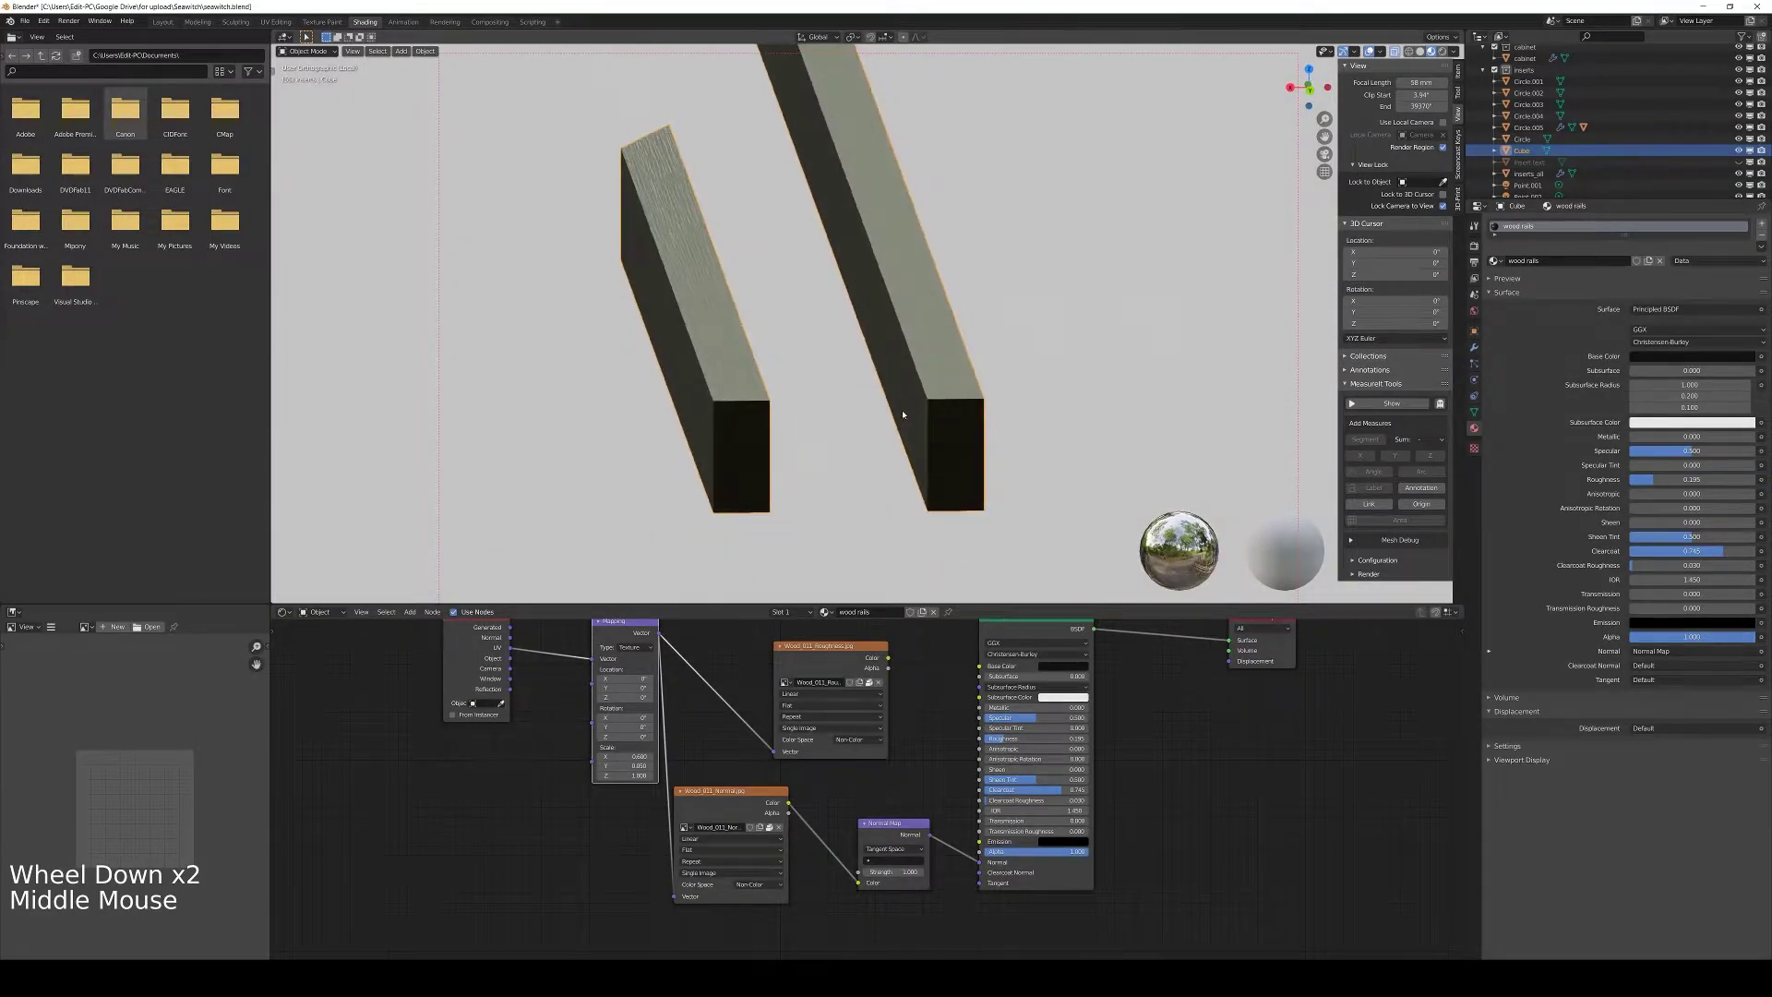
Try a Y scale of 0.033 on the Mapping node and check the grain on the rails' top faces
{"action": "scroll", "coordinate": [697, 738], "scroll_direction": "up", "scroll_amount": 1}
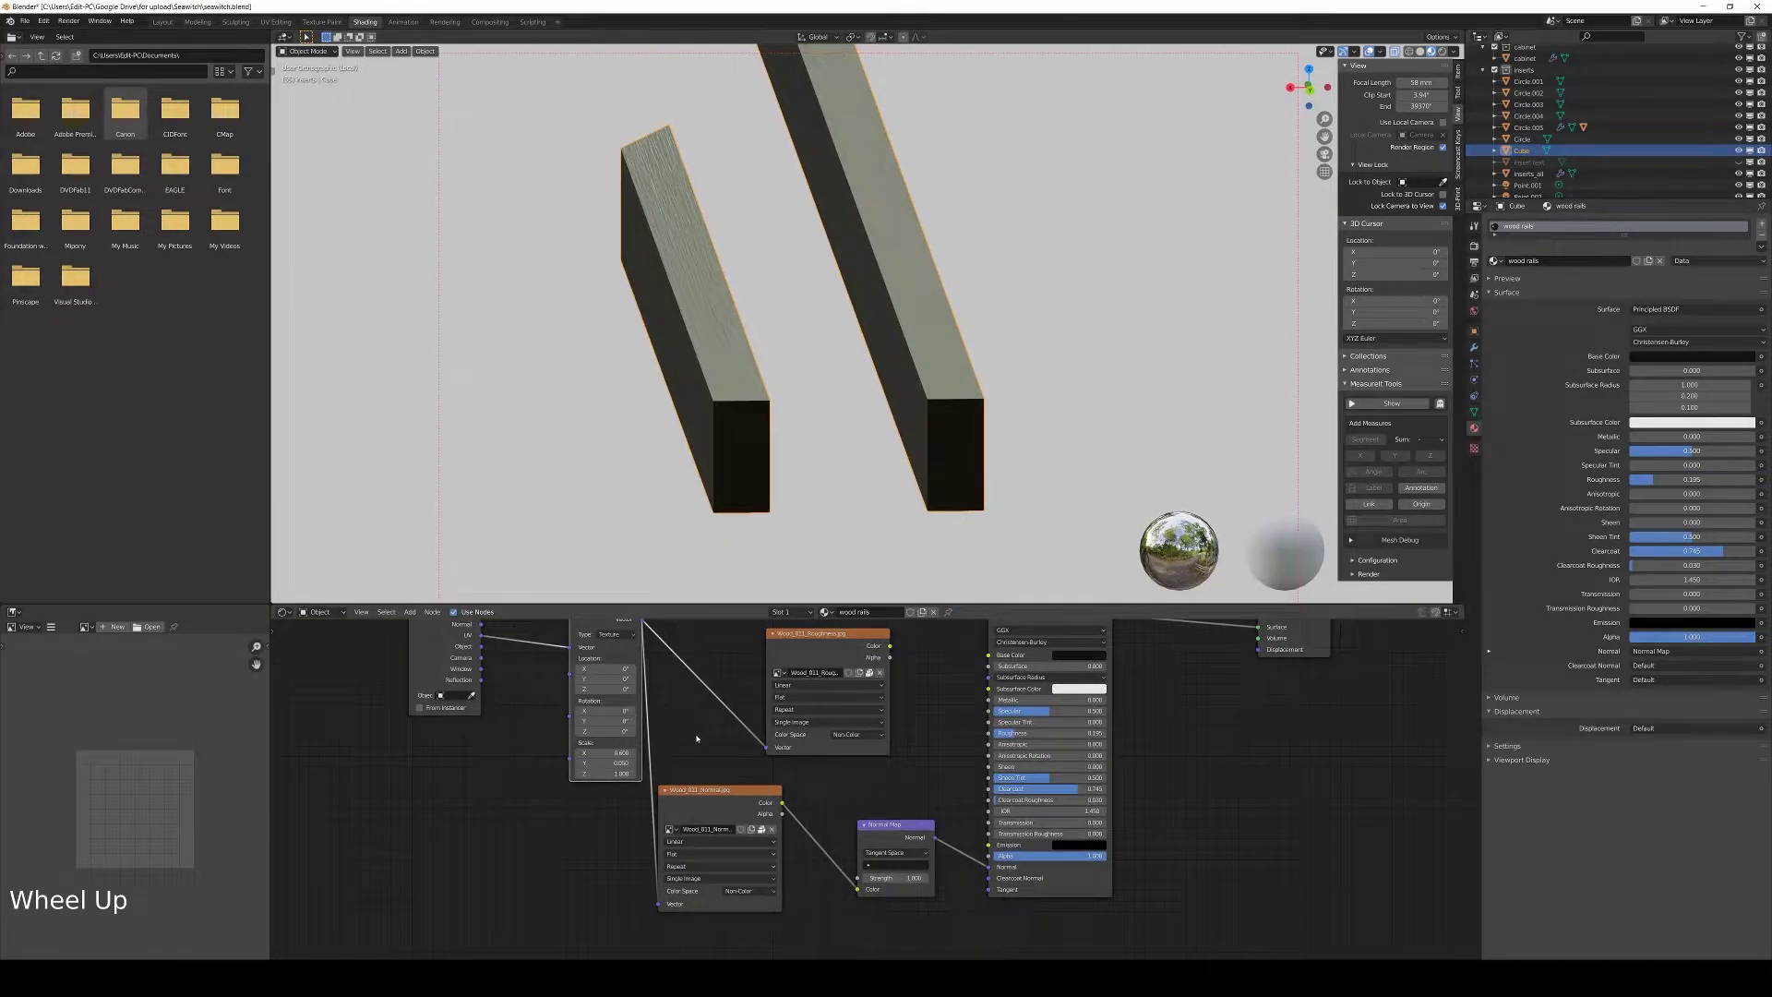
{"action": "left_click", "coordinate": [626, 753]}
{"action": "double_click", "coordinate": [621, 763]}
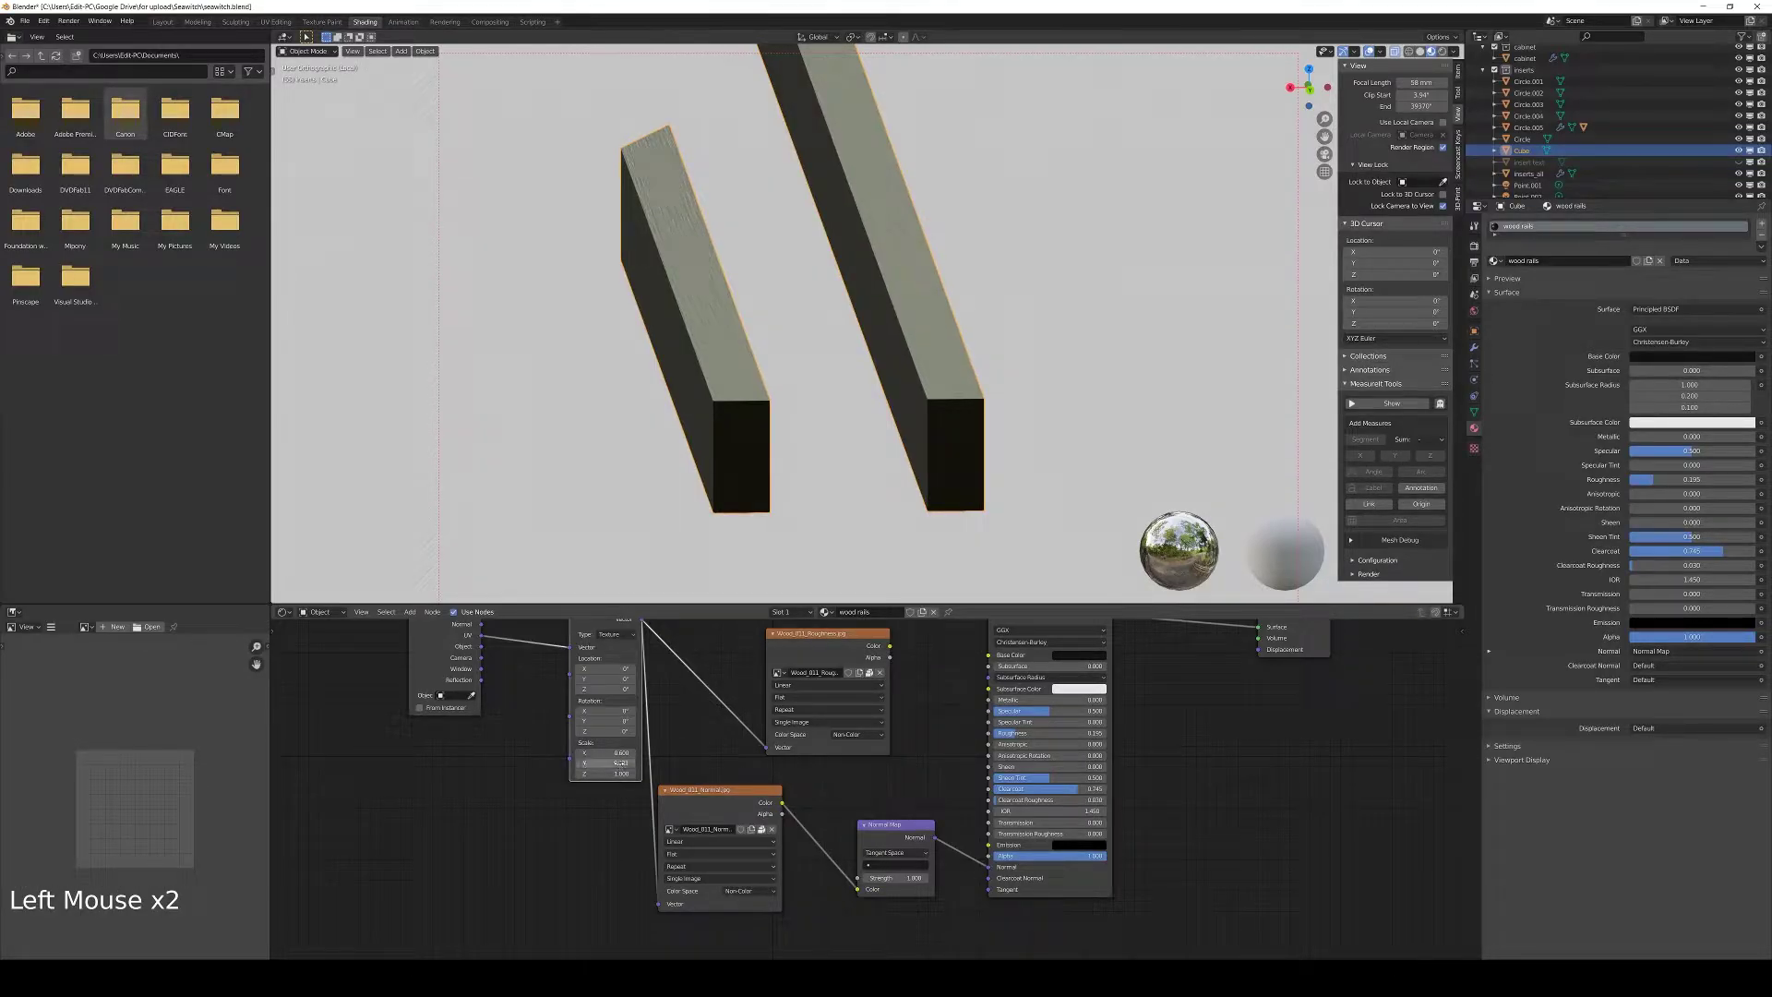
{"action": "type", "text": "0.033"}
{"action": "key", "text": "Return"}
{"action": "scroll", "coordinate": [867, 342], "scroll_direction": "up", "scroll_amount": 2}
{"action": "middle_click_drag", "start_coordinate": [867, 341], "coordinate": [883, 333]}
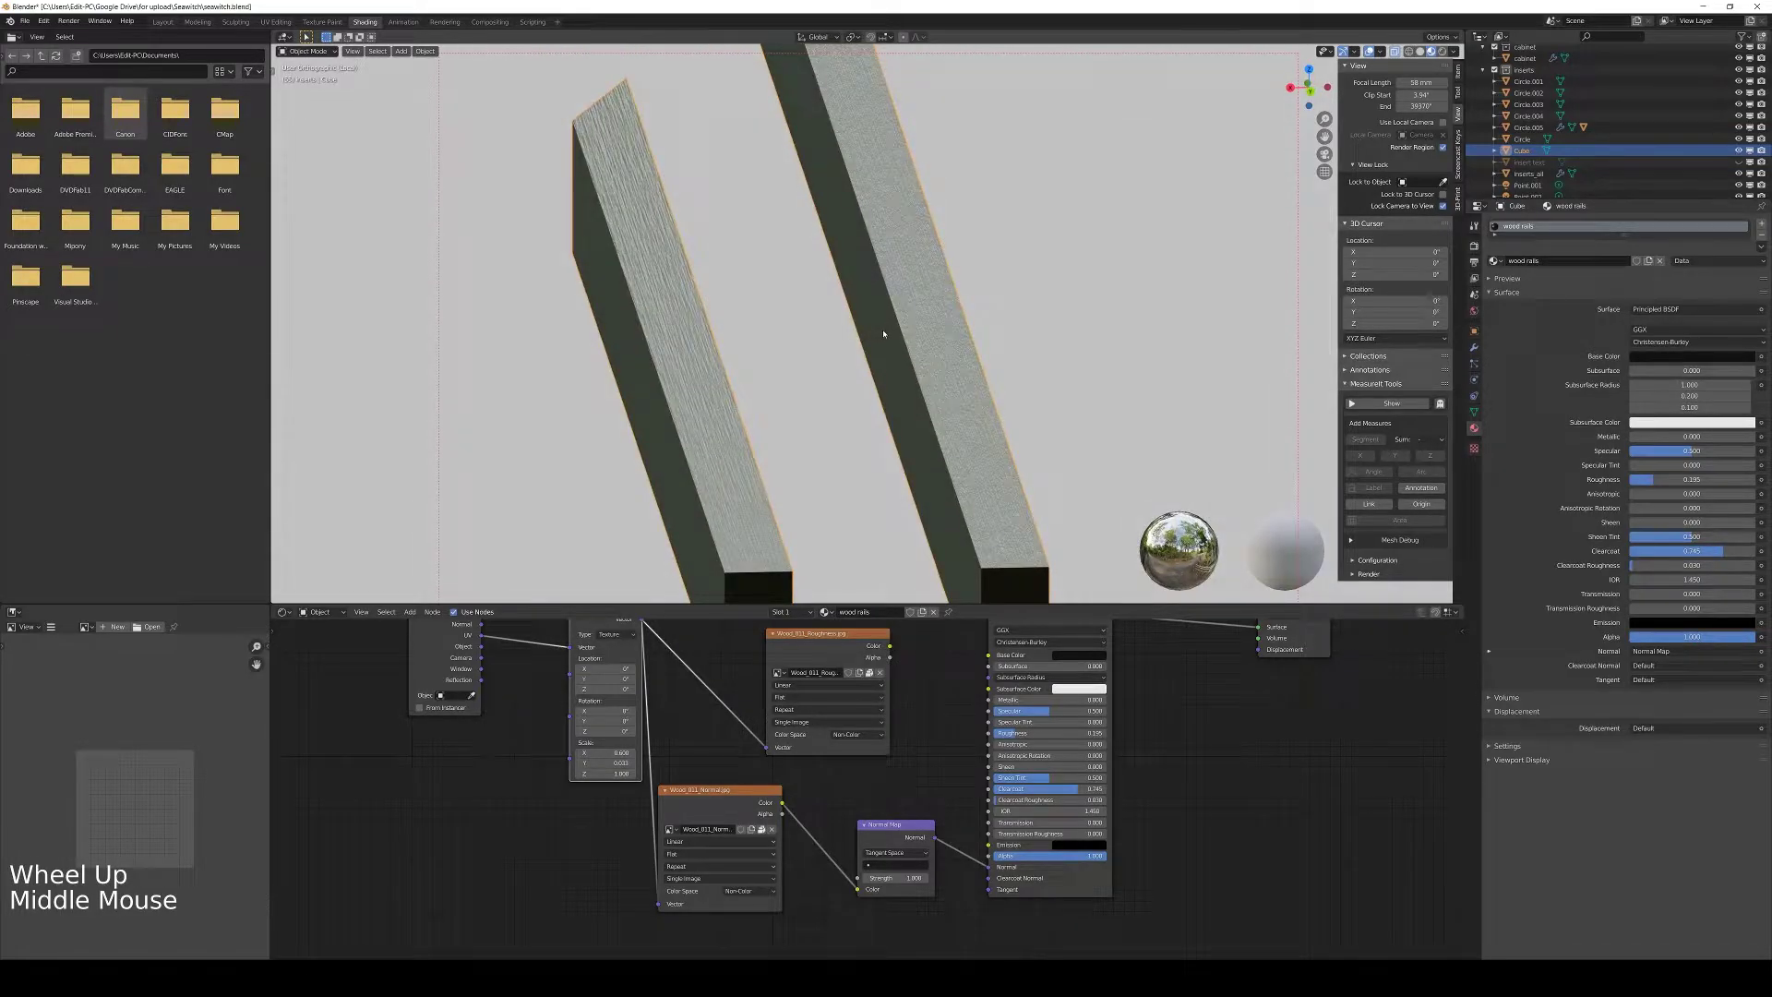
Try a larger Y scale on the Mapping node and inspect the grain at the end of the opposite long rail
{"action": "double_click", "coordinate": [609, 763]}
{"action": "key", "text": "BackSpace"}
{"action": "type", "text": "66"}
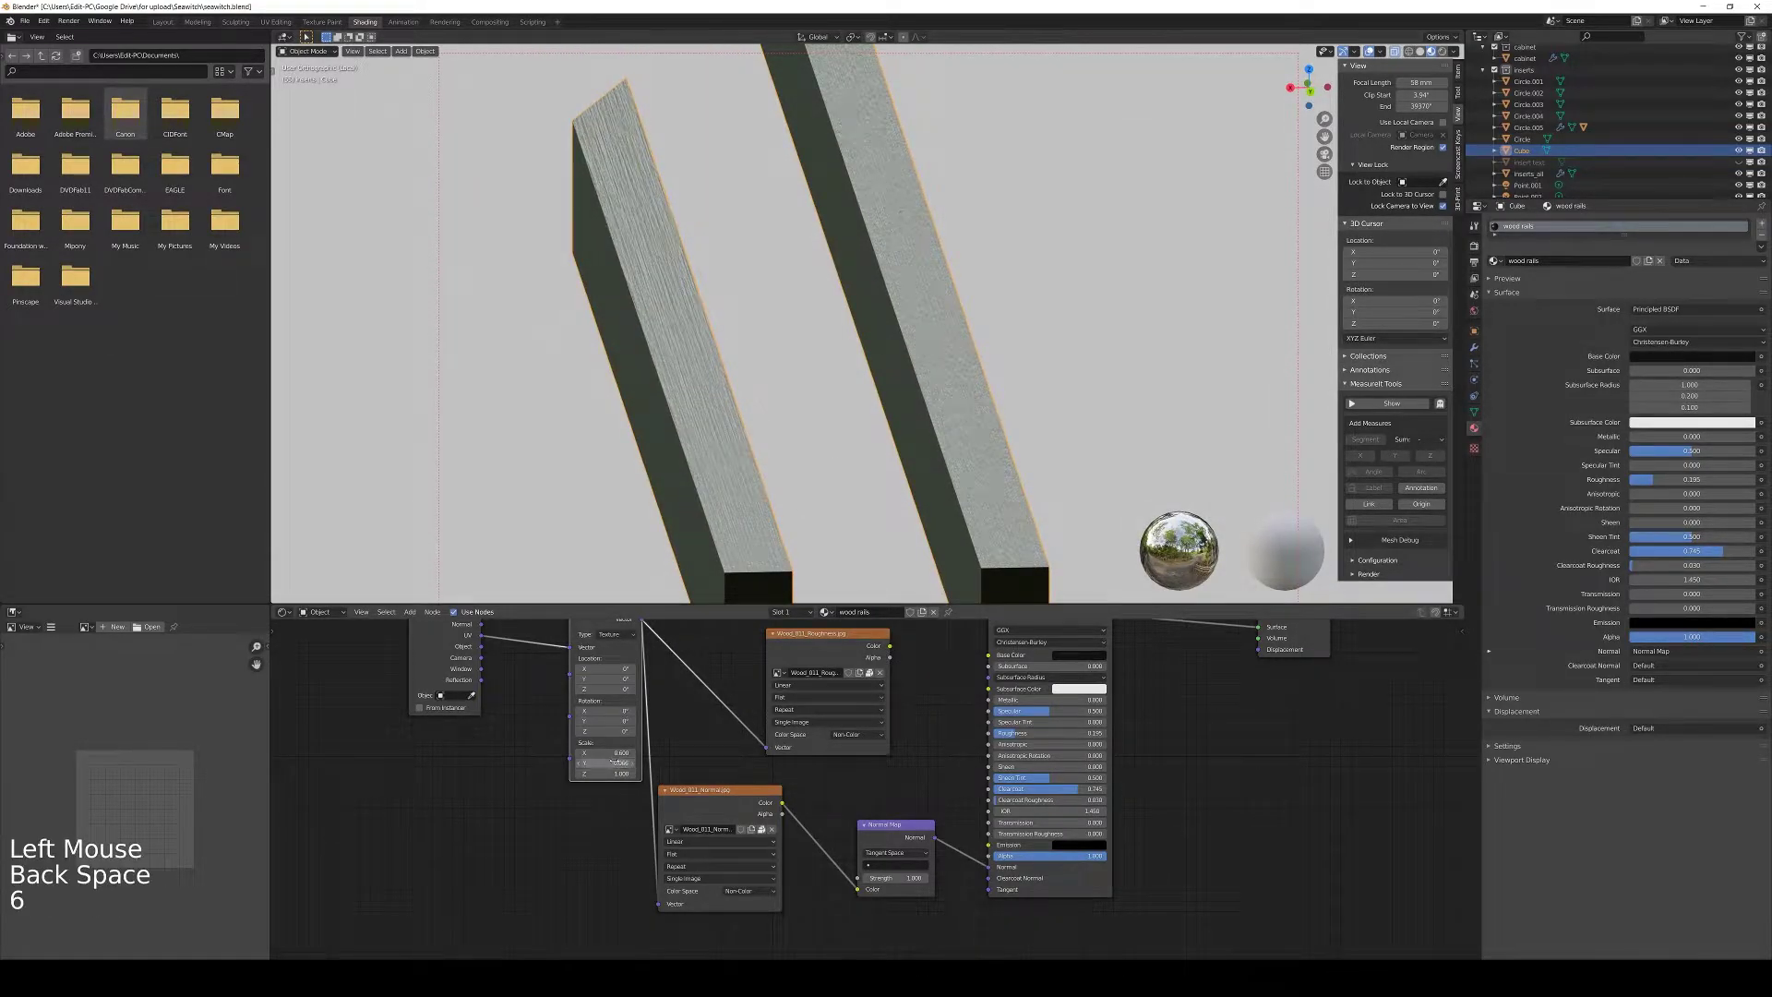
{"action": "middle_click", "coordinate": [742, 478]}
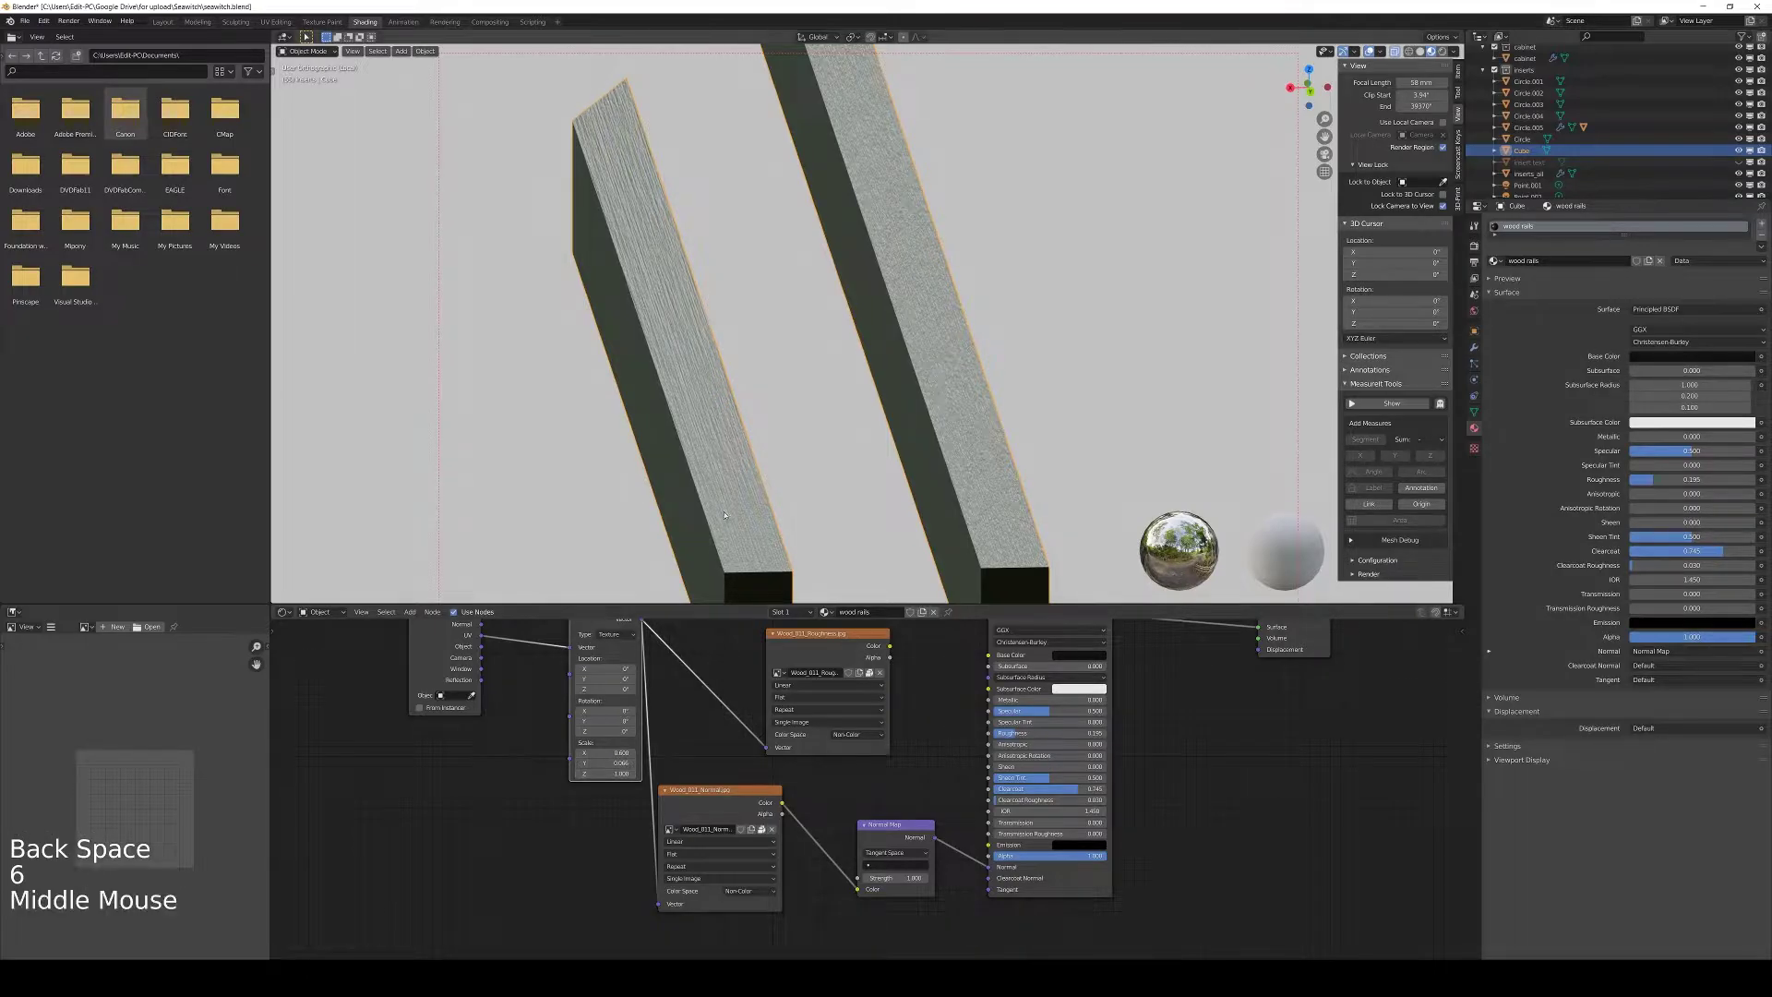
{"action": "scroll", "coordinate": [742, 478], "scroll_direction": "down", "scroll_amount": 6}
{"action": "middle_click_drag", "start_coordinate": [676, 463], "coordinate": [1070, 433], "text": "shift"}
{"action": "scroll", "coordinate": [928, 335], "scroll_direction": "up", "scroll_amount": 2}
{"action": "scroll", "coordinate": [928, 335], "scroll_direction": "up", "scroll_amount": 2}
{"action": "scroll", "coordinate": [1084, 443], "scroll_direction": "up", "scroll_amount": 5}
{"action": "scroll", "coordinate": [1082, 441], "scroll_direction": "down", "scroll_amount": 2}
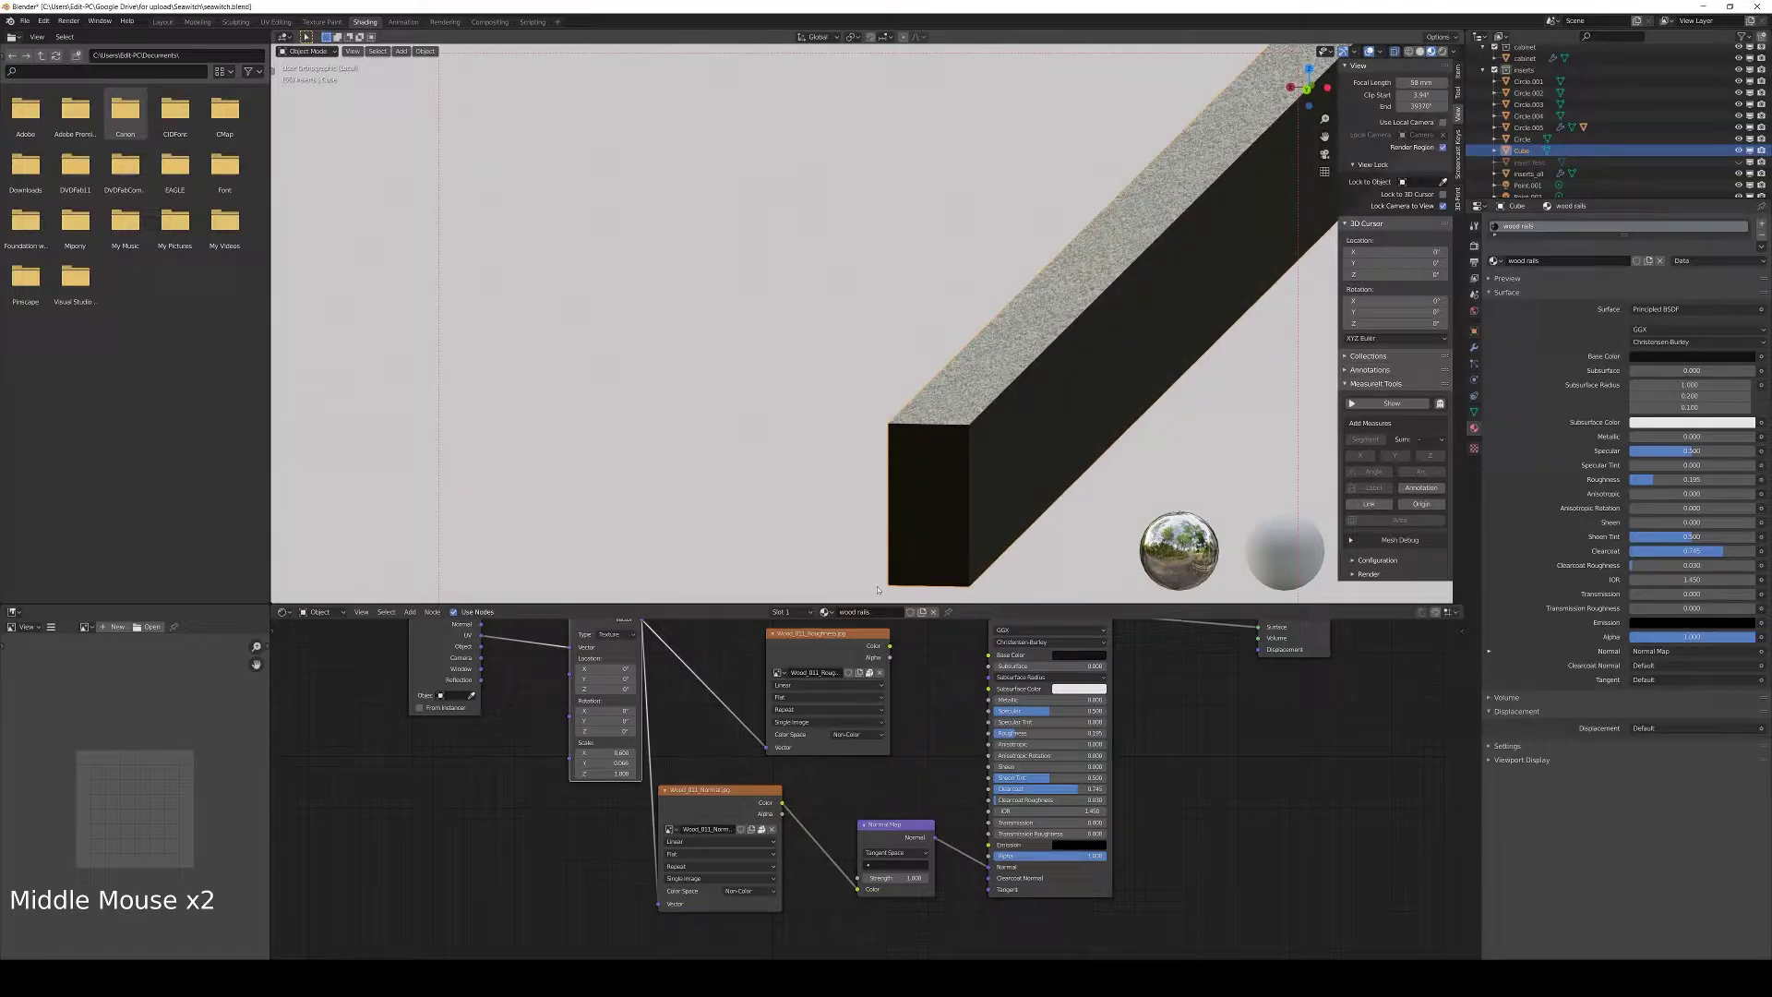
Set the Mapping node's X scale to 1 and increase its Y scale to stretch the grain along the rail
{"action": "left_click", "coordinate": [618, 752]}
{"action": "type", "text": "1"}
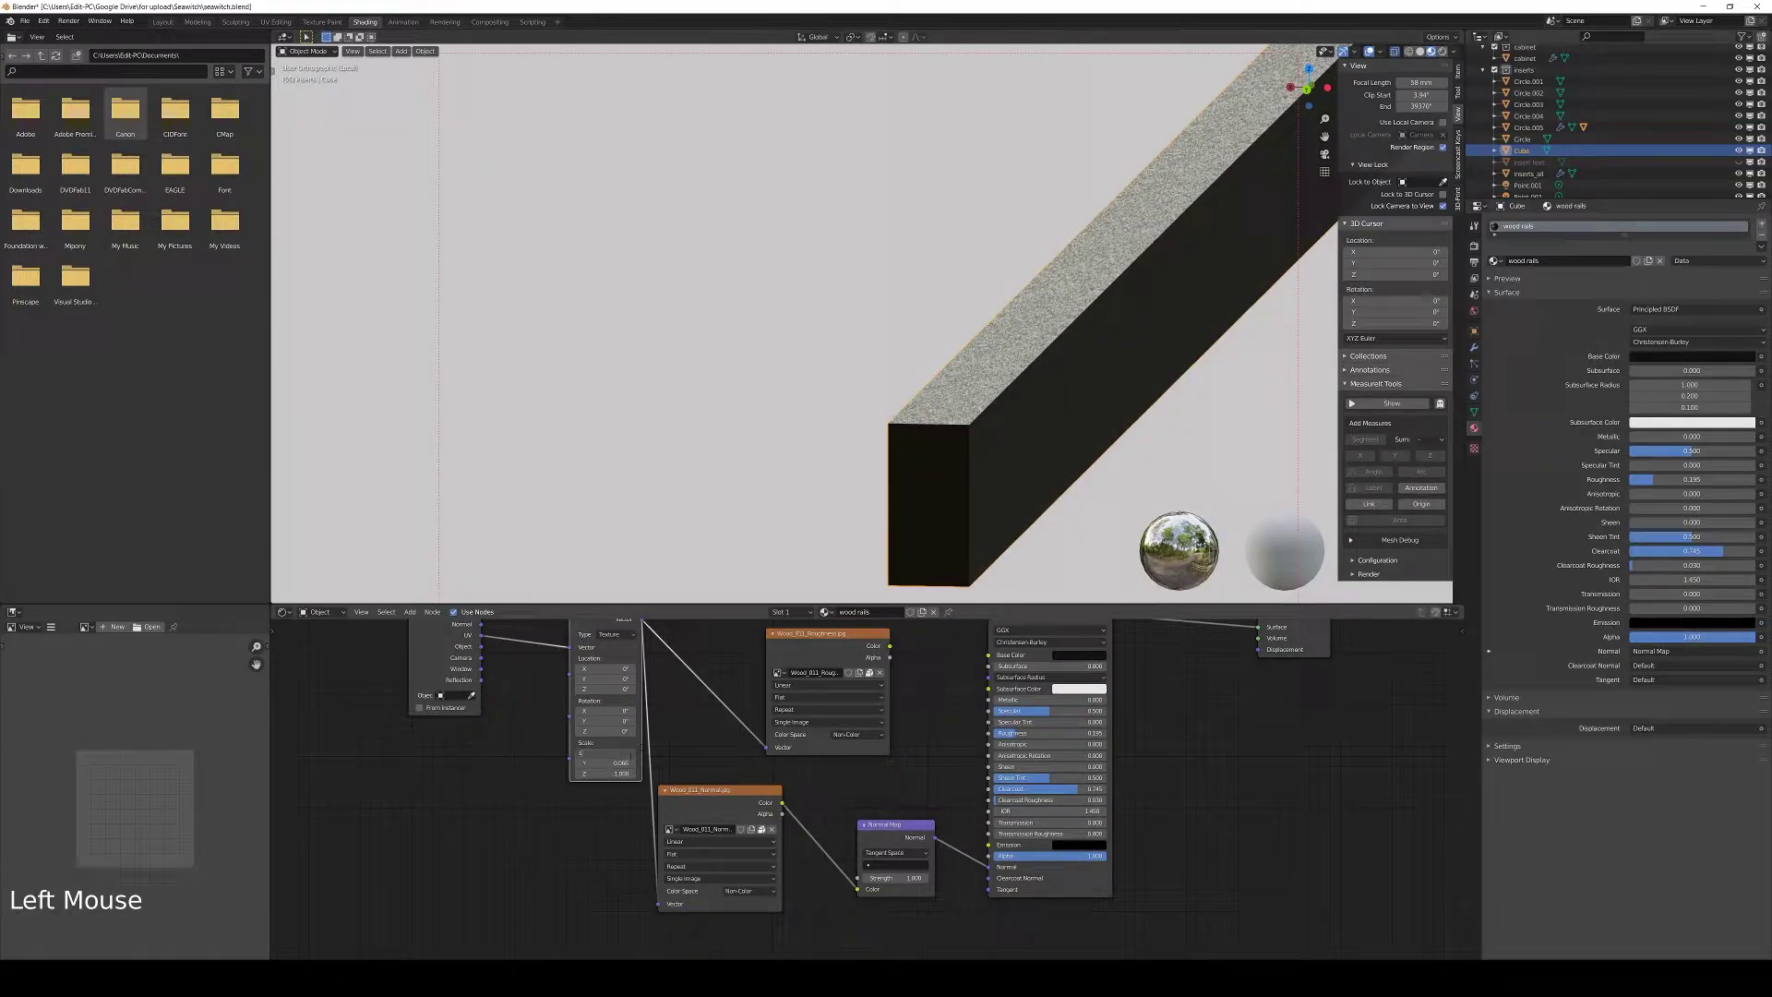
{"action": "left_click", "coordinate": [623, 773]}
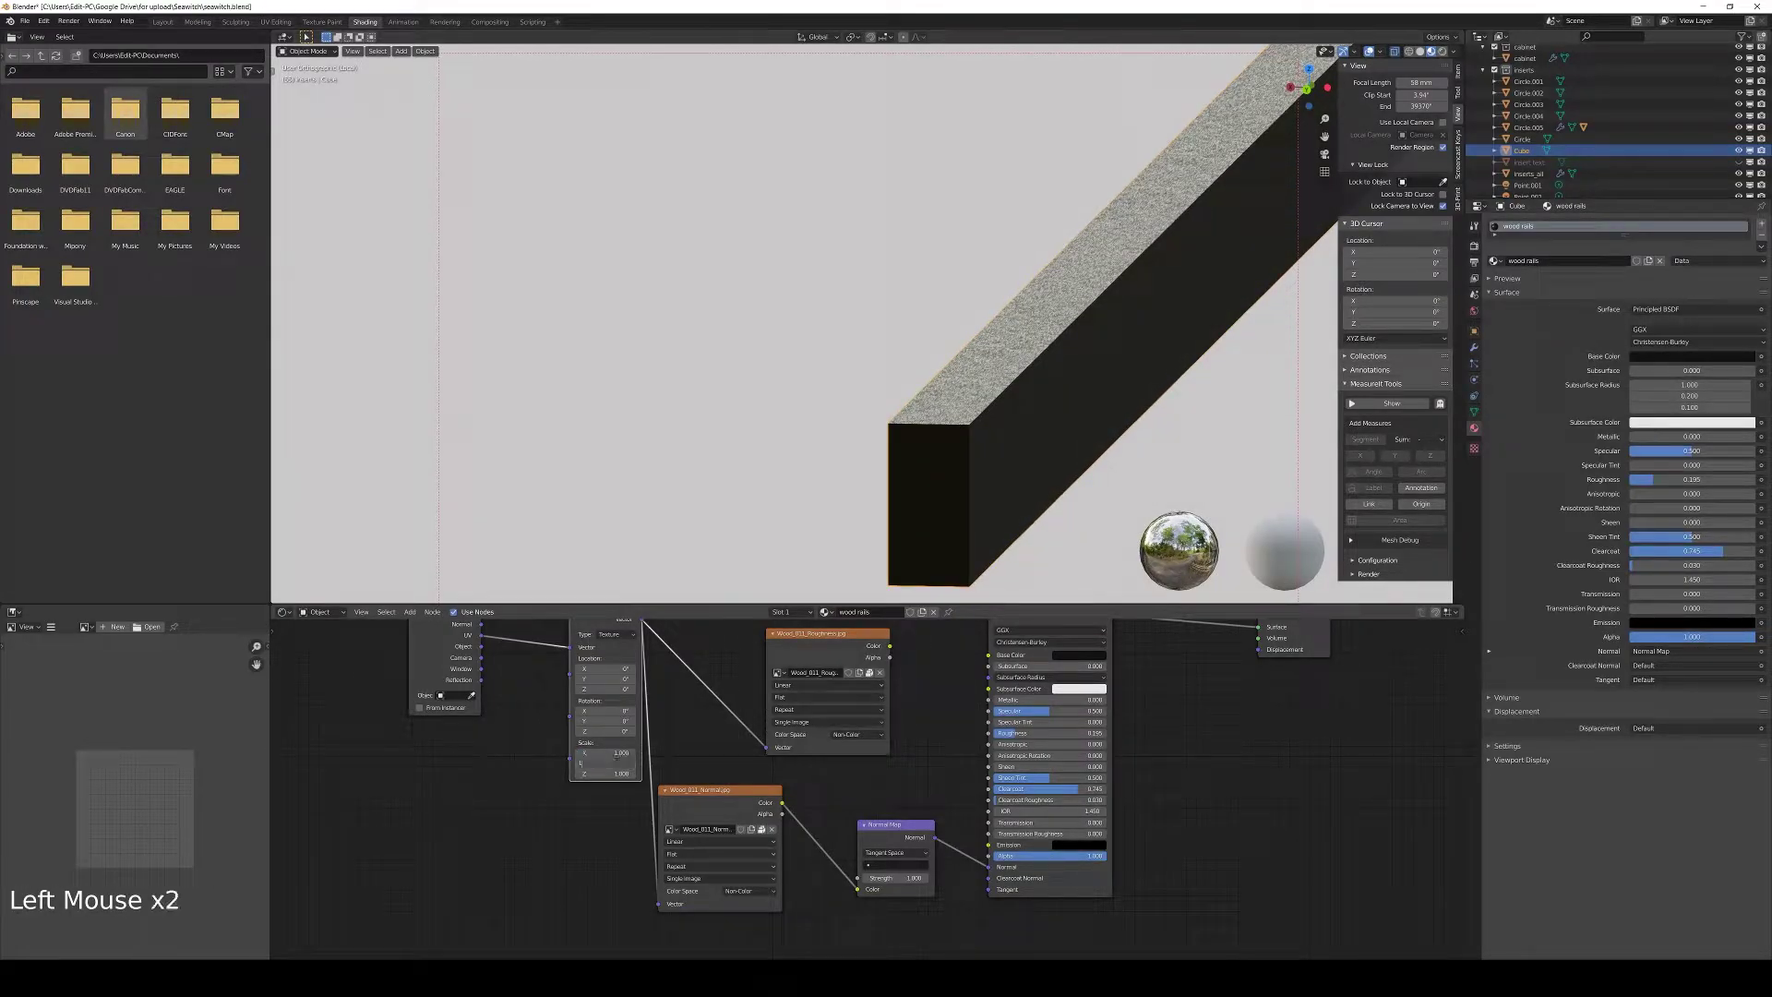
{"action": "left_click", "coordinate": [622, 774]}
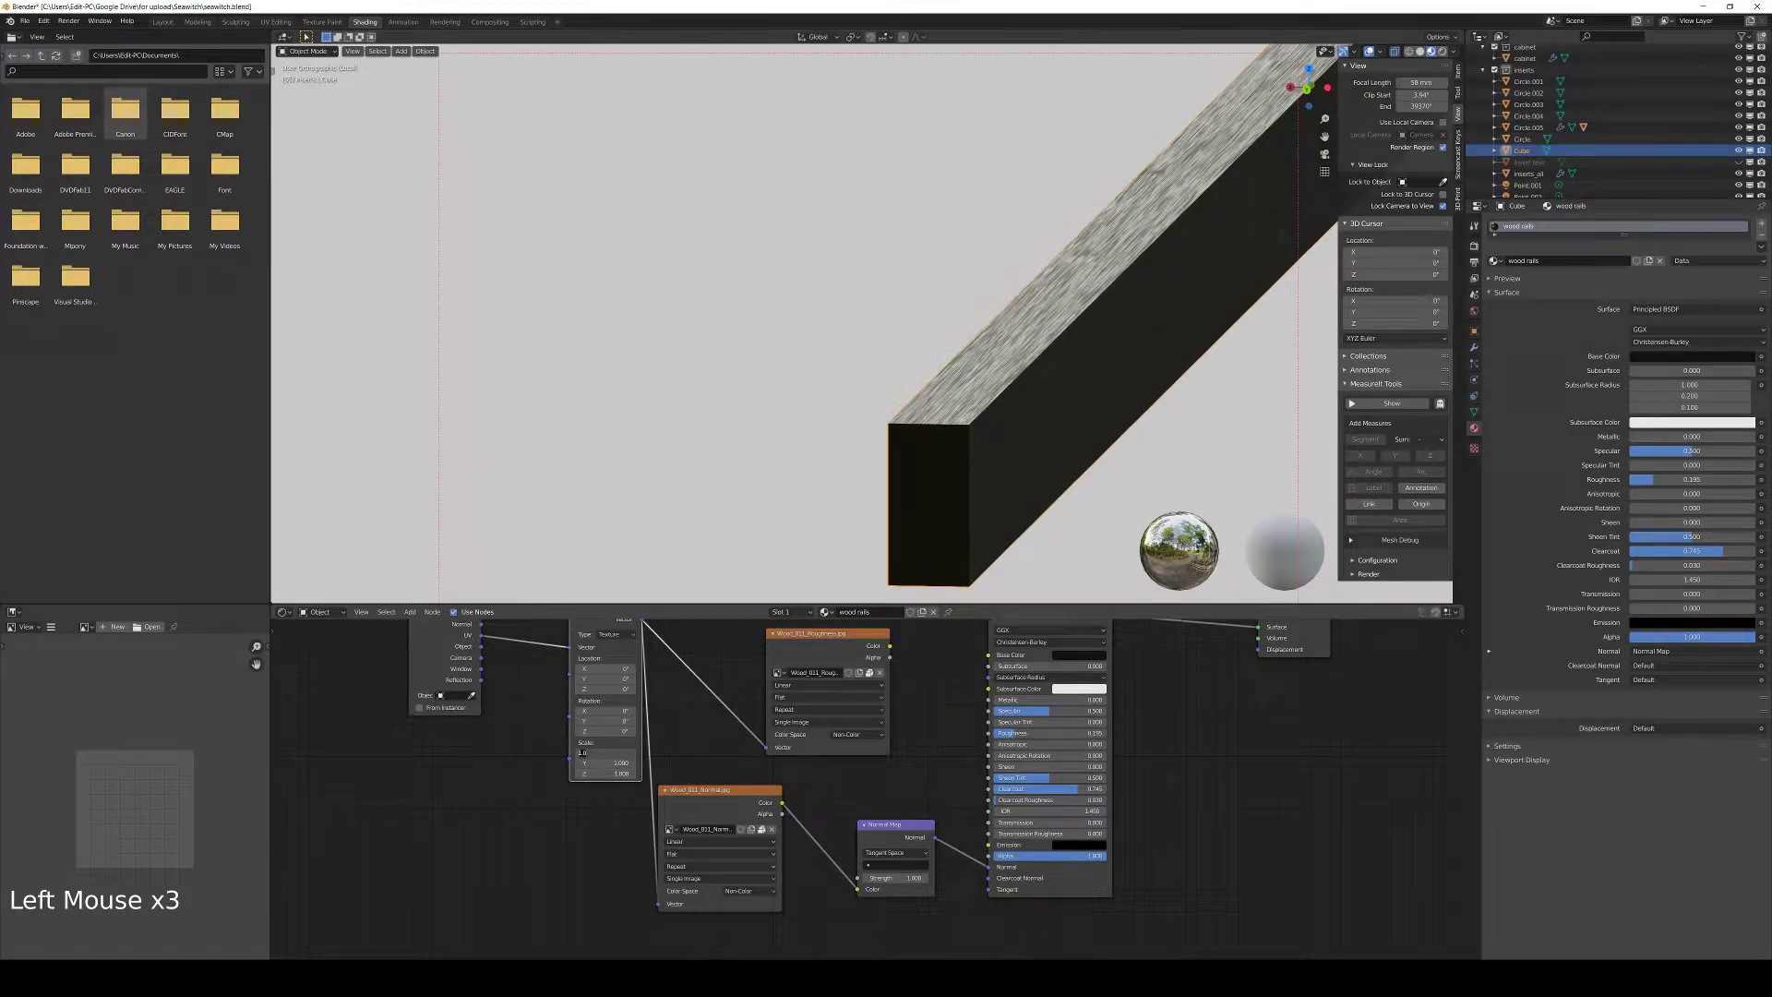
Try X scales of 0.2 and 0.01 on the Mapping node
{"action": "type", "text": ".2"}
{"action": "key", "text": "Return"}
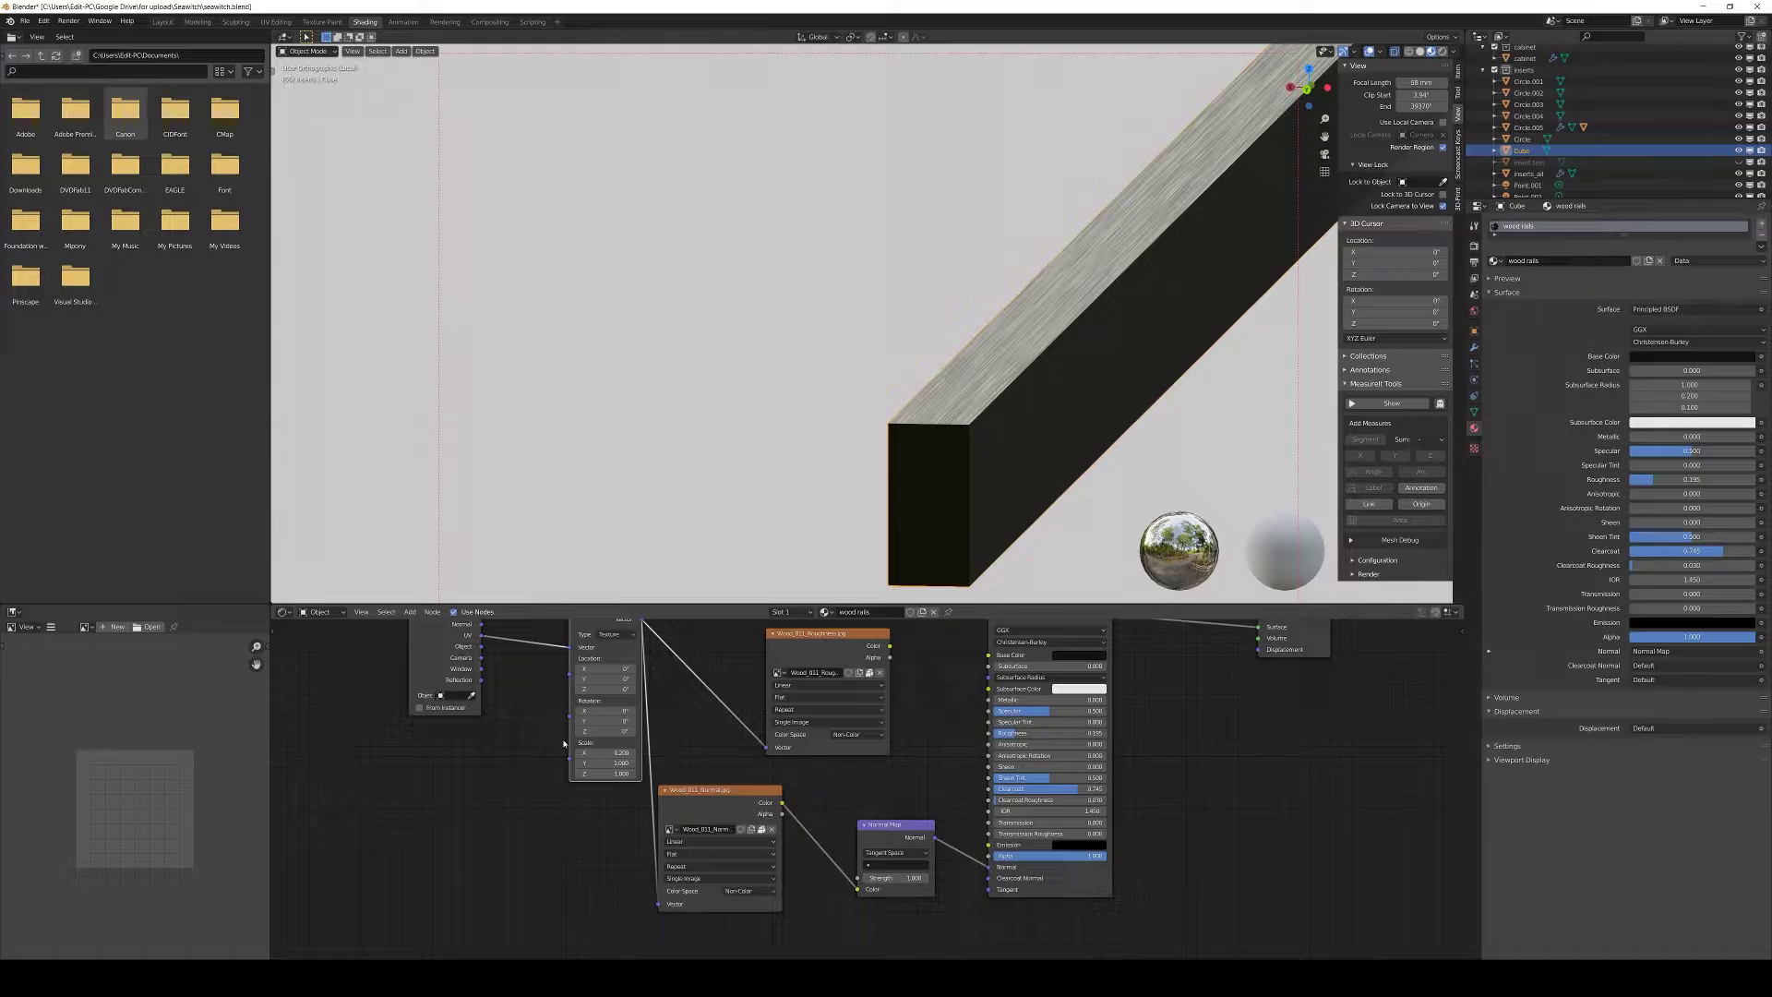
{"action": "left_click", "coordinate": [620, 753]}
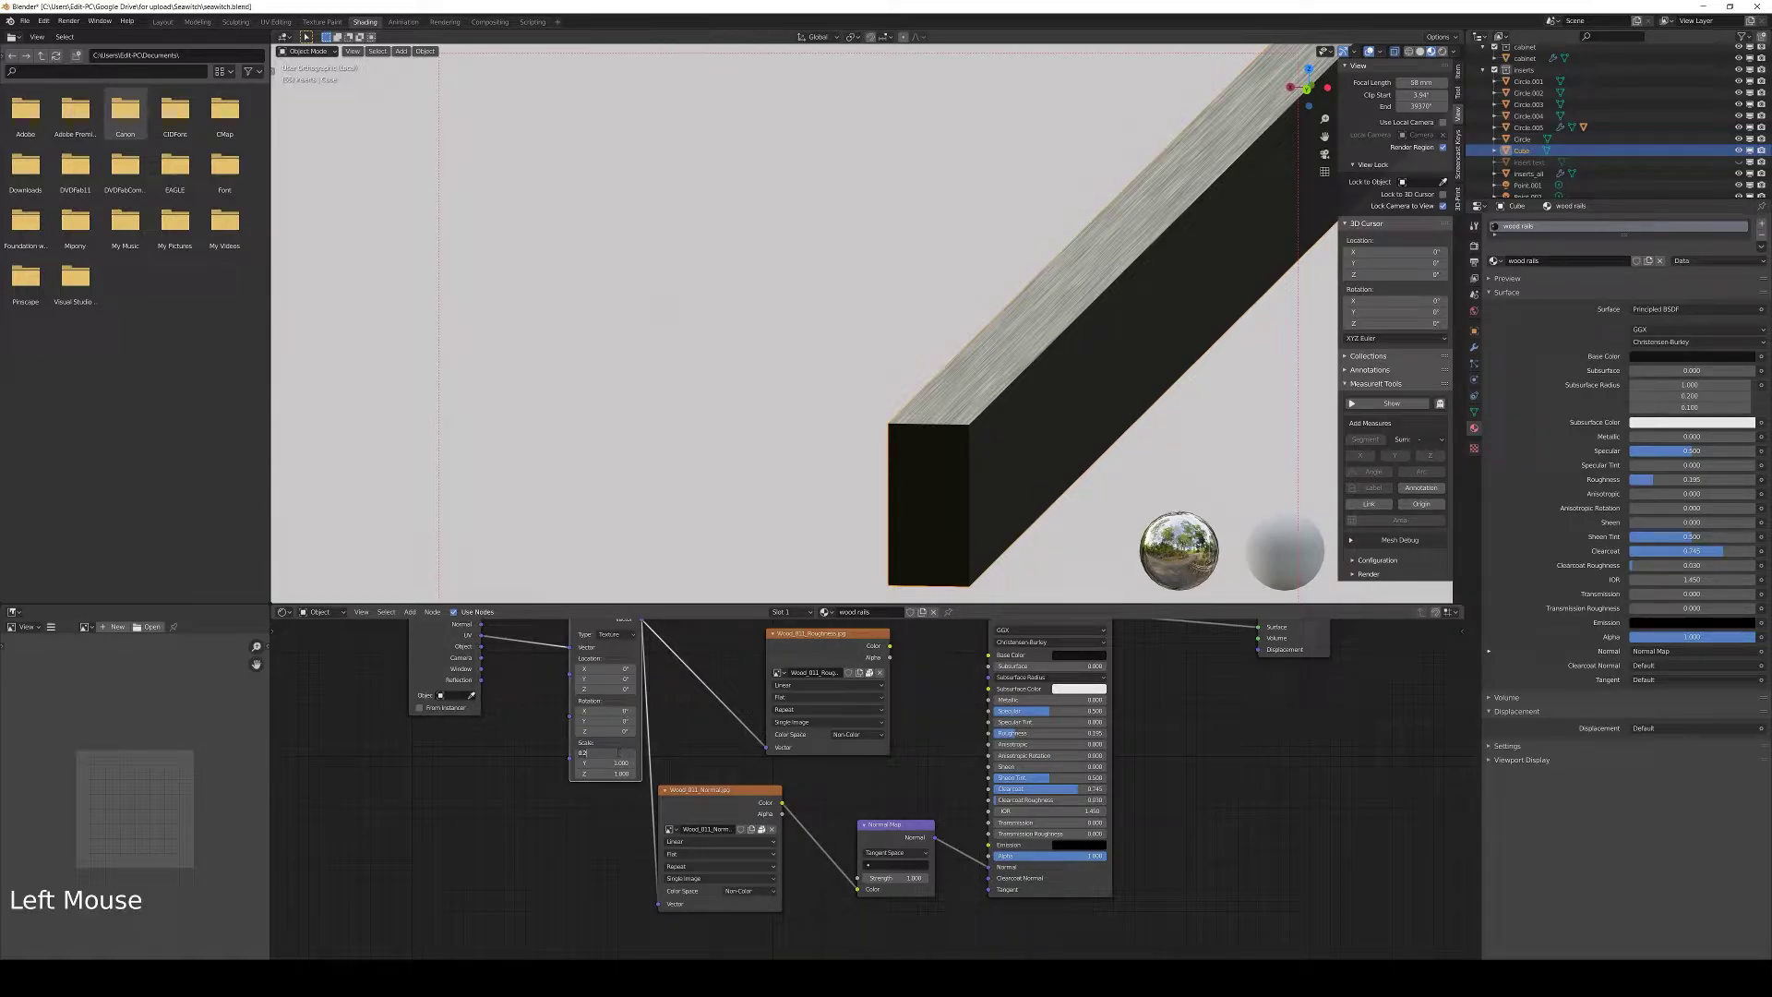
{"action": "type", "text": "0.01"}
{"action": "key", "text": "Return"}
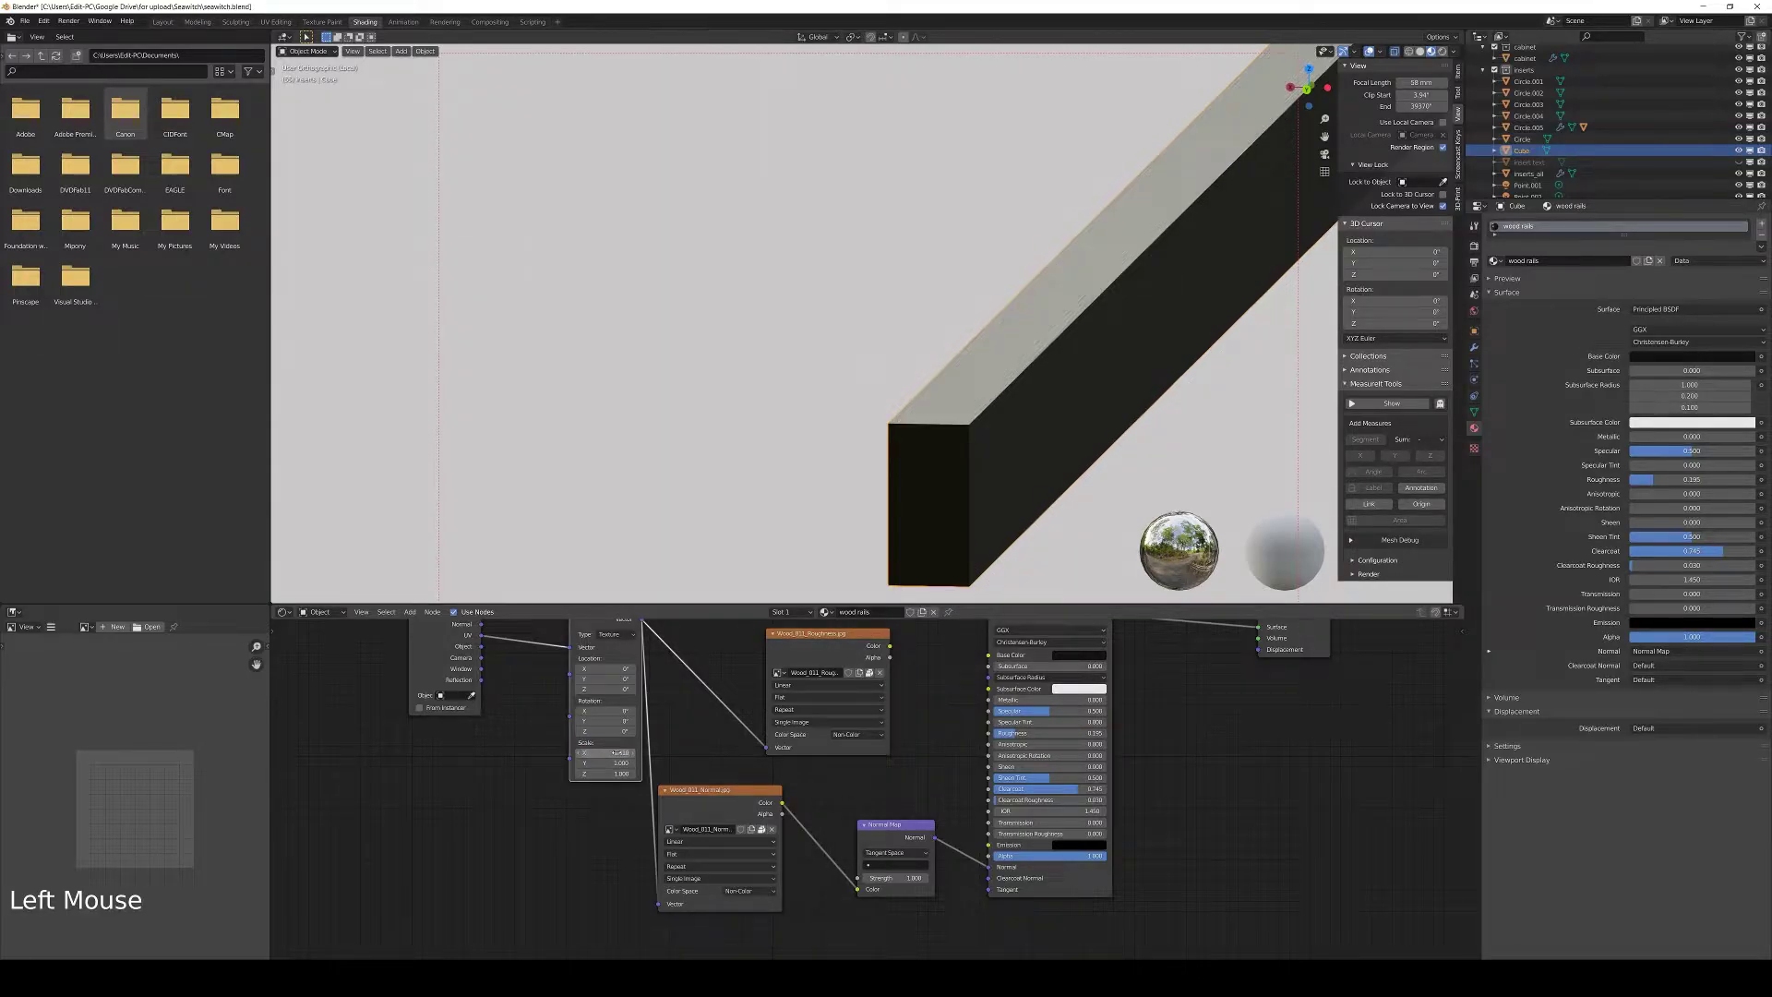
Try an X scale of 2 on the Mapping node, settle on 3, and check the grain along the rail
{"action": "left_click", "coordinate": [609, 753]}
{"action": "type", "text": "2"}
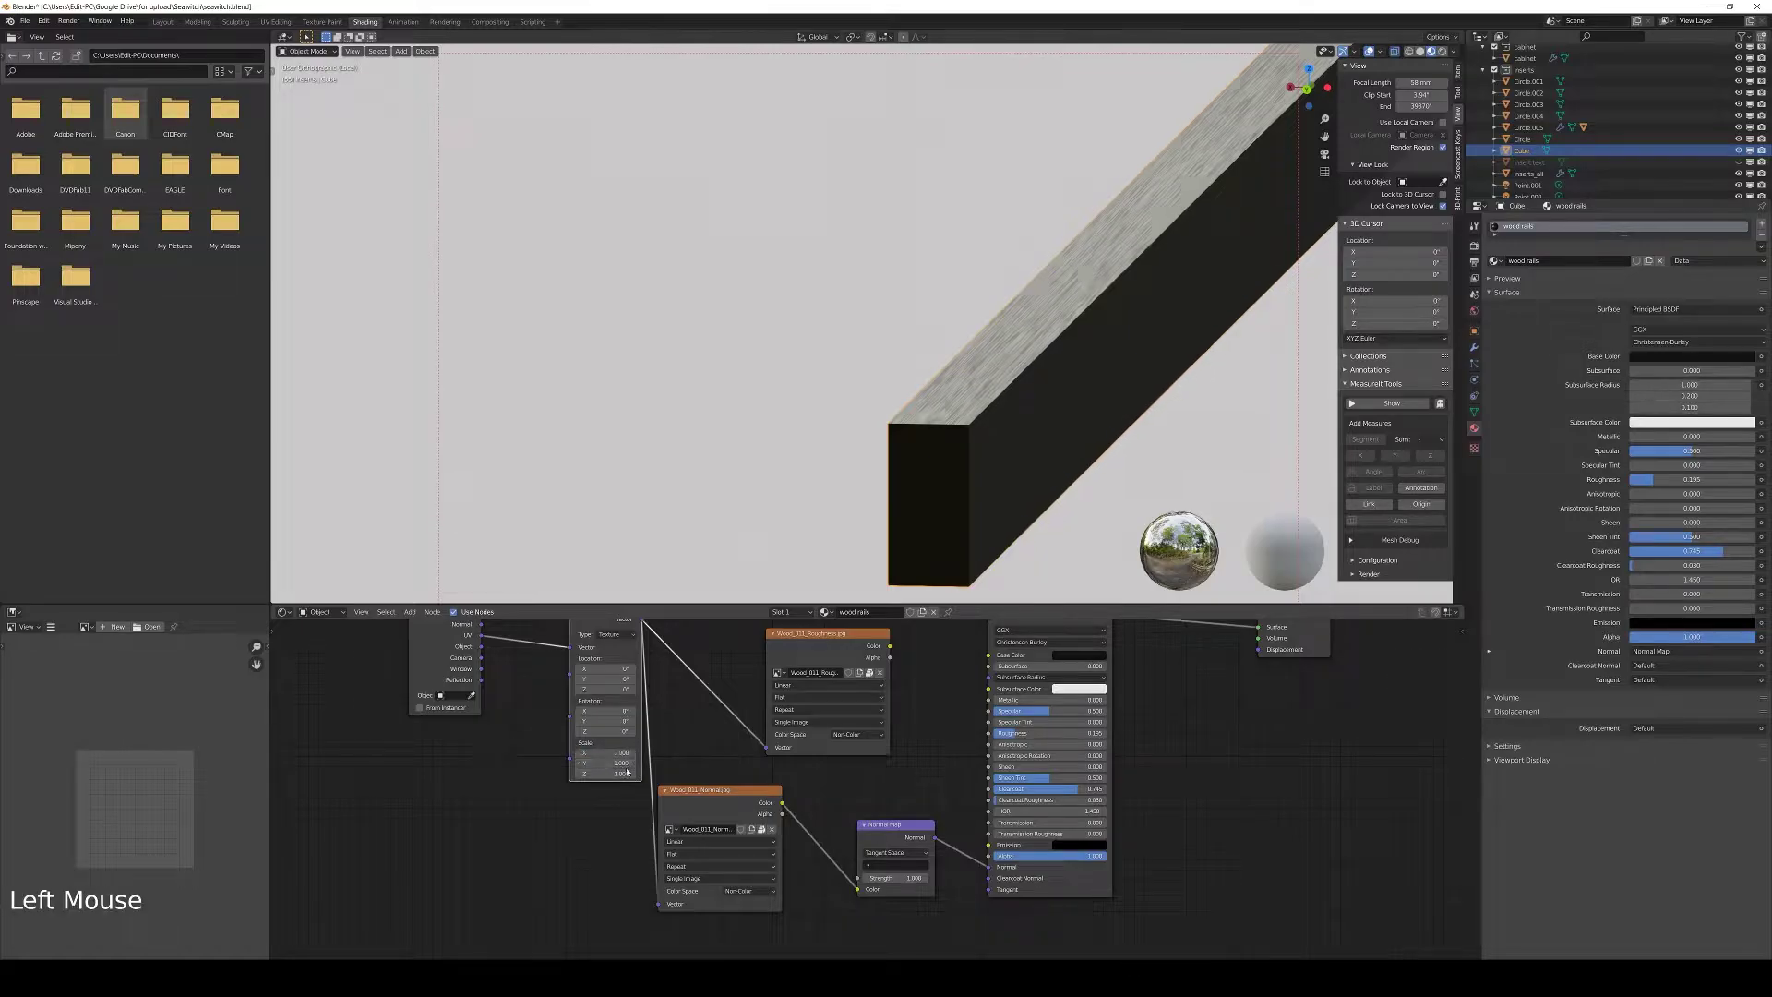
{"action": "key", "text": "Return"}
{"action": "left_click", "coordinate": [609, 753]}
{"action": "type", "text": "3"}
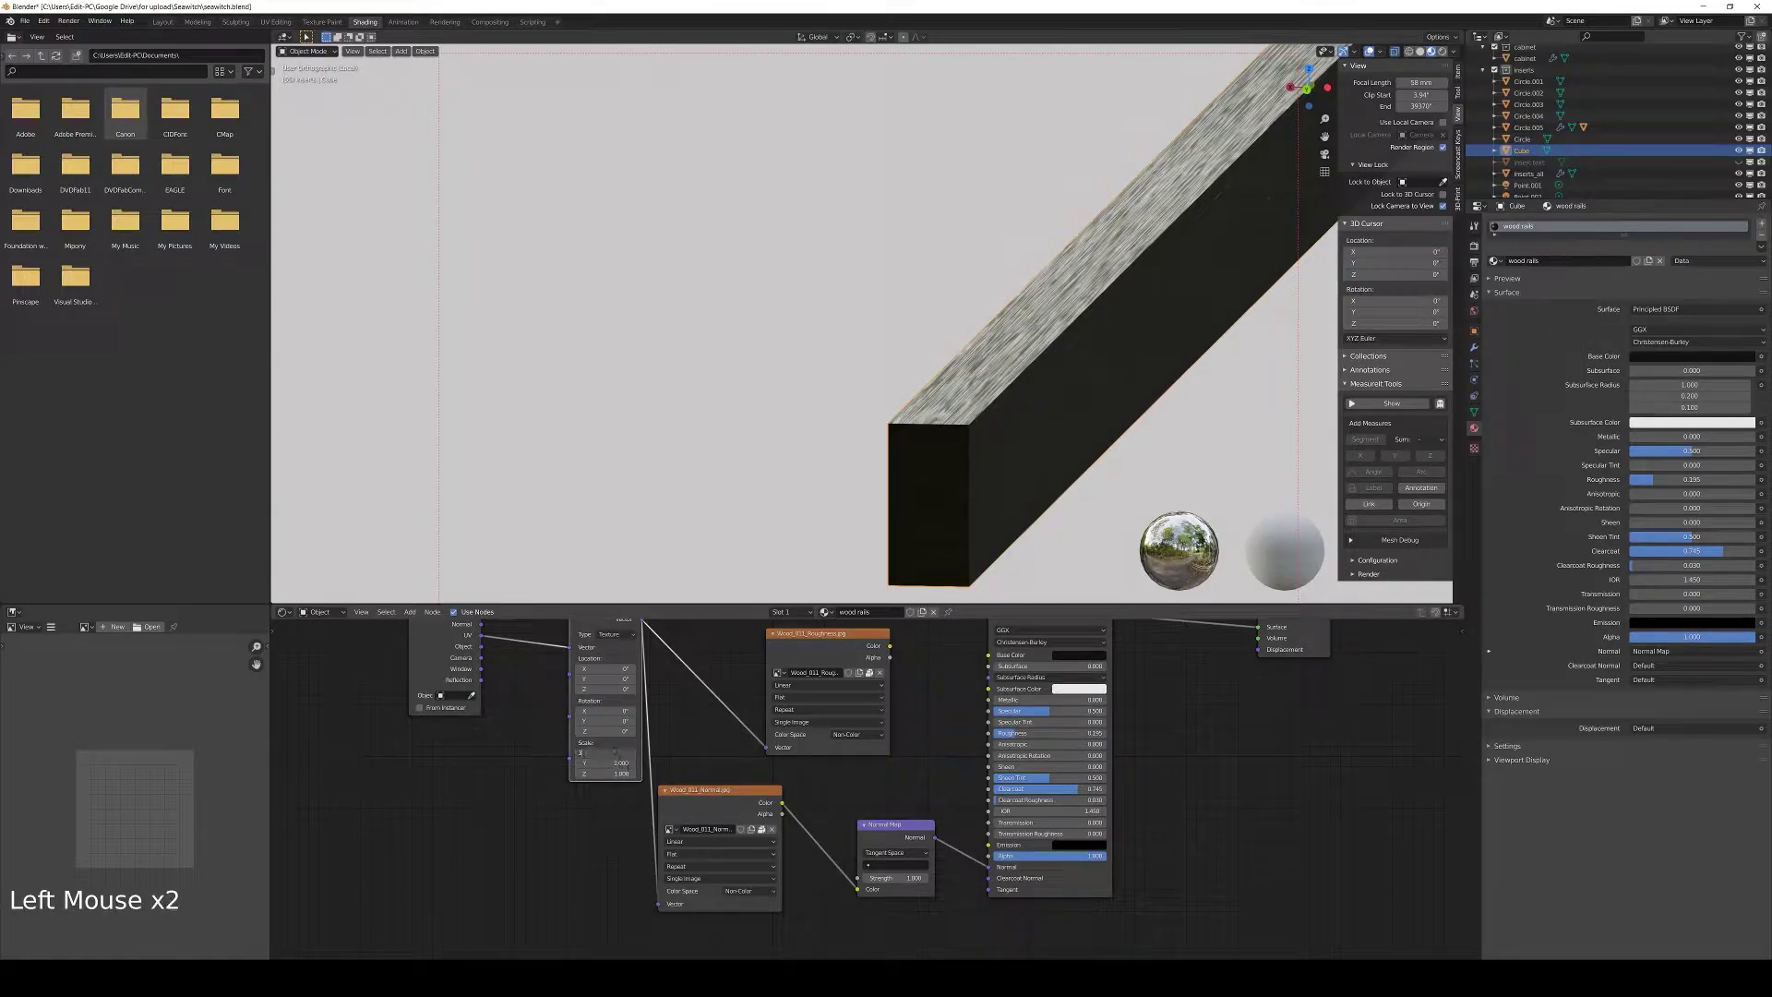
{"action": "key", "text": "Return"}
{"action": "scroll", "coordinate": [952, 438], "scroll_direction": "down", "scroll_amount": 3}
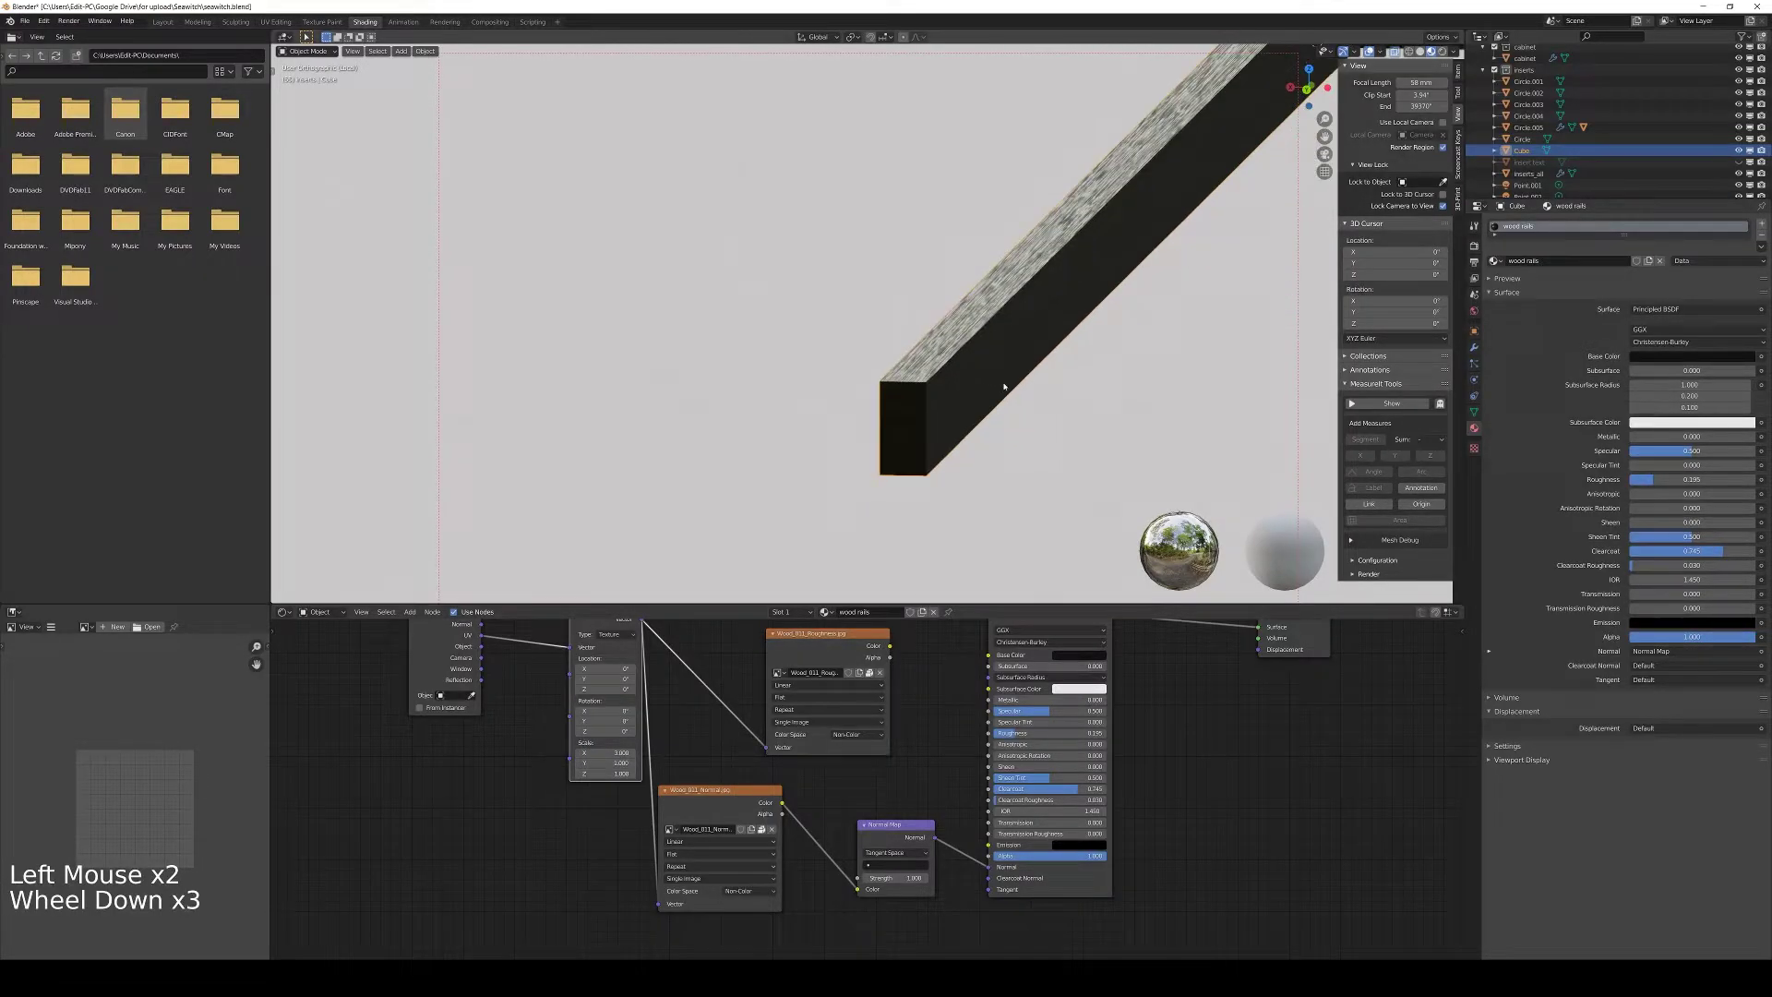
{"action": "mouse_move", "coordinate": [1004, 386]}
{"action": "middle_mouse_down"}
{"action": "mouse_move", "coordinate": [1020, 395]}
{"action": "mouse_move", "coordinate": [985, 375]}
{"action": "mouse_move", "coordinate": [1021, 392]}
{"action": "mouse_move", "coordinate": [992, 412]}
{"action": "middle_mouse_up"}
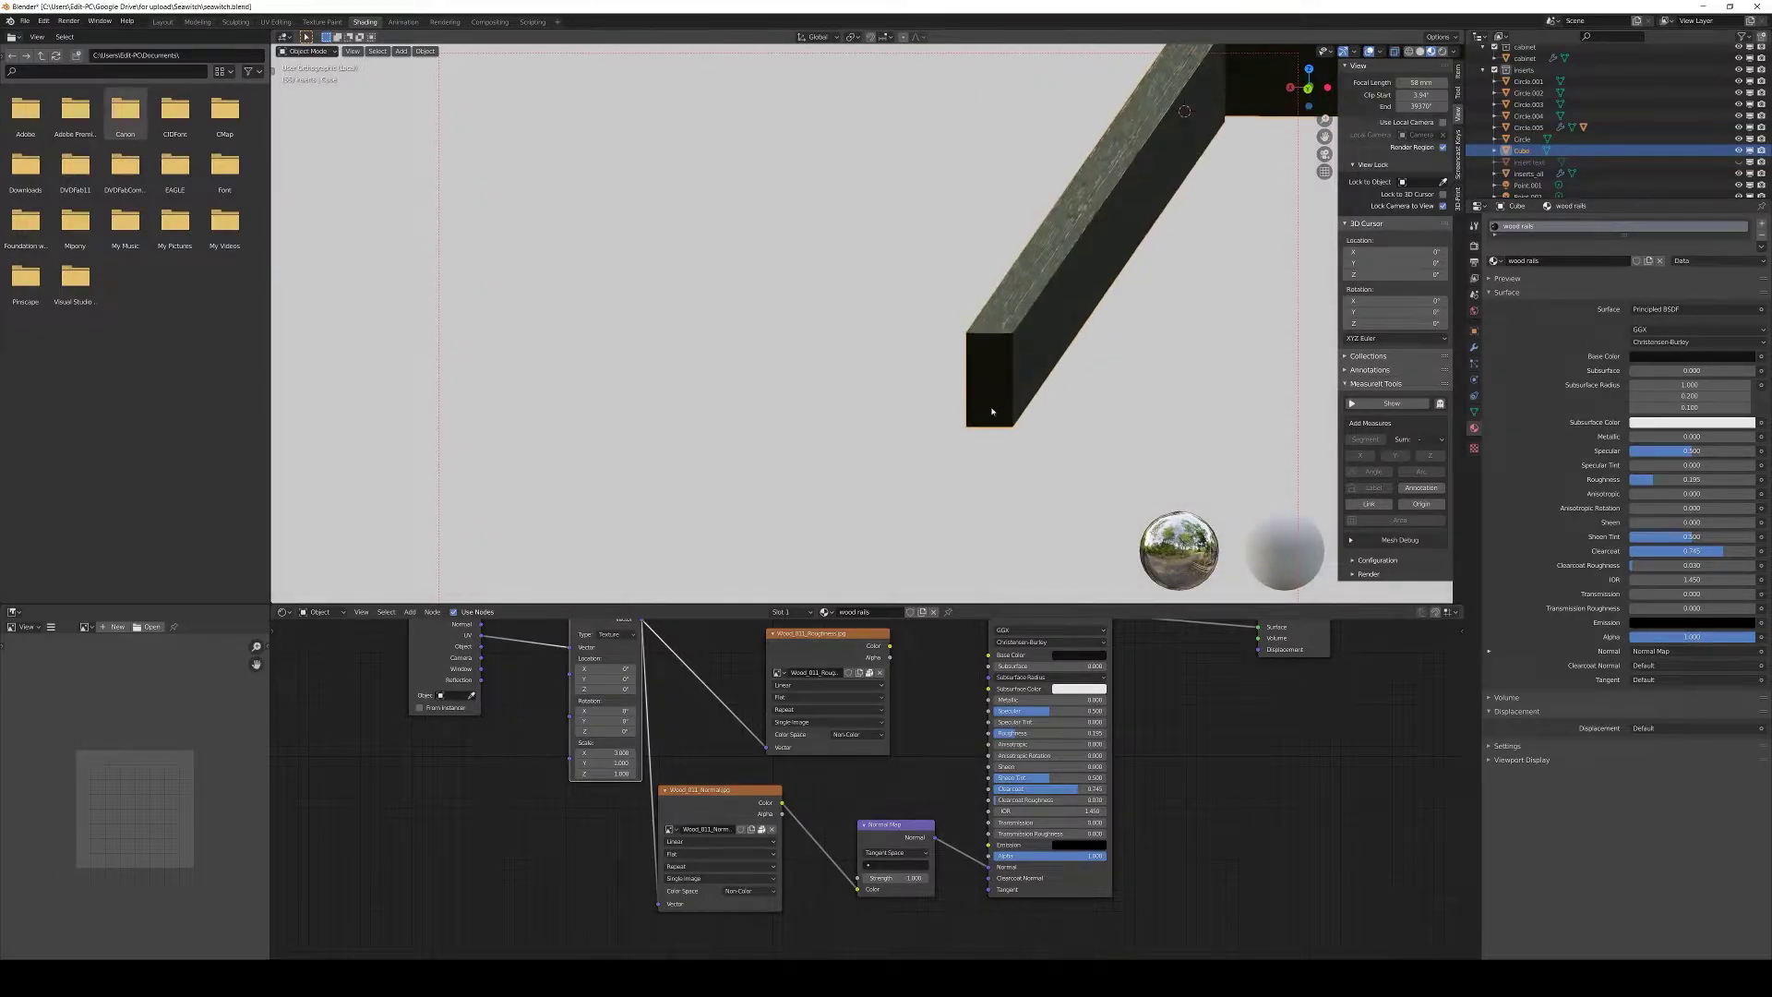
Lower the Normal Map node's strength in several increments and check the rail from another angle
{"action": "left_click", "coordinate": [868, 877]}
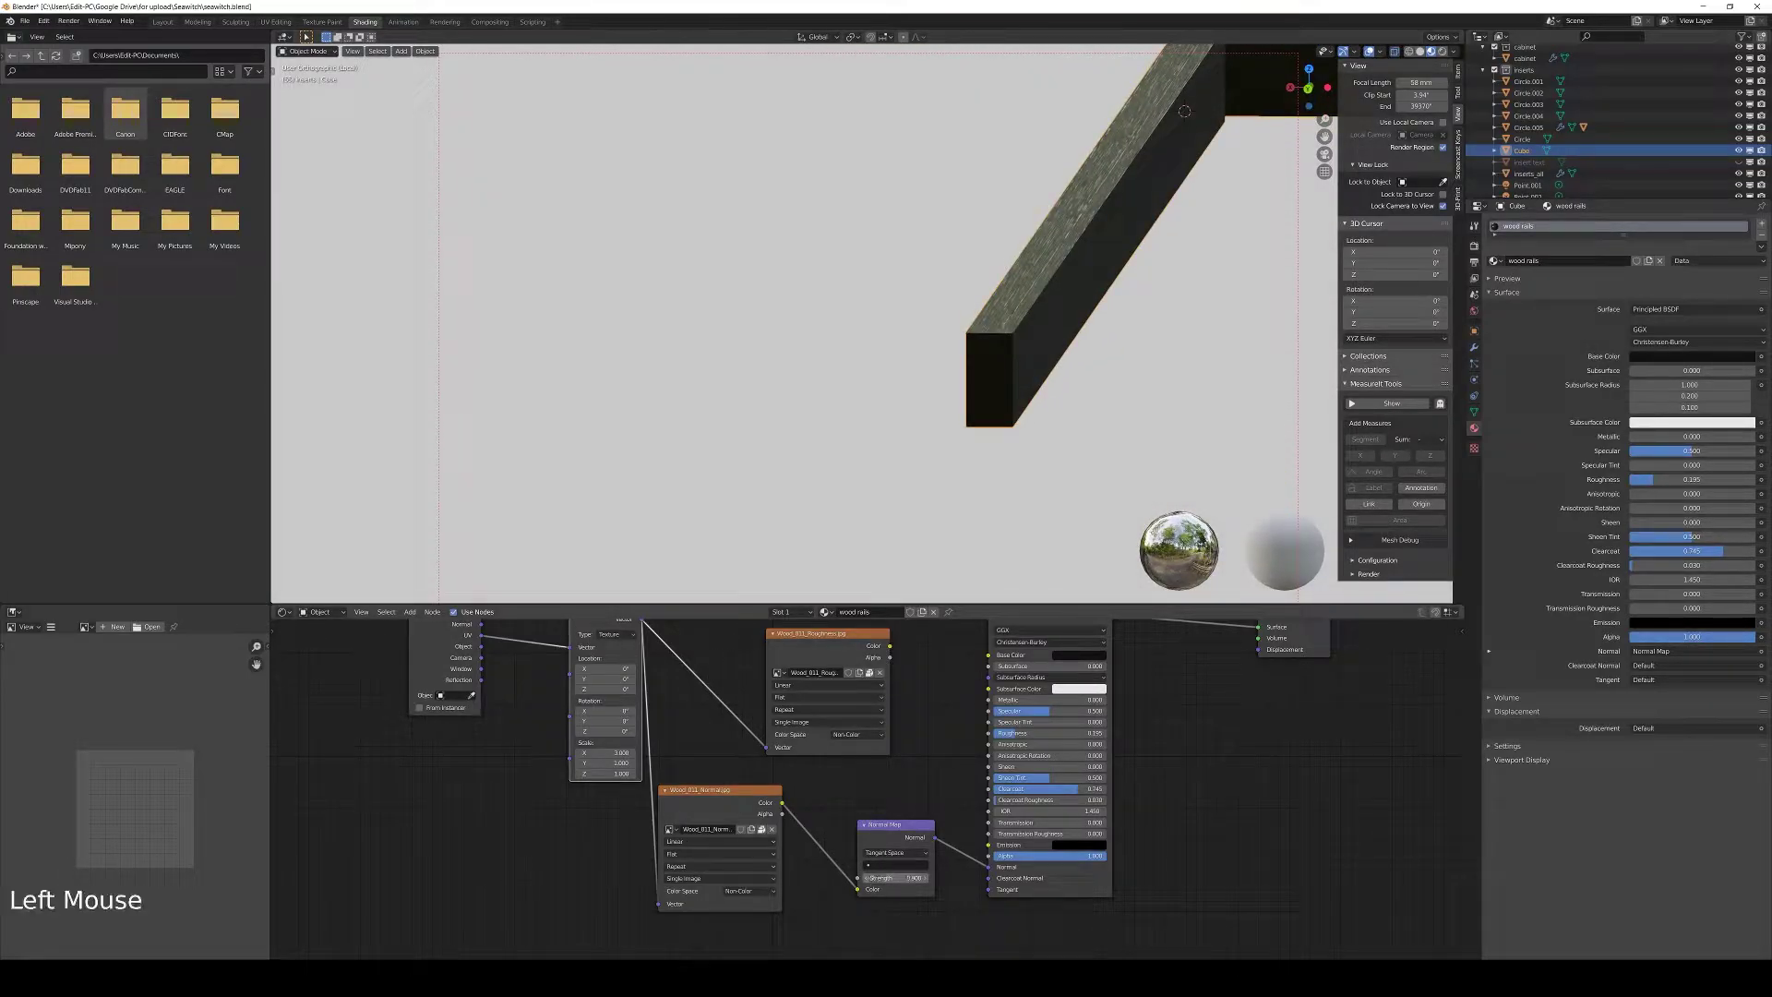
{"action": "left_click", "coordinate": [868, 877]}
{"action": "left_click", "coordinate": [869, 878]}
{"action": "left_click", "coordinate": [868, 877]}
{"action": "left_click", "coordinate": [868, 877]}
{"action": "left_click", "coordinate": [868, 877]}
{"action": "mouse_move", "coordinate": [1158, 377]}
{"action": "middle_mouse_down"}
{"action": "mouse_move", "coordinate": [1168, 392]}
{"action": "mouse_move", "coordinate": [1141, 363]}
{"action": "mouse_move", "coordinate": [1150, 386]}
{"action": "middle_mouse_up"}
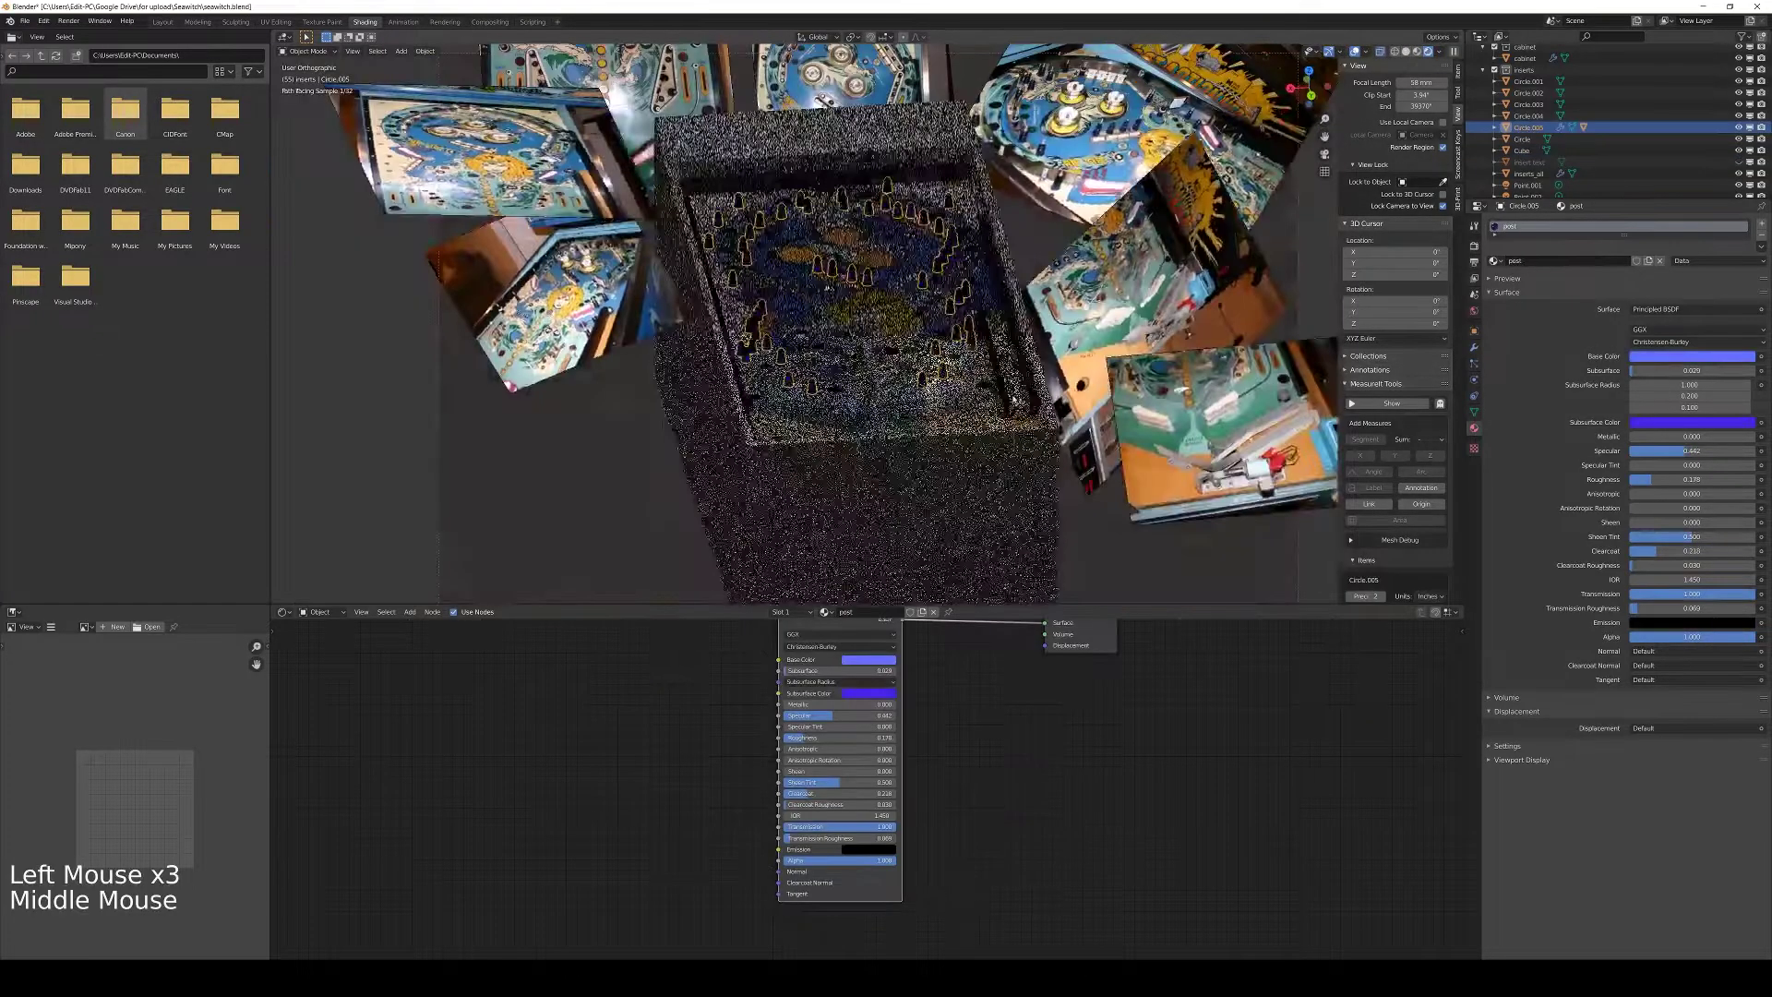
Select the side rail near the playfield's Special hole and set clearcoat to about 0.35, clearcoat roughness to about 0.27, with slightly higher roughness
{"action": "middle_click_drag", "start_coordinate": [1013, 399], "coordinate": [1012, 343], "text": "shift"}
{"action": "scroll", "coordinate": [844, 349], "scroll_direction": "up", "scroll_amount": 6}
{"action": "scroll", "coordinate": [802, 332], "scroll_direction": "up", "scroll_amount": 6}
{"action": "scroll", "coordinate": [924, 431], "scroll_direction": "up", "scroll_amount": 3}
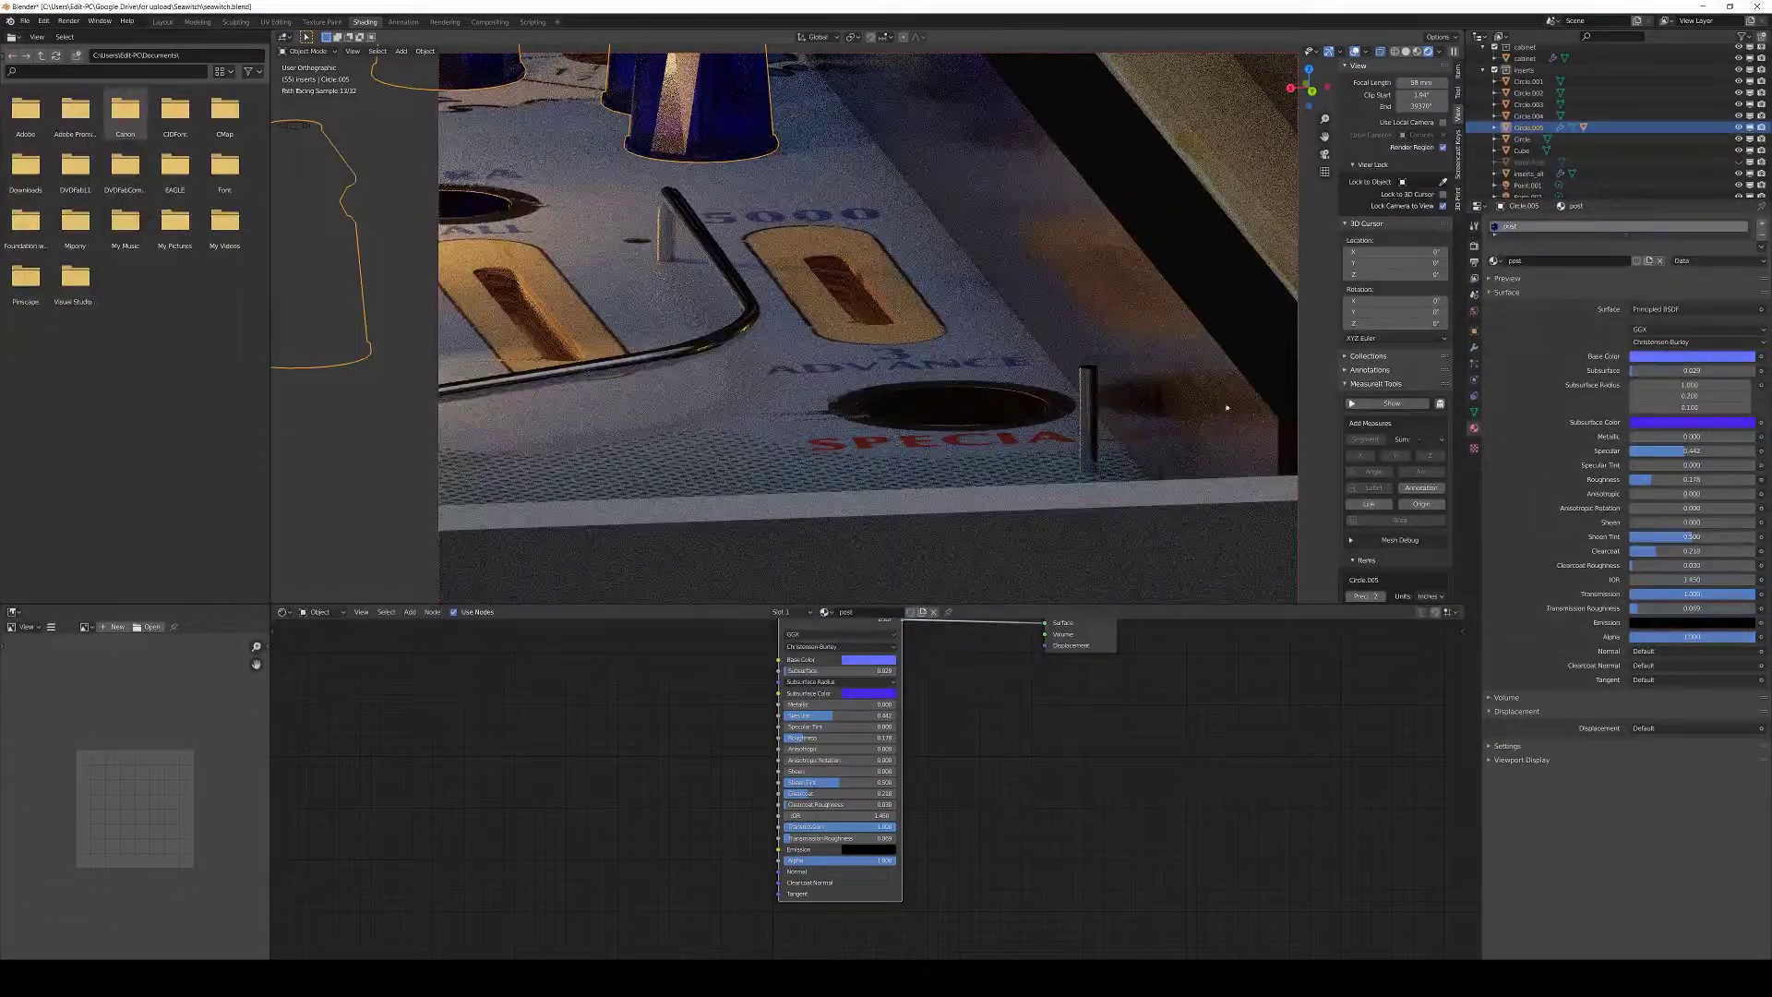
{"action": "middle_click_drag", "start_coordinate": [1226, 407], "coordinate": [1295, 508], "text": "shift"}
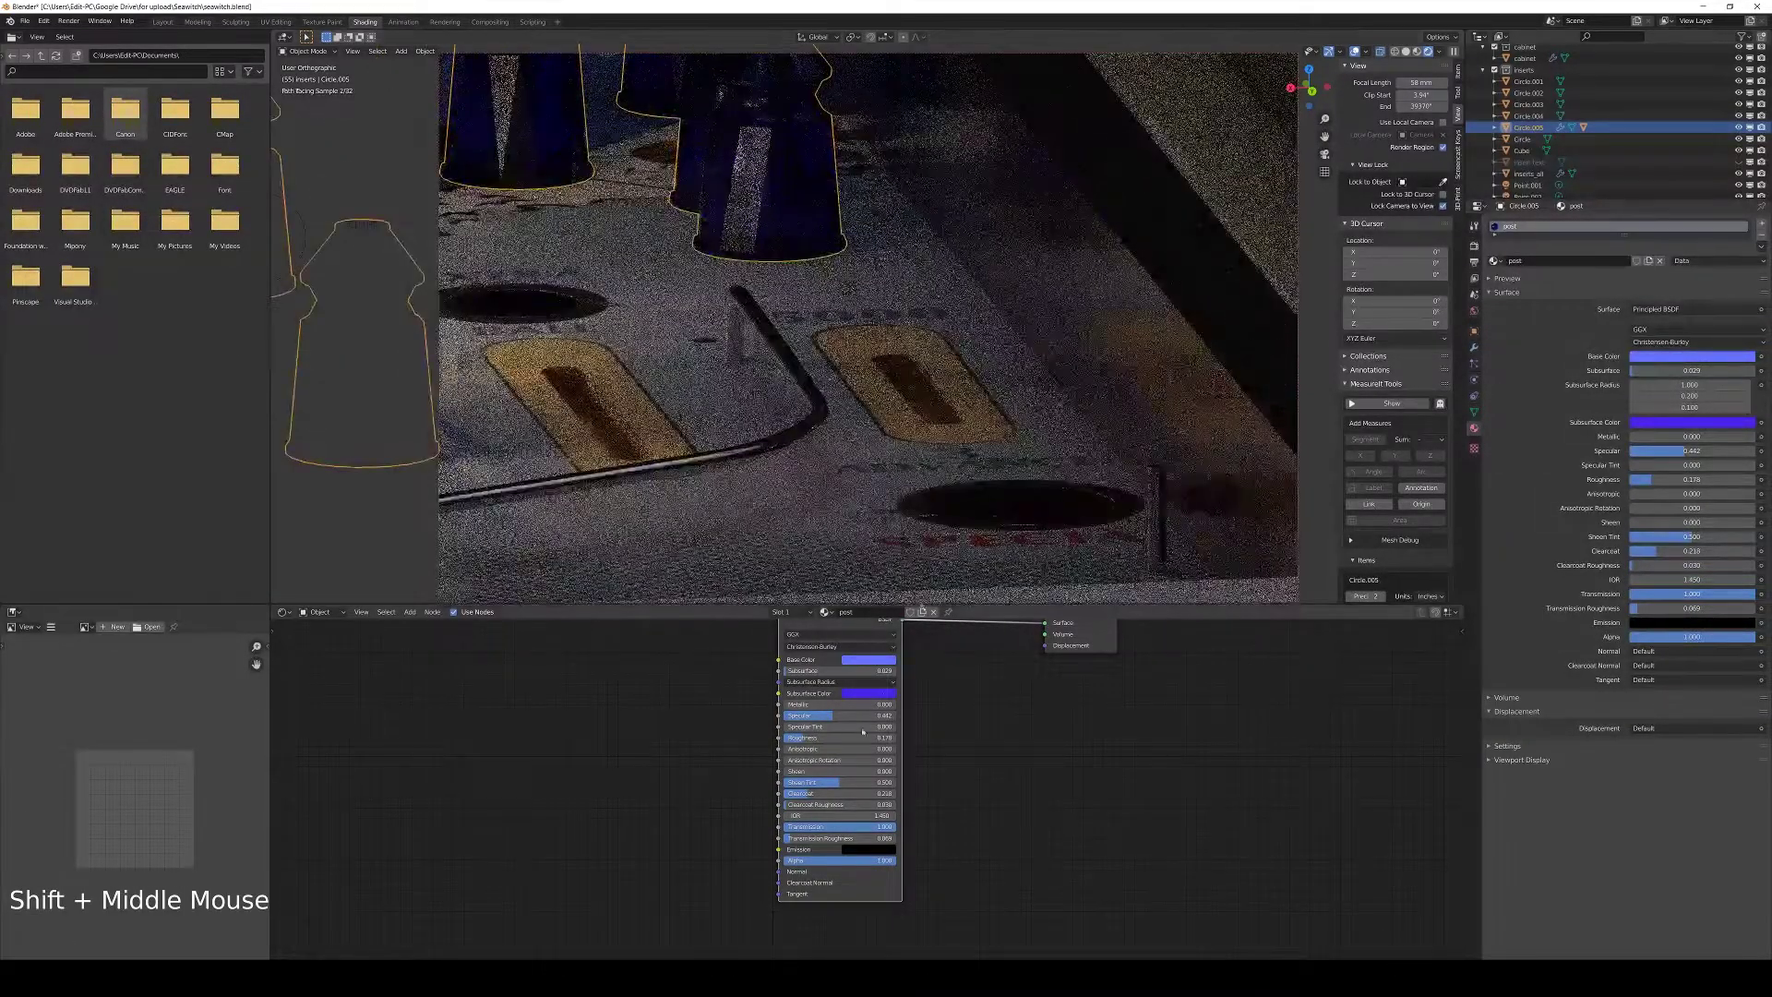
{"action": "left_click", "coordinate": [1147, 388]}
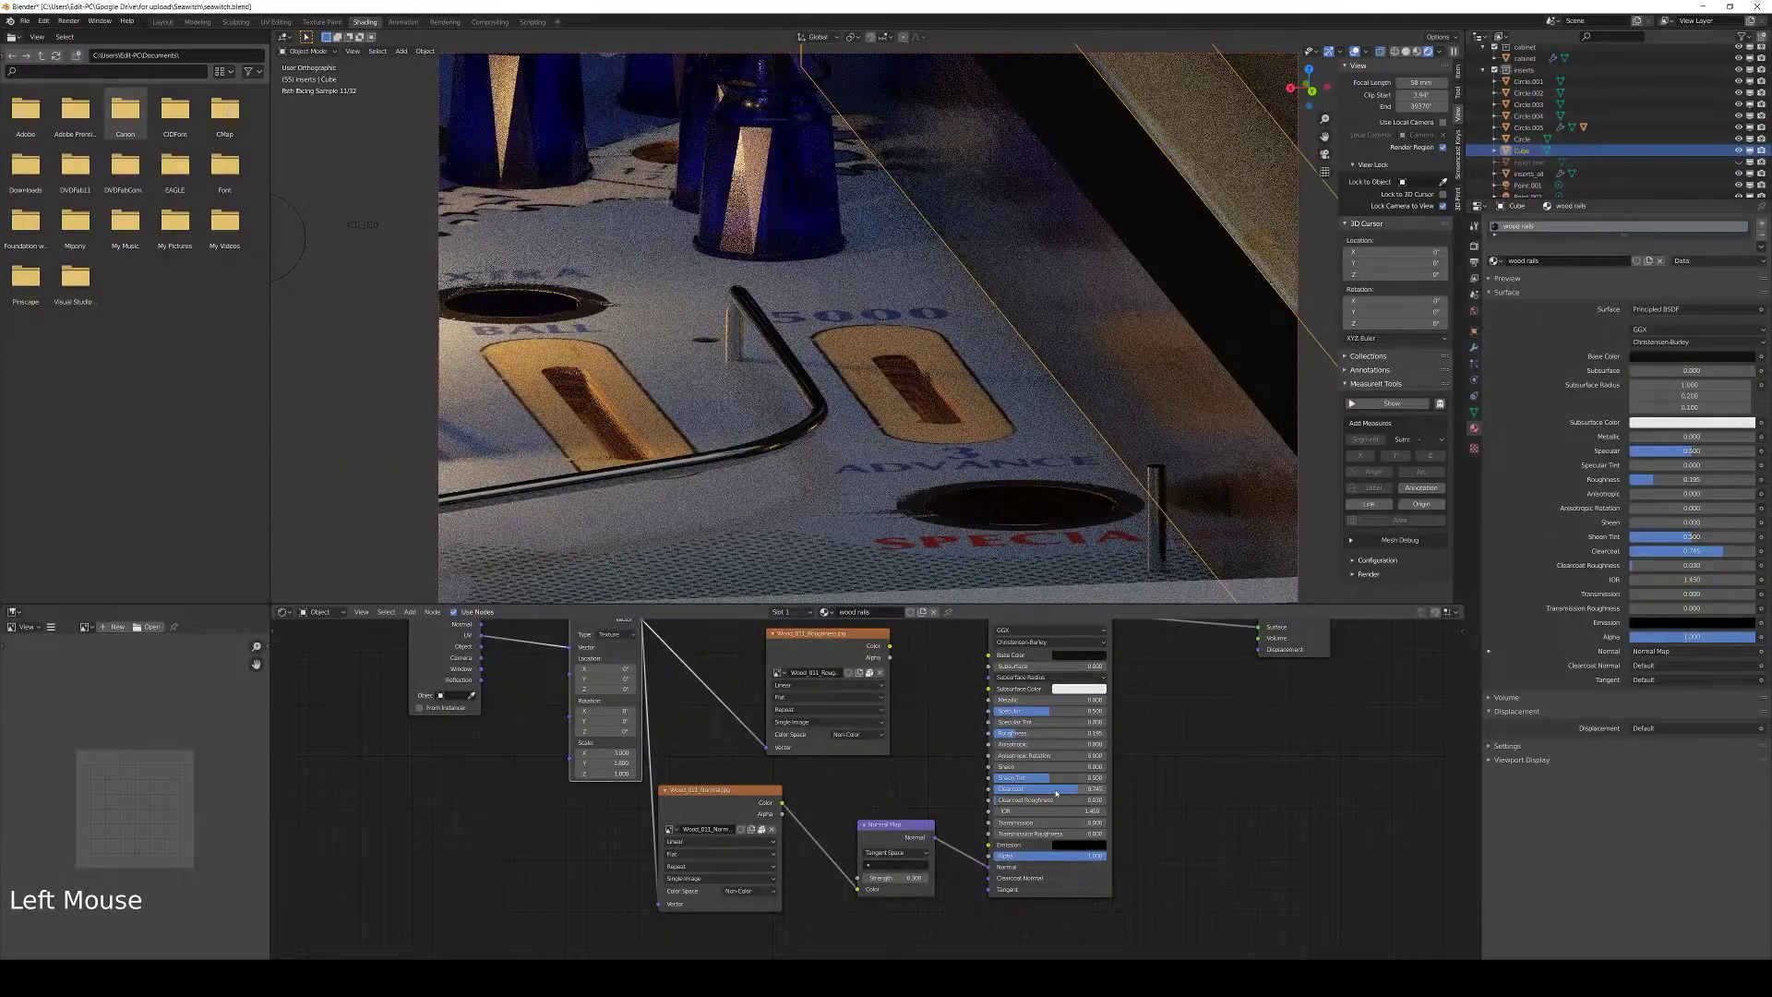
{"action": "left_click", "coordinate": [1016, 812]}
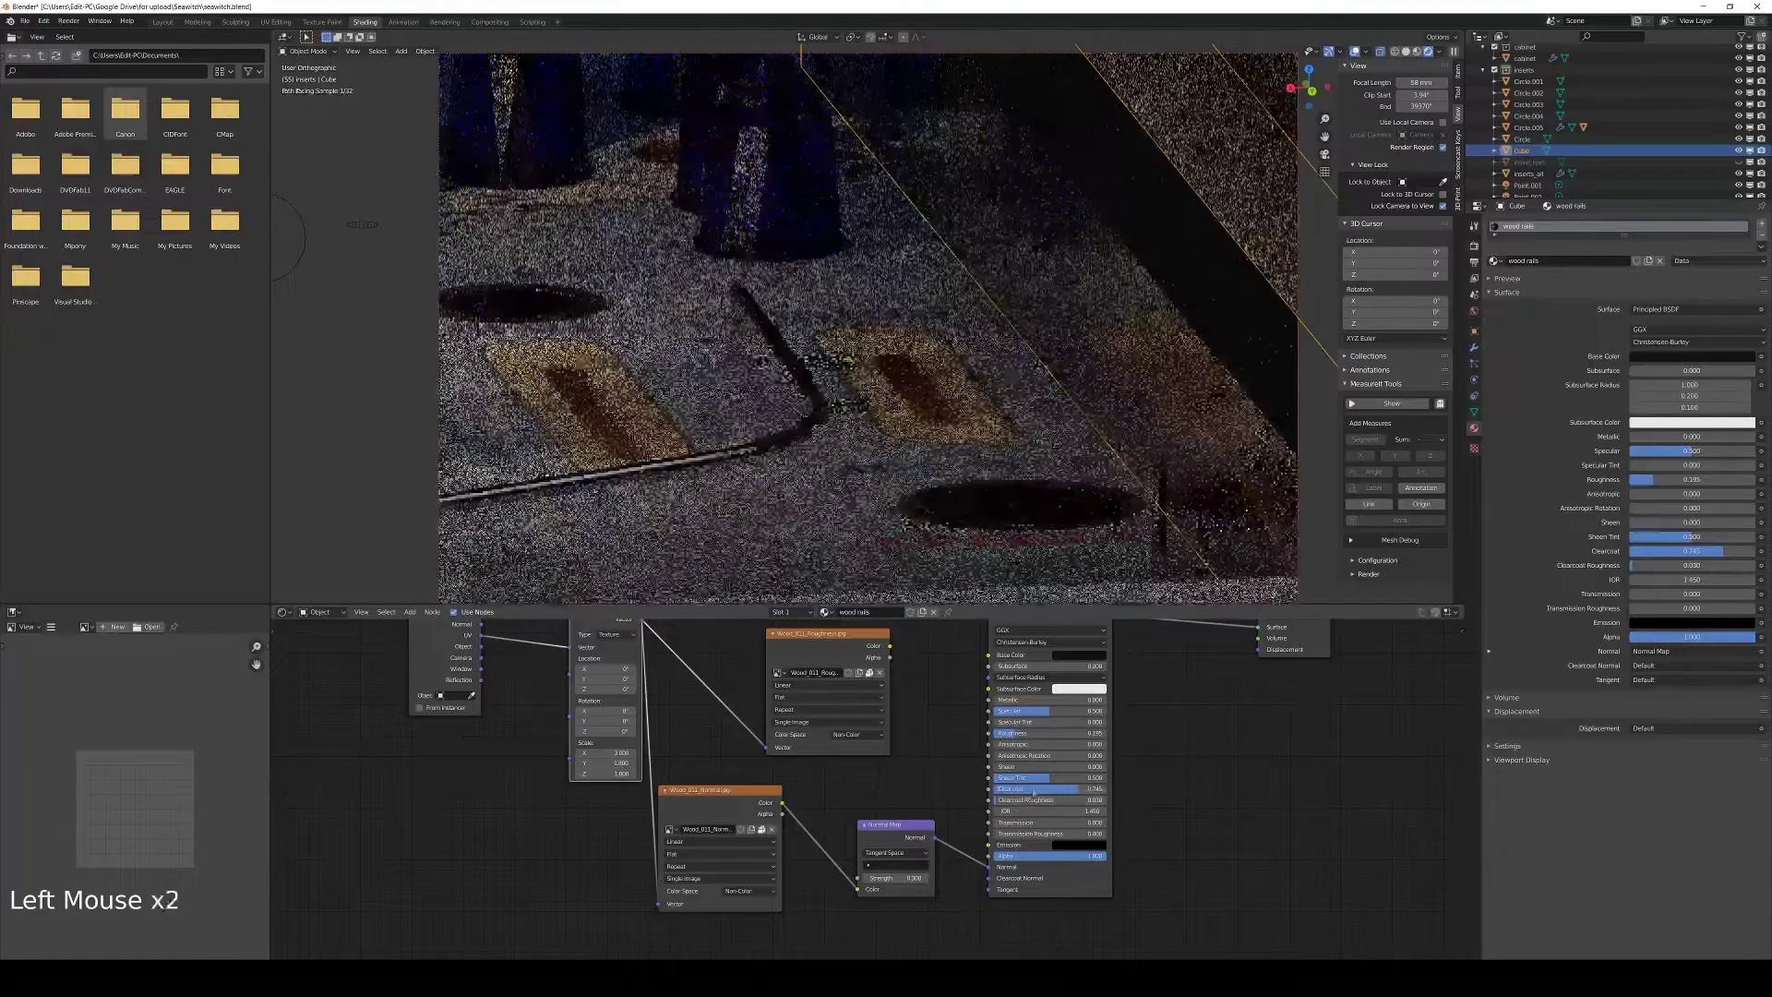
{"action": "left_click_drag", "start_coordinate": [1084, 790], "coordinate": [1034, 790]}
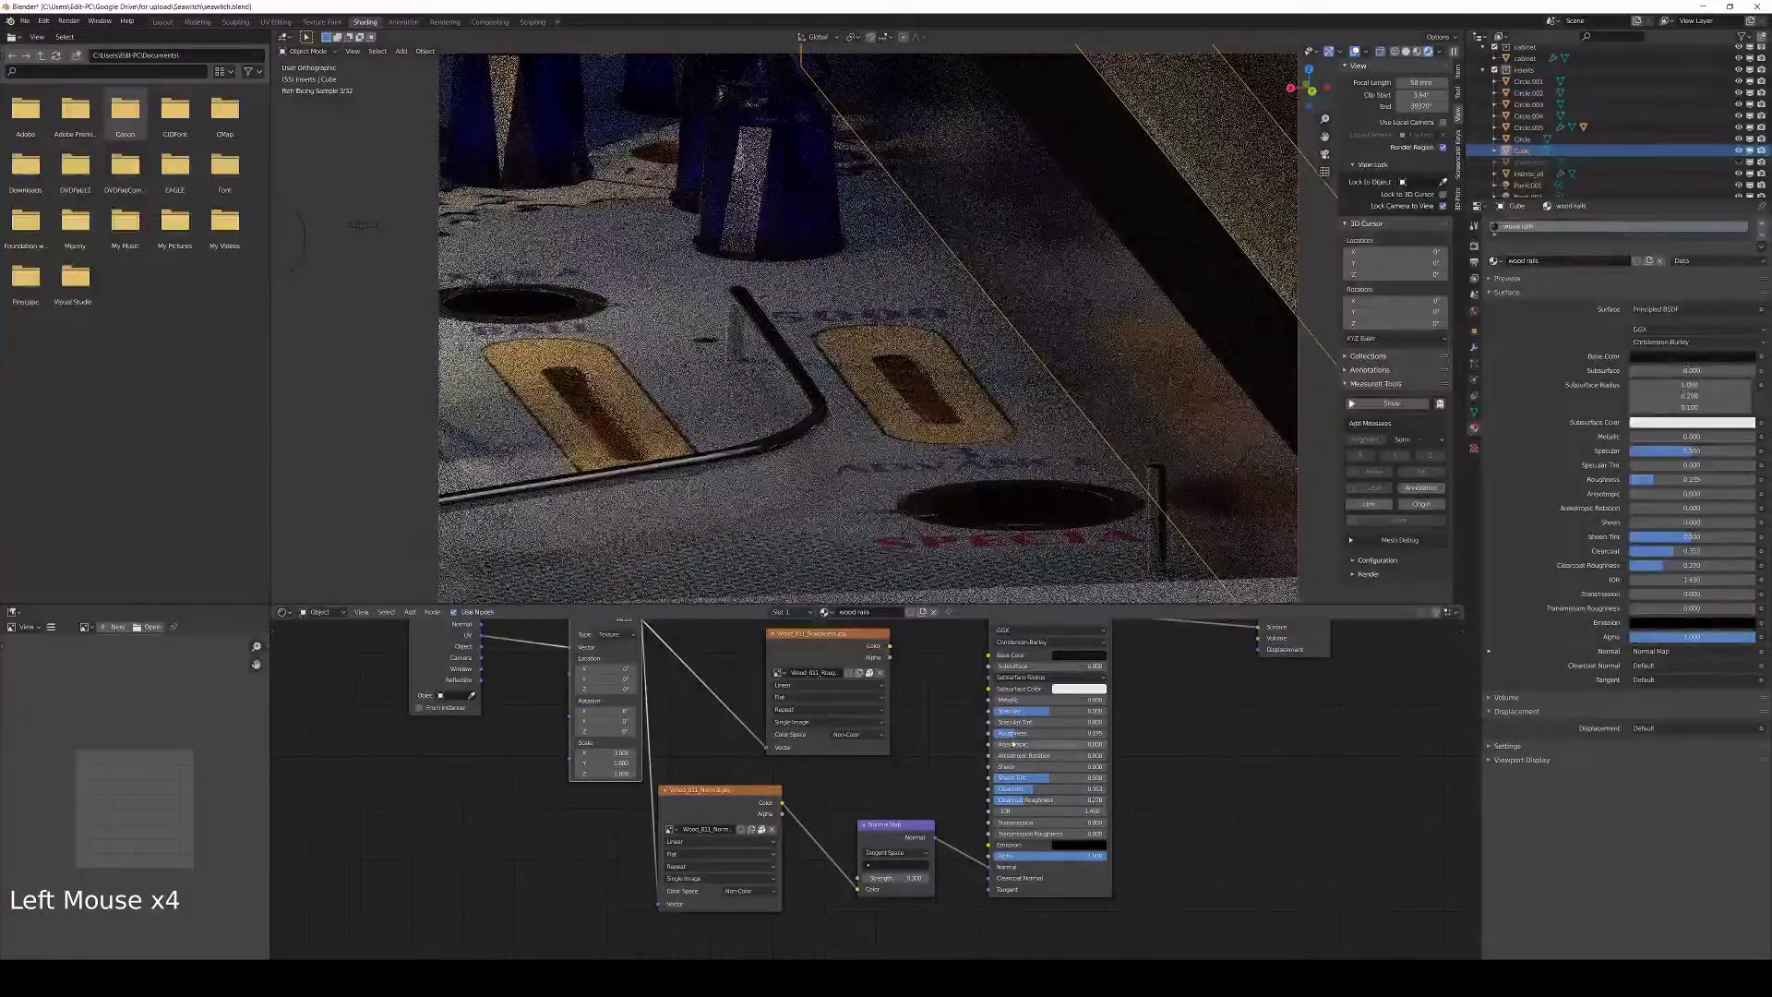
{"action": "left_click_drag", "start_coordinate": [1025, 733], "coordinate": [1035, 733]}
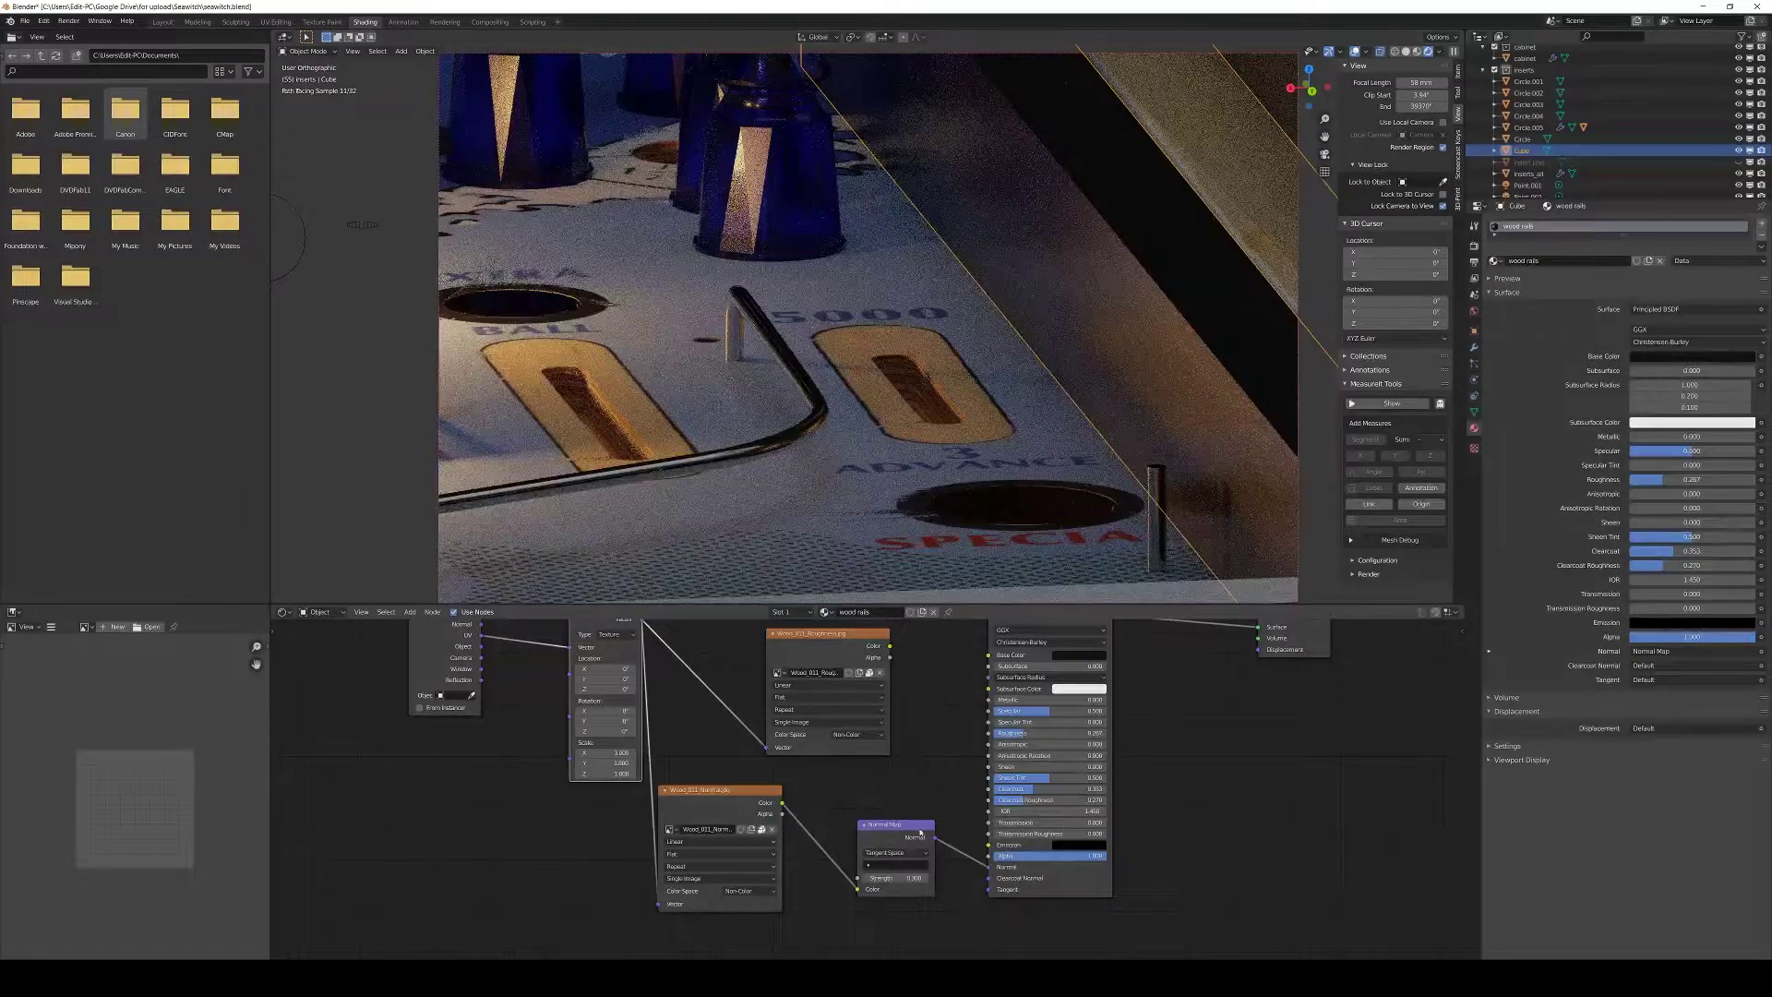
Raise the Normal Map node's strength to 1.2 while checking the rail's grain in the rendered scene
{"action": "left_click", "coordinate": [914, 869]}
{"action": "left_click", "coordinate": [926, 879]}
{"action": "left_click", "coordinate": [926, 879]}
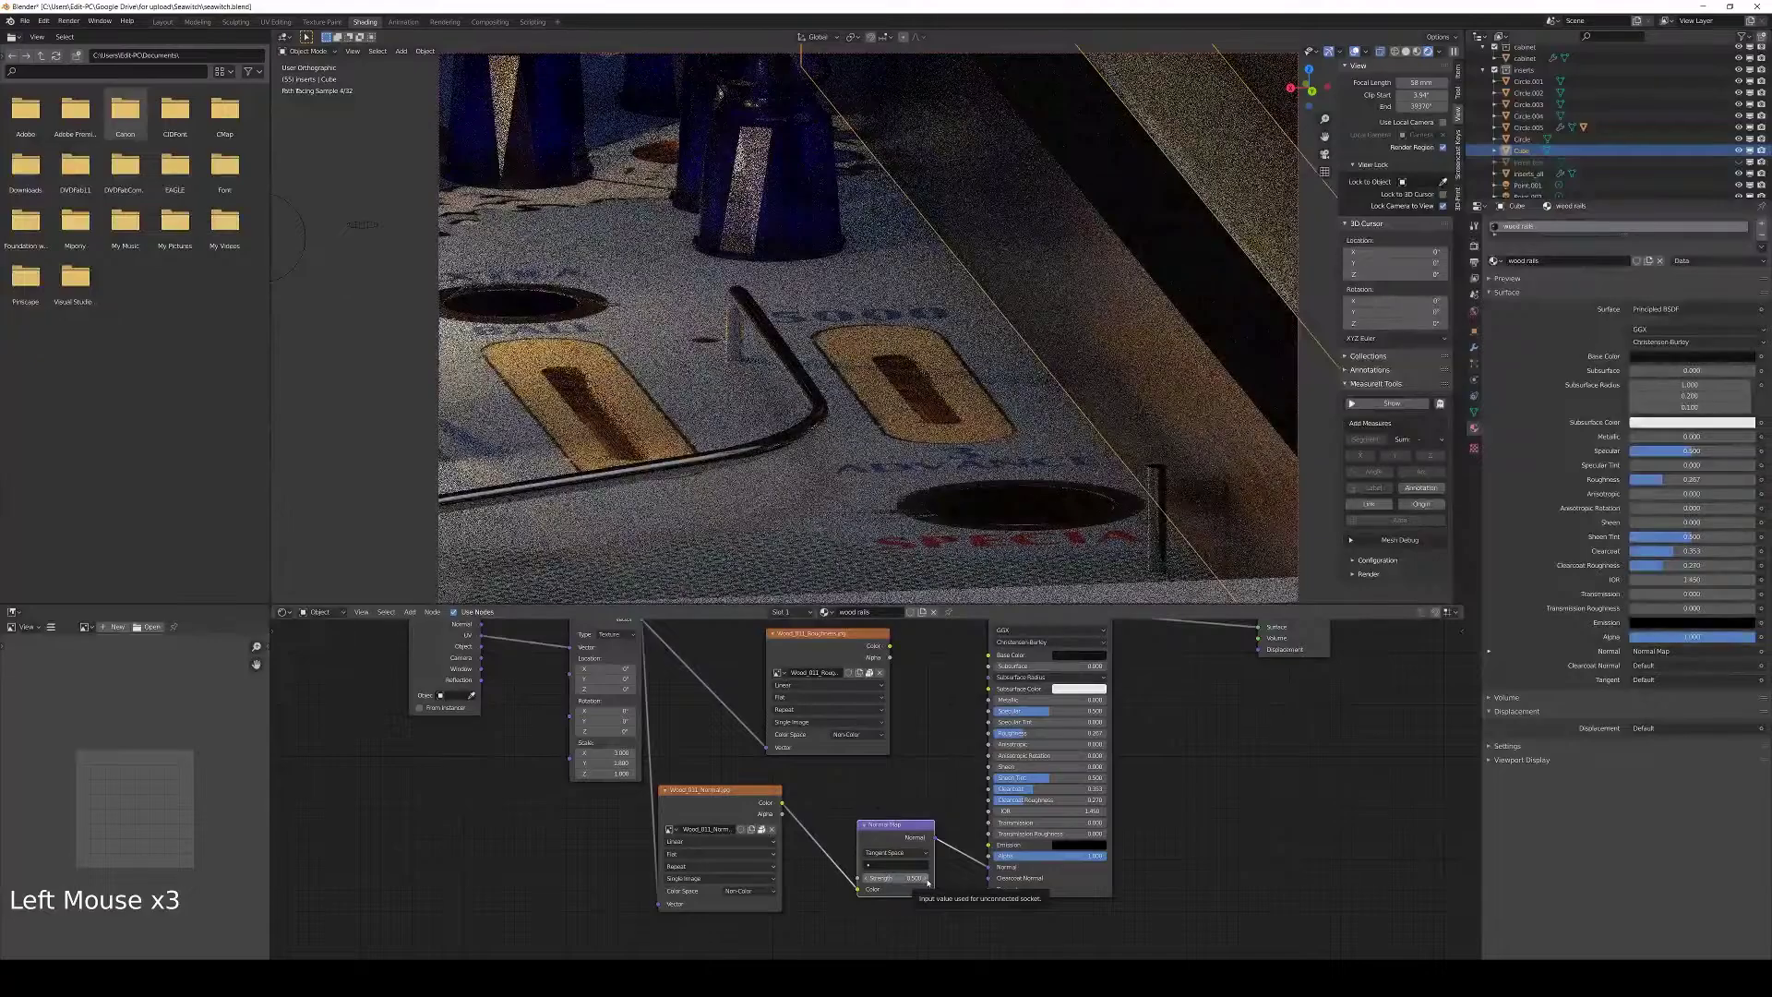
{"action": "left_click", "coordinate": [927, 880]}
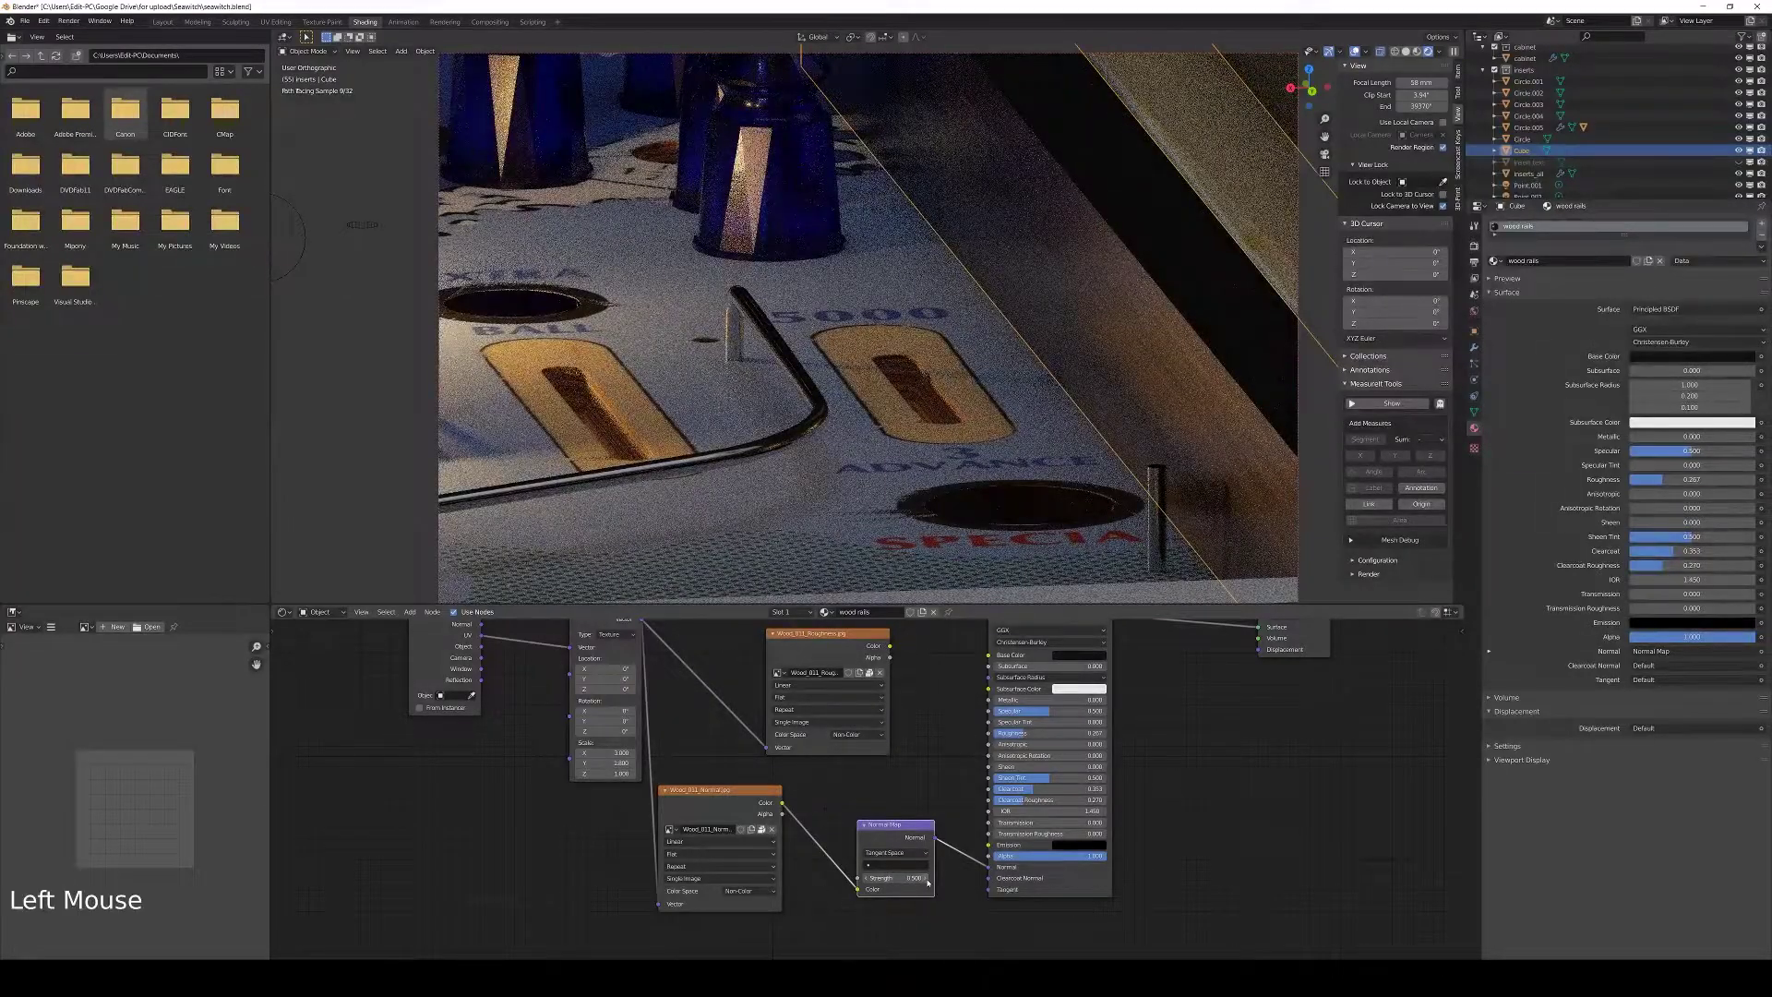
{"action": "left_click", "coordinate": [926, 879]}
{"action": "left_click", "coordinate": [927, 880]}
{"action": "left_click", "coordinate": [926, 880]}
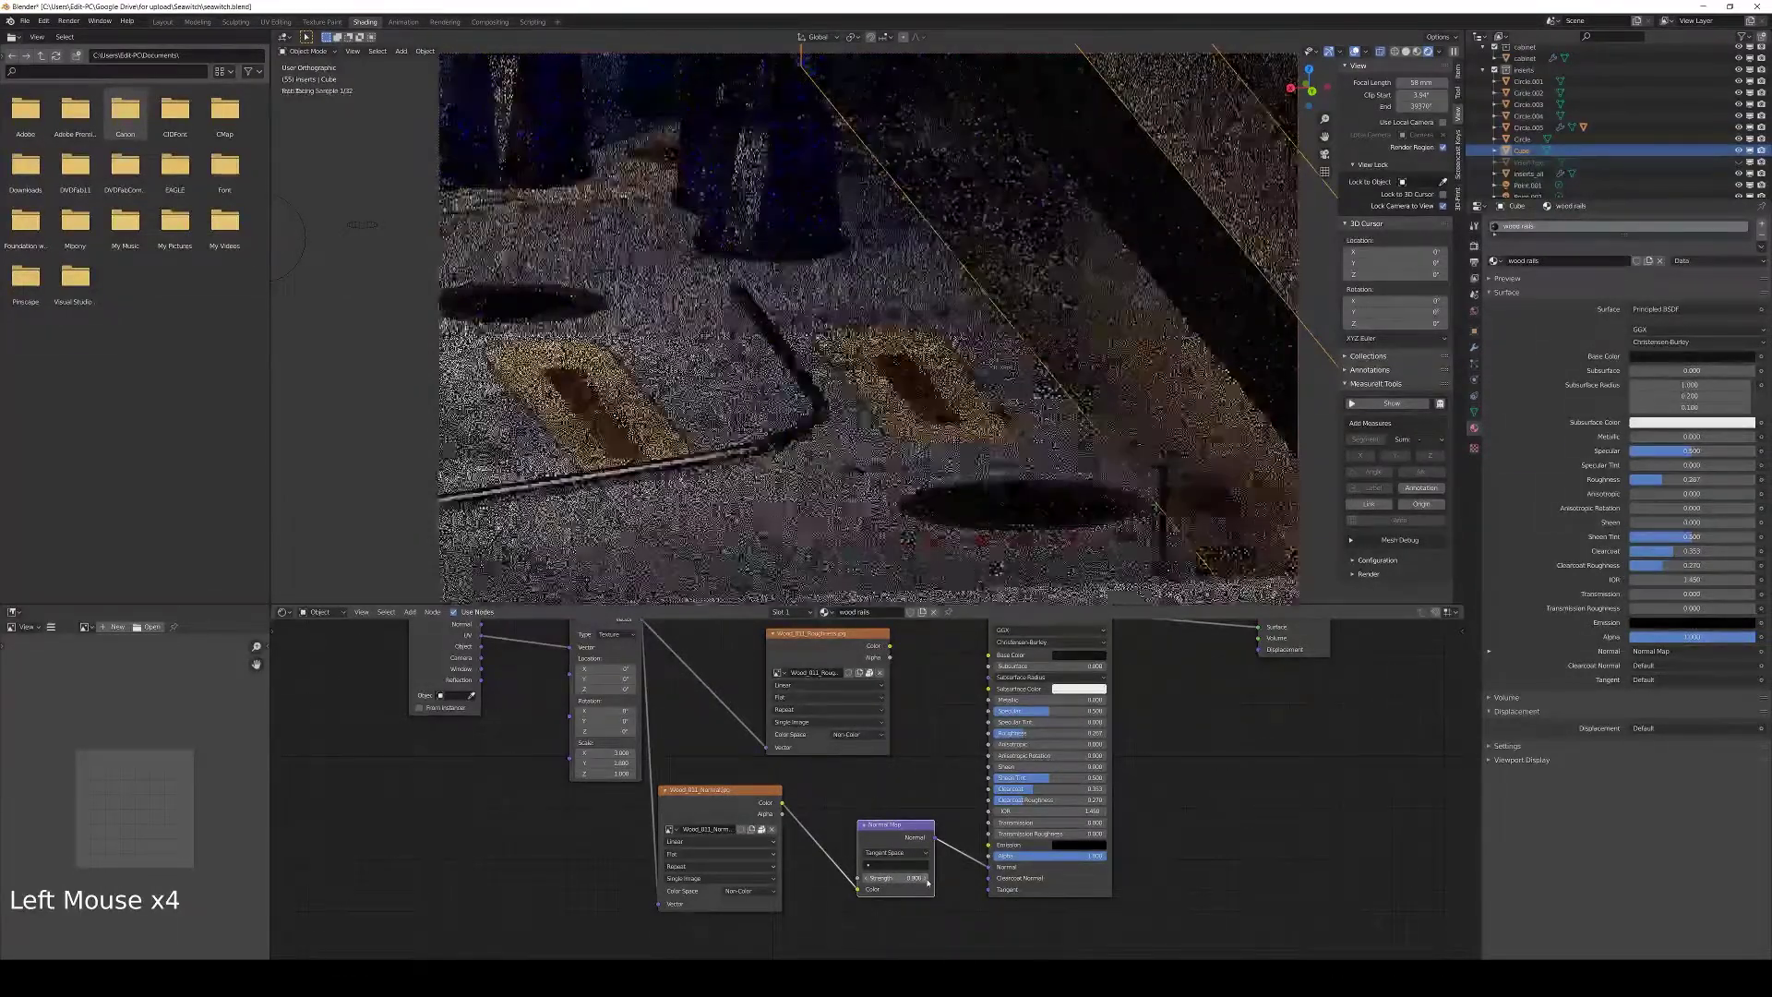
{"action": "left_click", "coordinate": [926, 880]}
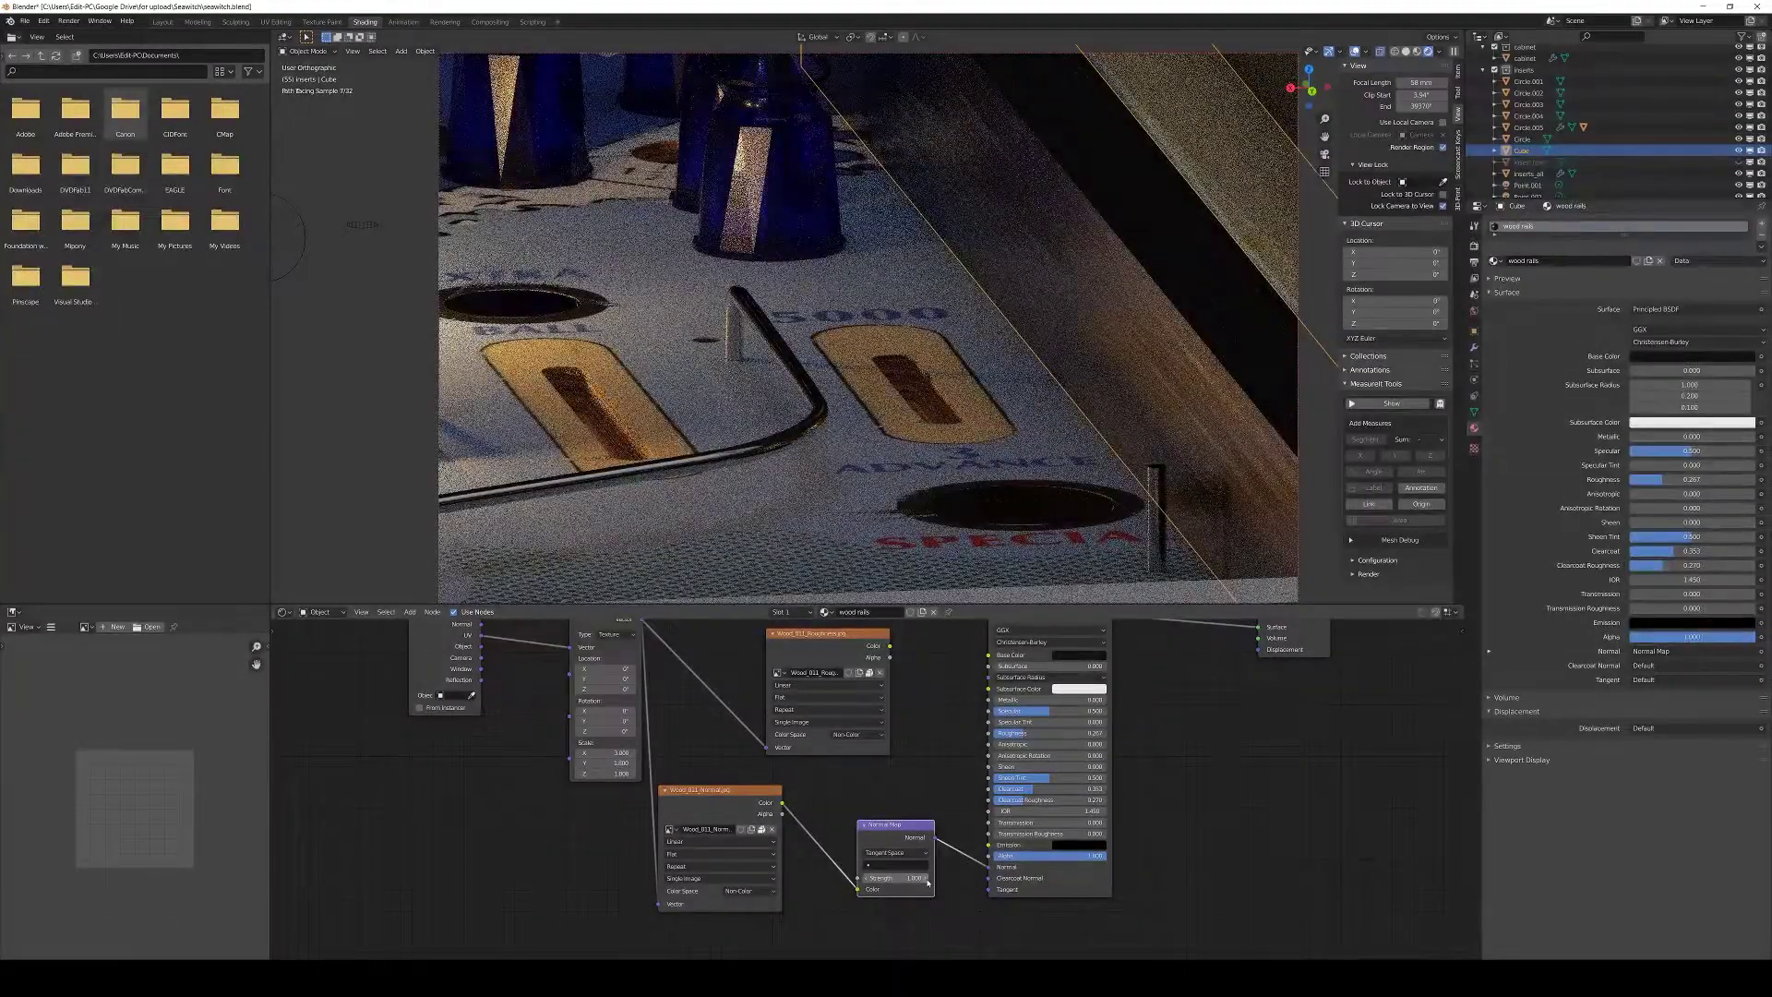
{"action": "left_click", "coordinate": [927, 880]}
{"action": "left_click", "coordinate": [926, 880]}
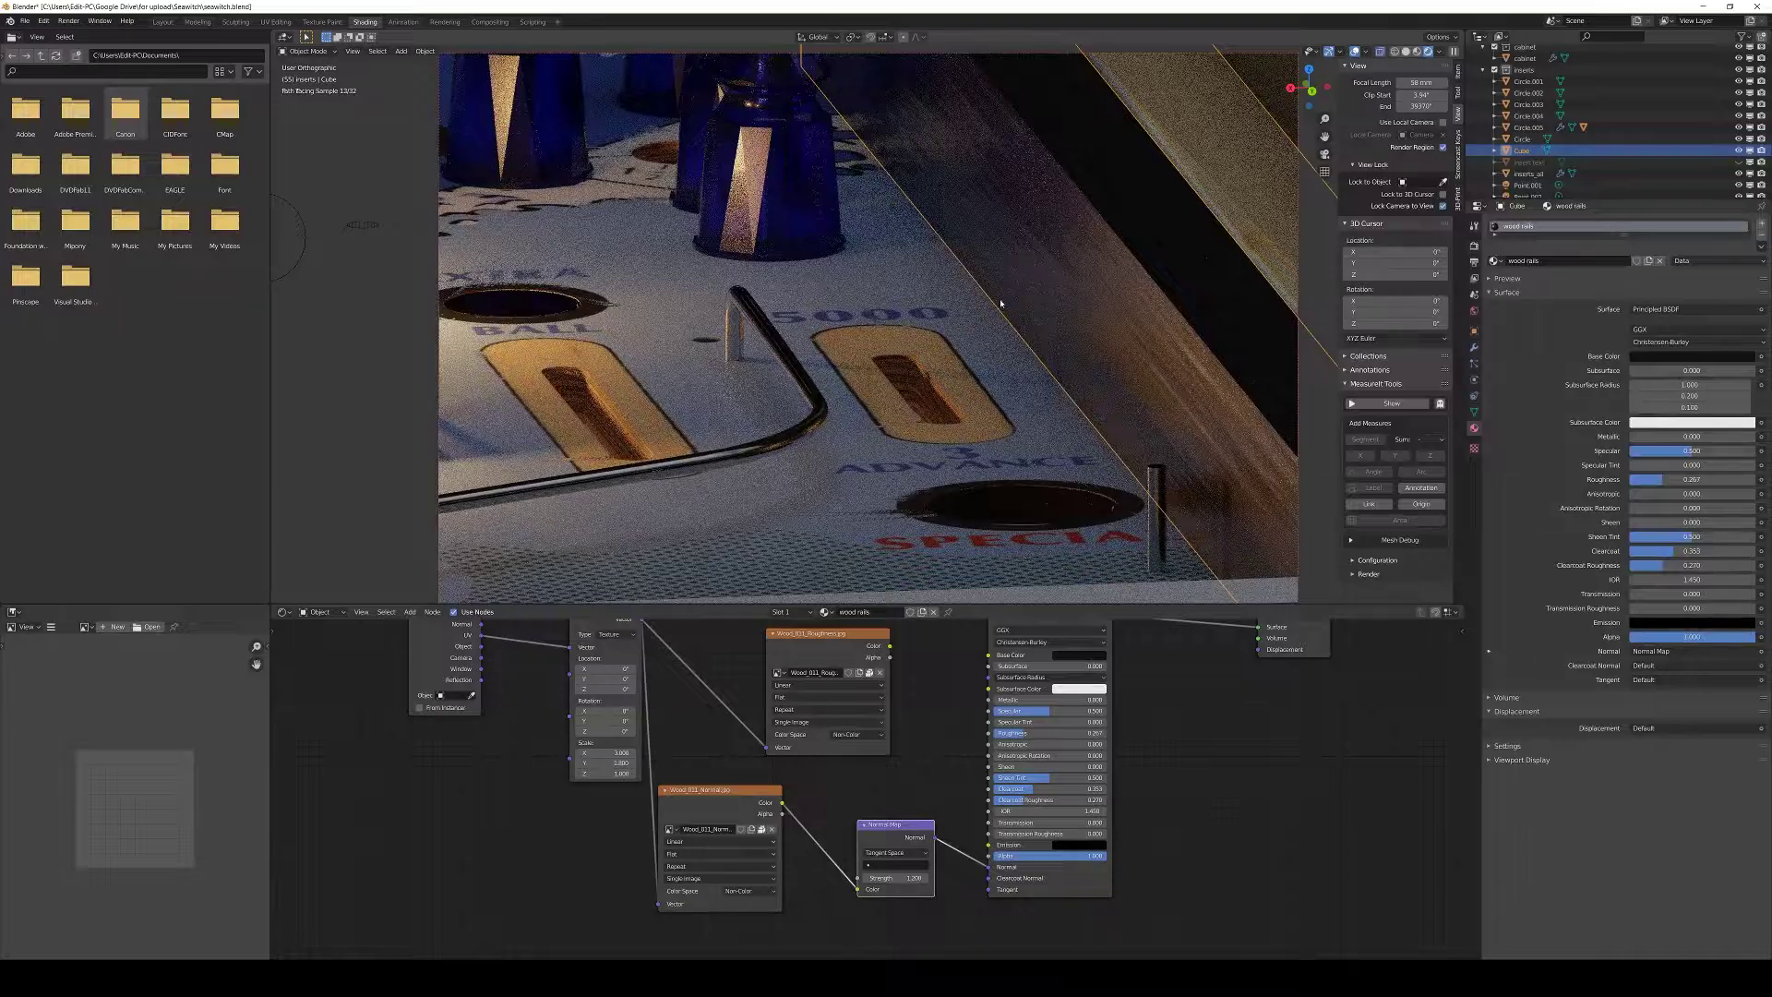
Examine the finish of the two parallel side rails against the playfield and cabinet in the rendered scene
{"action": "scroll", "coordinate": [1001, 302], "scroll_direction": "down", "scroll_amount": 6}
{"action": "middle_click_drag", "start_coordinate": [1001, 302], "coordinate": [1040, 212]}
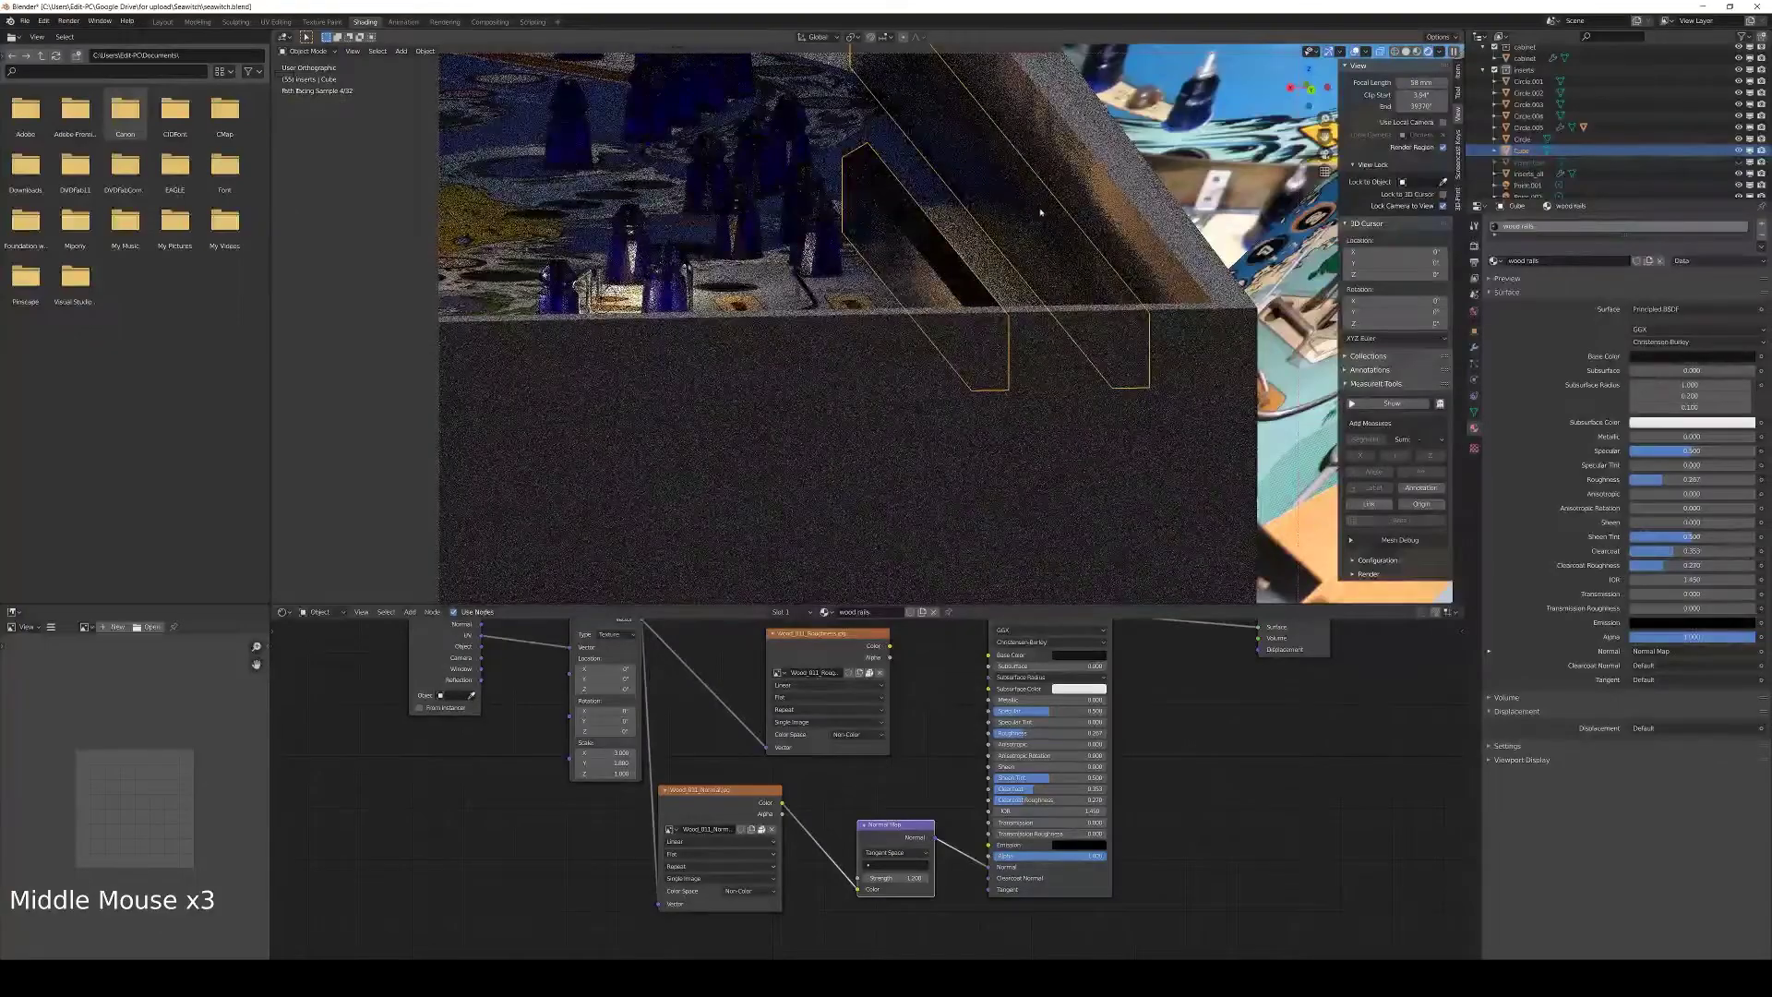
{"action": "left_click", "coordinate": [973, 325]}
{"action": "scroll", "coordinate": [973, 325], "scroll_direction": "down", "scroll_amount": 2}
{"action": "middle_click_drag", "start_coordinate": [973, 324], "coordinate": [914, 376], "text": "shift"}
{"action": "left_click", "coordinate": [969, 378]}
{"action": "scroll", "coordinate": [900, 375], "scroll_direction": "up", "scroll_amount": 5}
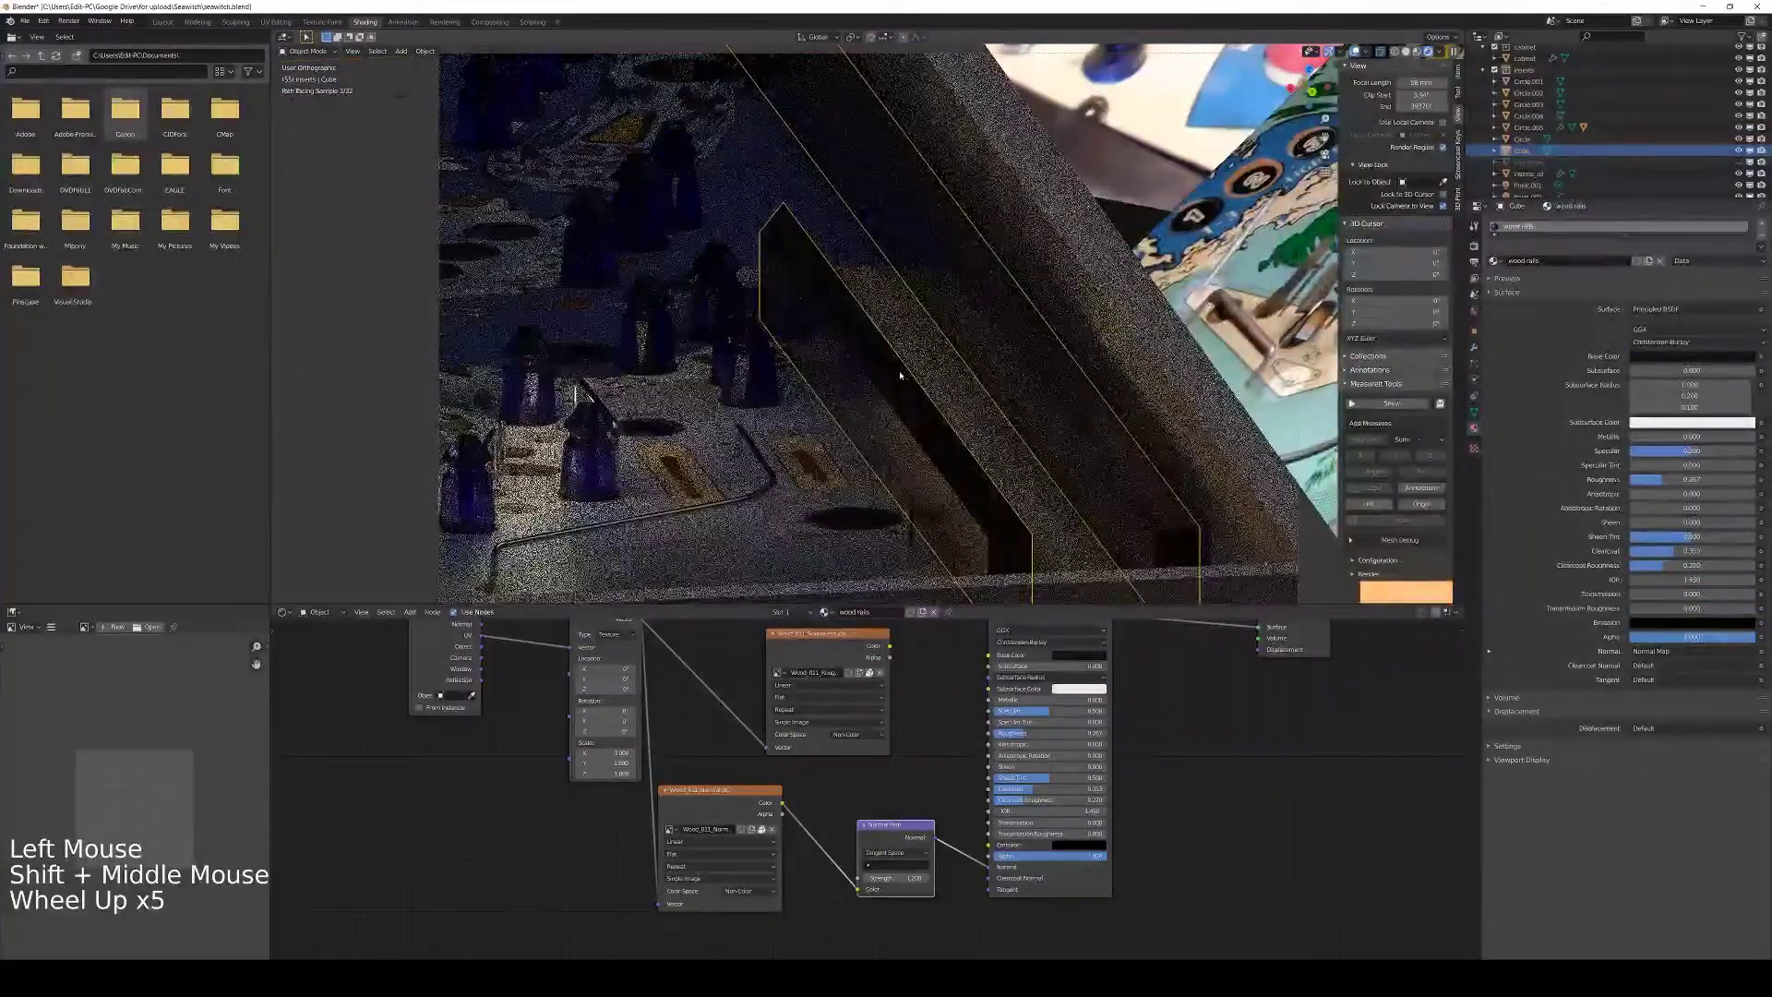
Isolate the wood rails in local view and display them with Material Preview shading, framing the two parallel rails
{"action": "key", "text": "KP_Divide"}
{"action": "key", "text": "z"}
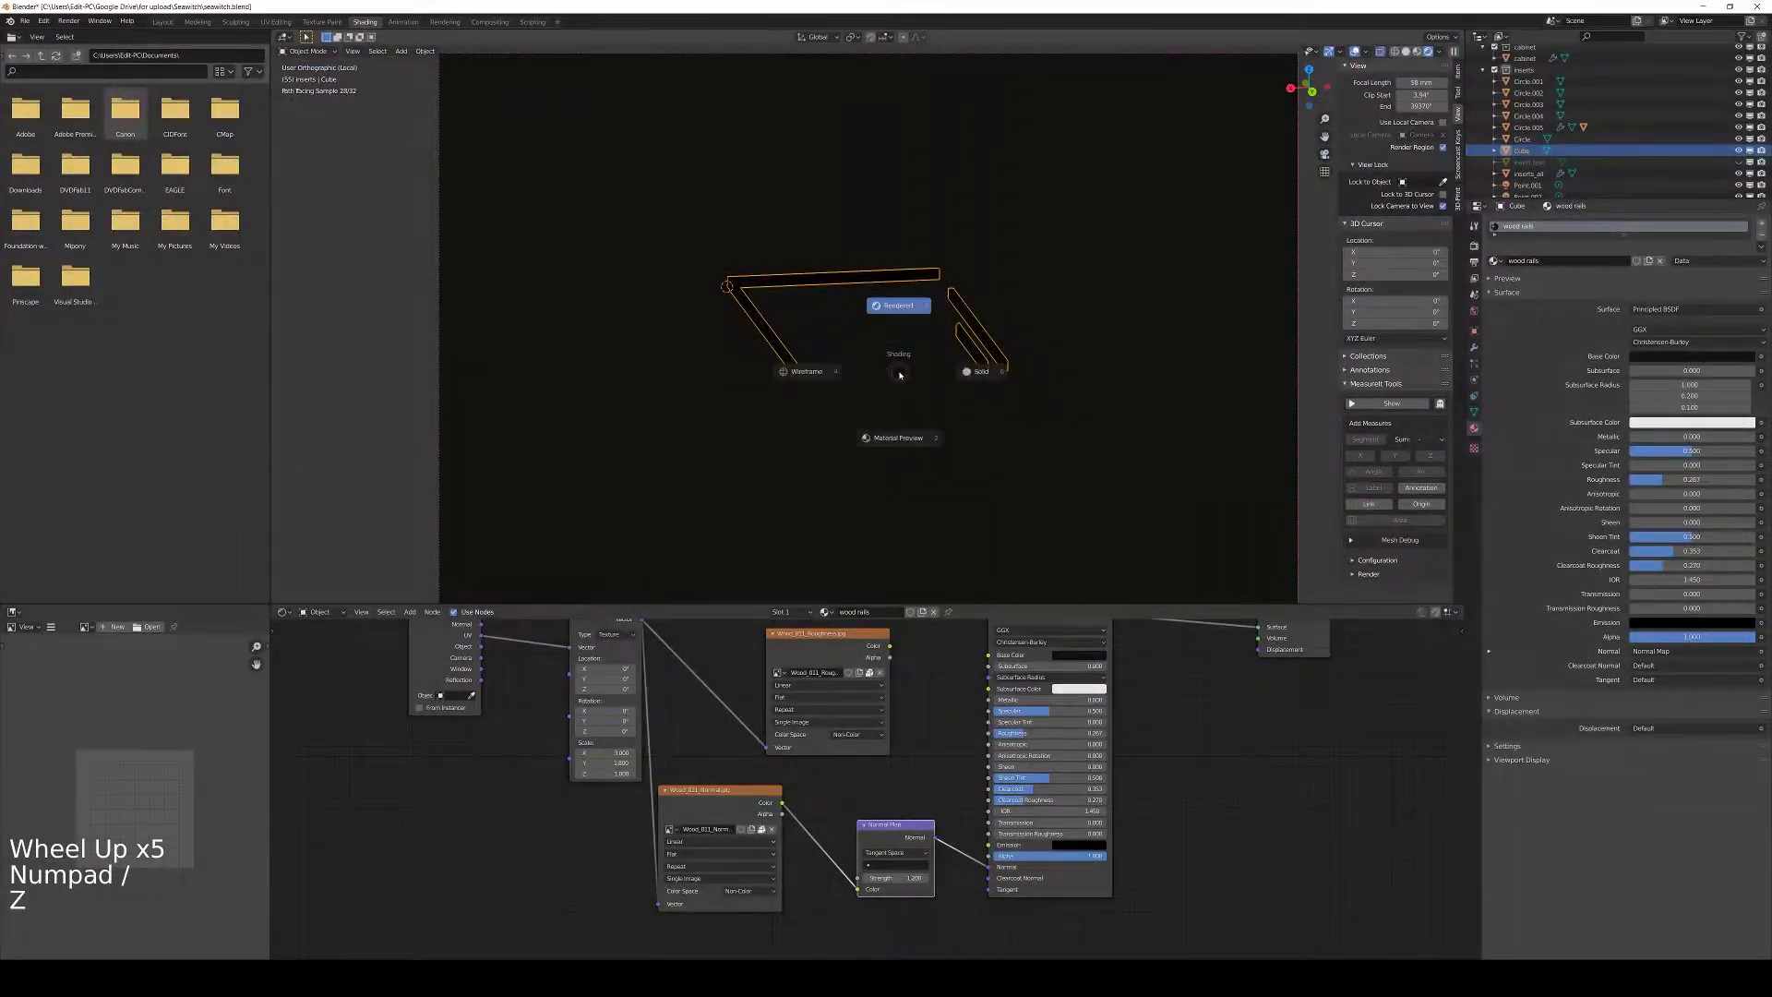
{"action": "left_click", "coordinate": [899, 437]}
{"action": "scroll", "coordinate": [1065, 350], "scroll_direction": "up", "scroll_amount": 5}
{"action": "scroll", "coordinate": [1064, 350], "scroll_direction": "up", "scroll_amount": 1, "text": "shift"}
{"action": "middle_click_drag", "start_coordinate": [1089, 352], "coordinate": [781, 373], "text": "shift"}
{"action": "scroll", "coordinate": [968, 347], "scroll_direction": "up", "scroll_amount": 4}
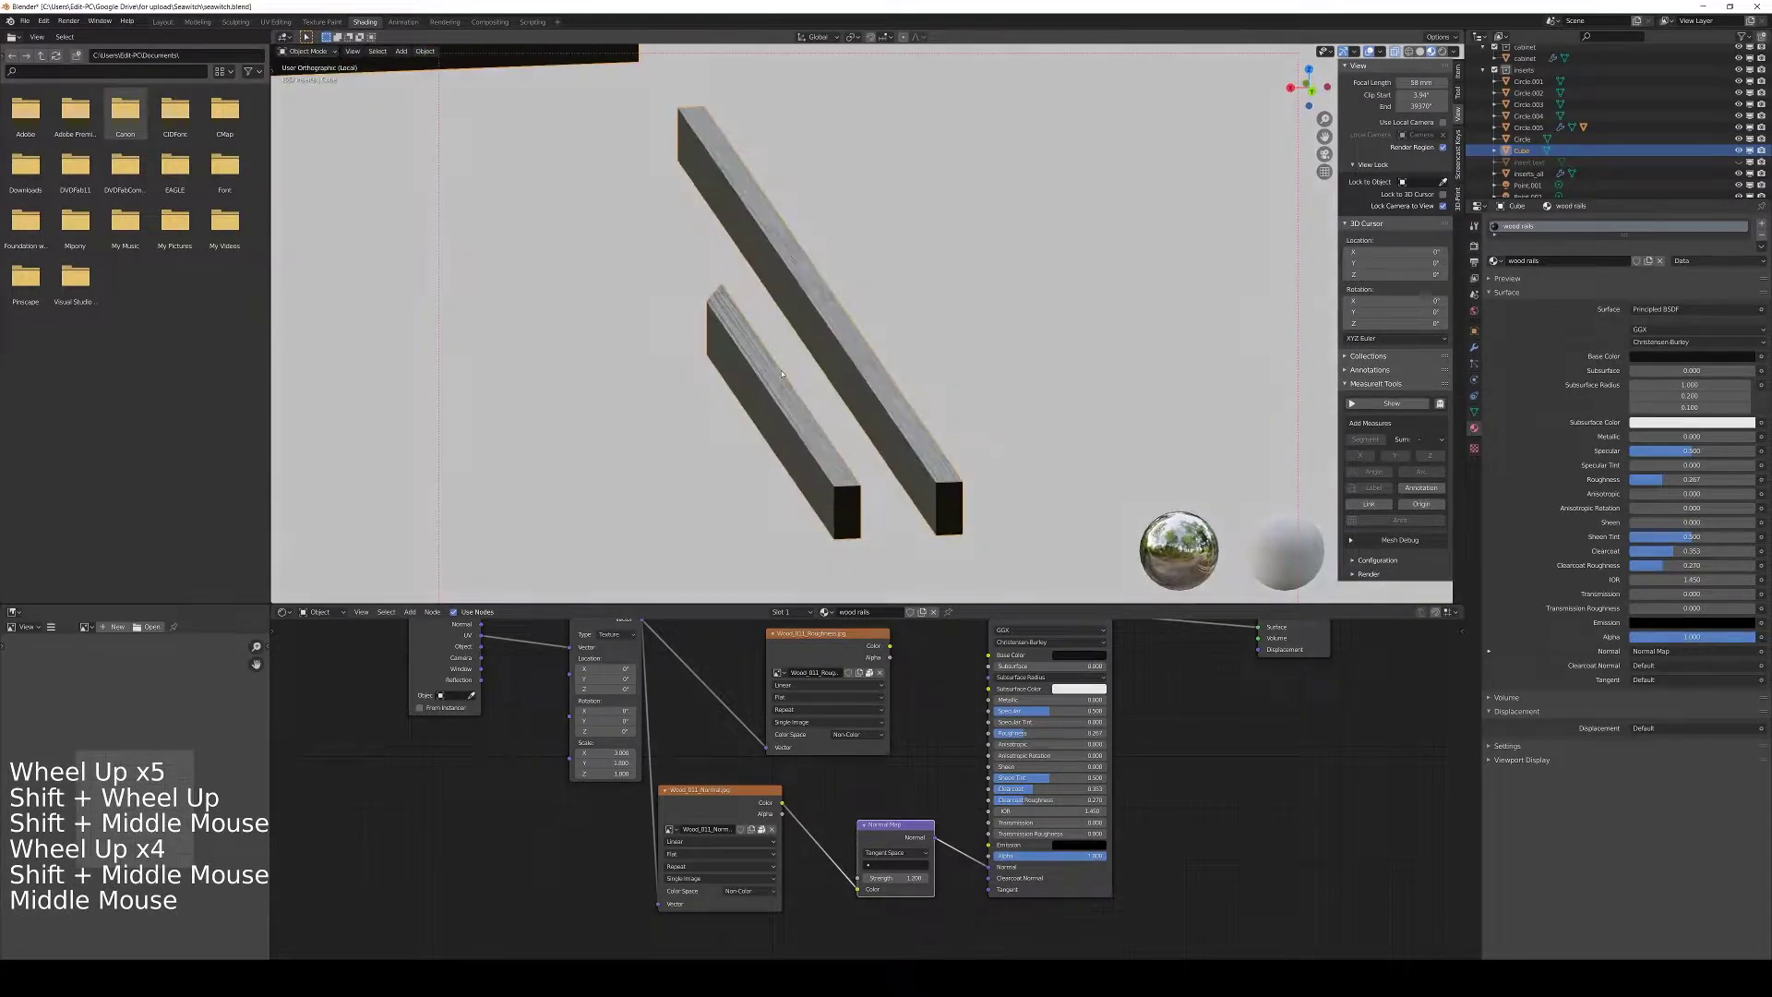
{"action": "scroll", "coordinate": [782, 373], "scroll_direction": "up", "scroll_amount": 3}
Add a Bevel modifier to the wood rails
{"action": "left_click", "coordinate": [1474, 346]}
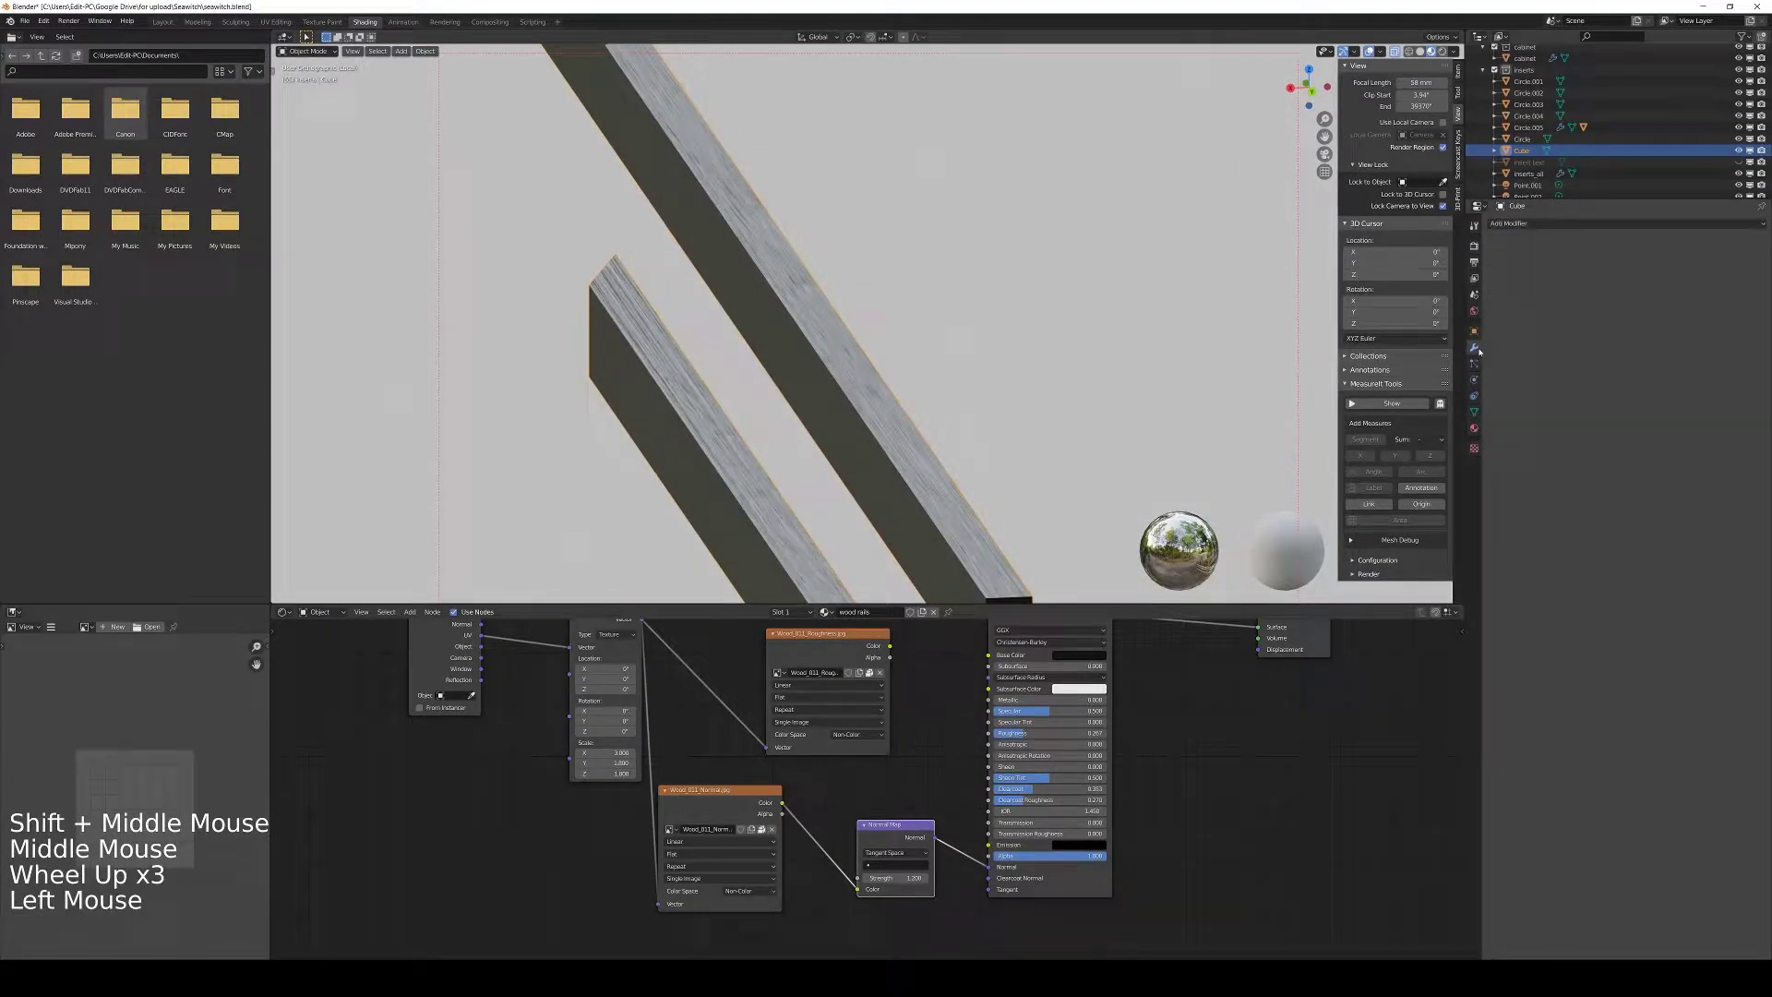
{"action": "left_click", "coordinate": [1538, 229]}
{"action": "left_click", "coordinate": [1550, 266]}
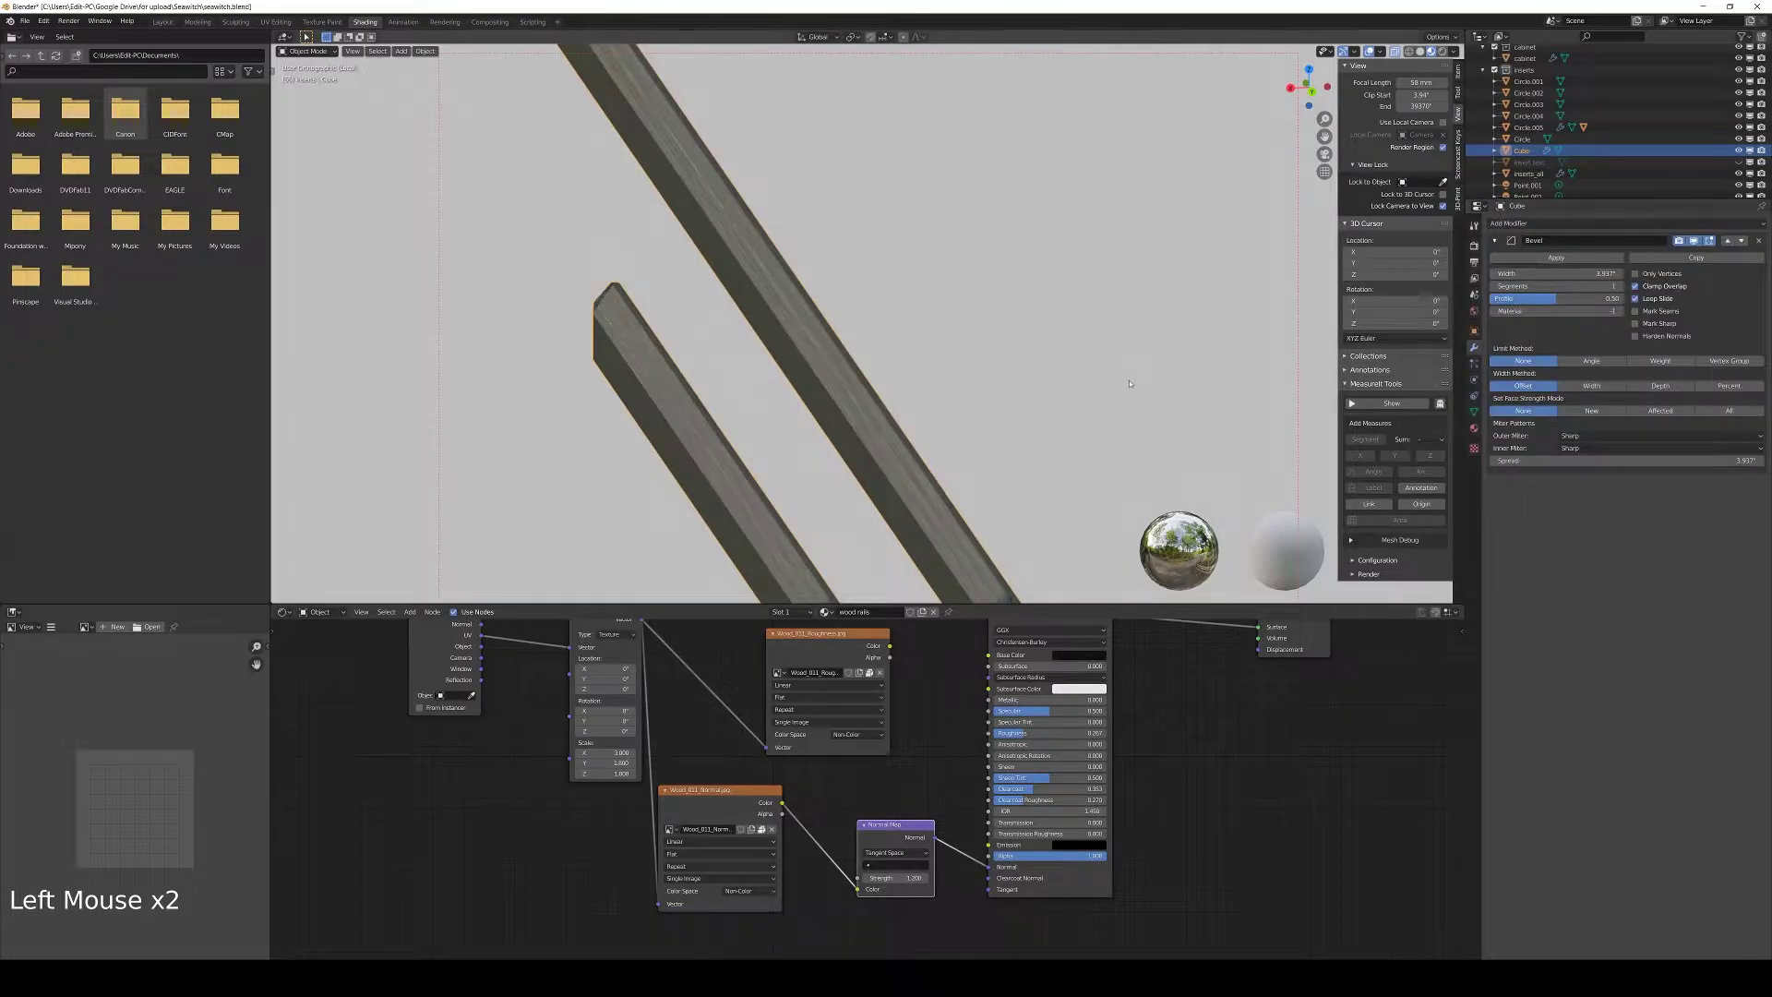
Set the rails' bevel to 2 segments and try a different bevel width
{"action": "middle_click_drag", "start_coordinate": [1129, 383], "coordinate": [1117, 387]}
{"action": "scroll", "coordinate": [1021, 448], "scroll_direction": "up", "scroll_amount": 3}
{"action": "middle_click_drag", "start_coordinate": [1022, 447], "coordinate": [900, 401], "text": "shift"}
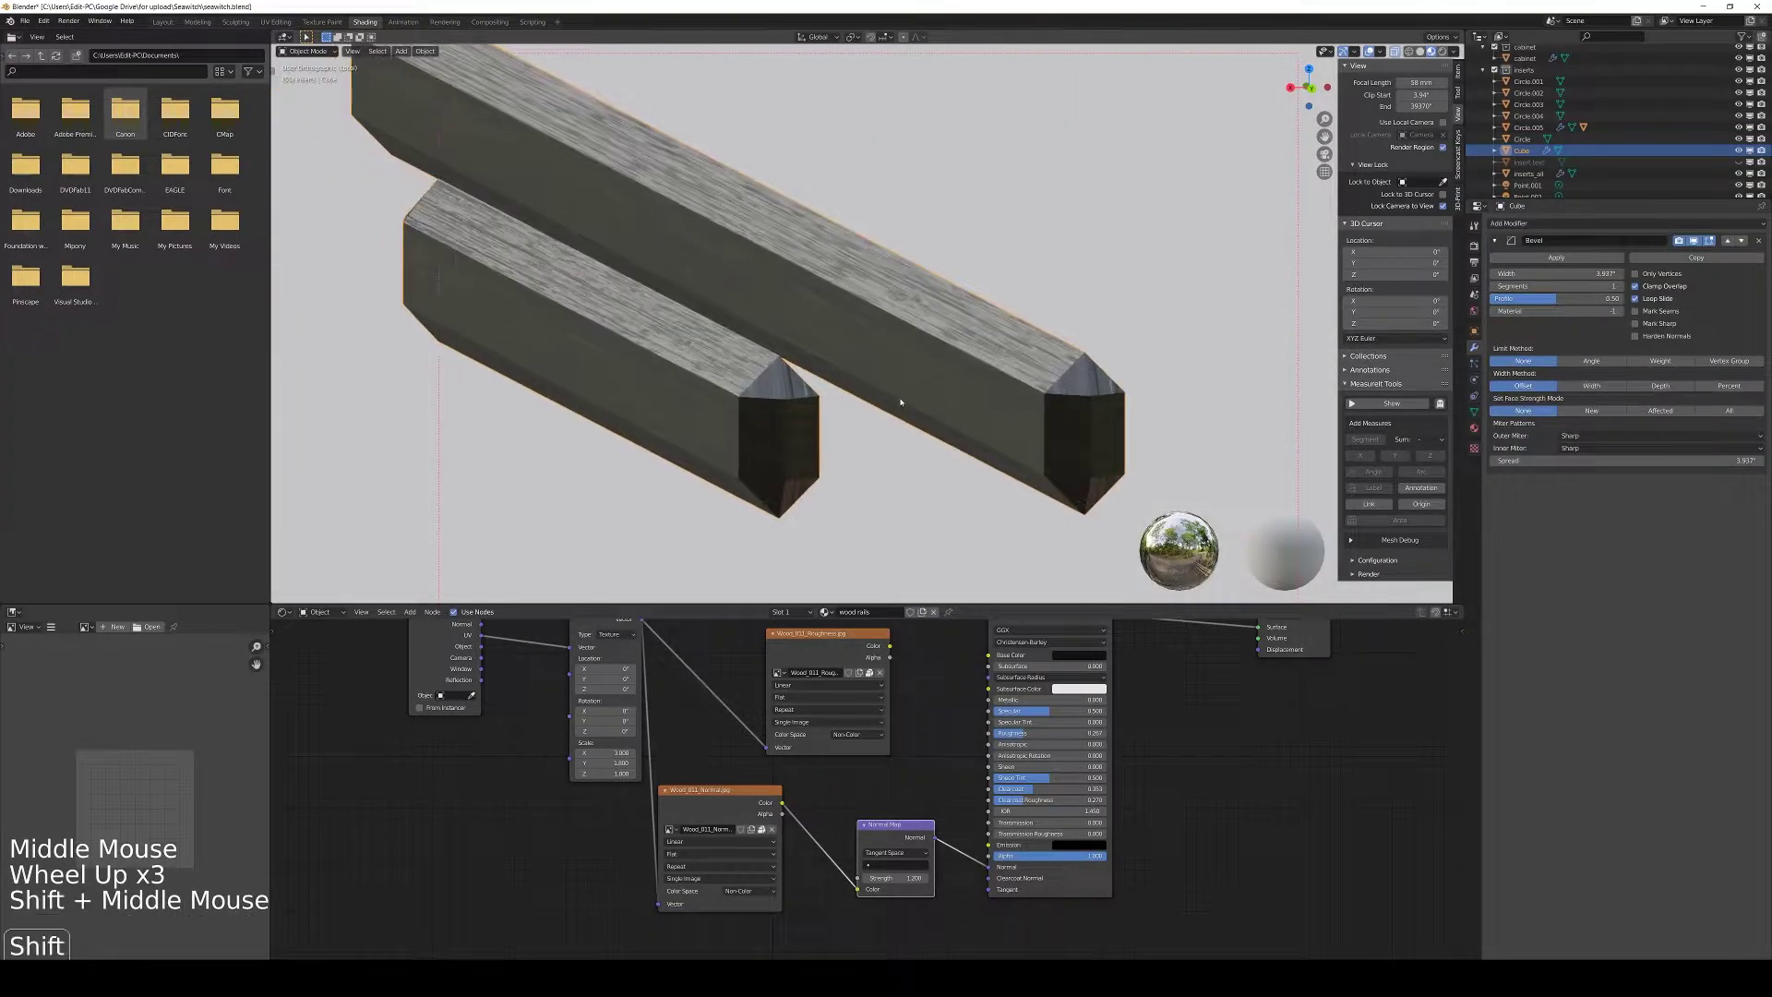
{"action": "left_click_drag", "start_coordinate": [1569, 273], "coordinate": [1620, 274]}
{"action": "left_click", "coordinate": [1622, 286]}
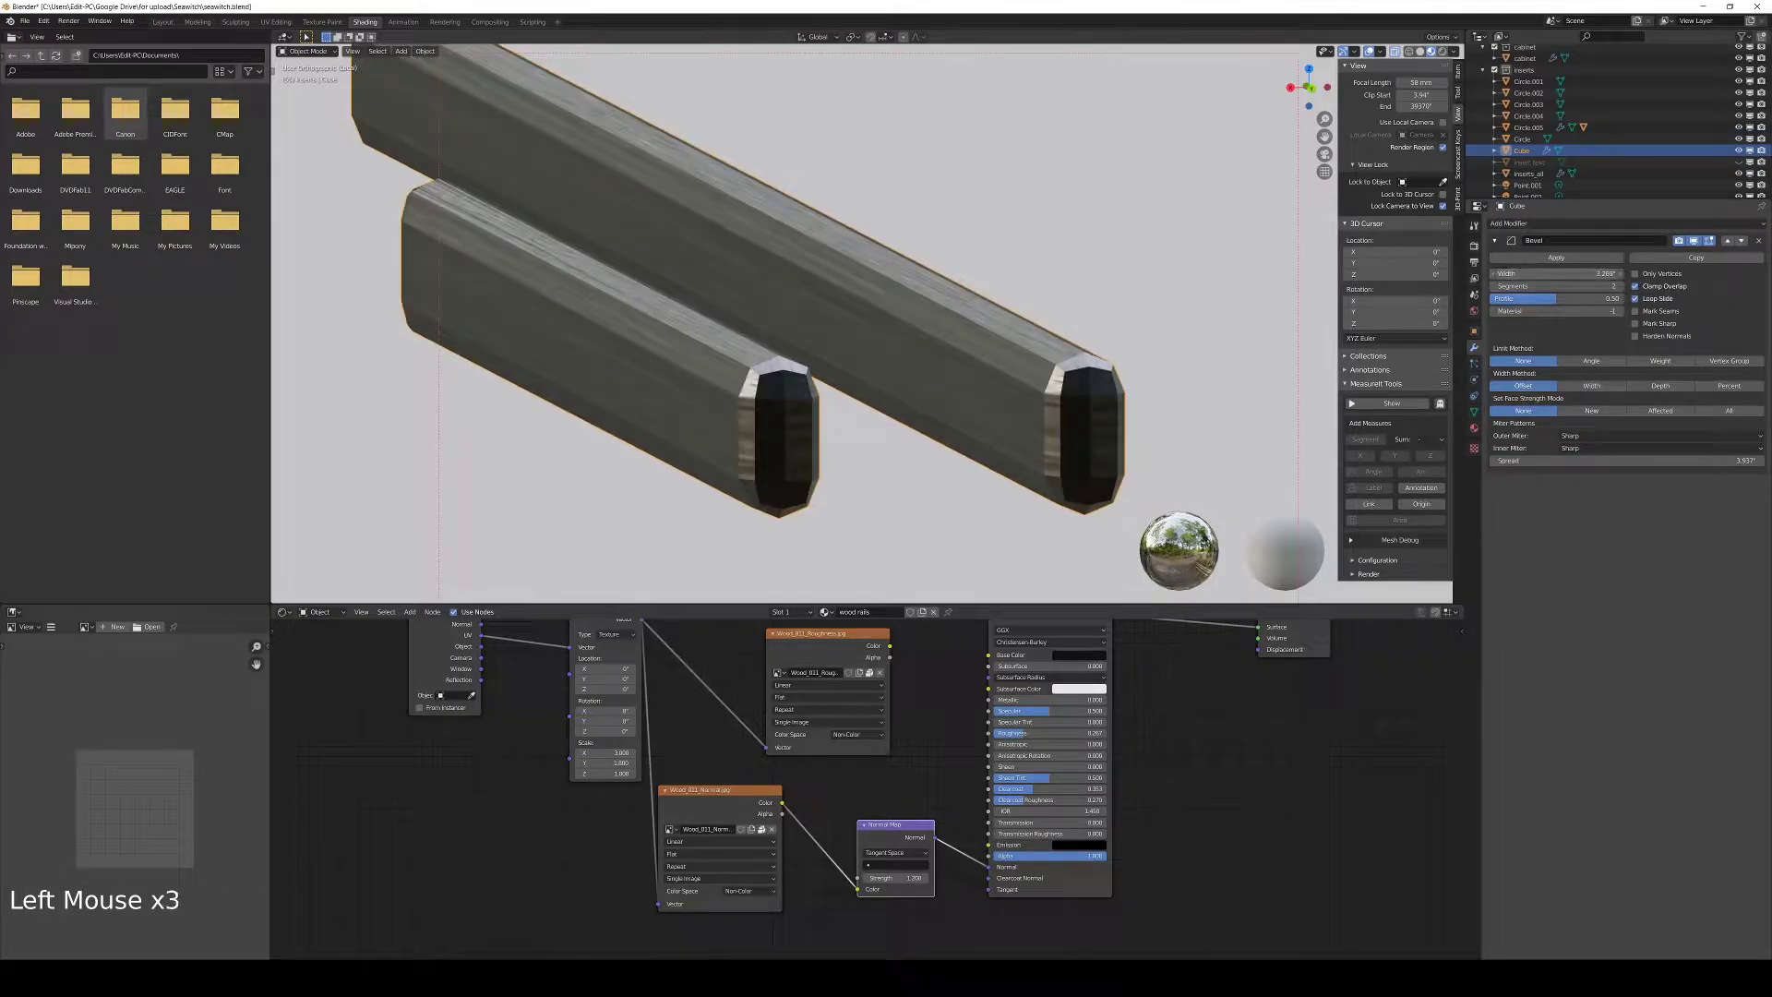
Set the rails' bevel width to 0.01 inches and nudge it slightly upward
{"action": "left_click", "coordinate": [1573, 274]}
{"action": "type", "text": ".01"}
{"action": "key", "text": "Return"}
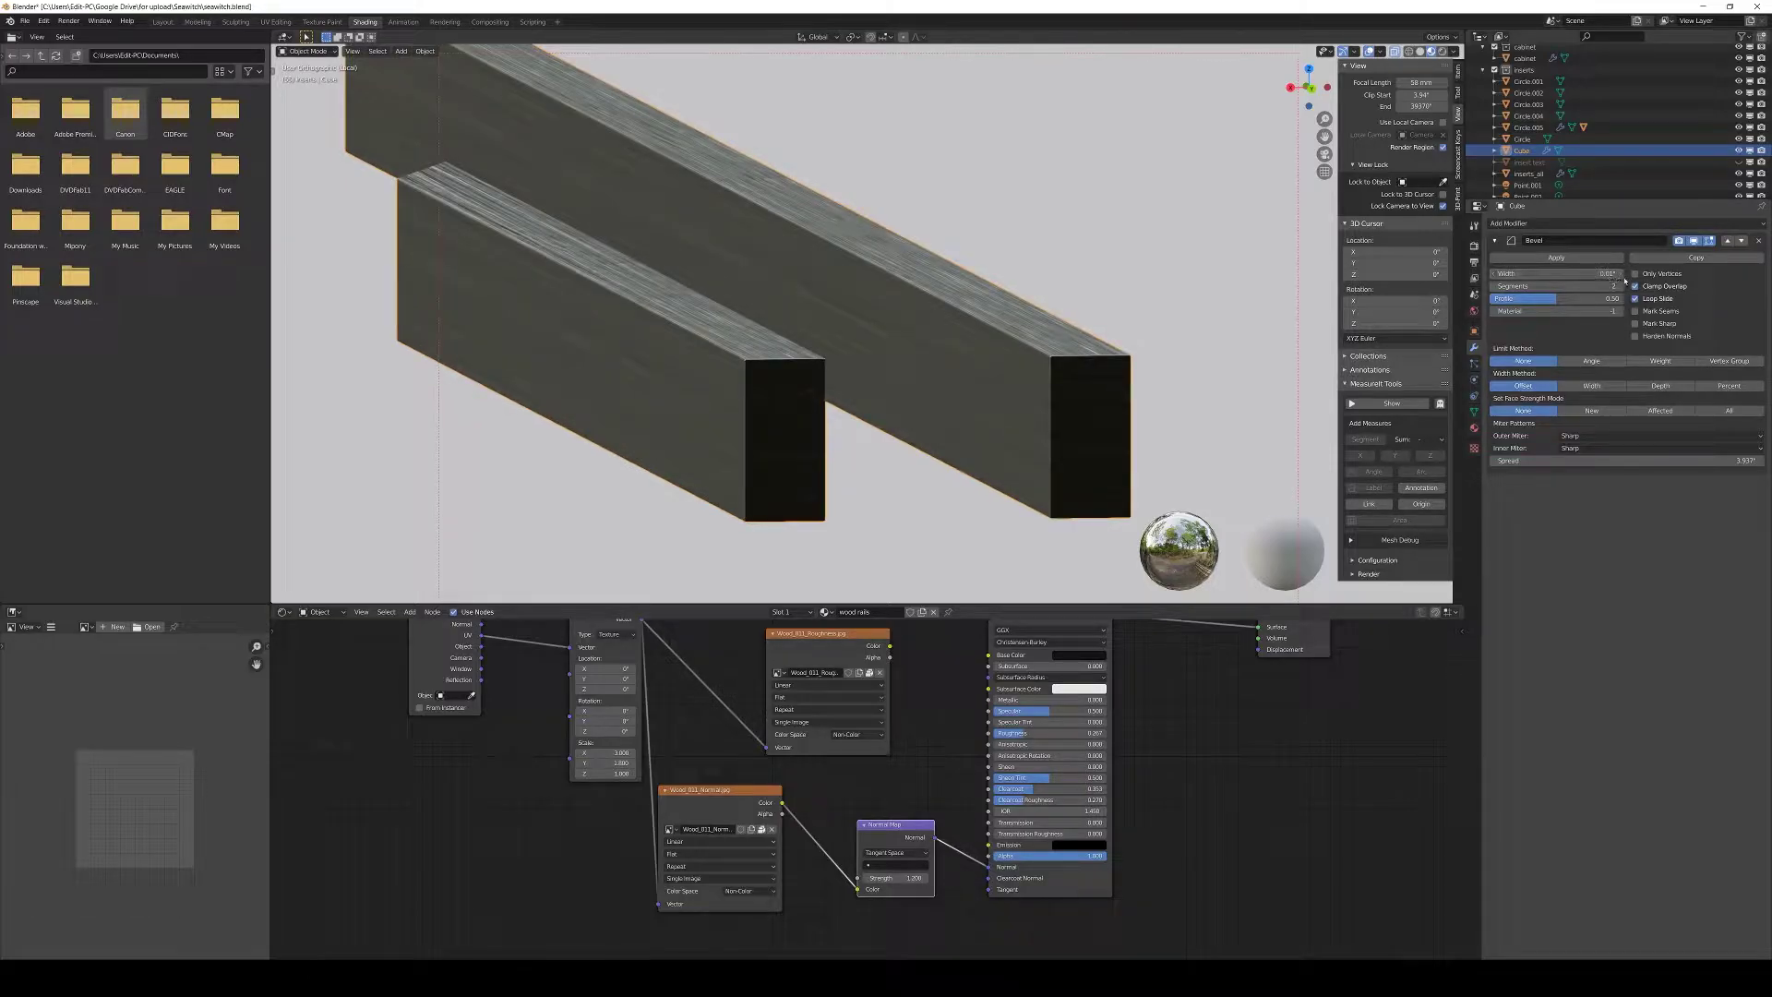
{"action": "left_click", "coordinate": [1620, 274]}
{"action": "left_click", "coordinate": [1620, 275]}
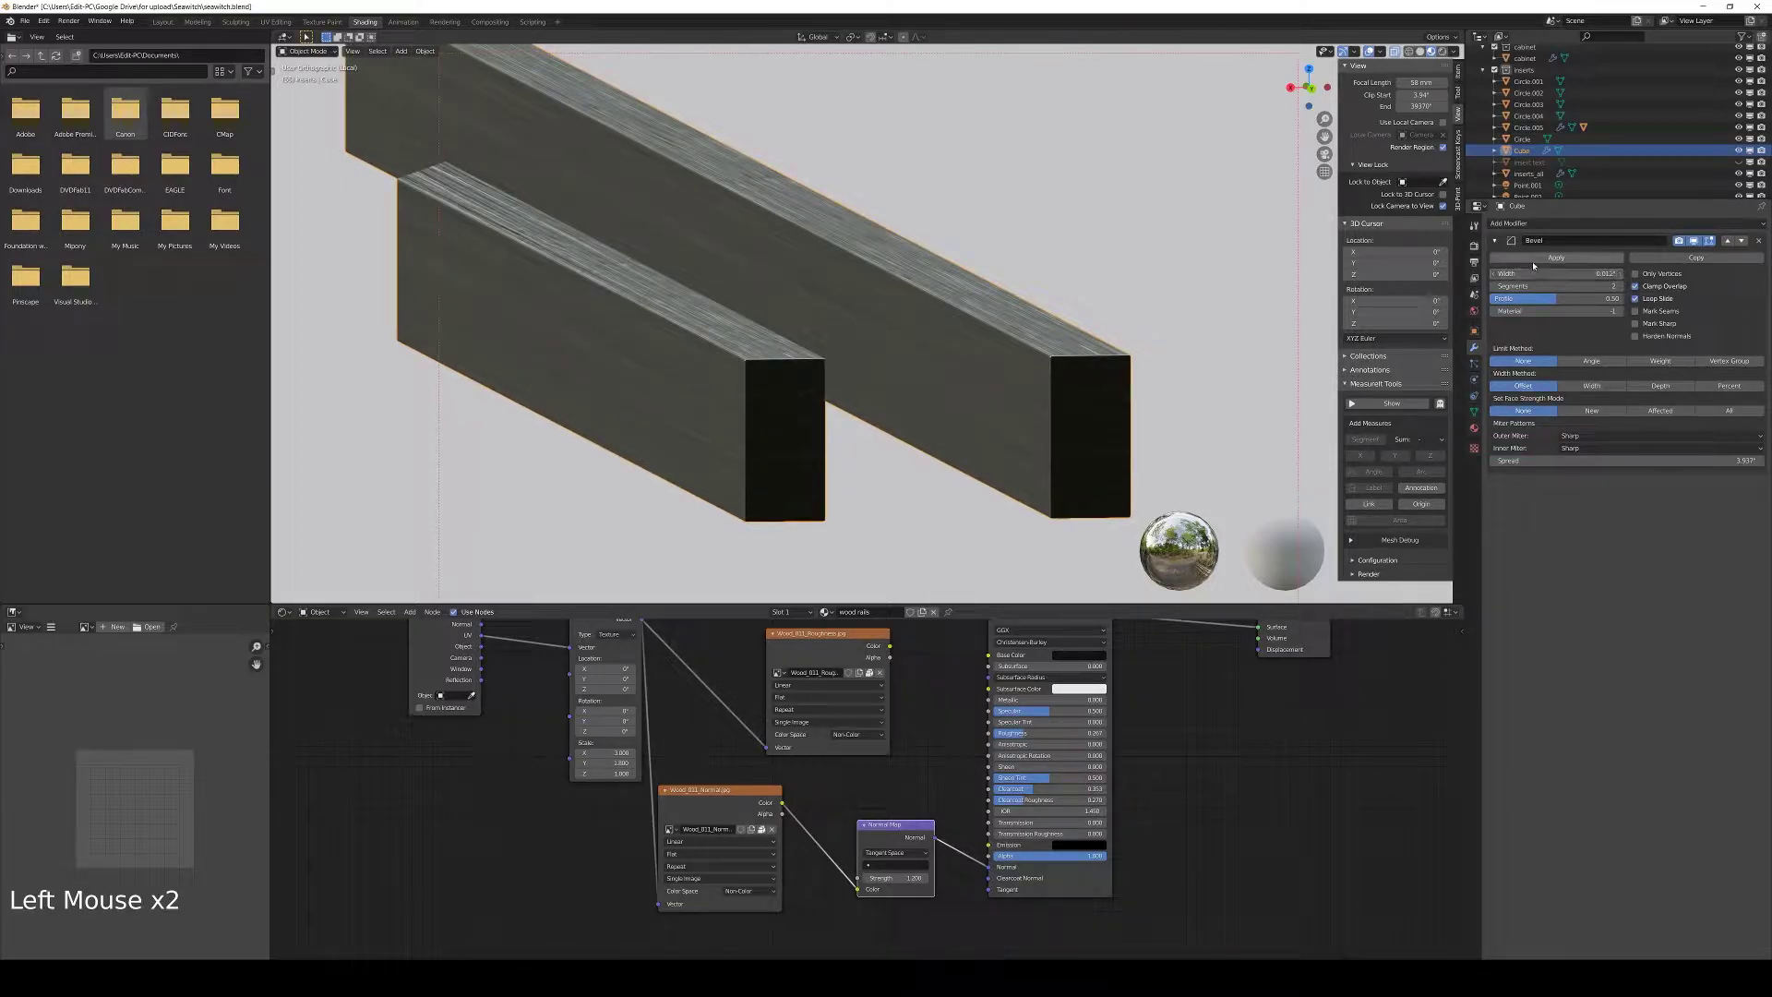
{"action": "left_click", "coordinate": [1620, 275]}
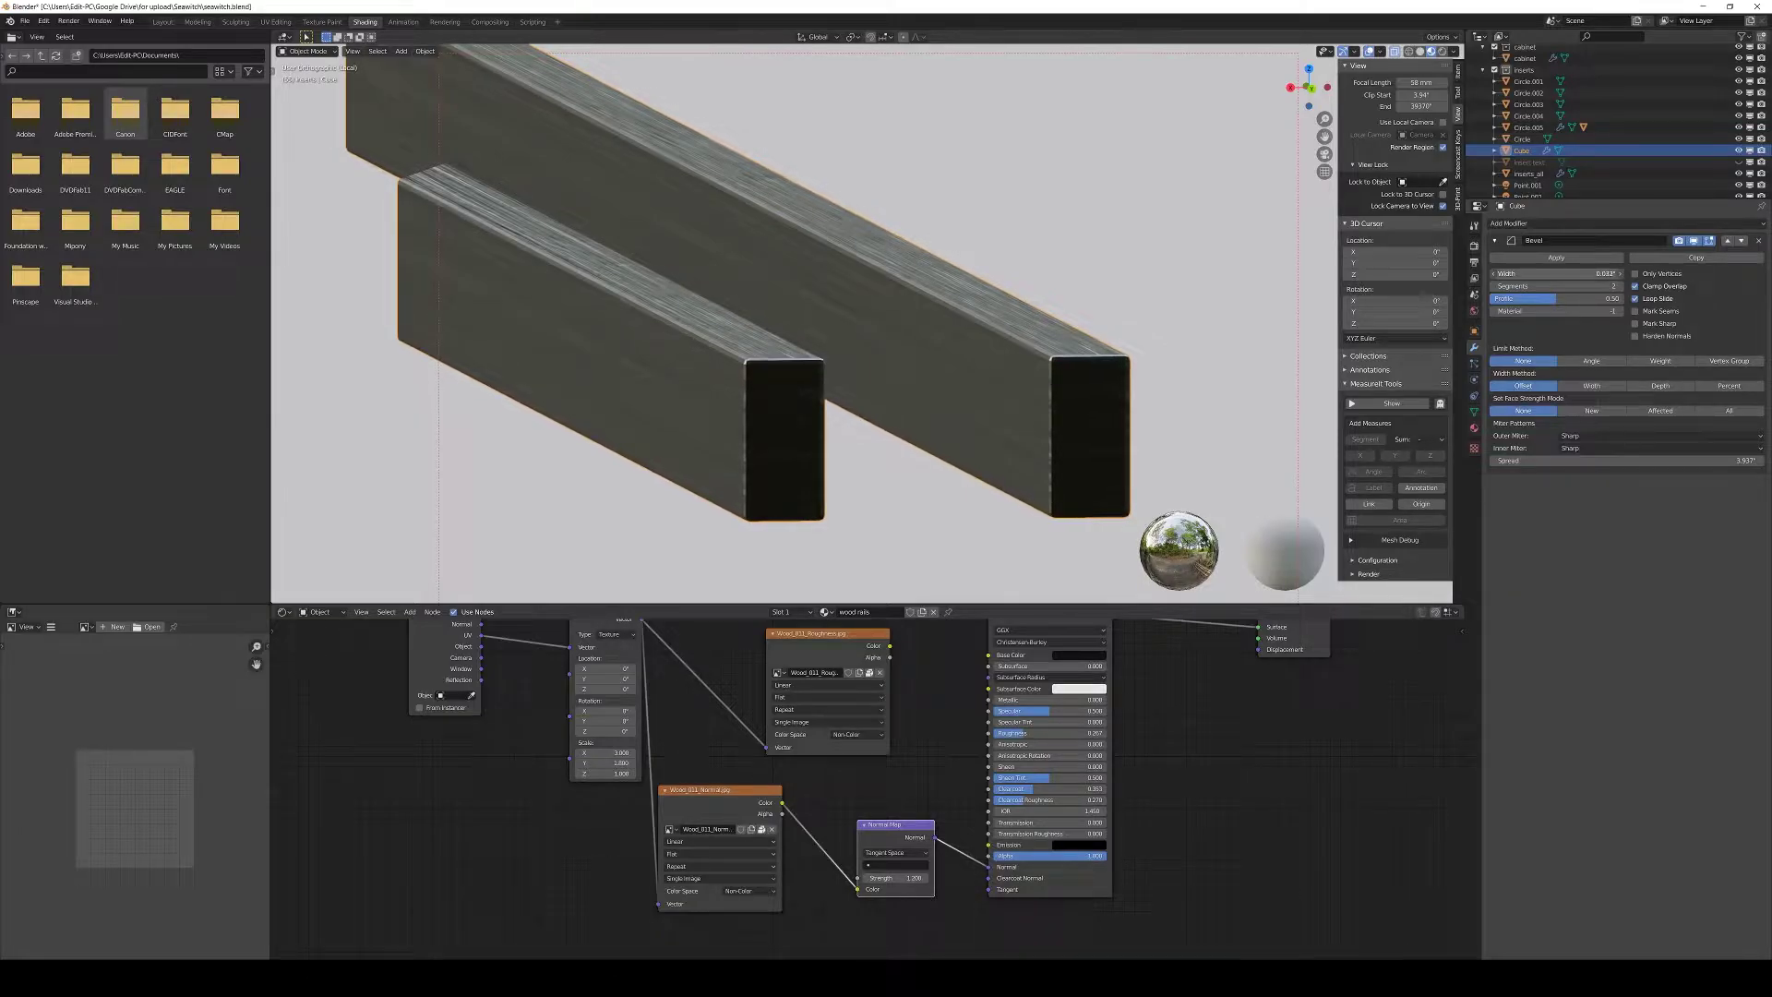
Raise the rails' bevel to 3 segments and check the rounded edges at the rail ends
{"action": "middle_click_drag", "start_coordinate": [1006, 323], "coordinate": [1094, 323]}
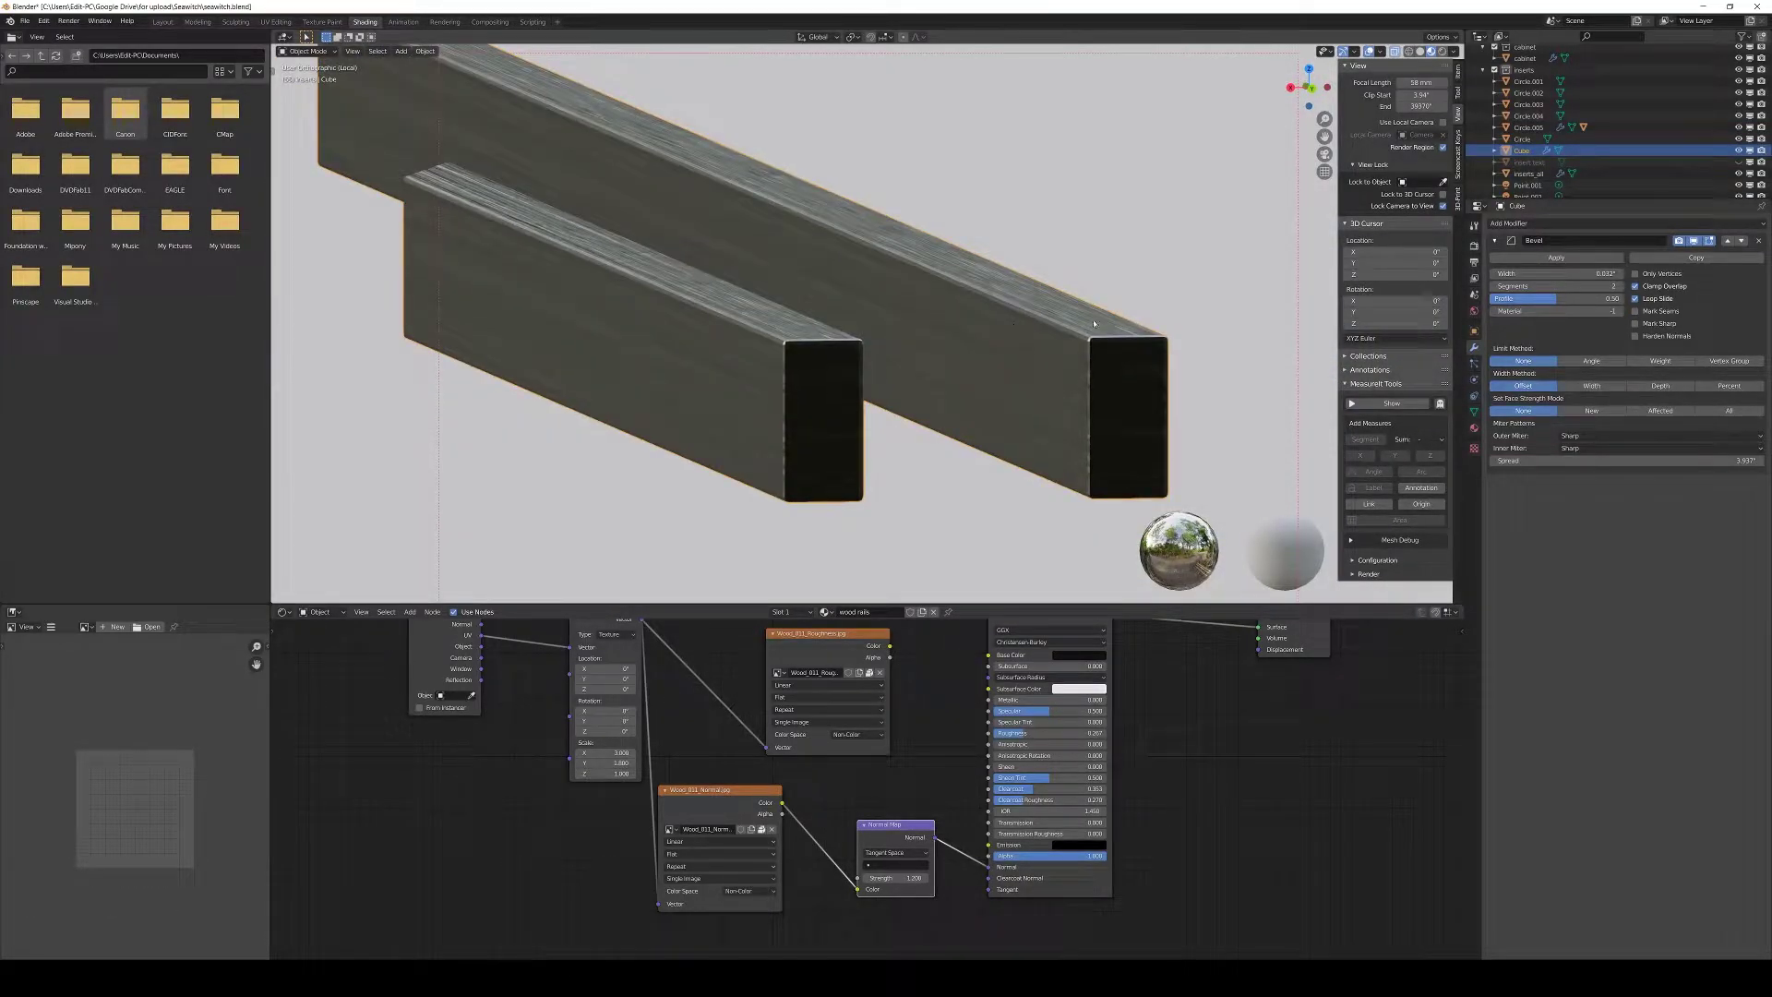
{"action": "left_click", "coordinate": [1622, 288]}
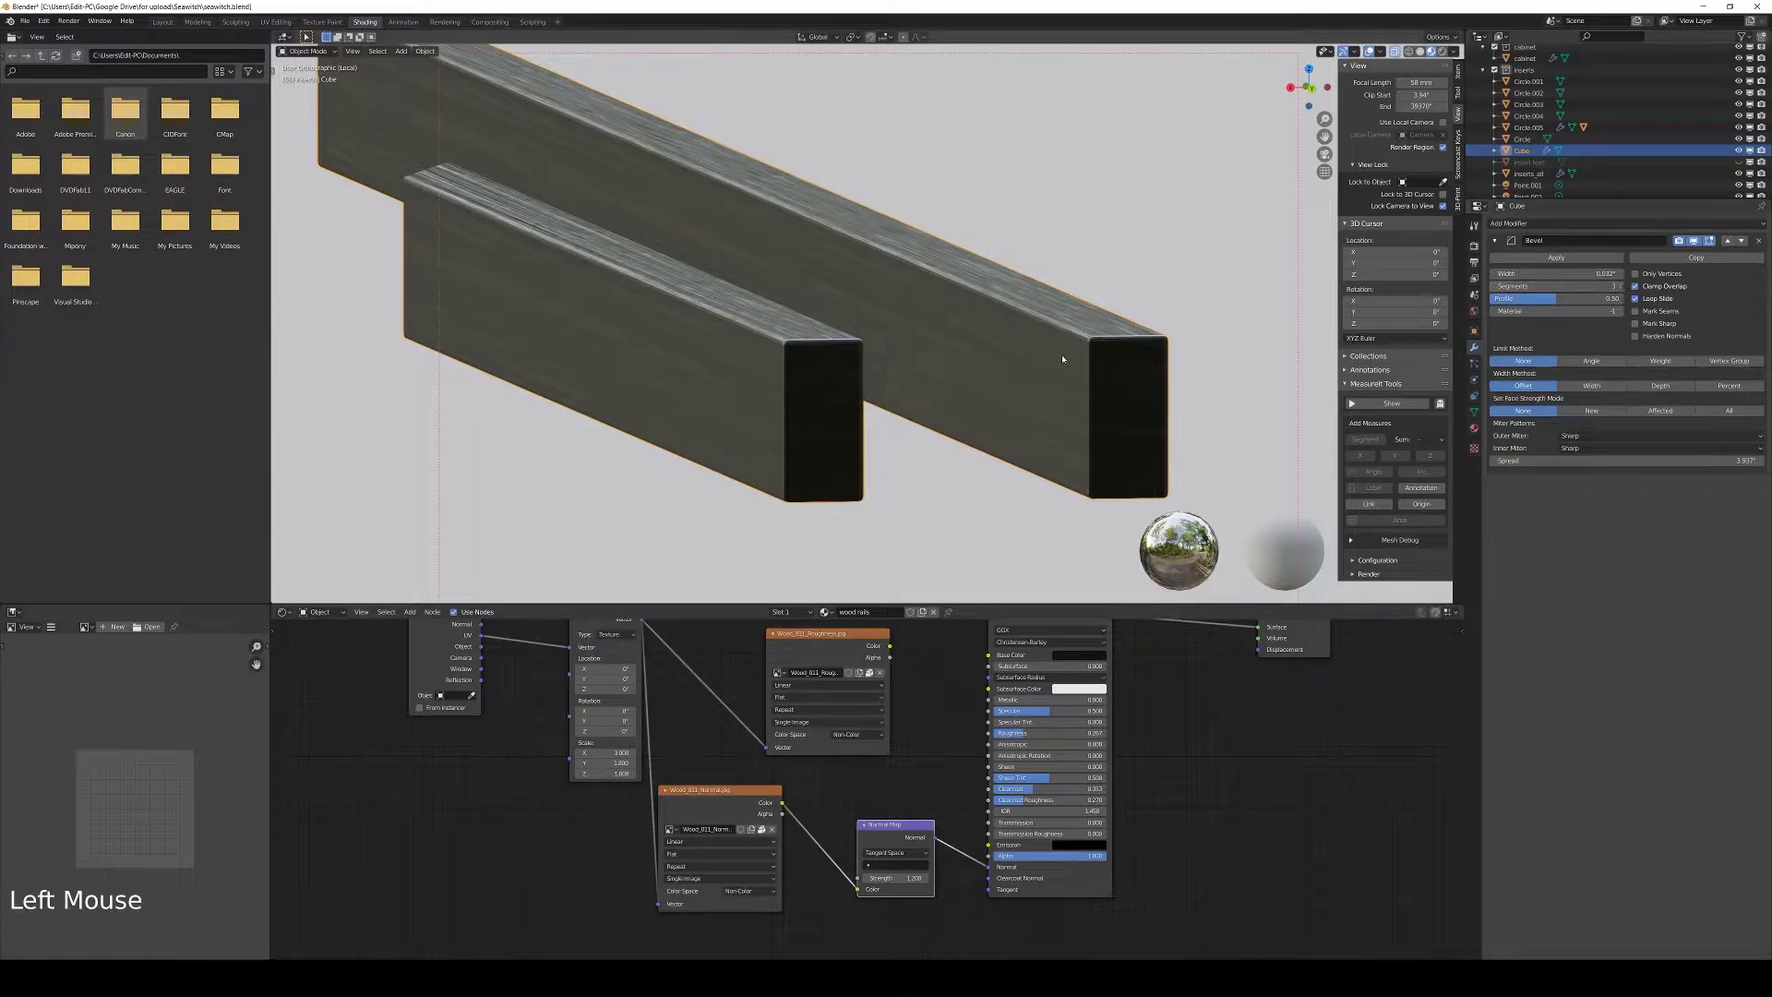
{"action": "middle_click_drag", "start_coordinate": [987, 369], "coordinate": [1044, 359]}
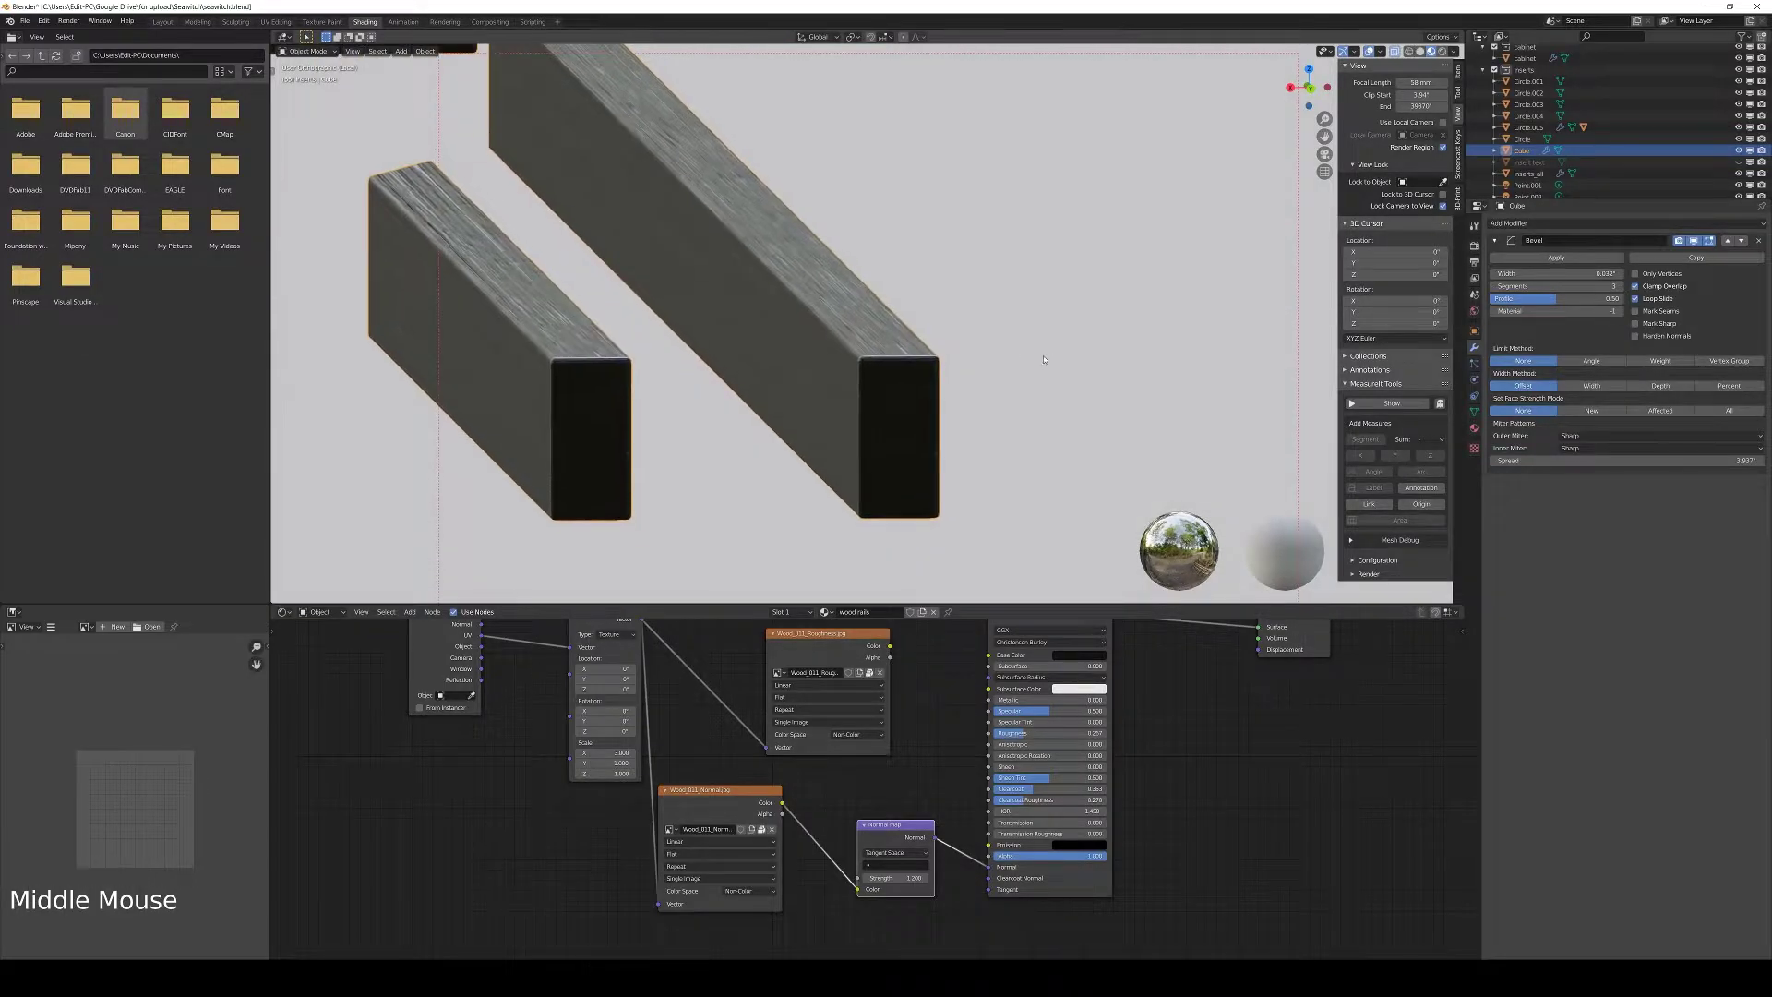
Widen the rails' bevel in small increments to 0.04 inches and check the rounded edges
{"action": "left_click", "coordinate": [1622, 274]}
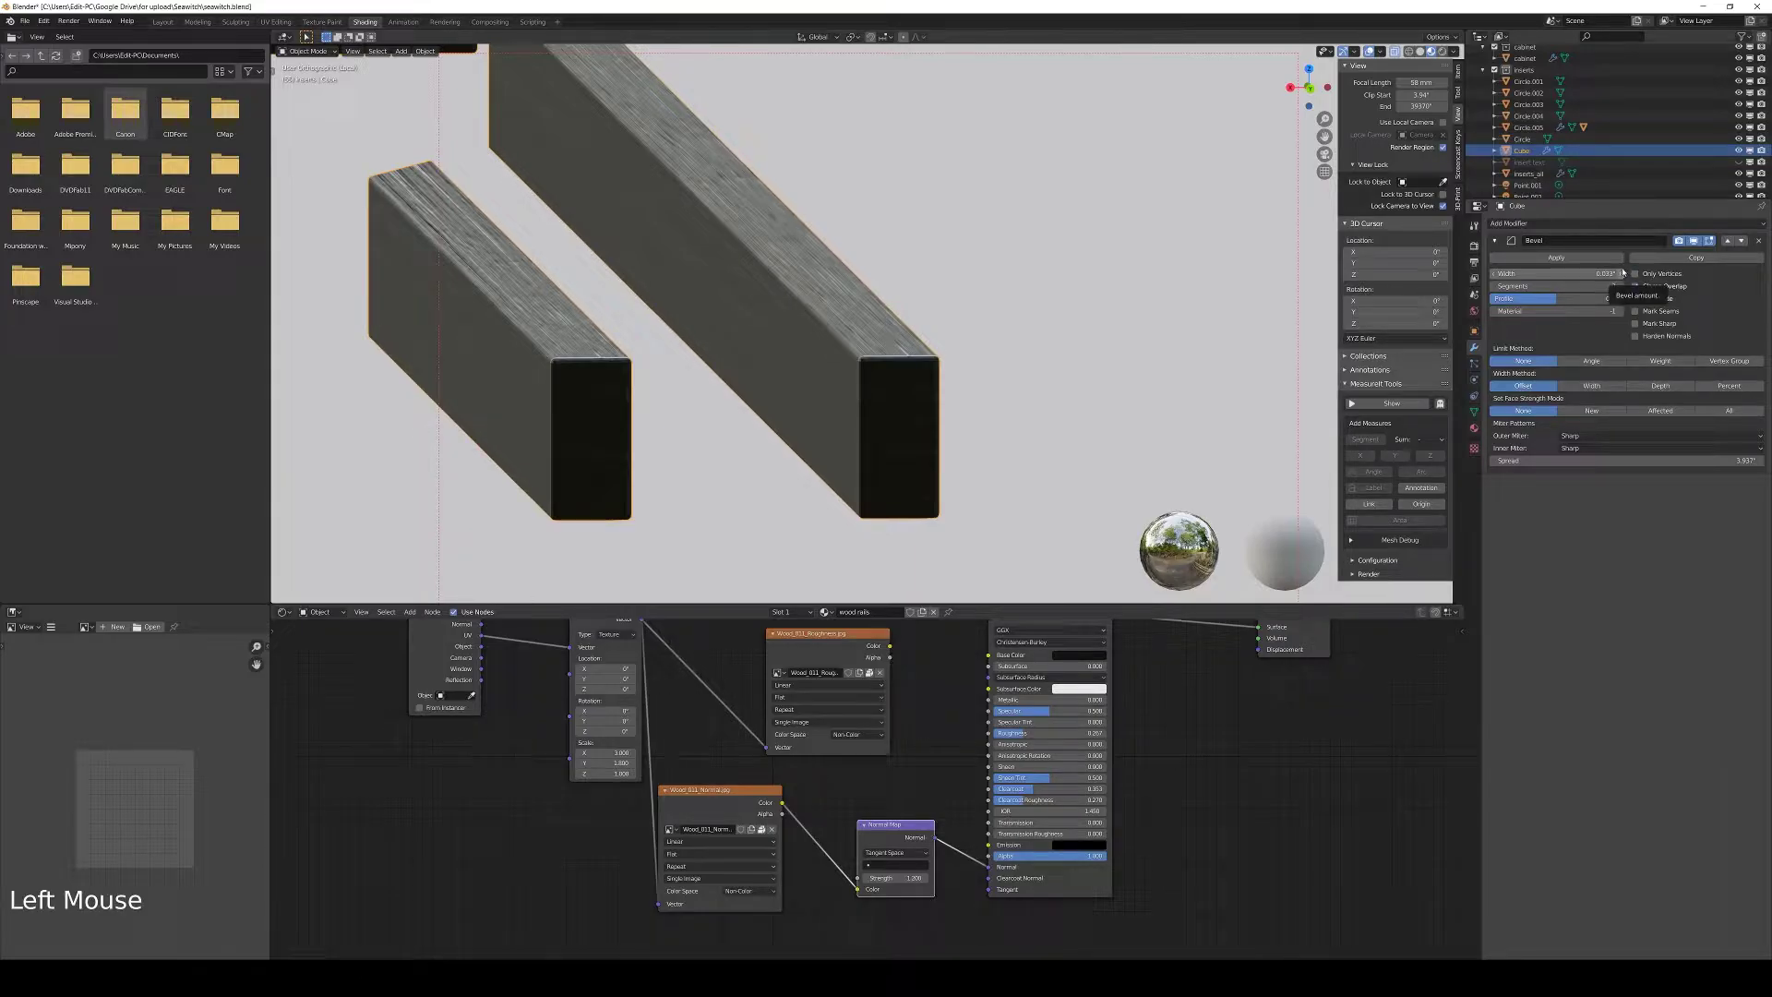
{"action": "left_click", "coordinate": [1621, 274]}
{"action": "left_click", "coordinate": [1621, 274]}
{"action": "left_click", "coordinate": [1621, 274]}
{"action": "left_click", "coordinate": [1621, 274]}
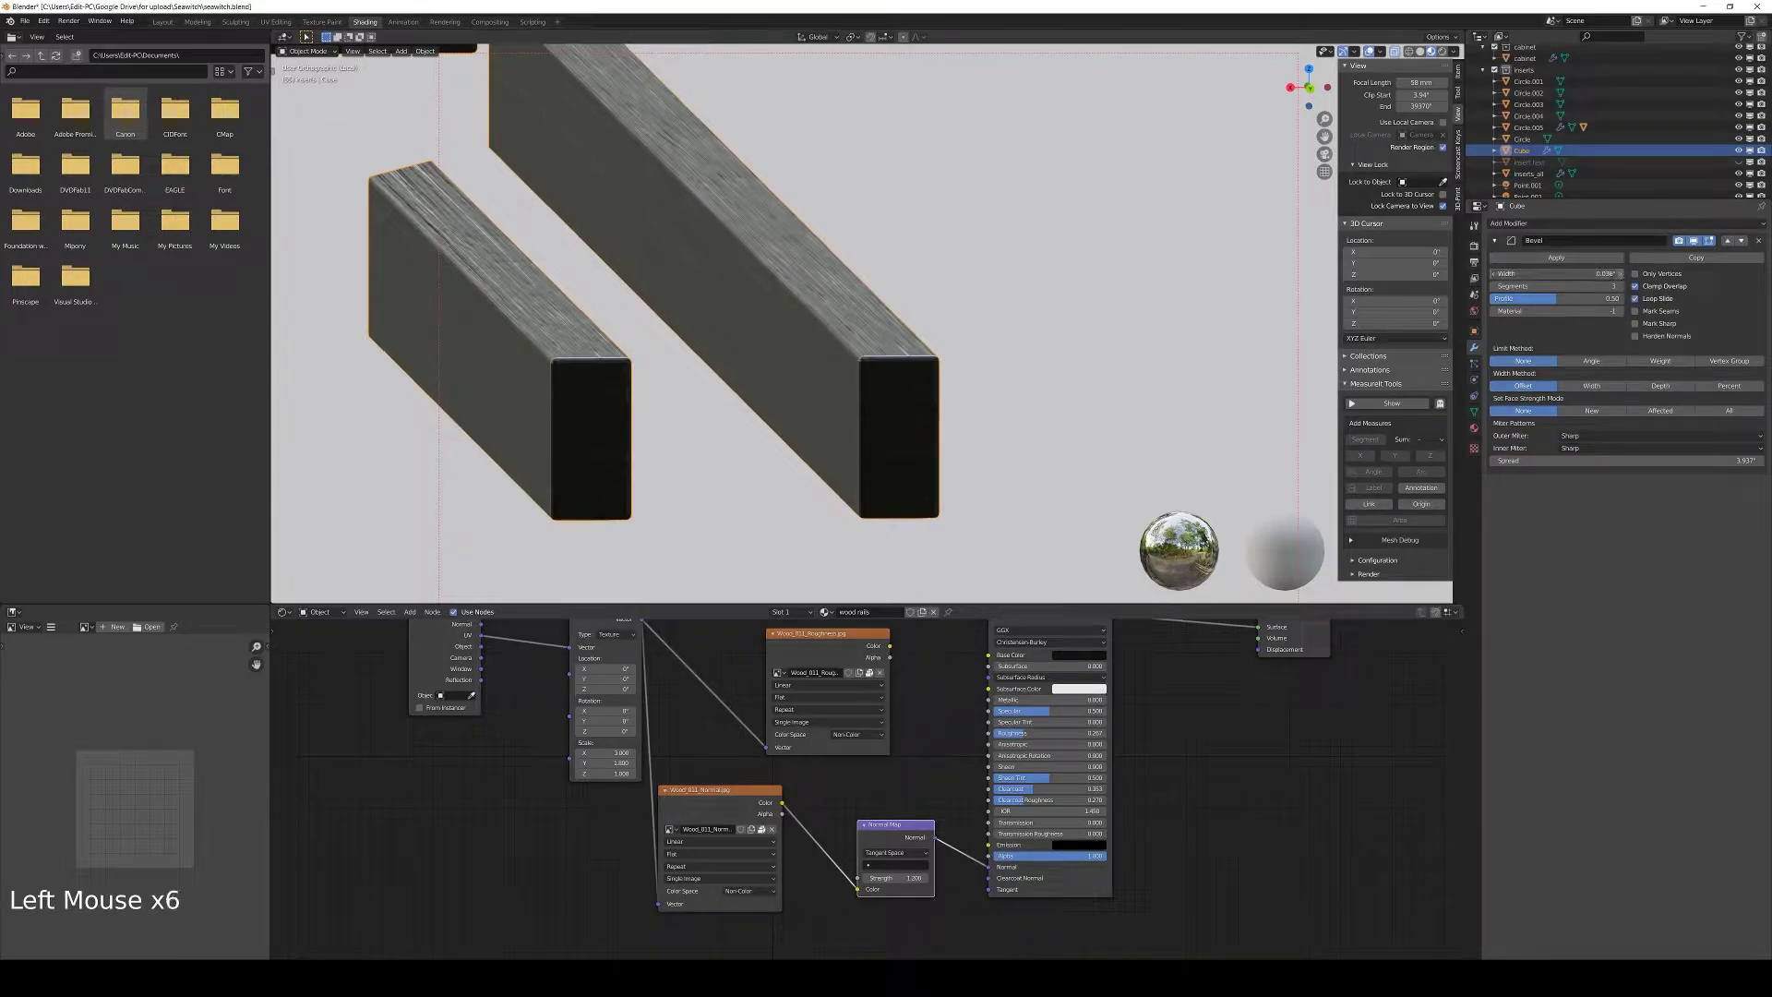
{"action": "left_click", "coordinate": [1621, 274]}
{"action": "left_click", "coordinate": [1621, 274]}
{"action": "middle_click_drag", "start_coordinate": [720, 369], "coordinate": [835, 394]}
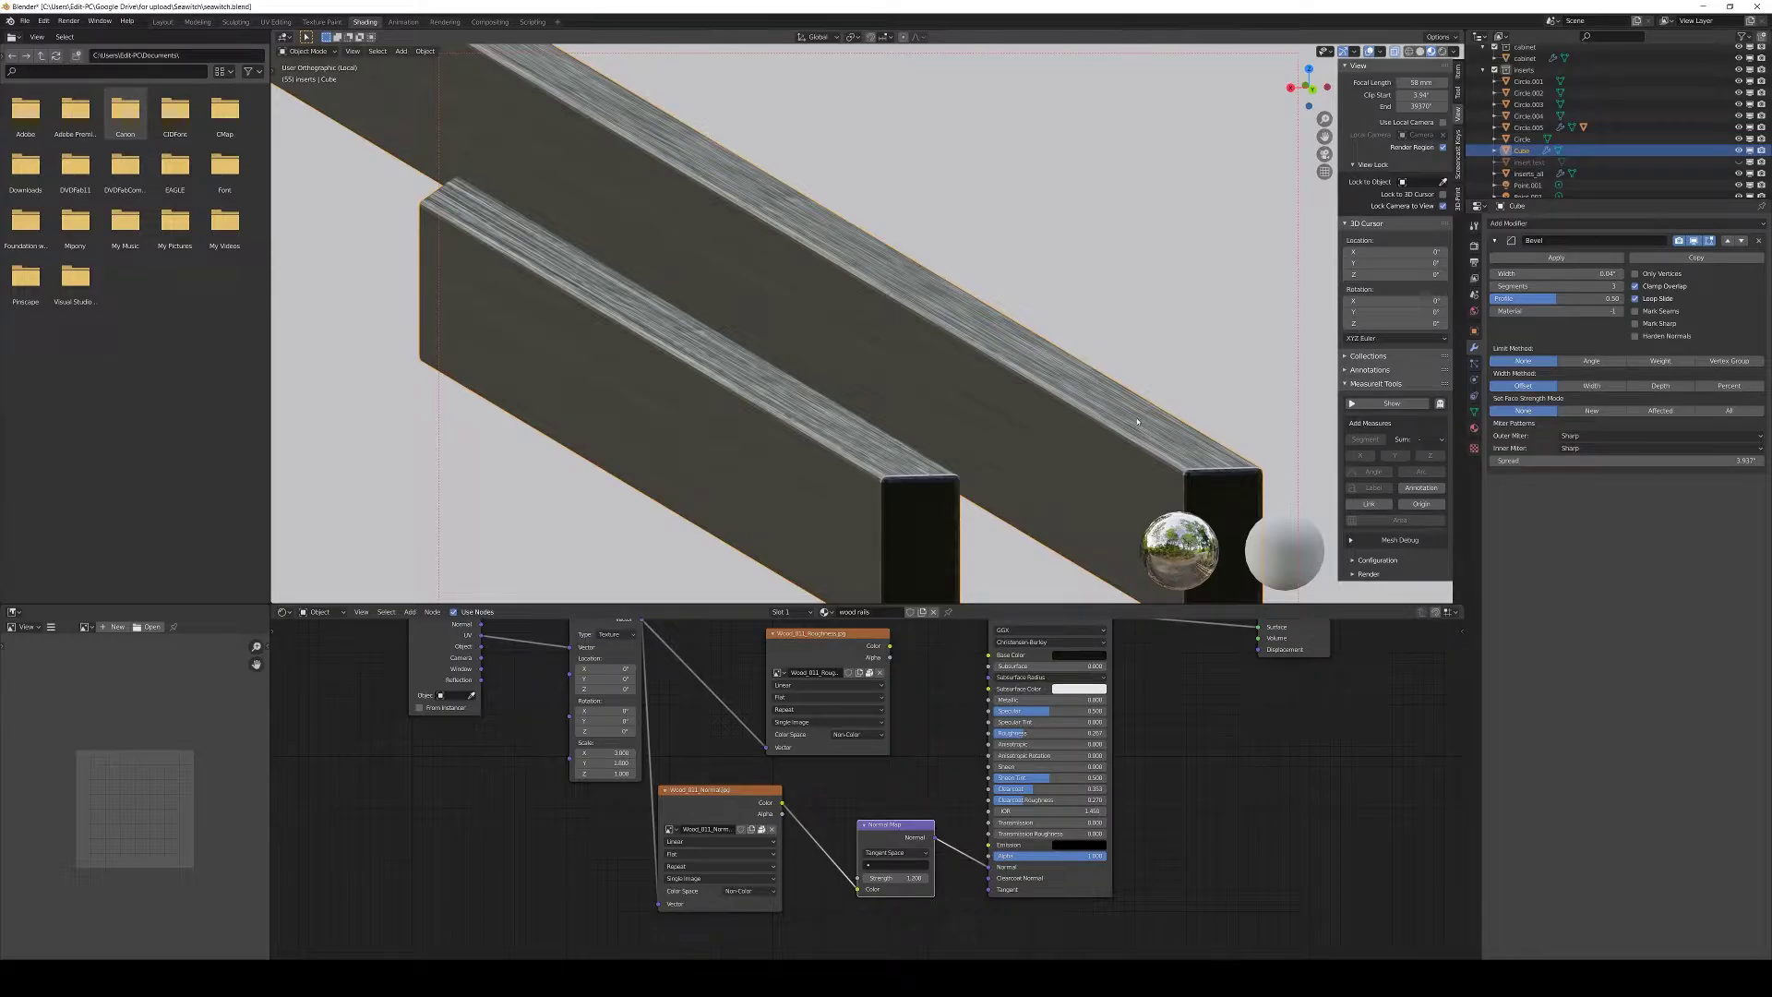
{"action": "middle_click_drag", "start_coordinate": [969, 417], "coordinate": [890, 369]}
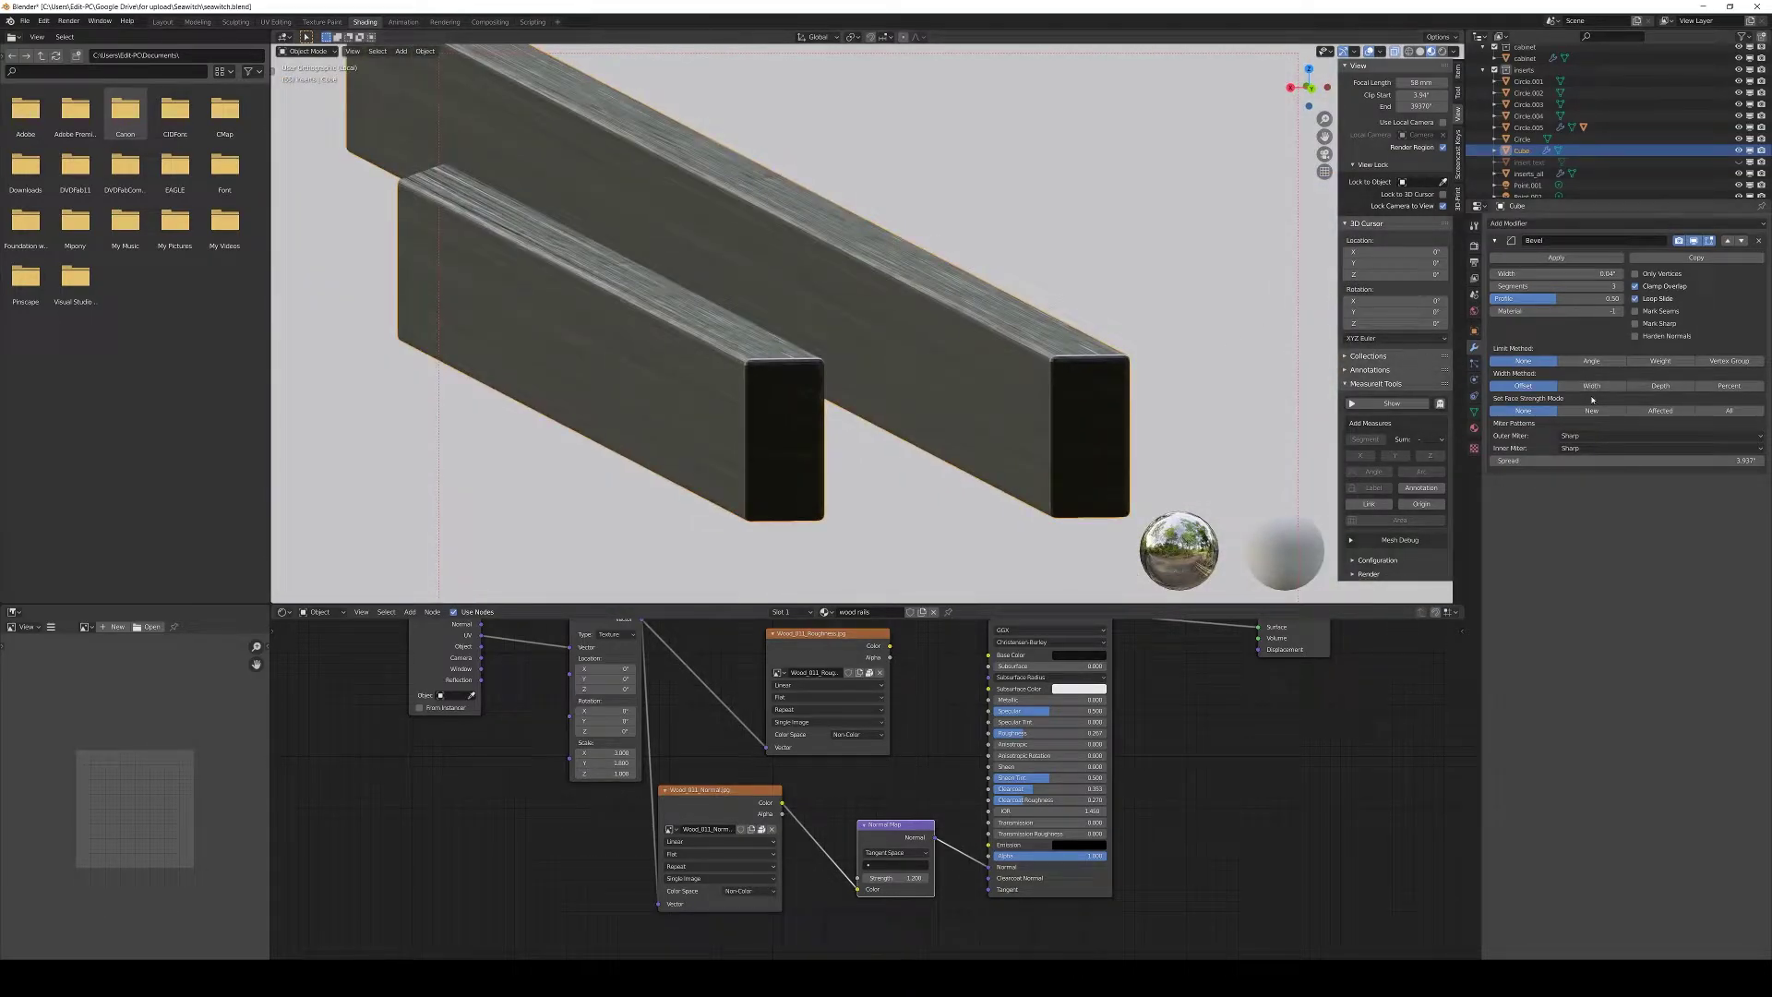
Limit the bevel by Angle and add a Subdivision Surface modifier to the rails, leaving its viewport level at 1
{"action": "left_click", "coordinate": [1592, 360]}
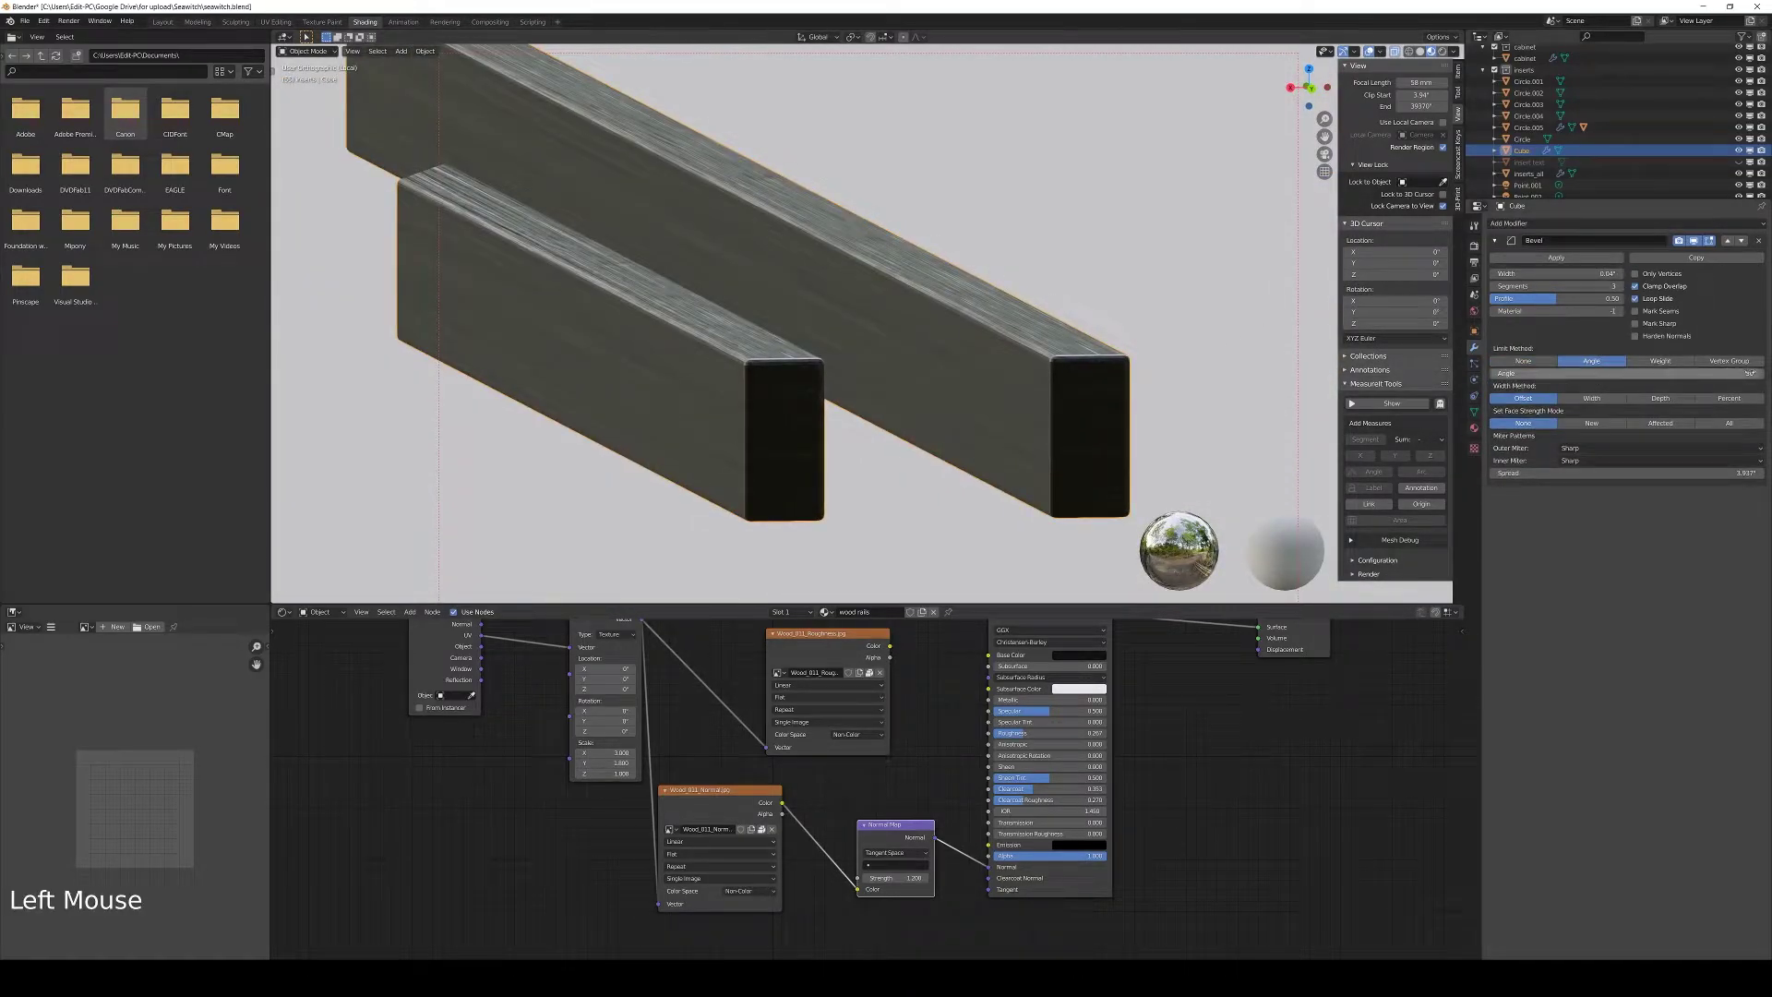
{"action": "left_click", "coordinate": [1559, 223]}
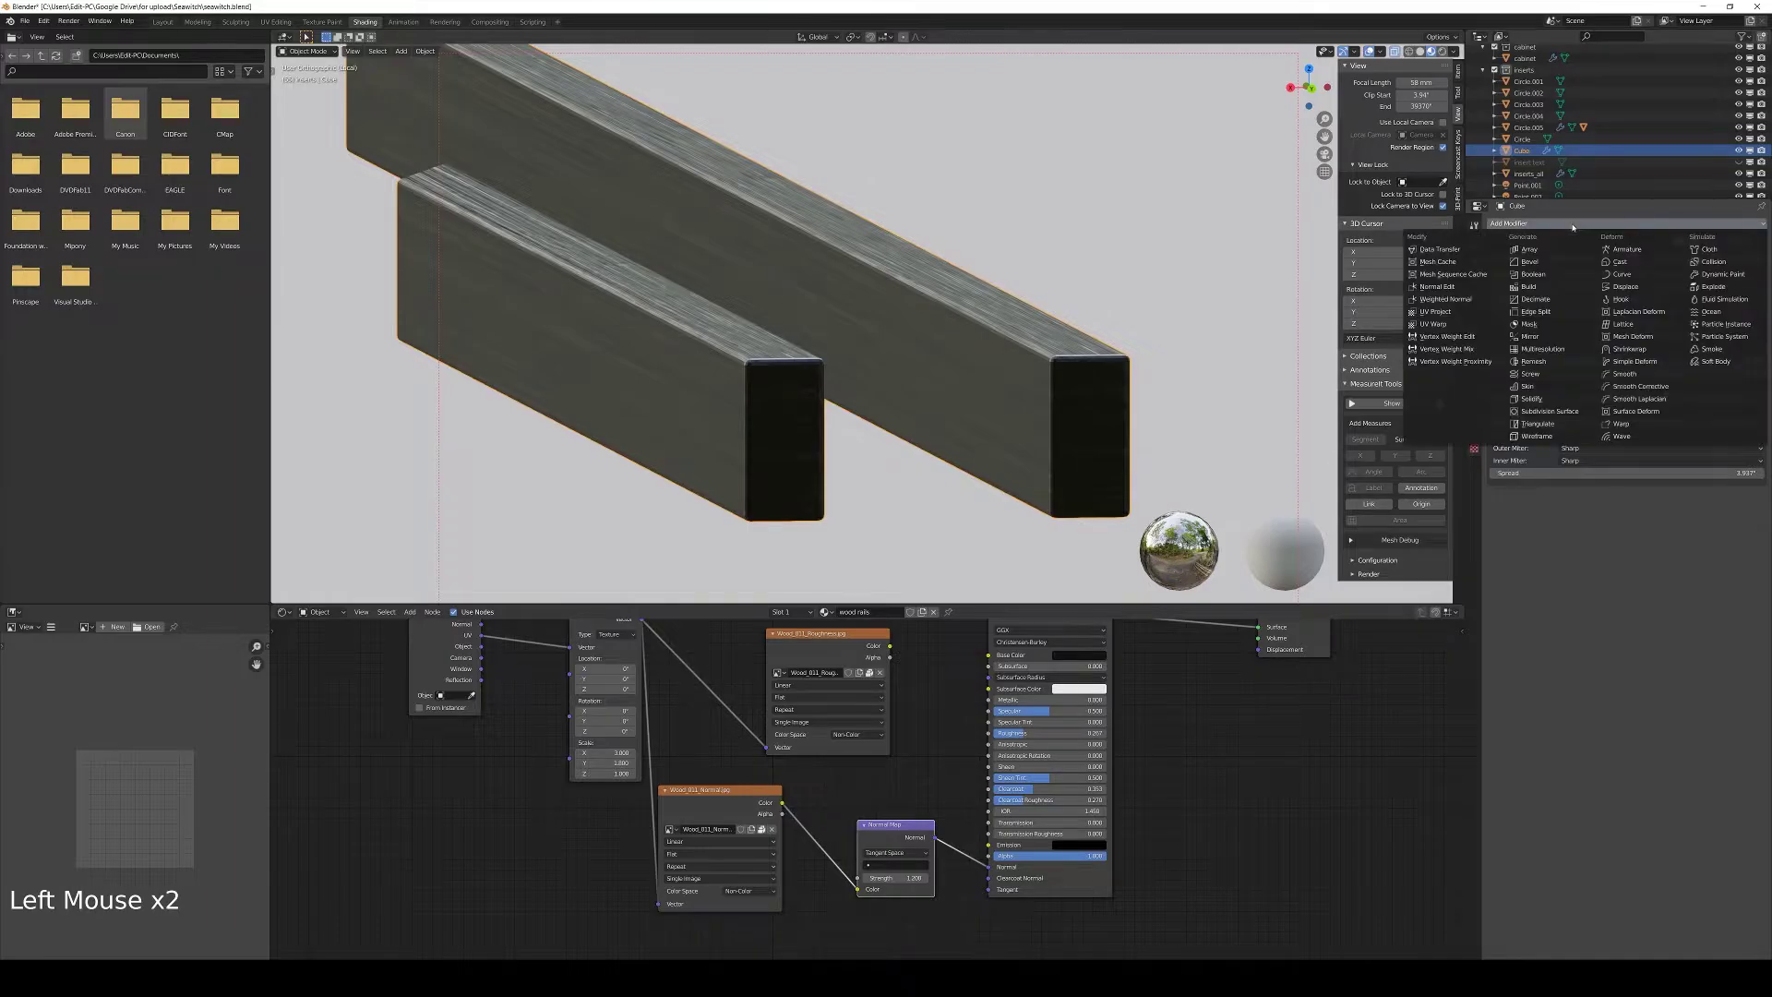
{"action": "left_click", "coordinate": [1550, 411]}
{"action": "middle_click_drag", "start_coordinate": [961, 372], "coordinate": [657, 470]}
{"action": "scroll", "coordinate": [962, 380], "scroll_direction": "down", "scroll_amount": 4}
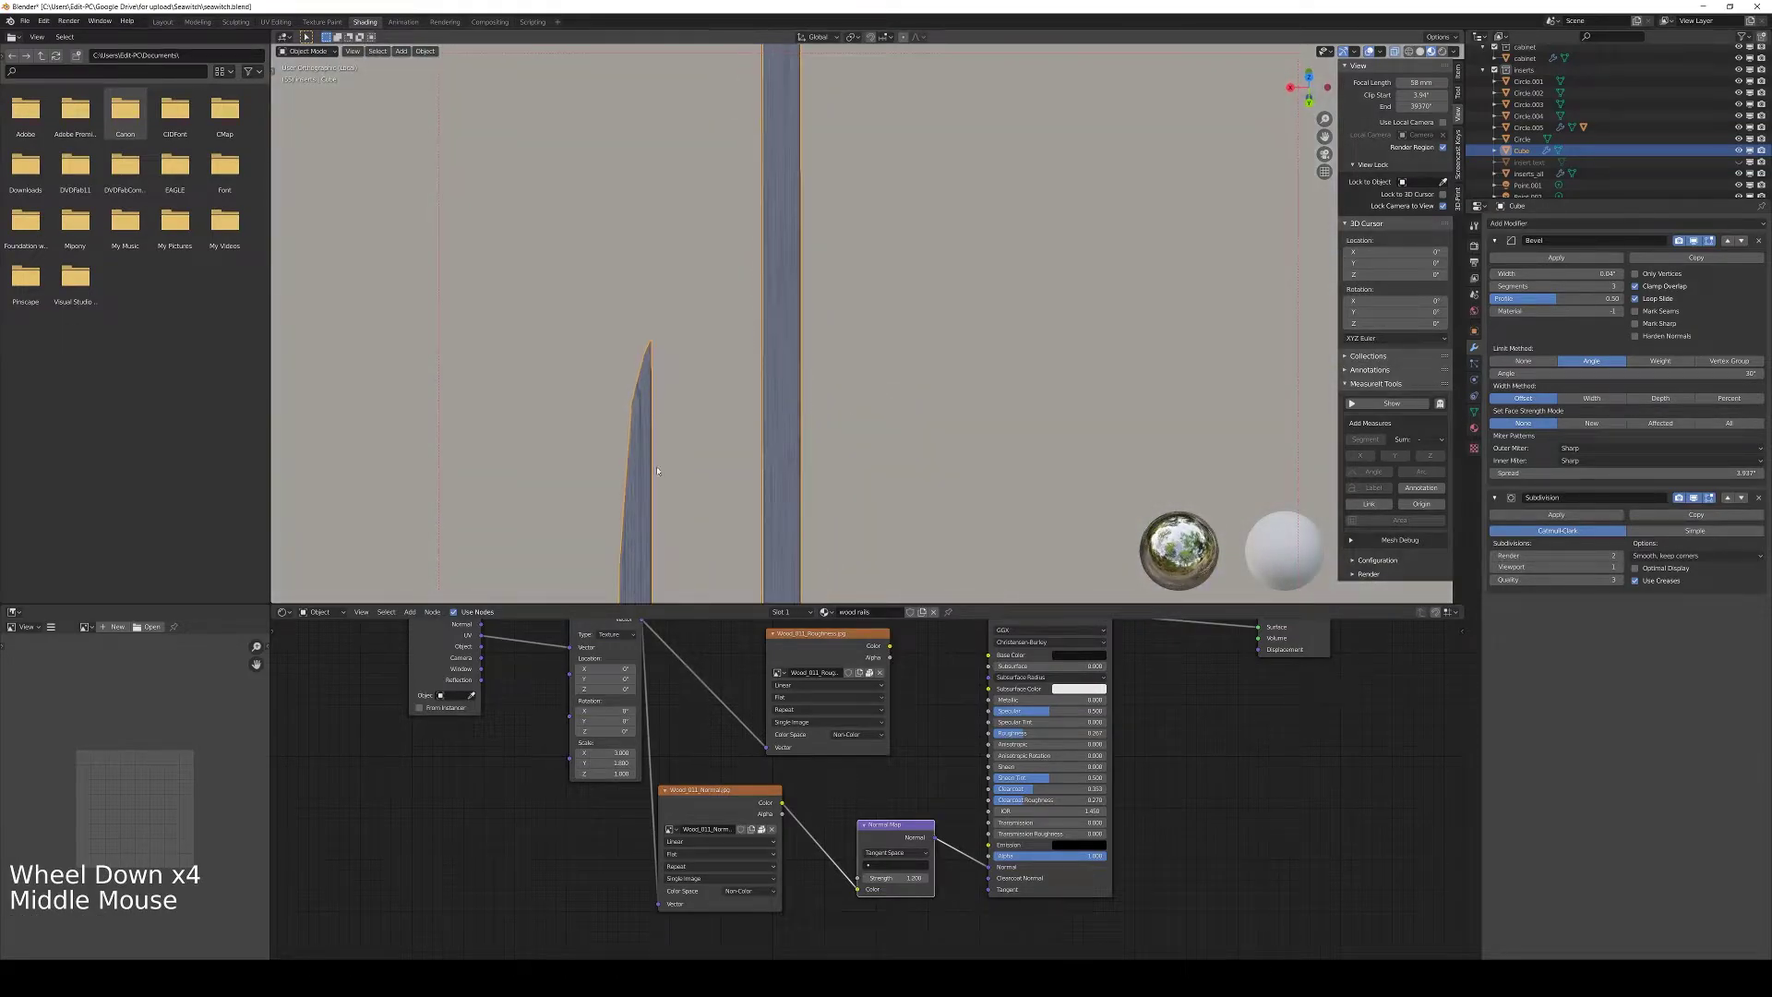
{"action": "left_click", "coordinate": [1617, 570]}
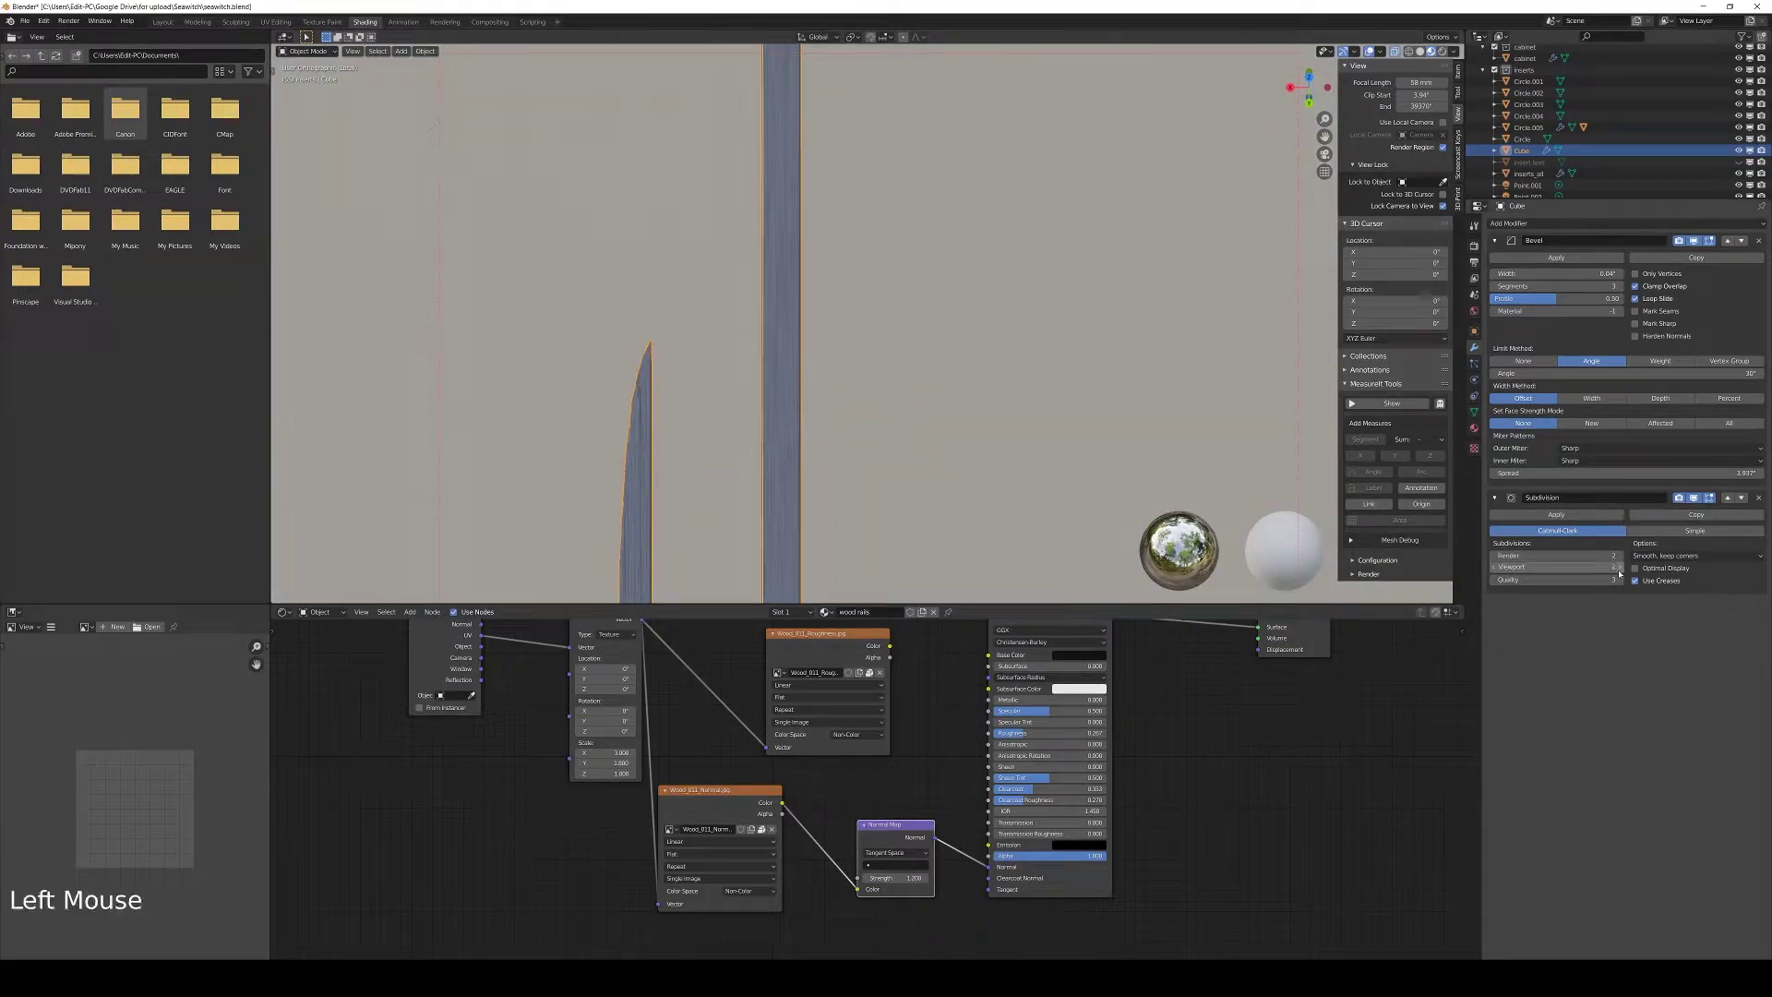
{"action": "left_click", "coordinate": [1493, 570]}
Lower the bevel's angle limit to 12° and check the shape of all the rails, including the short rail's slanted tip
{"action": "mouse_move", "coordinate": [1560, 373]}
{"action": "left_mouse_down"}
{"action": "mouse_move", "coordinate": [1753, 374]}
{"action": "mouse_move", "coordinate": [1602, 374]}
{"action": "left_mouse_up"}
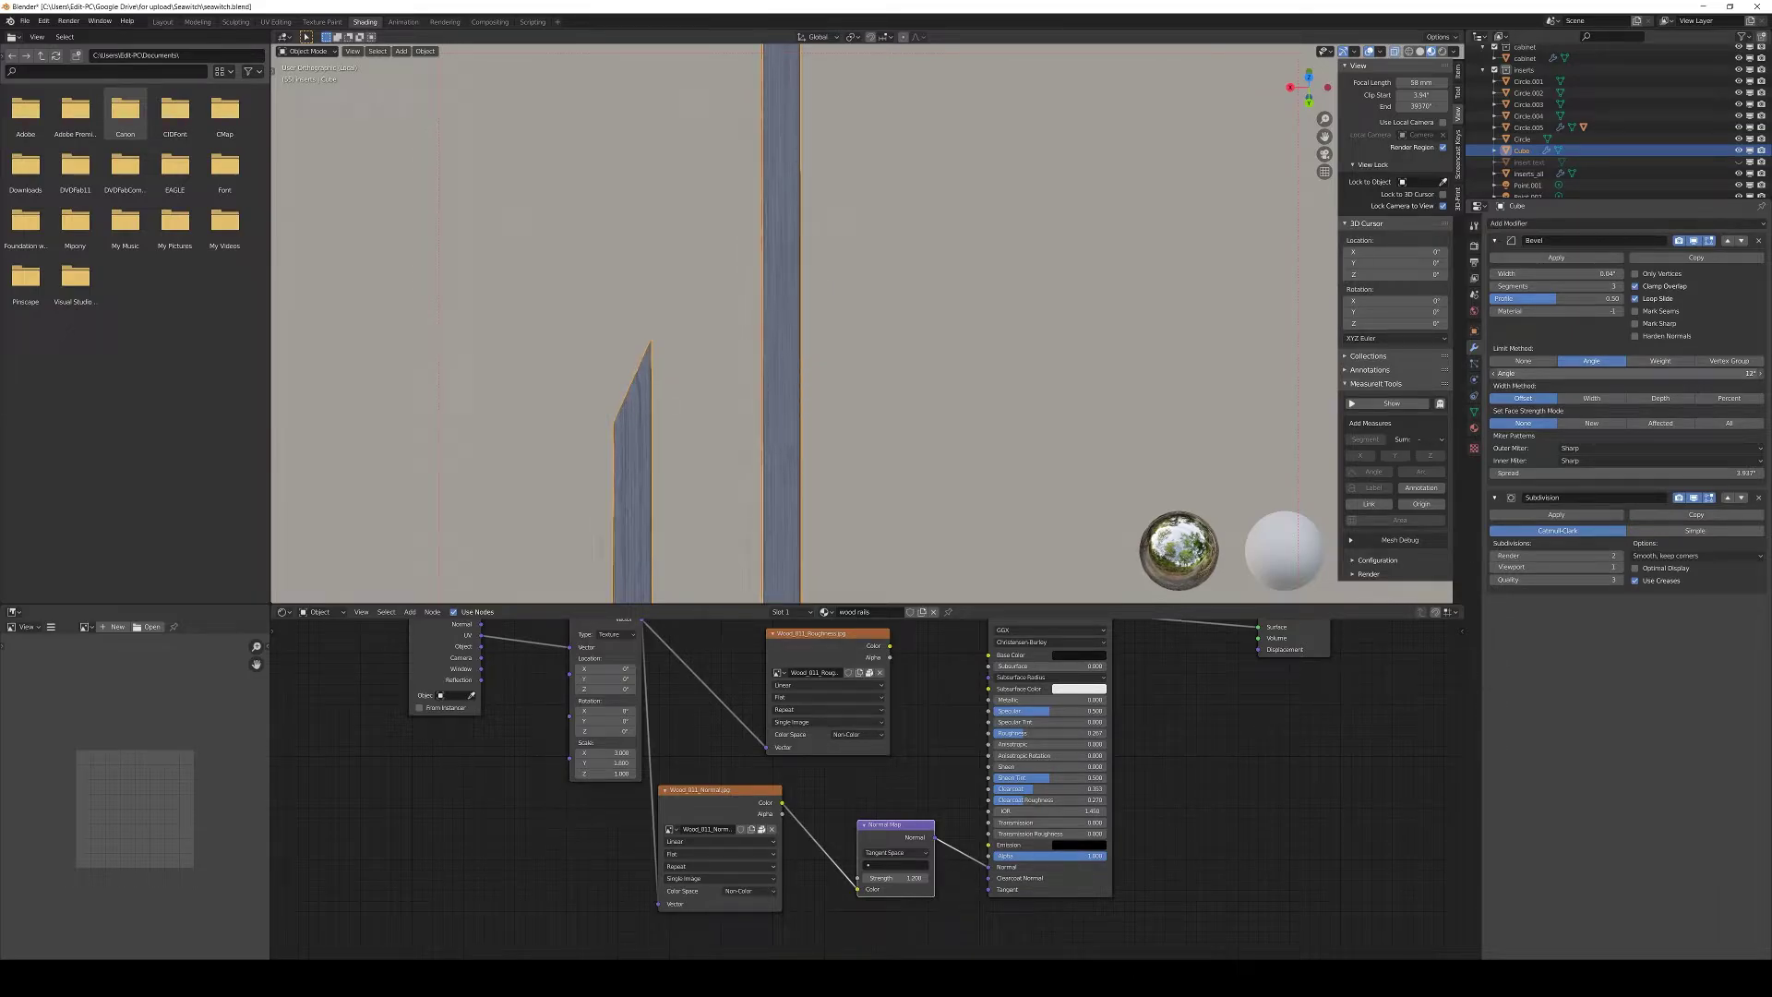
{"action": "middle_click_drag", "start_coordinate": [1310, 388], "coordinate": [1087, 366]}
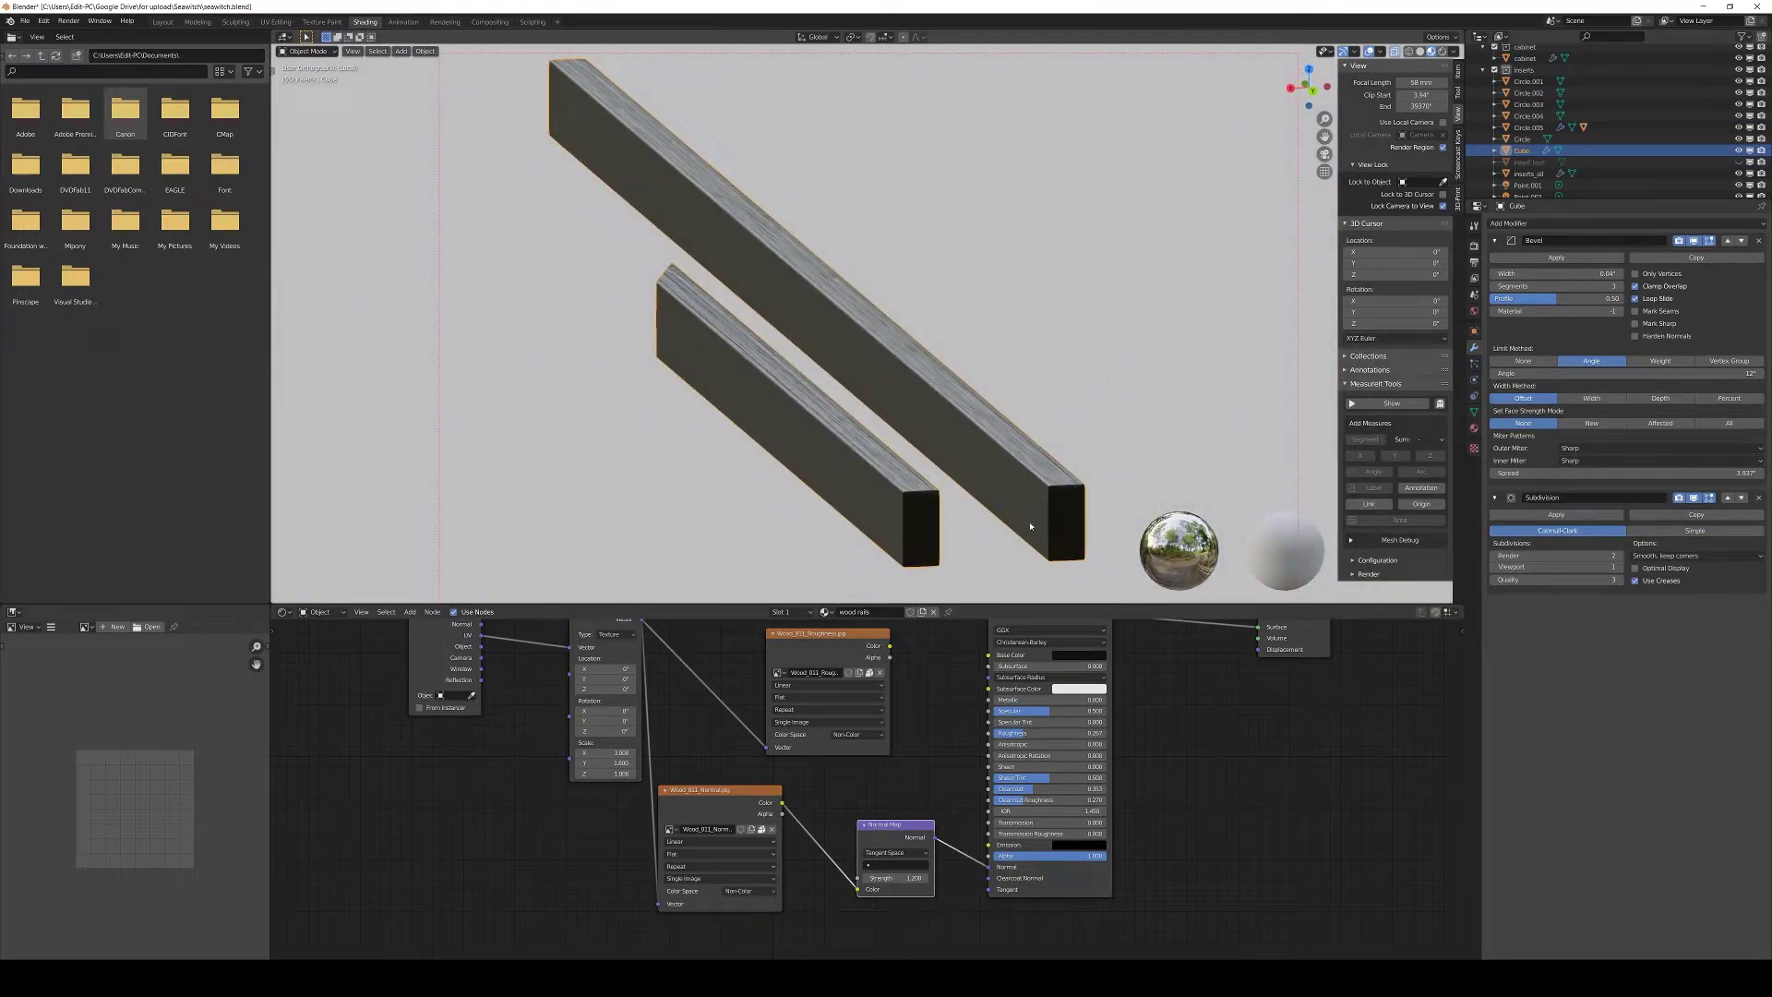
{"action": "scroll", "coordinate": [952, 375], "scroll_direction": "down", "scroll_amount": 4}
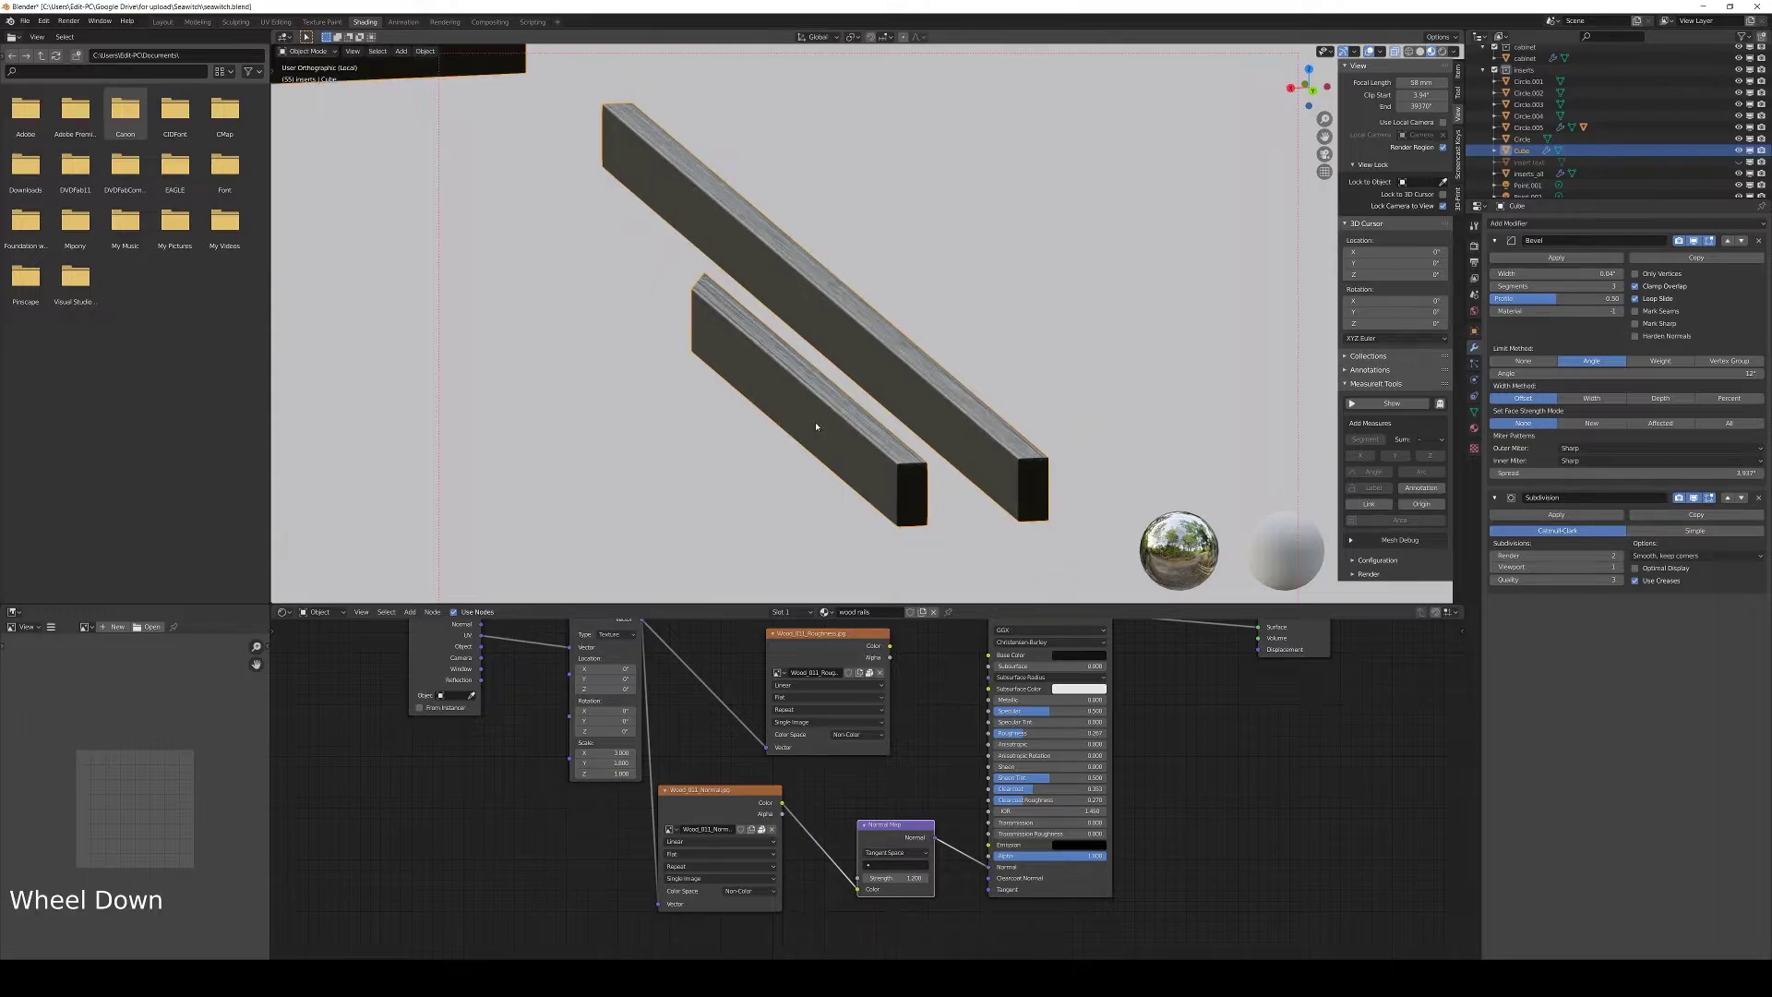
{"action": "middle_click_drag", "start_coordinate": [952, 369], "coordinate": [952, 258], "text": "shift"}
{"action": "middle_click_drag", "start_coordinate": [952, 258], "coordinate": [812, 460], "text": "shift"}
{"action": "middle_click_drag", "start_coordinate": [1056, 291], "coordinate": [935, 201], "text": "shift"}
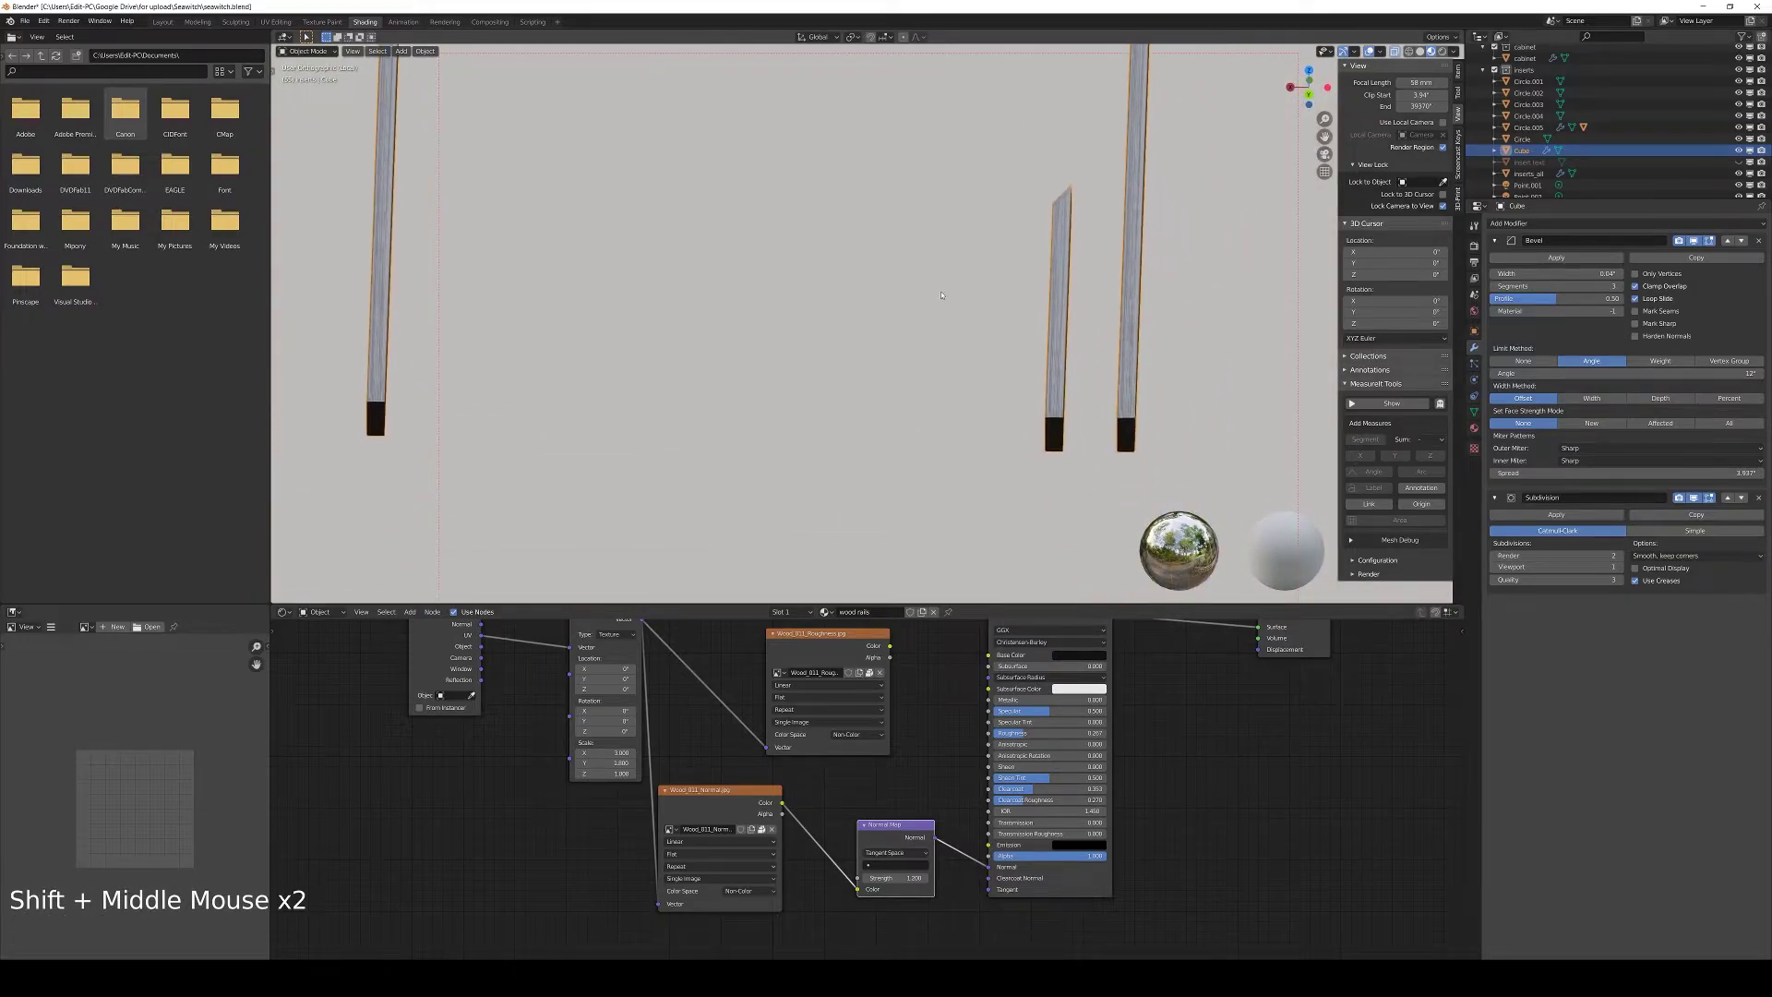
{"action": "middle_click_drag", "start_coordinate": [903, 334], "coordinate": [964, 303]}
{"action": "middle_click_drag", "start_coordinate": [1127, 247], "coordinate": [929, 326], "text": "shift"}
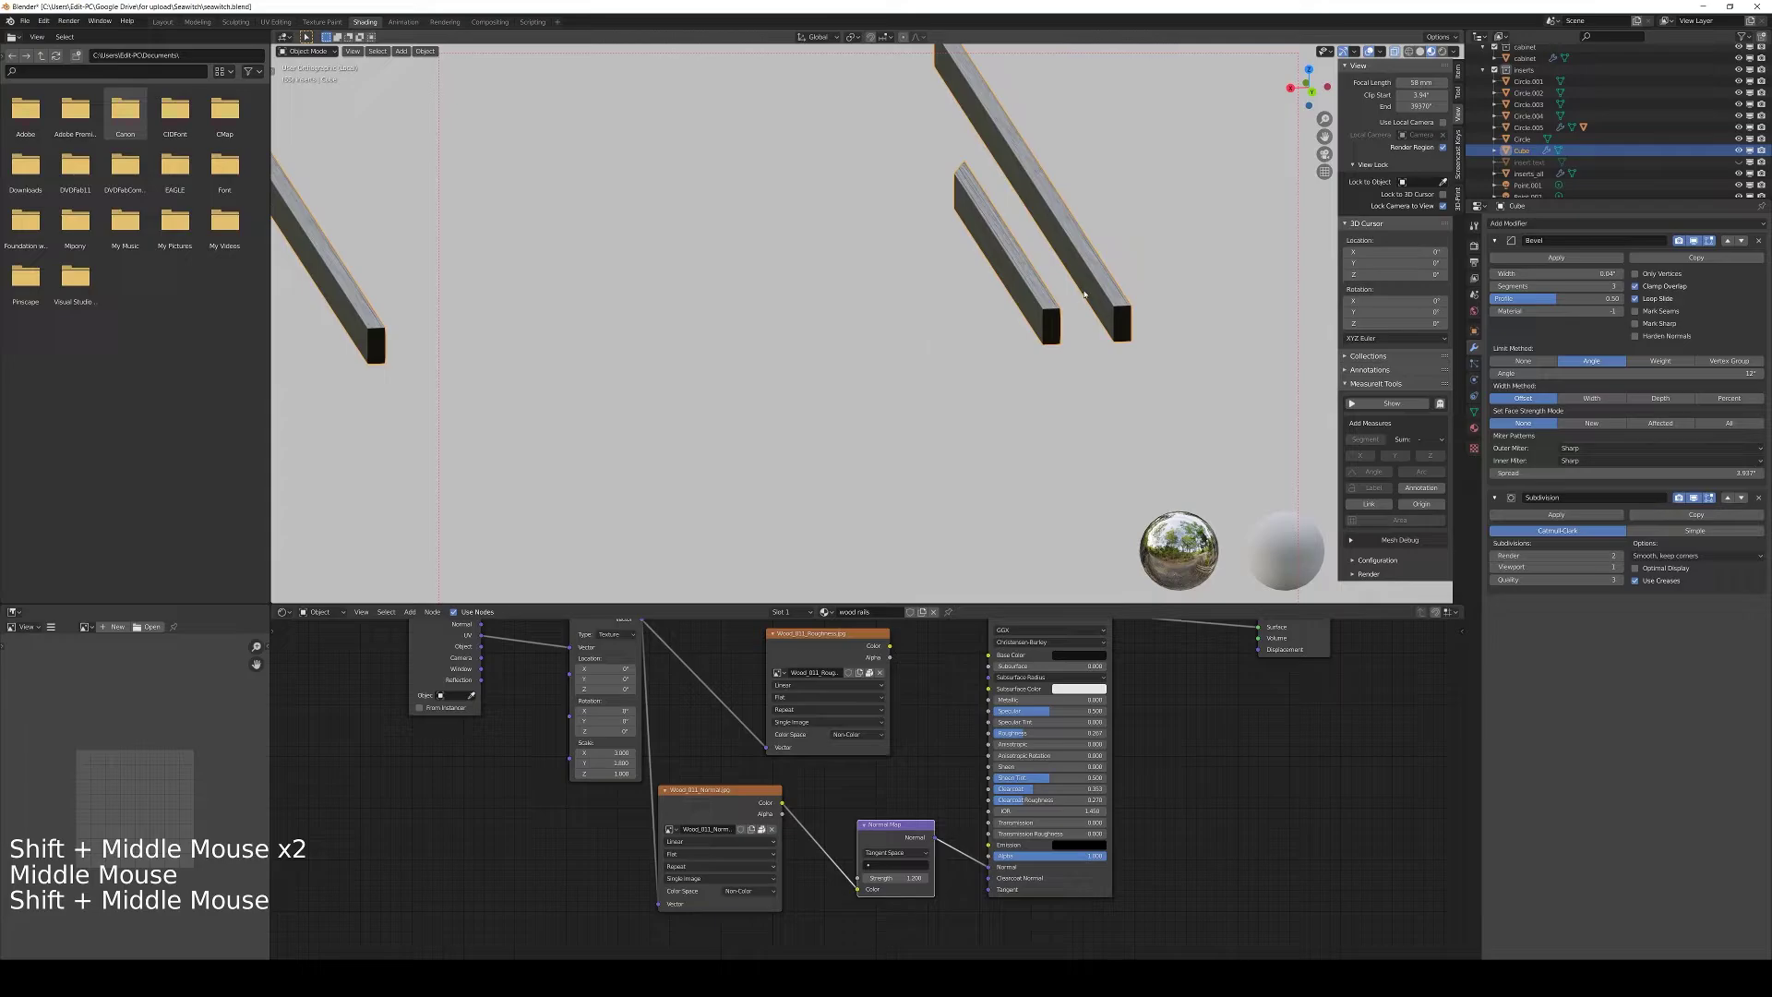
{"action": "middle_click_drag", "start_coordinate": [1084, 293], "coordinate": [1121, 297]}
Render the table and examine the wood grain and bevels at the lower ends of both side rails
{"action": "key", "text": "F12"}
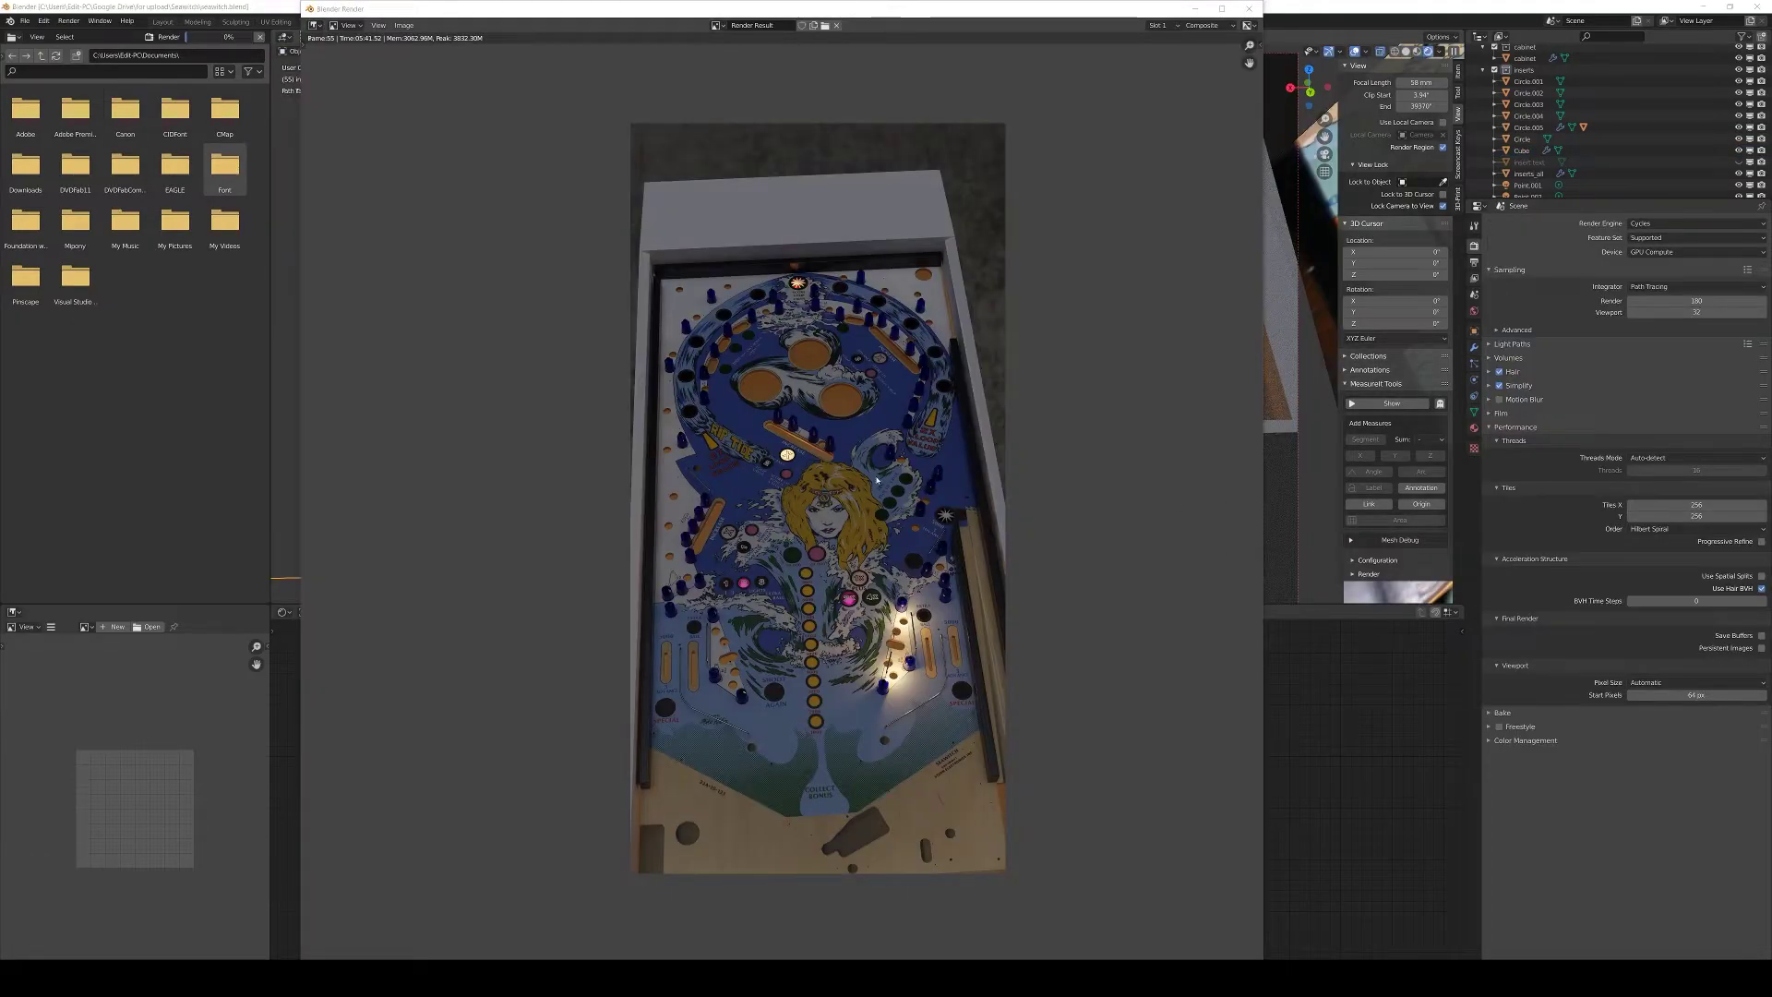
{"action": "scroll", "coordinate": [784, 511], "scroll_direction": "up", "scroll_amount": 5}
{"action": "middle_click_drag", "start_coordinate": [1004, 728], "coordinate": [478, 452]}
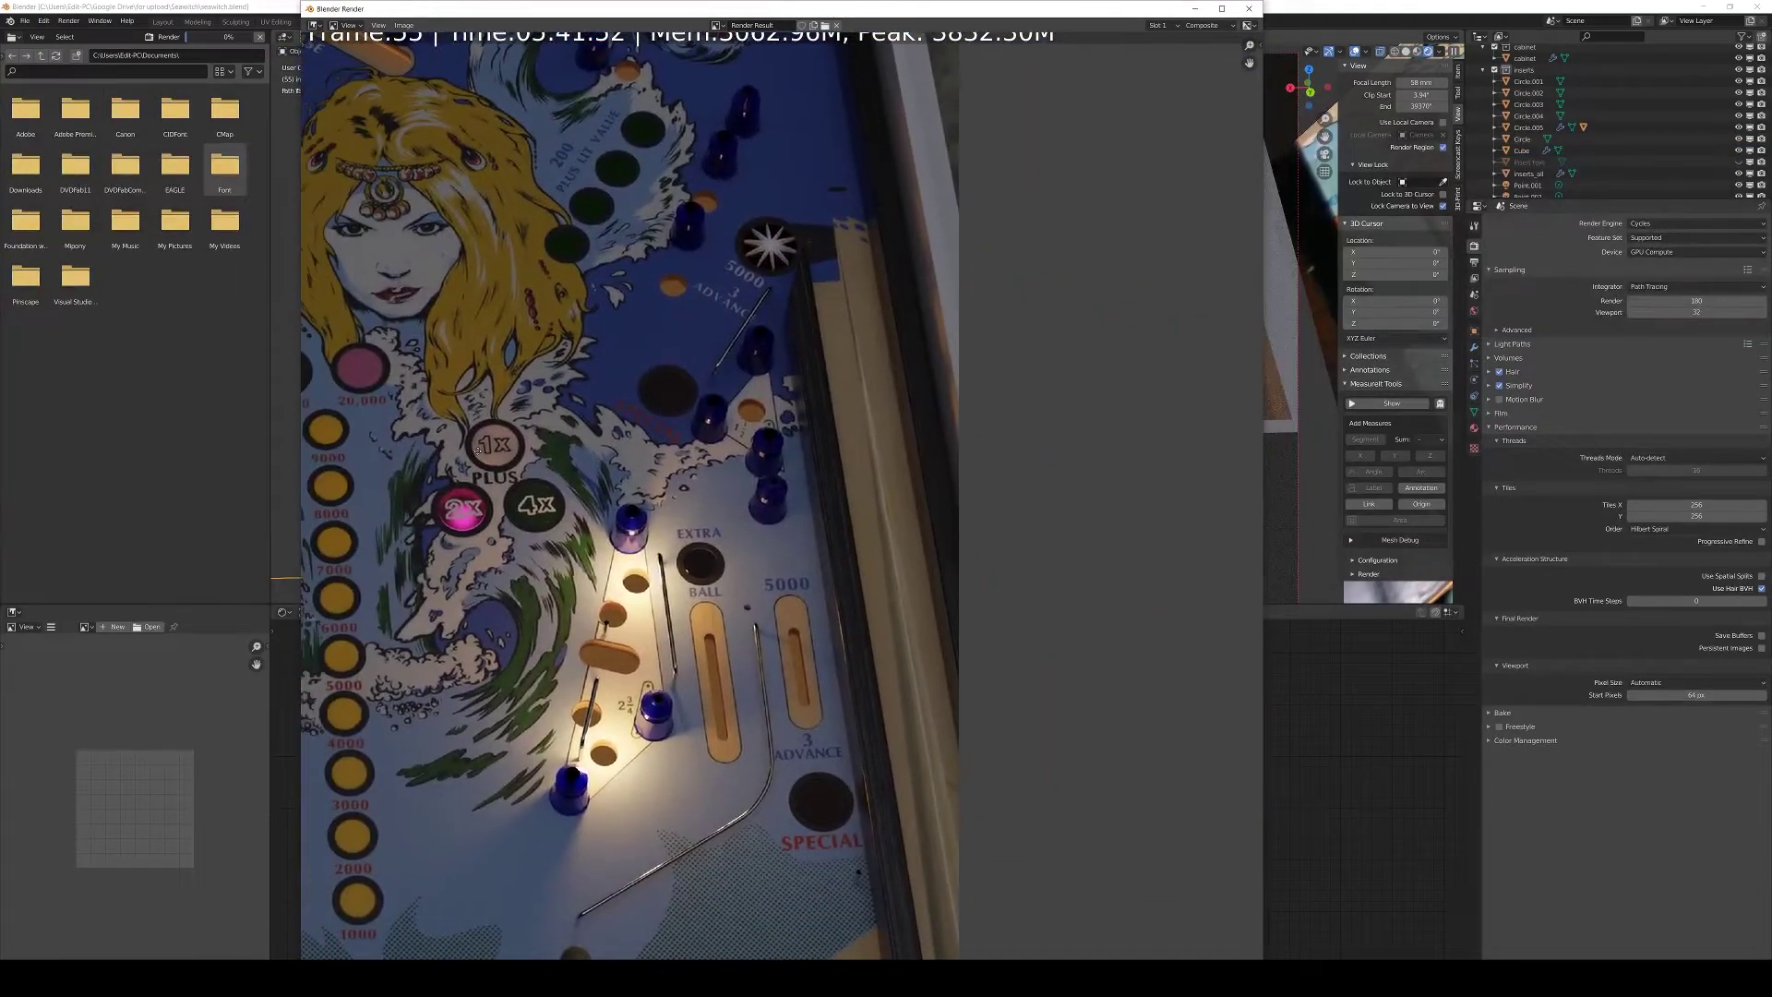
{"action": "middle_click_drag", "start_coordinate": [646, 596], "coordinate": [641, 236]}
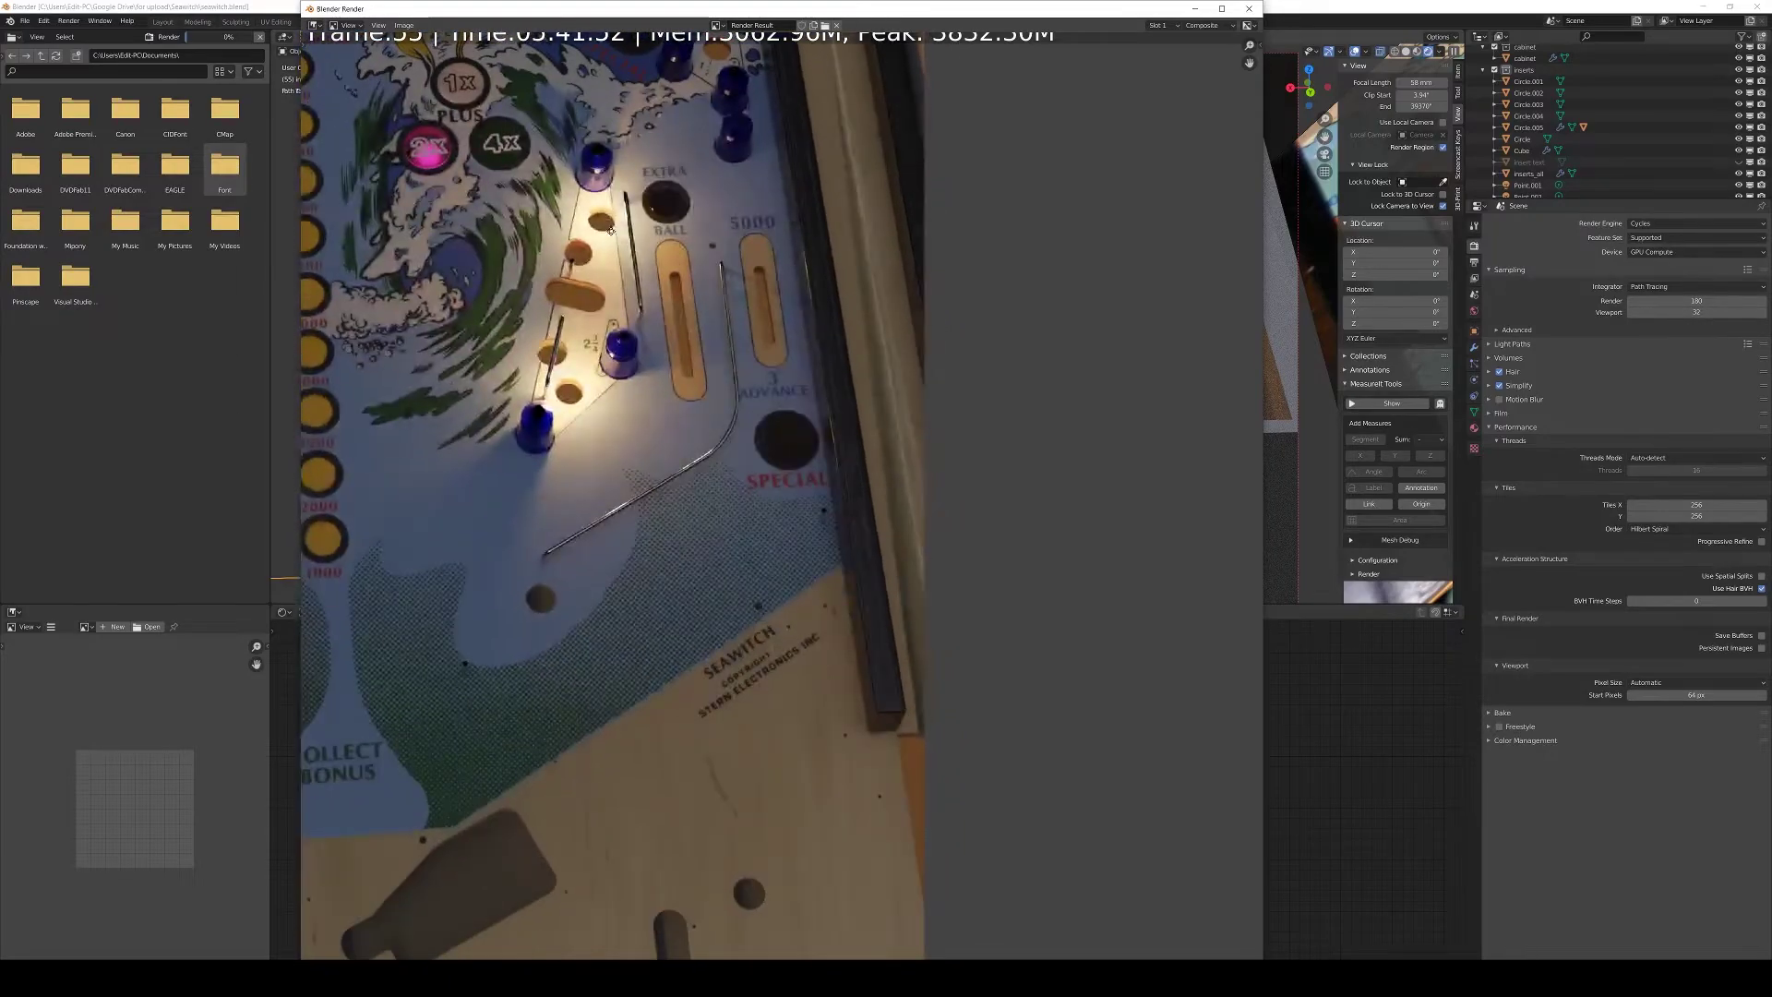
{"action": "scroll", "coordinate": [614, 310], "scroll_direction": "up", "scroll_amount": 3}
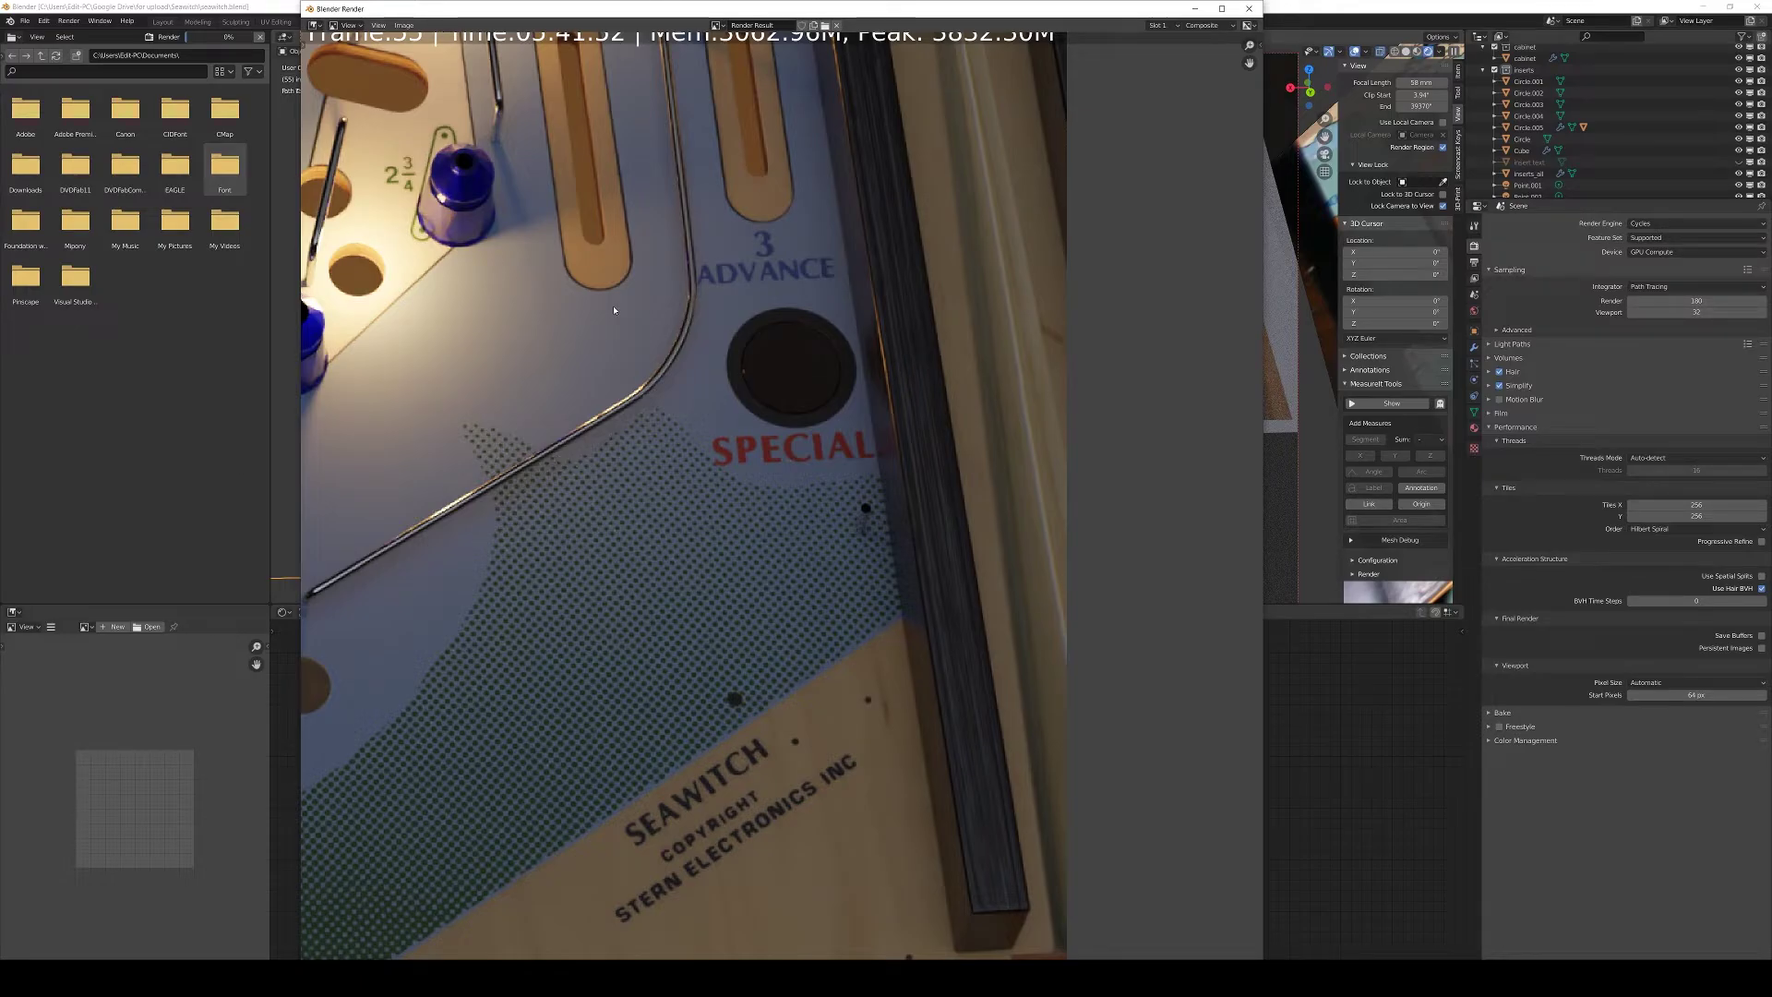
{"action": "scroll", "coordinate": [614, 310], "scroll_direction": "down", "scroll_amount": 4}
{"action": "middle_click_drag", "start_coordinate": [604, 175], "coordinate": [738, 598]}
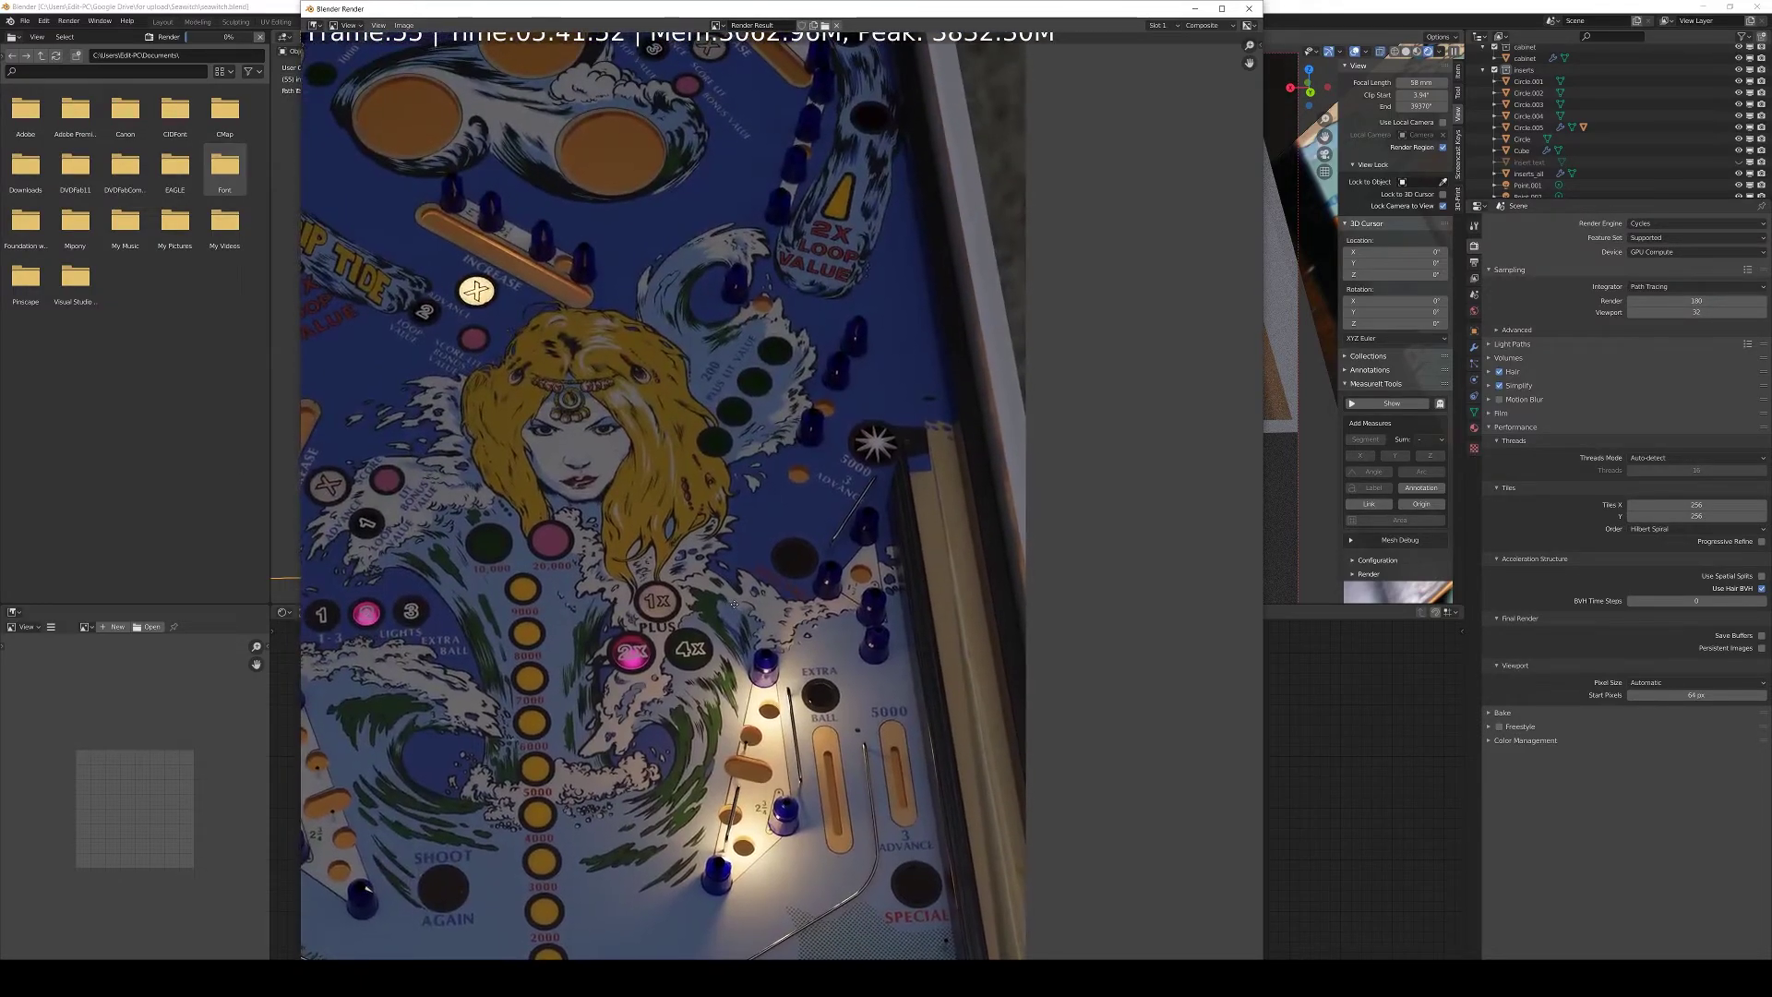
{"action": "middle_click_drag", "start_coordinate": [467, 763], "coordinate": [1100, 267]}
{"action": "scroll", "coordinate": [924, 483], "scroll_direction": "up", "scroll_amount": 5}
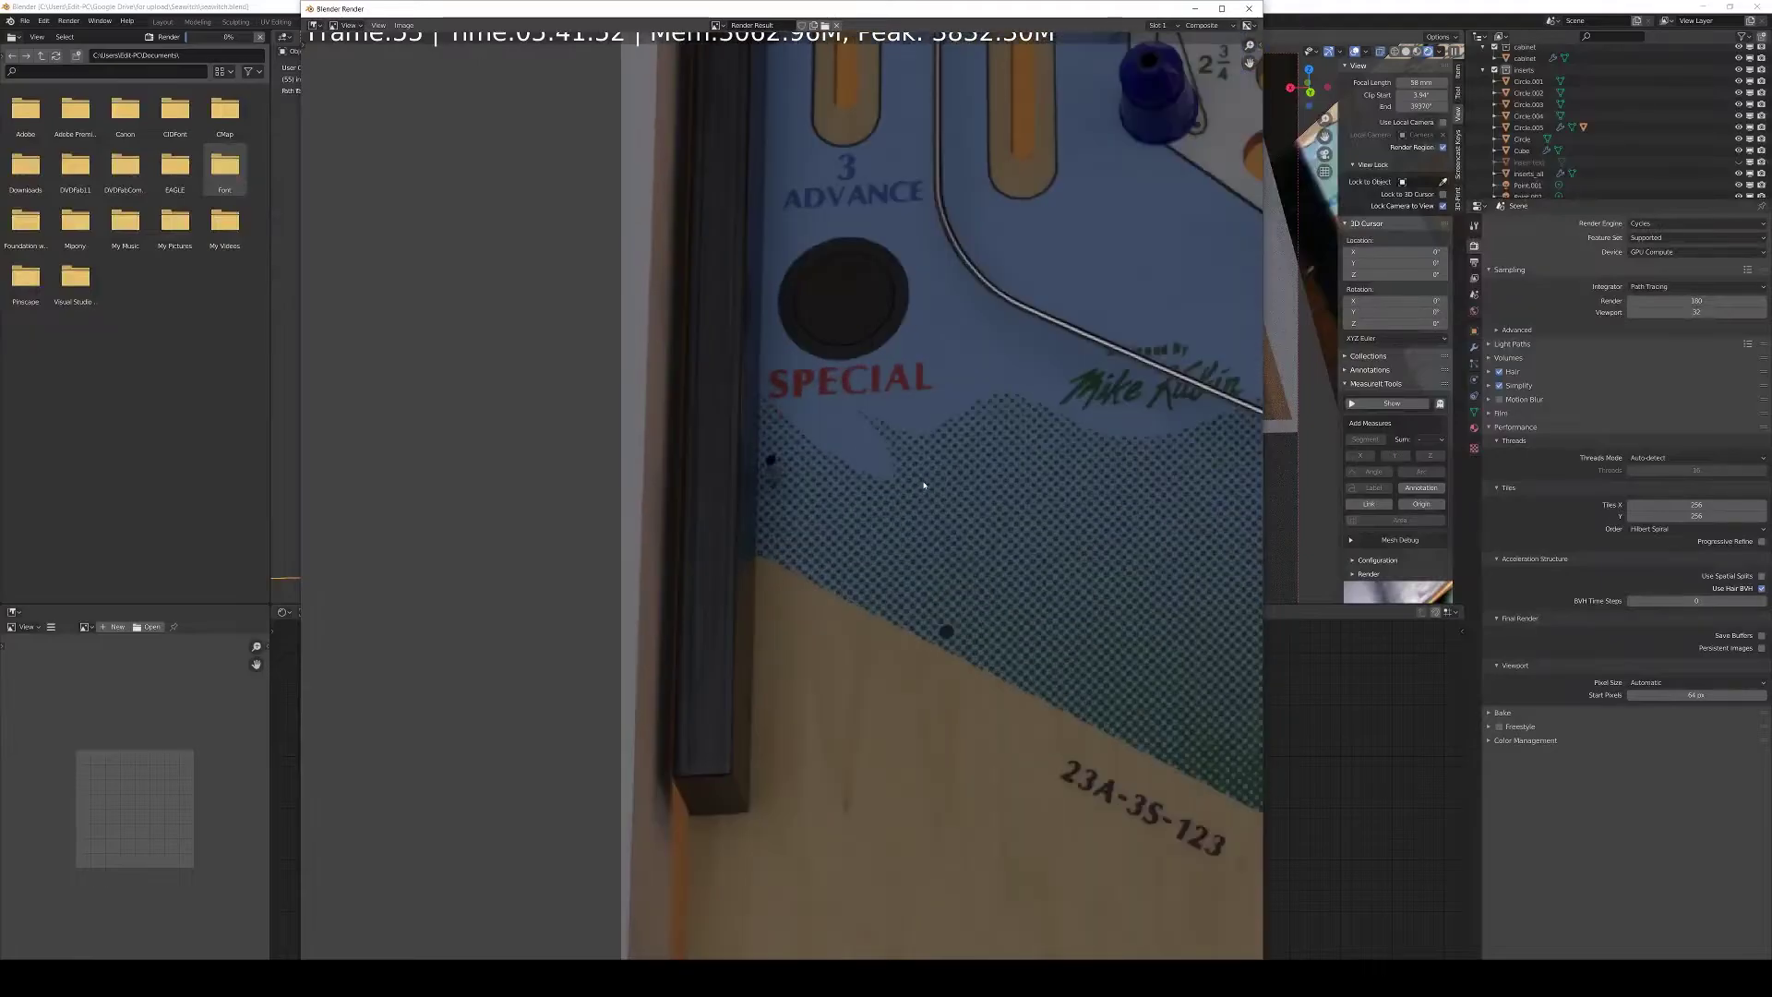
{"action": "scroll", "coordinate": [912, 474], "scroll_direction": "down", "scroll_amount": 2}
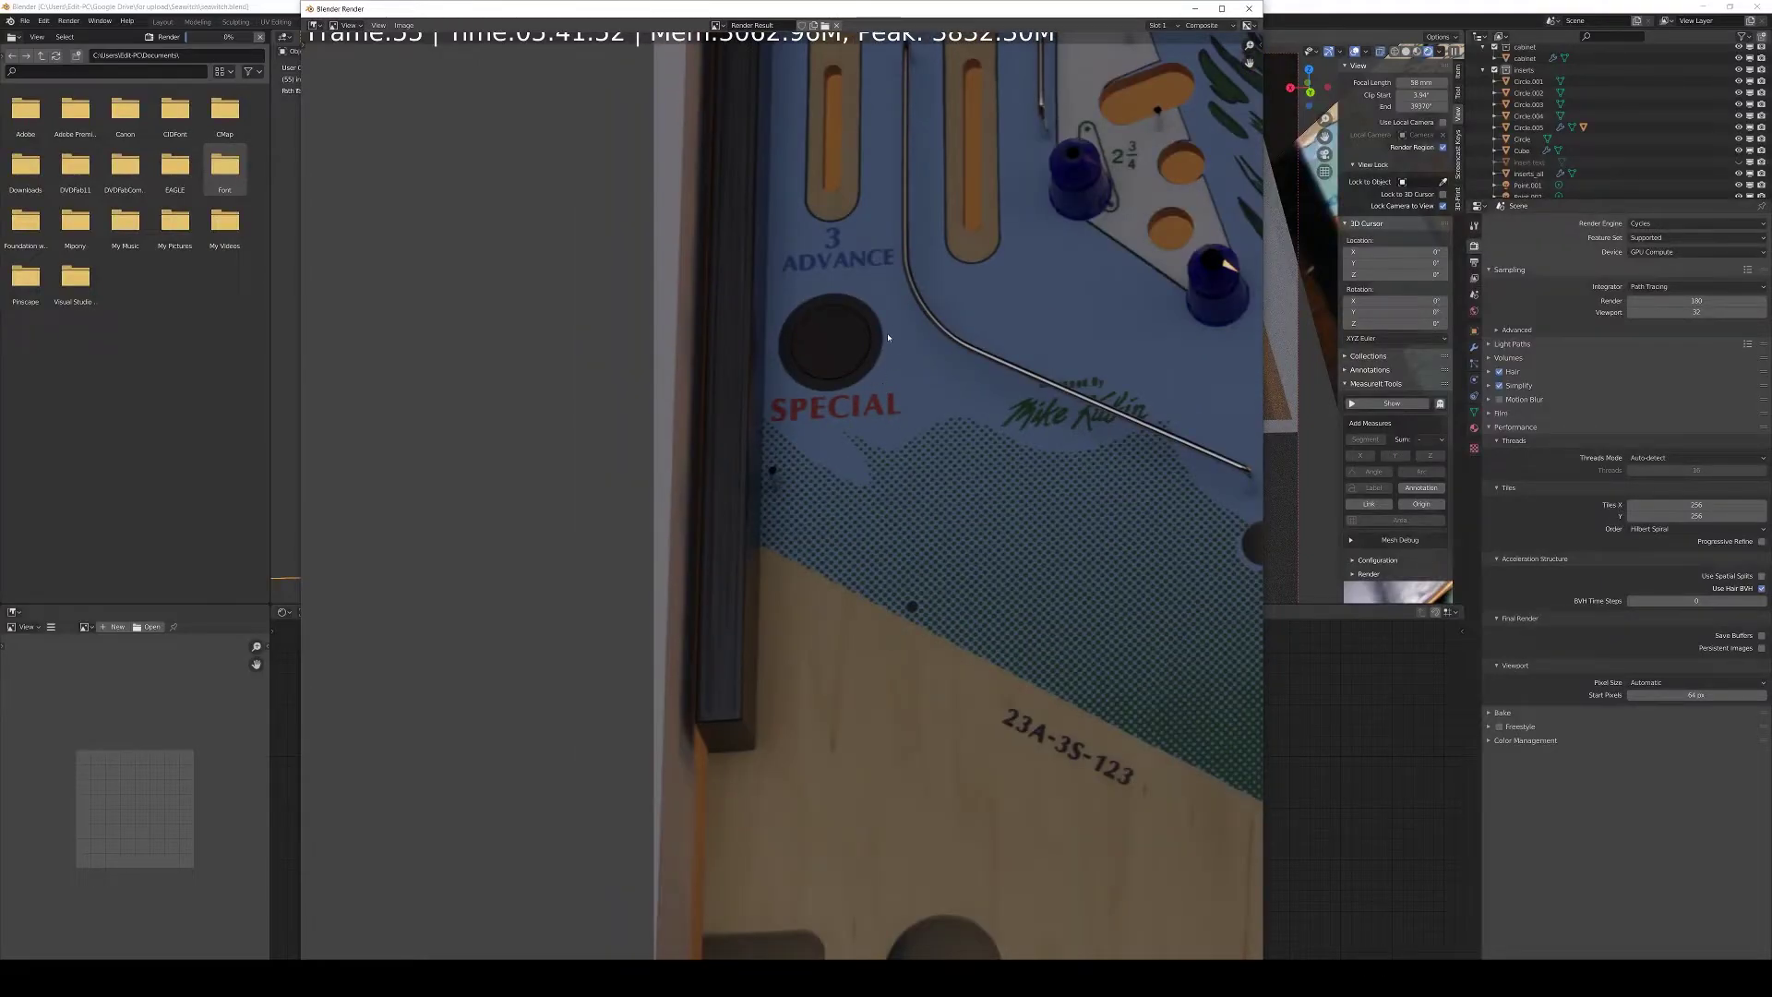
Examine the rendered rails around the playfield, up the left side, across the back and down the right side
{"action": "middle_click_drag", "start_coordinate": [1031, 199], "coordinate": [877, 939]}
{"action": "middle_click_drag", "start_coordinate": [828, 134], "coordinate": [781, 929]}
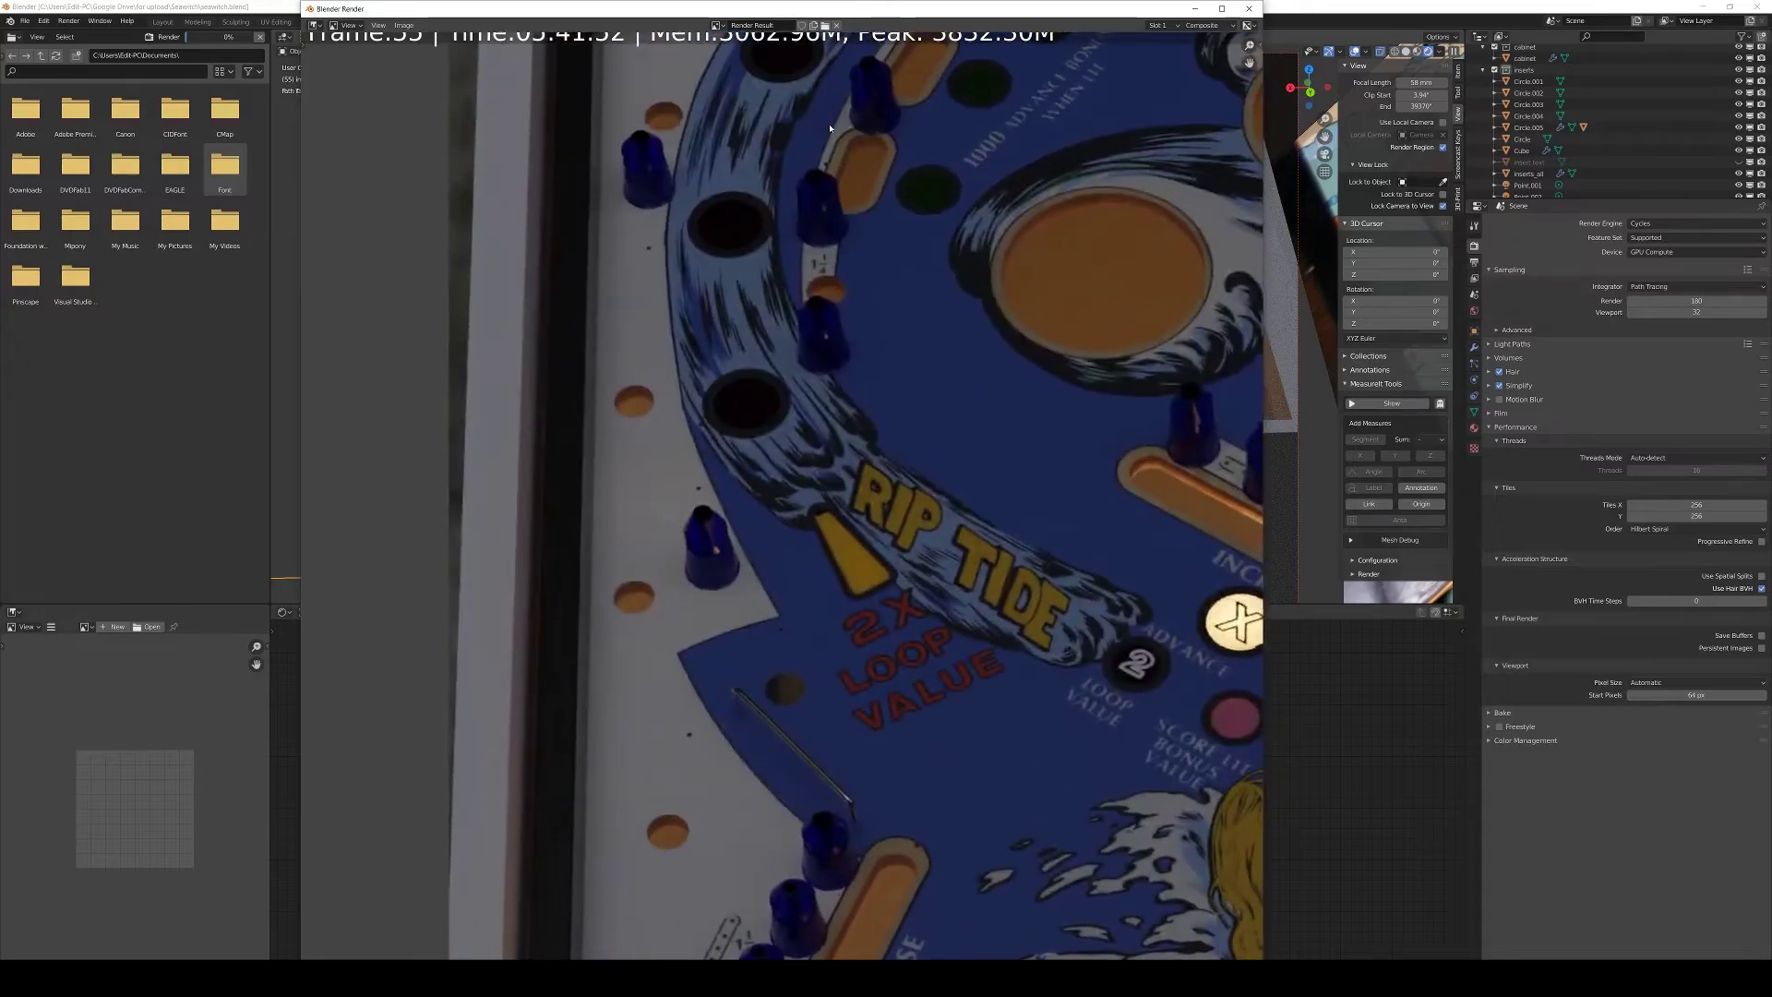
{"action": "middle_click_drag", "start_coordinate": [829, 128], "coordinate": [826, 867]}
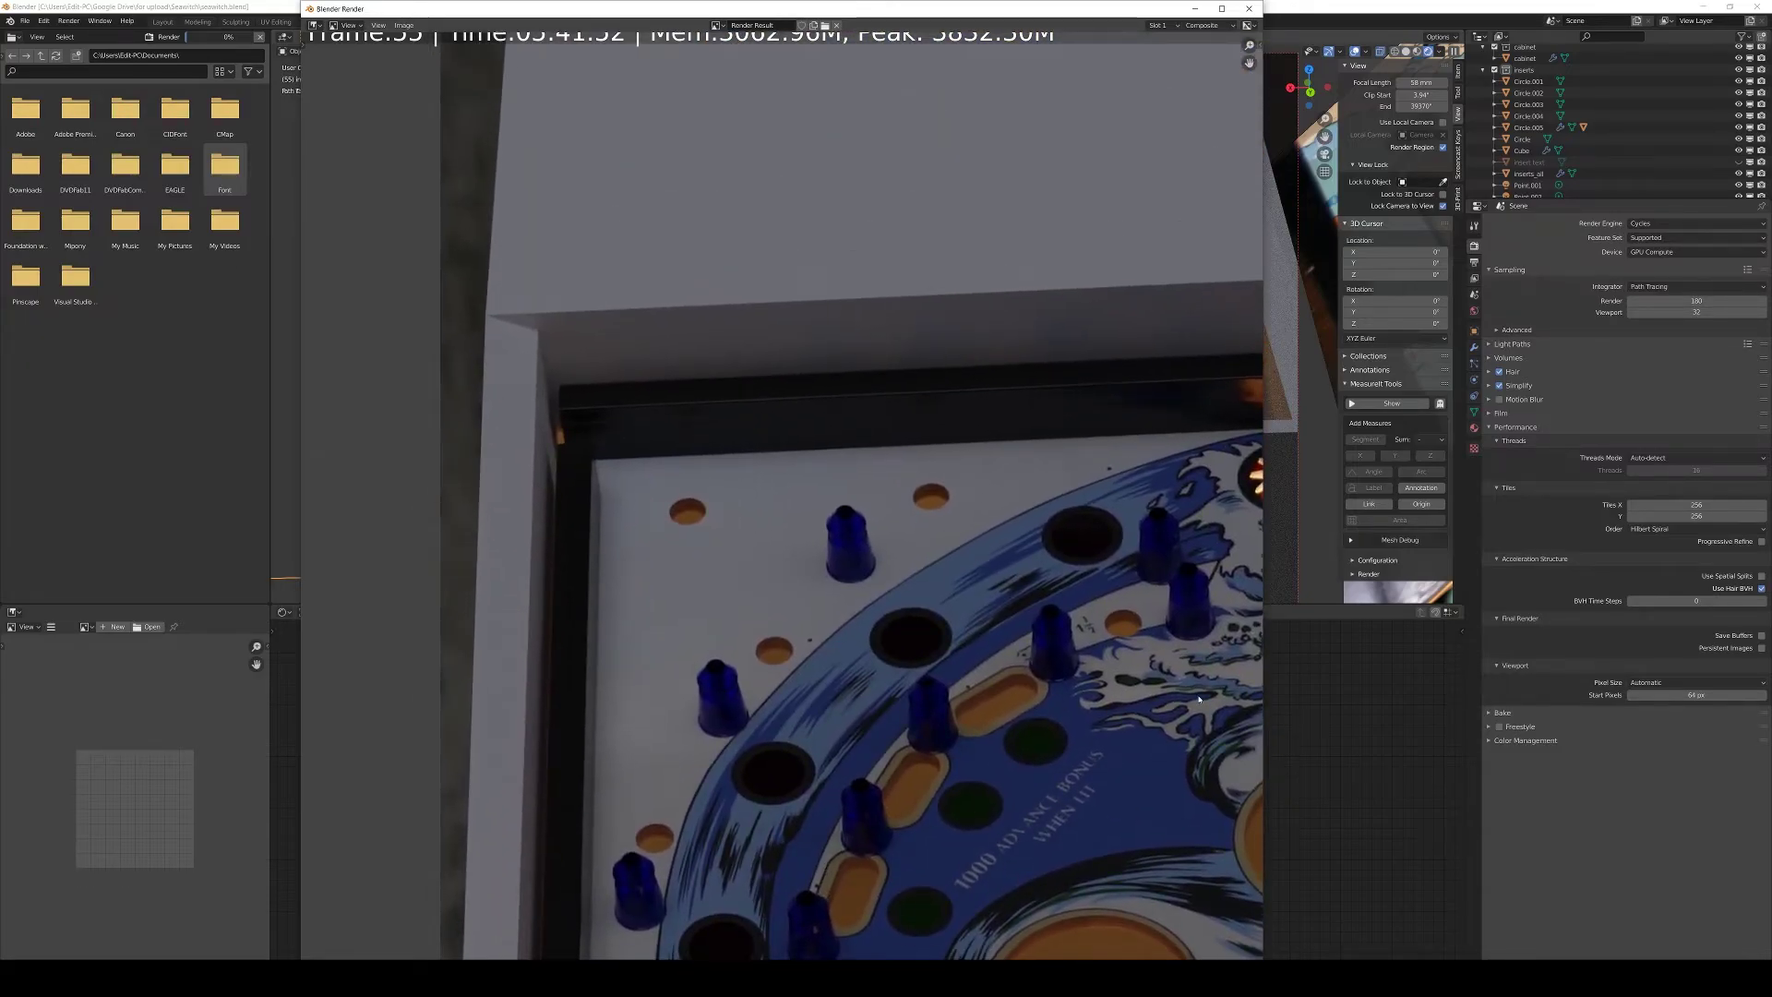
{"action": "middle_click_drag", "start_coordinate": [1199, 698], "coordinate": [683, 655]}
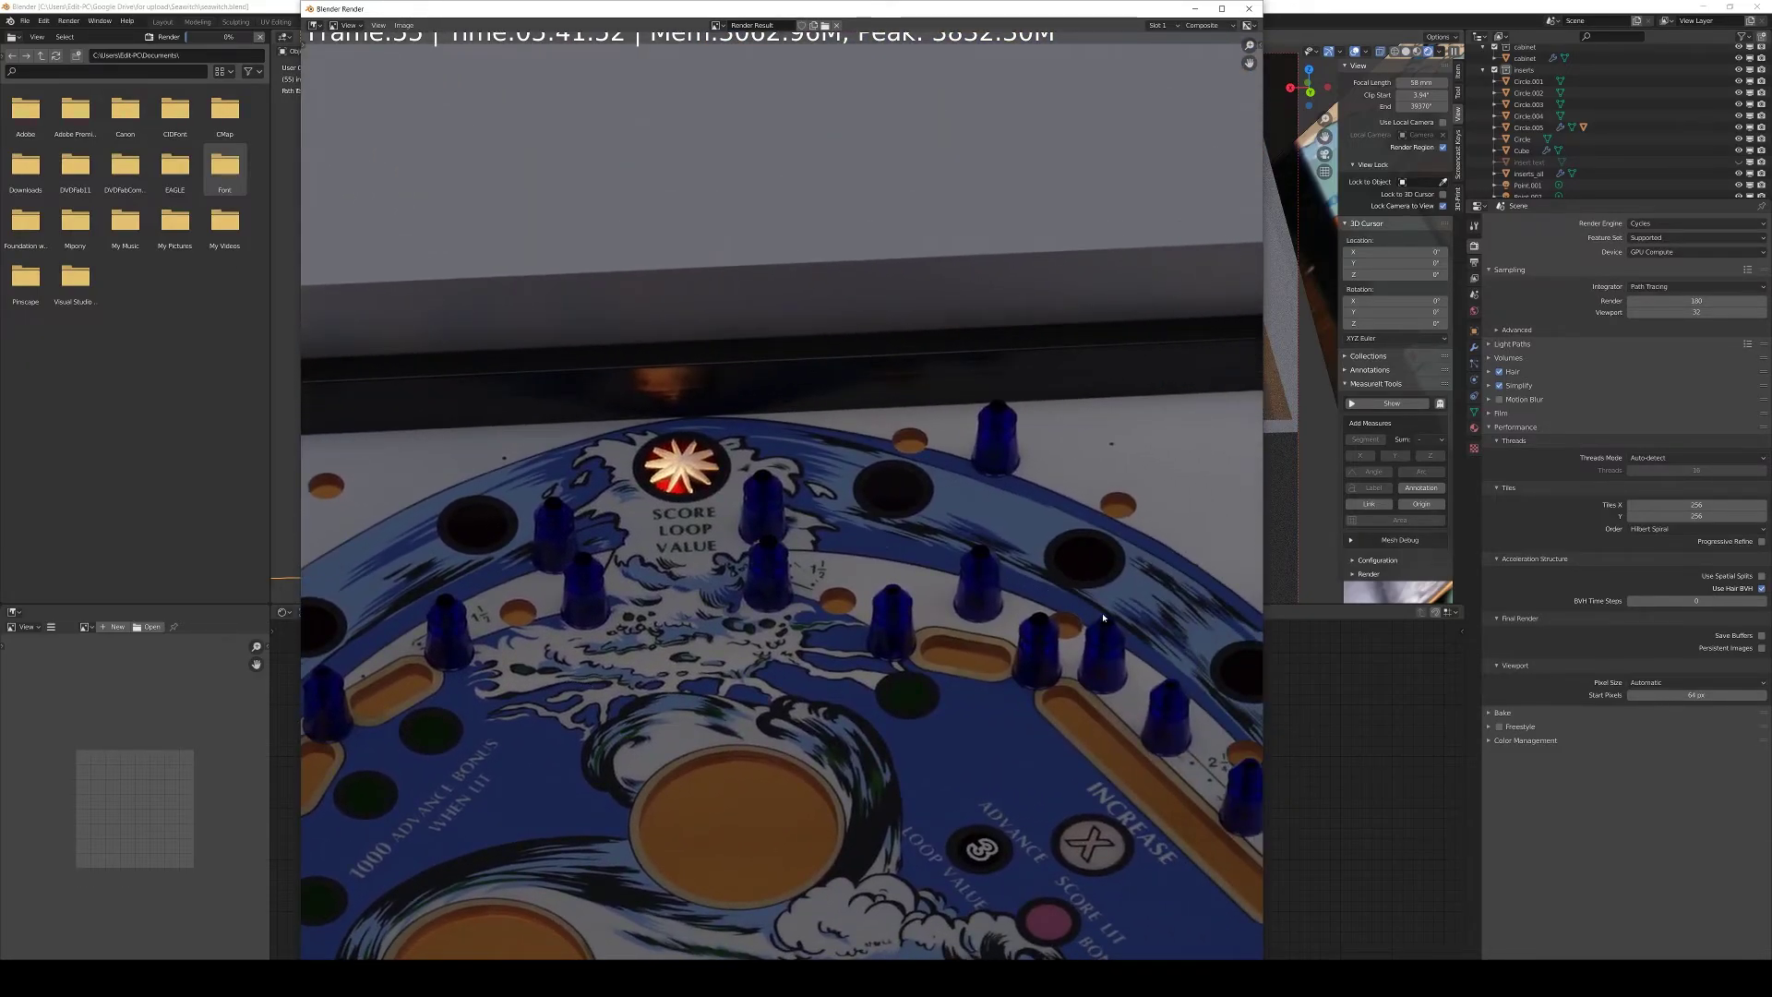
{"action": "middle_click_drag", "start_coordinate": [1131, 641], "coordinate": [576, 578]}
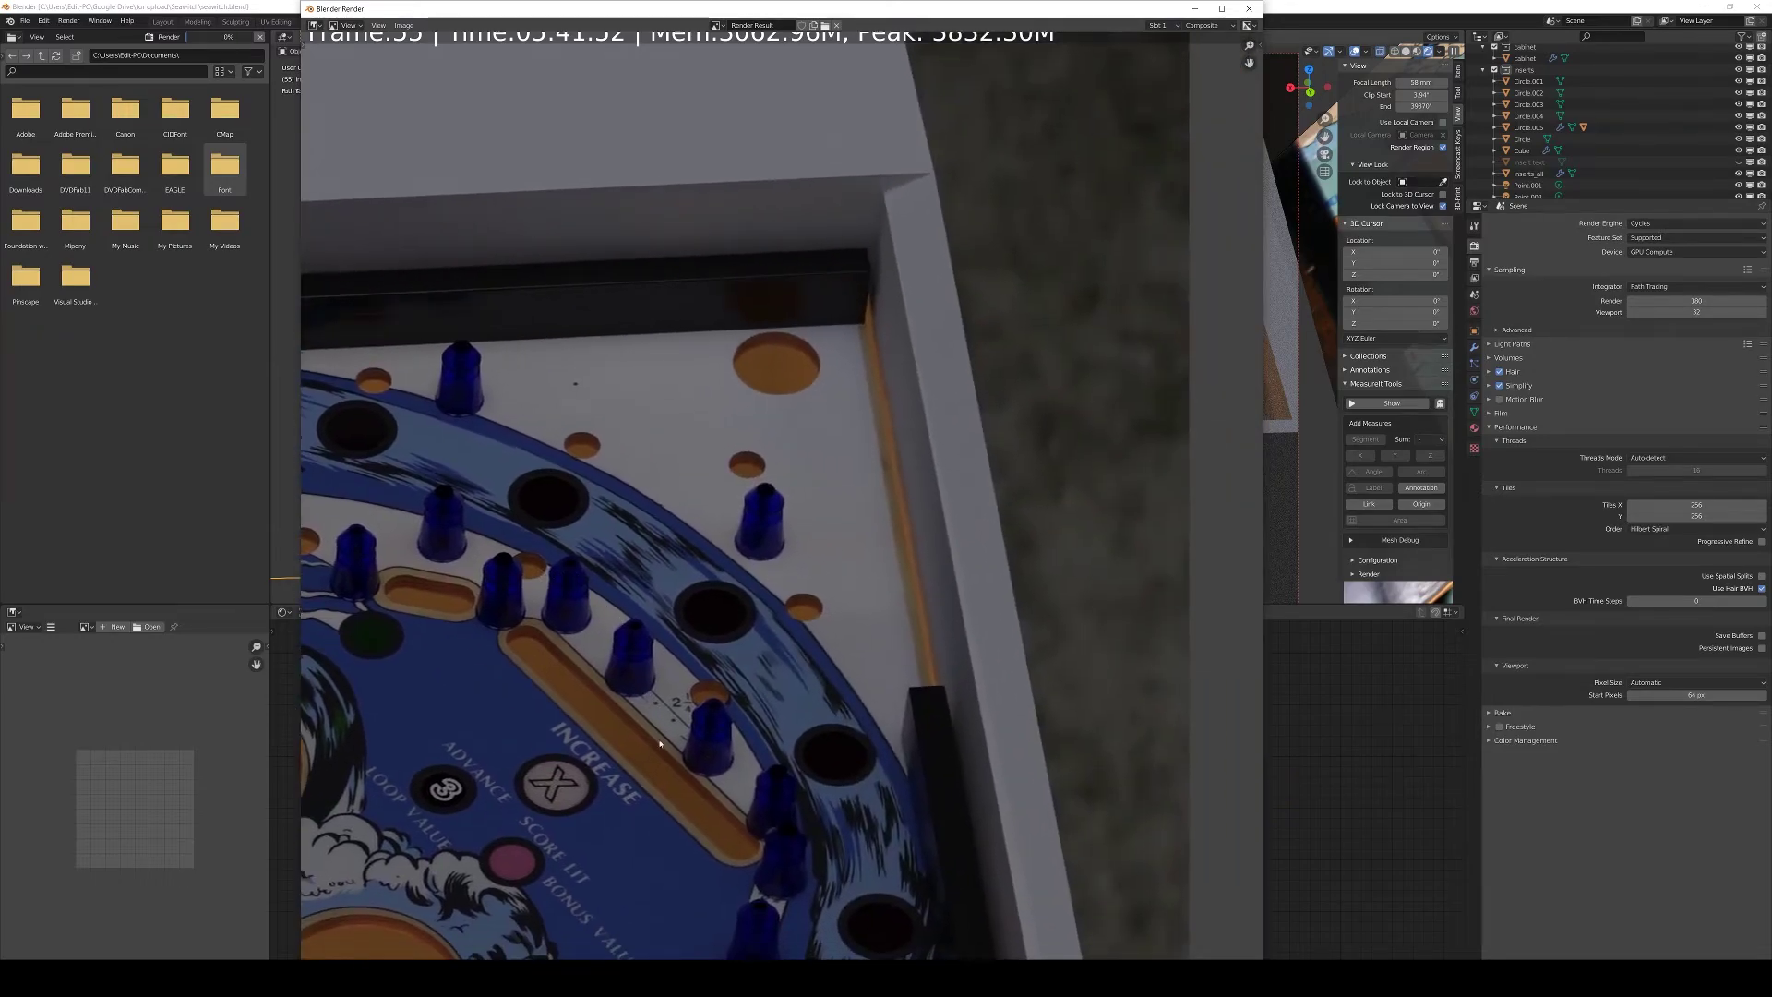
{"action": "middle_click_drag", "start_coordinate": [664, 759], "coordinate": [583, 321]}
{"action": "middle_click_drag", "start_coordinate": [821, 895], "coordinate": [693, 399]}
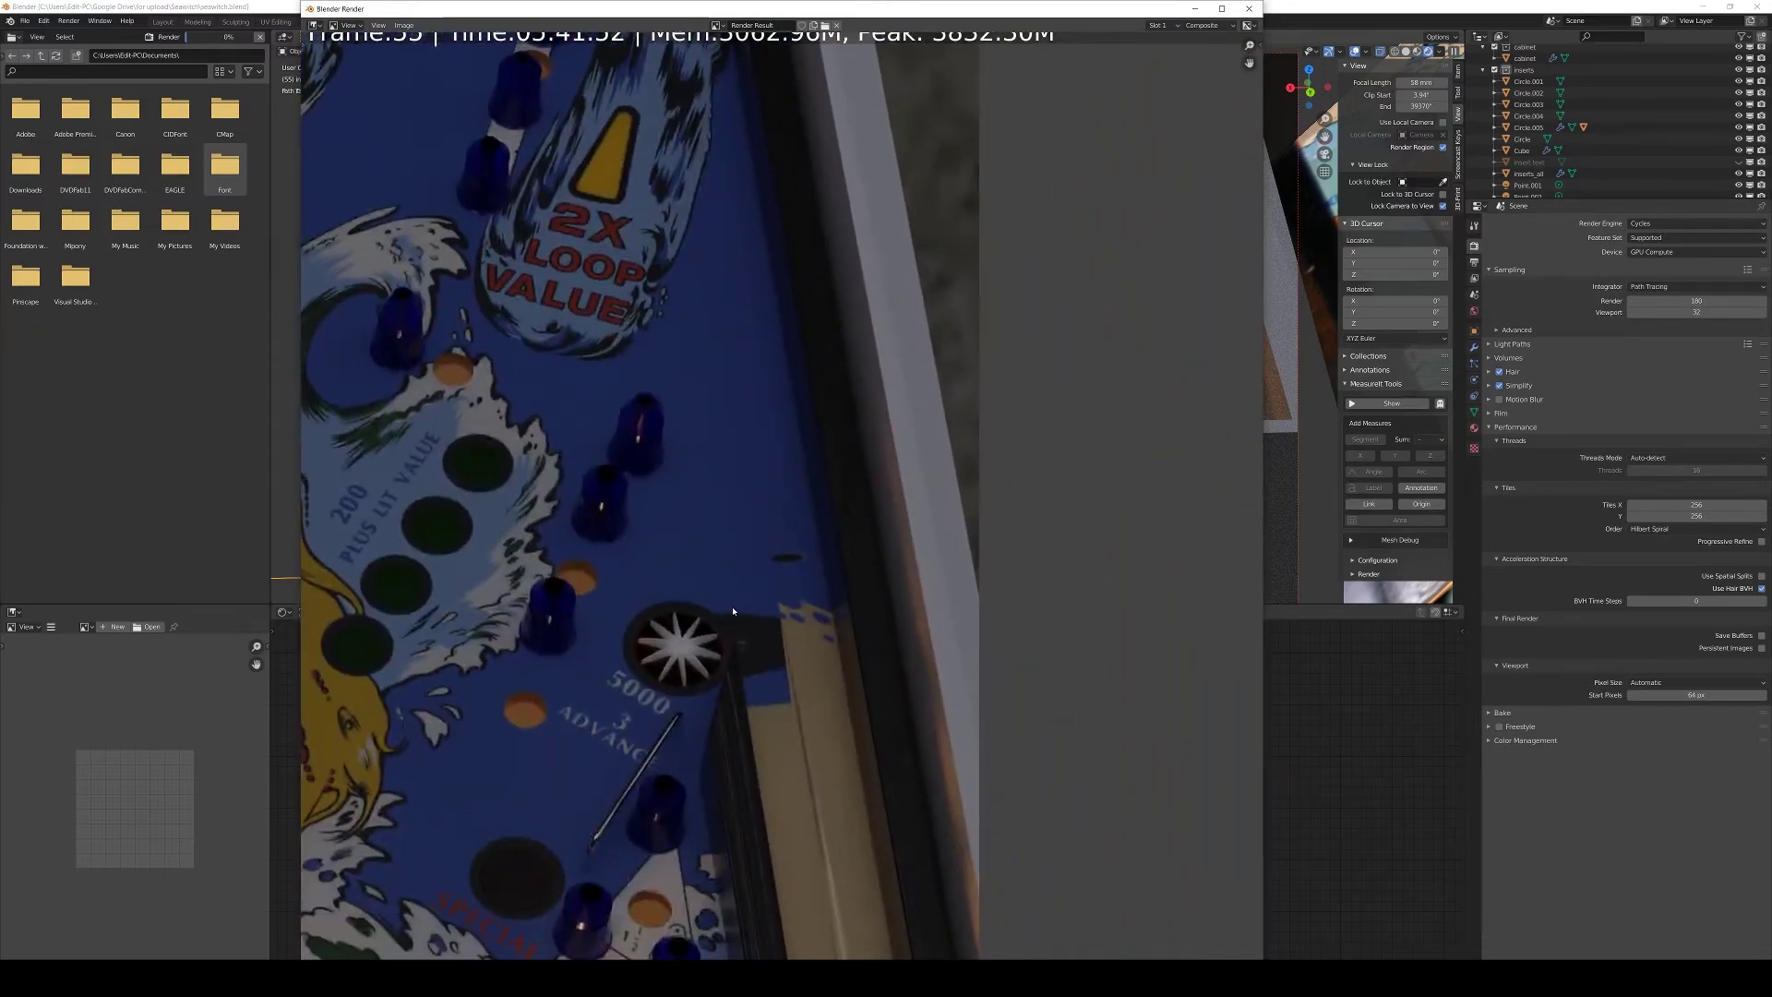
{"action": "middle_click_drag", "start_coordinate": [733, 611], "coordinate": [749, 217]}
{"action": "middle_click_drag", "start_coordinate": [763, 472], "coordinate": [752, 138]}
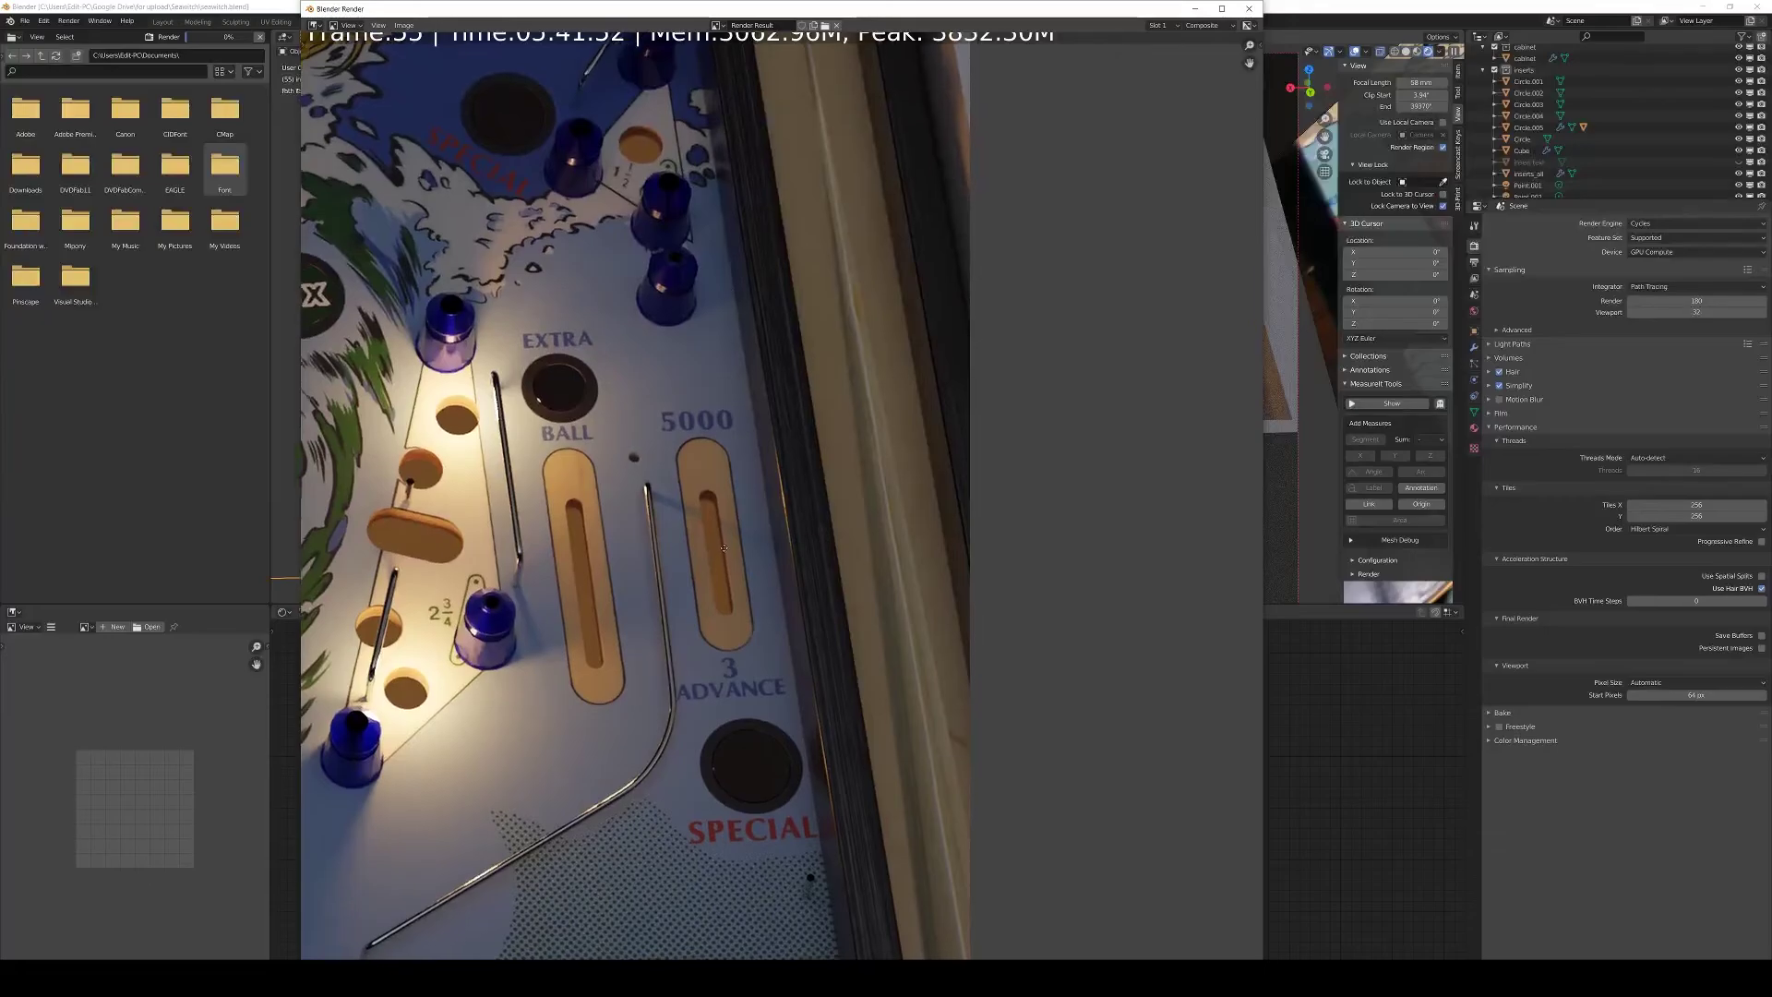
{"action": "middle_click_drag", "start_coordinate": [754, 603], "coordinate": [771, 211]}
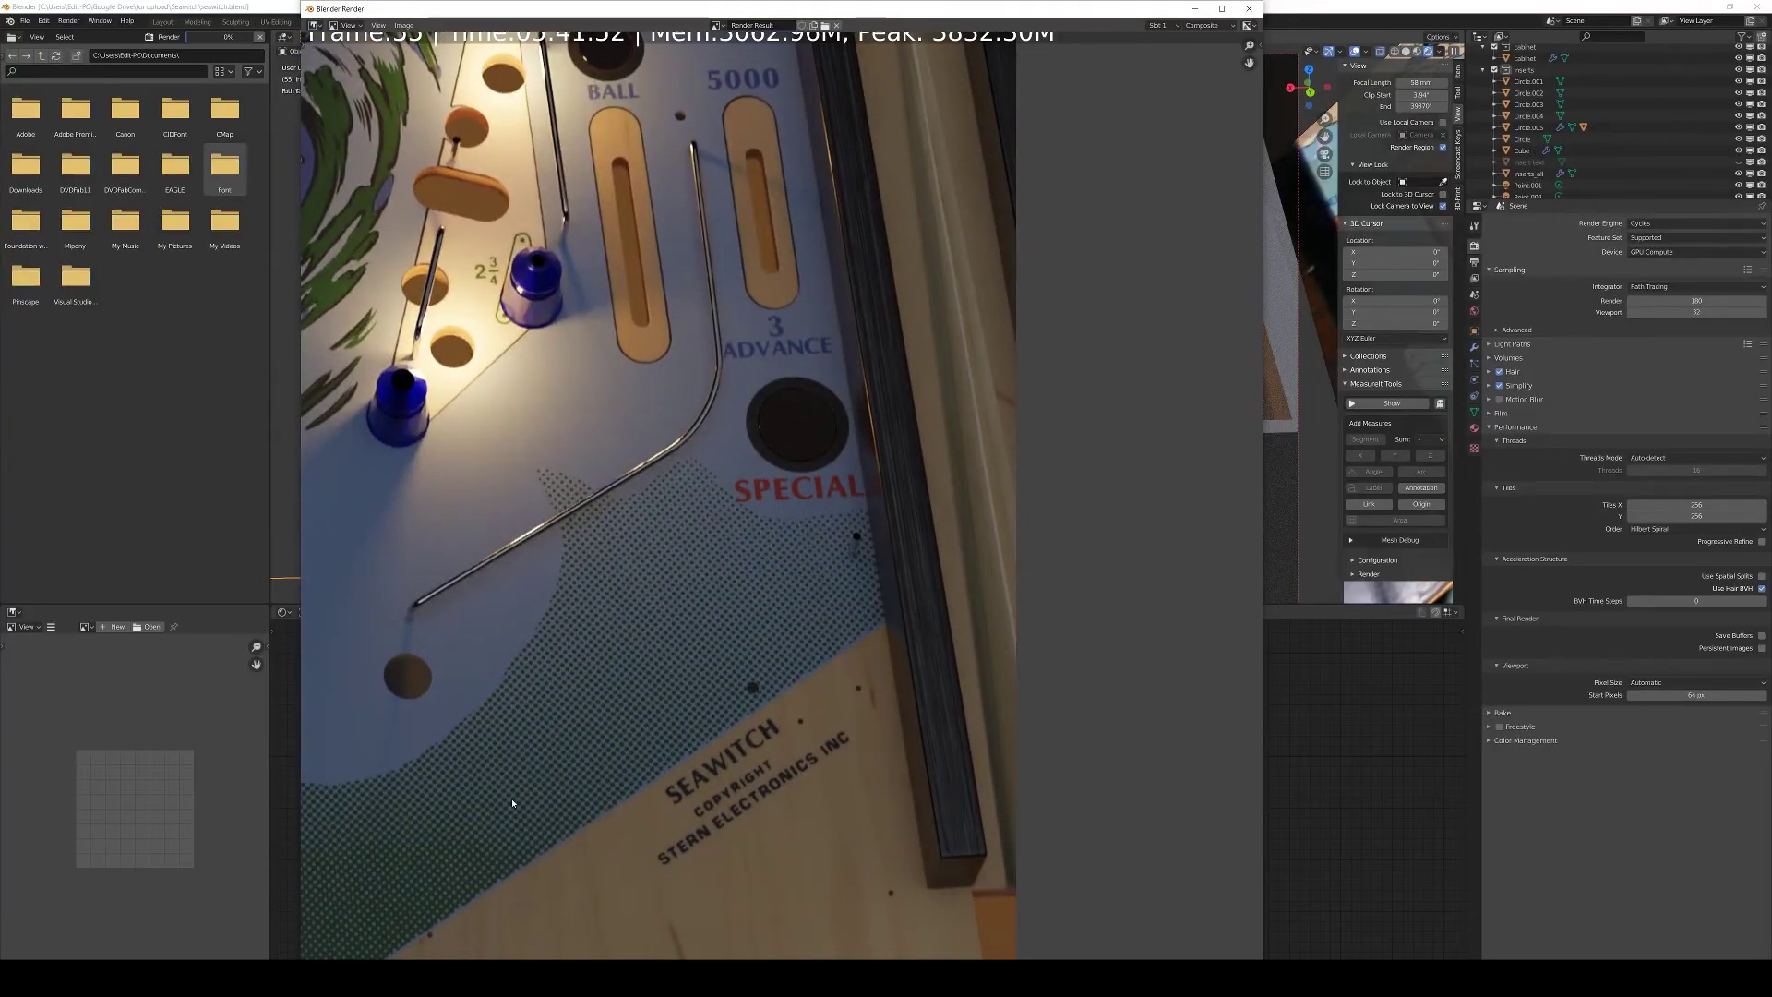